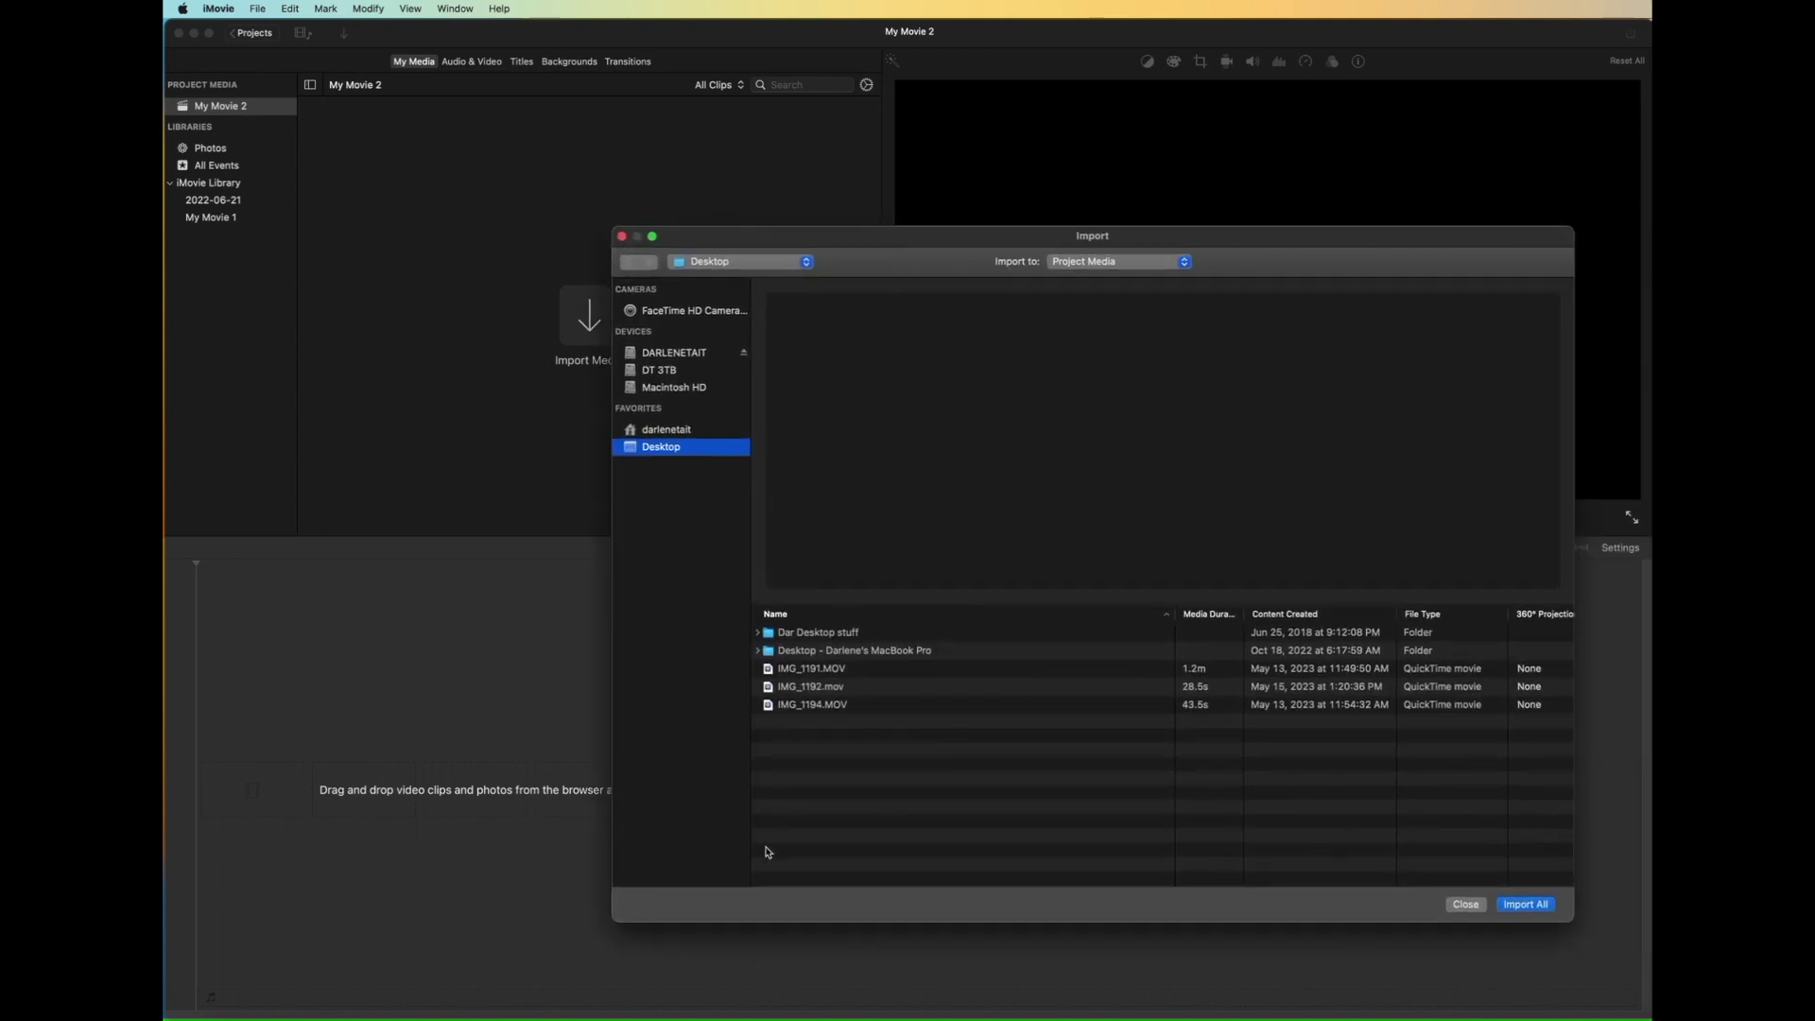
- Import the three video files IMG_1191.MOV, IMG_1192.mov and IMG_1194.MOV from the Desktop into the project media
click(797, 671)
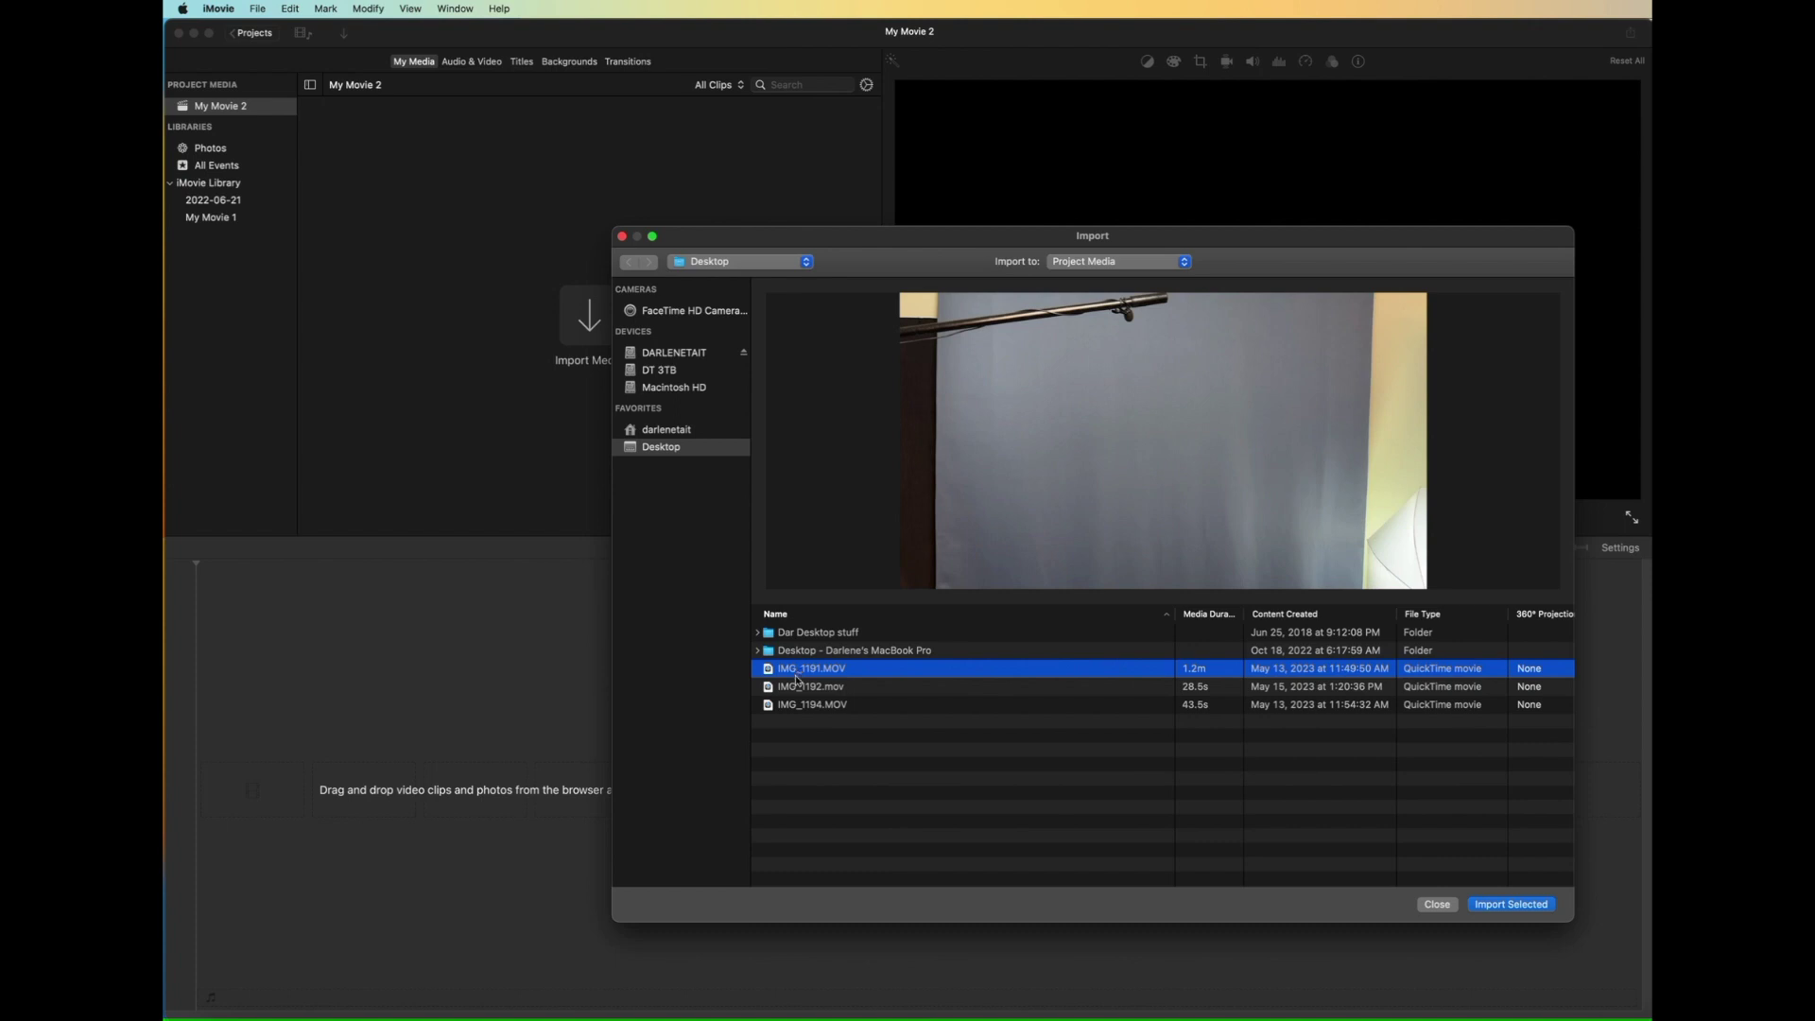
shift+click(795, 687)
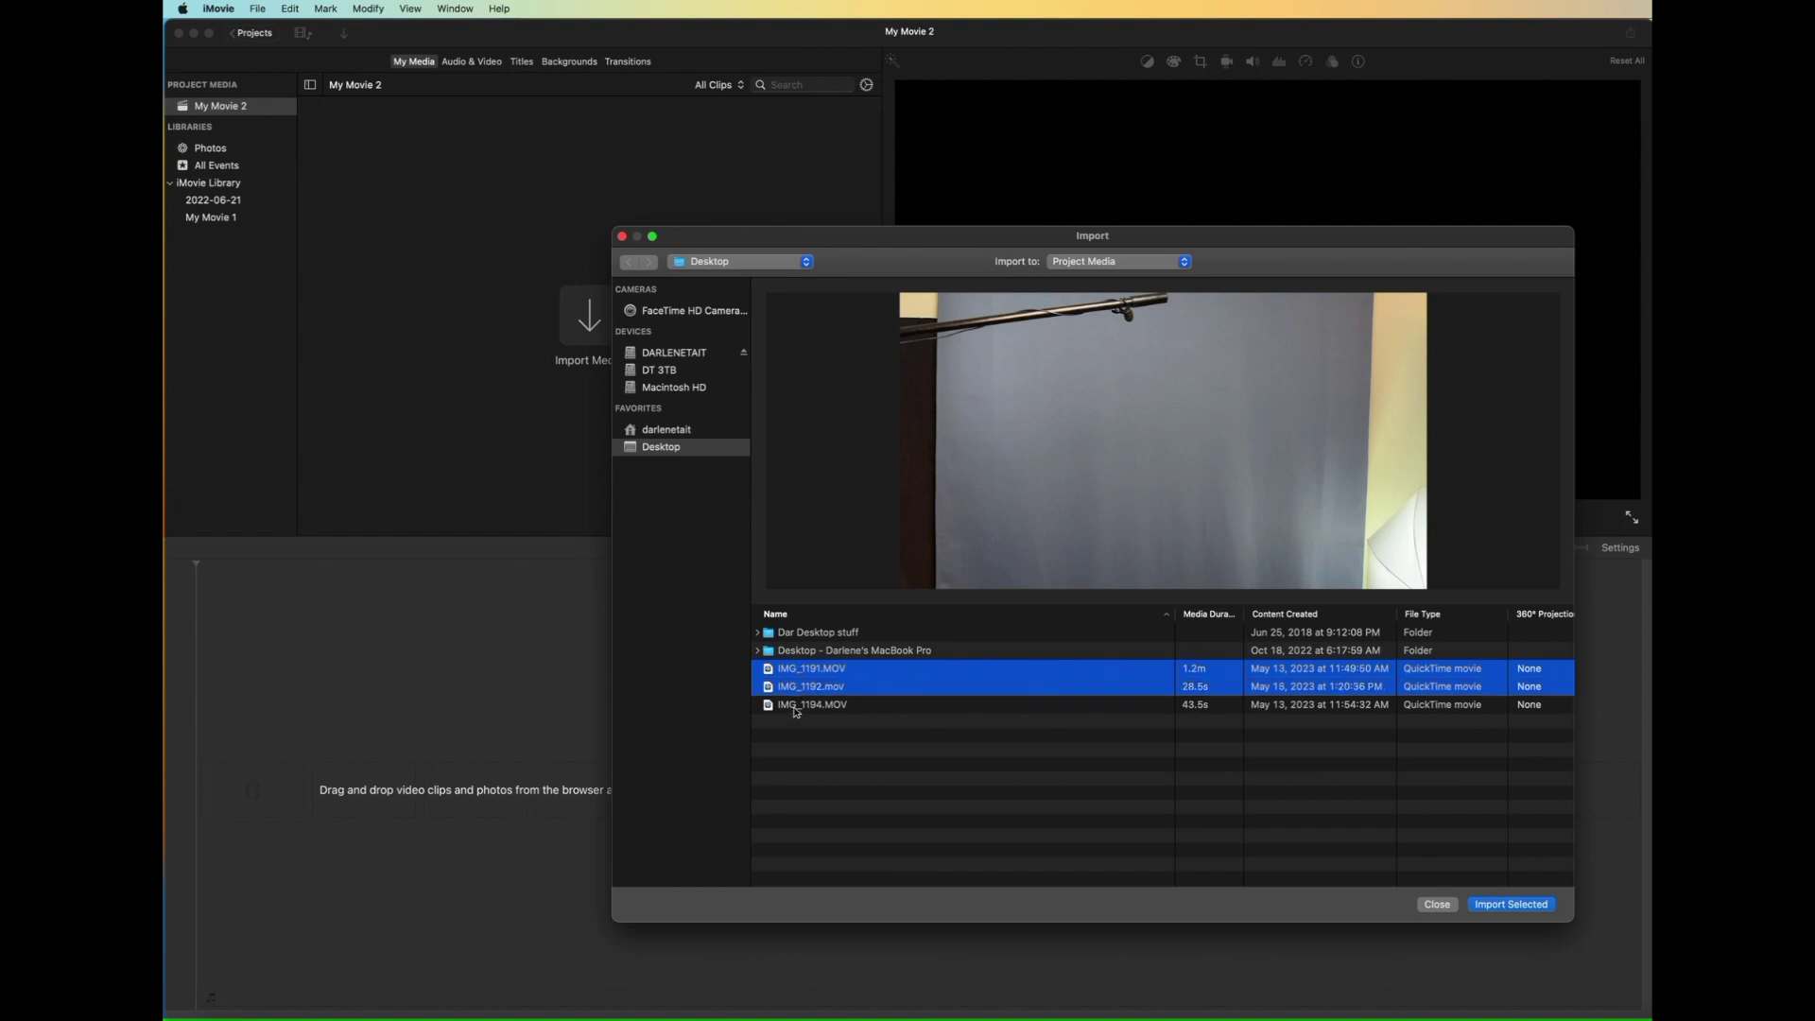
shift+click(795, 710)
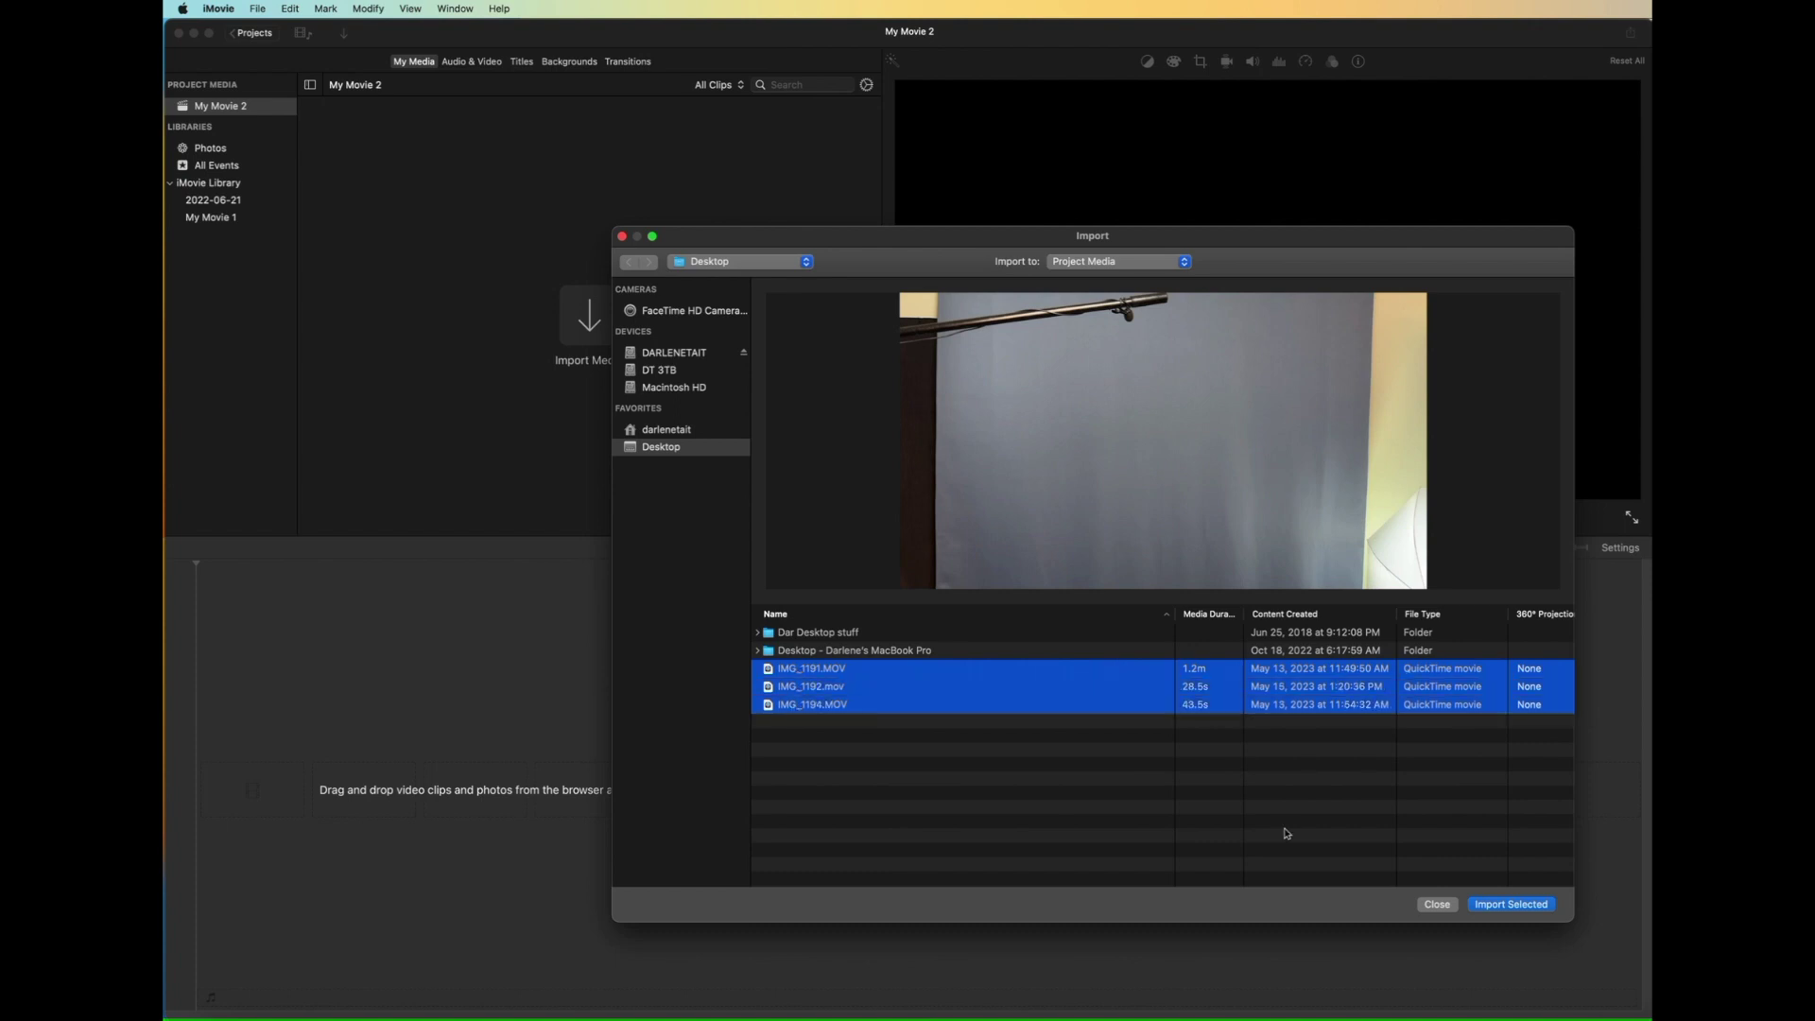
click(1501, 905)
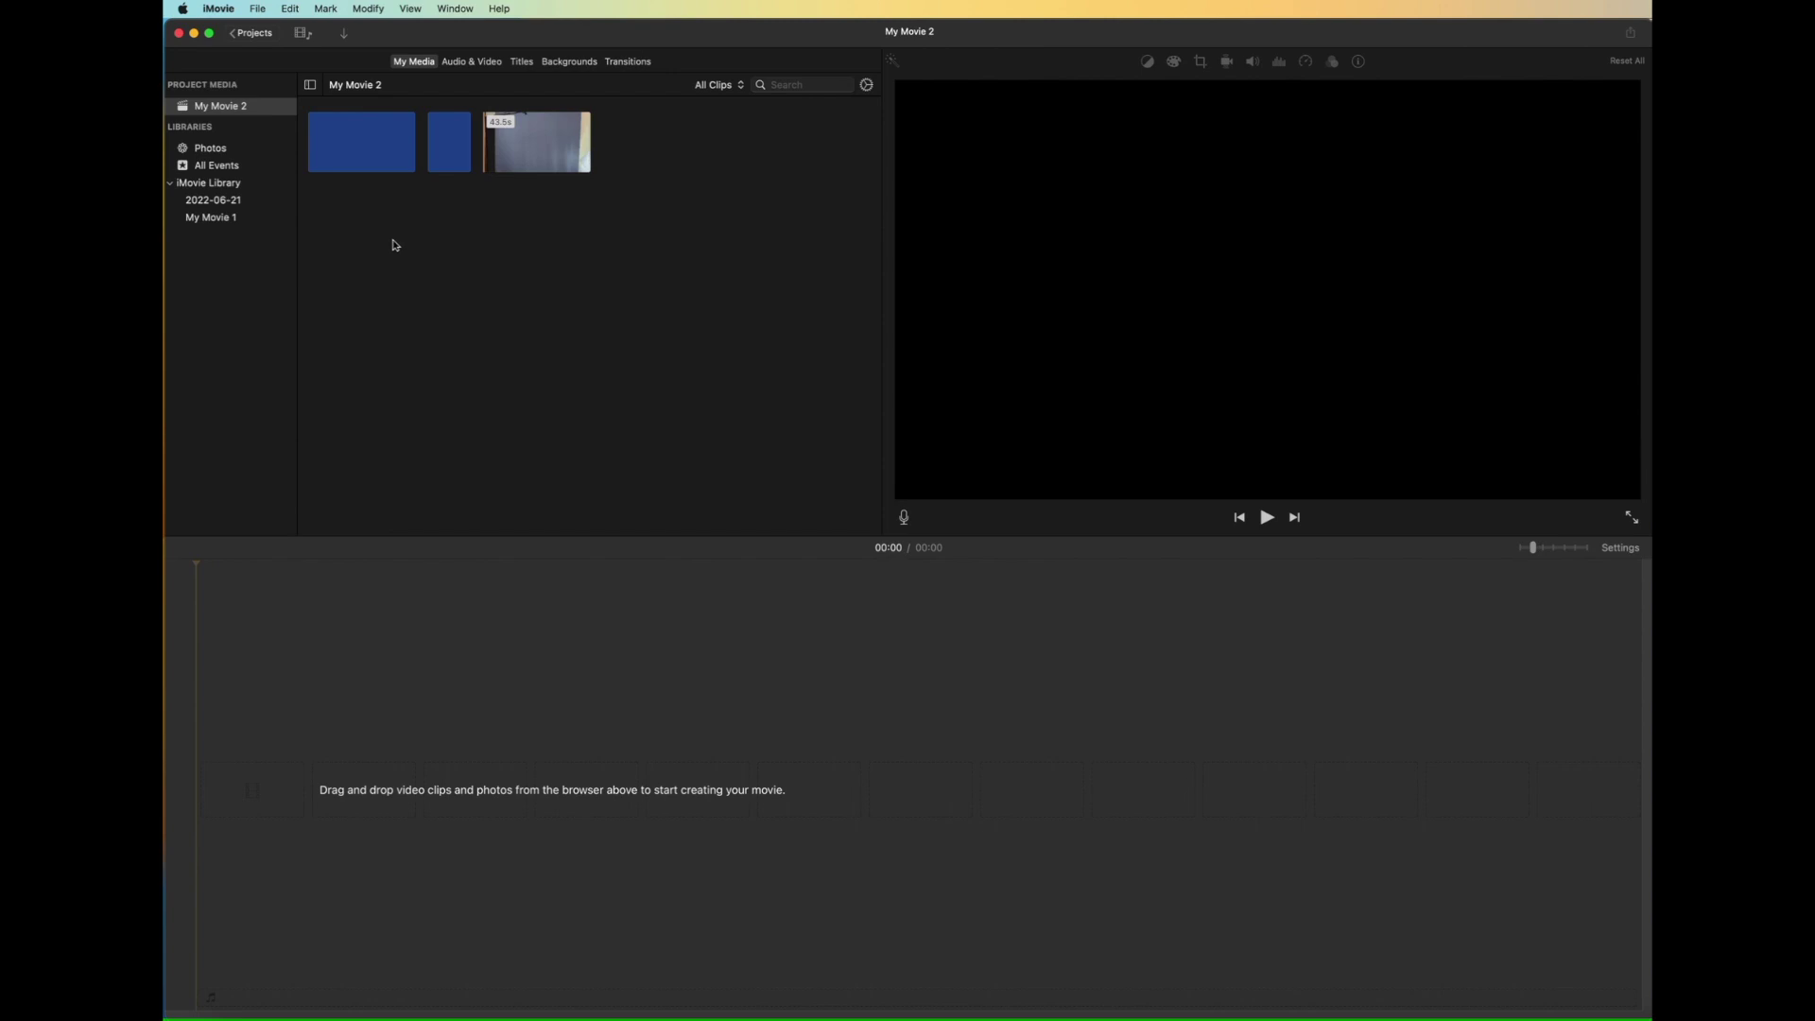
- Crop the 43.5-second clip in the media browser to the woman's head, shoulders and raised hand, removing the backdrop edges and equipment
click(543, 159)
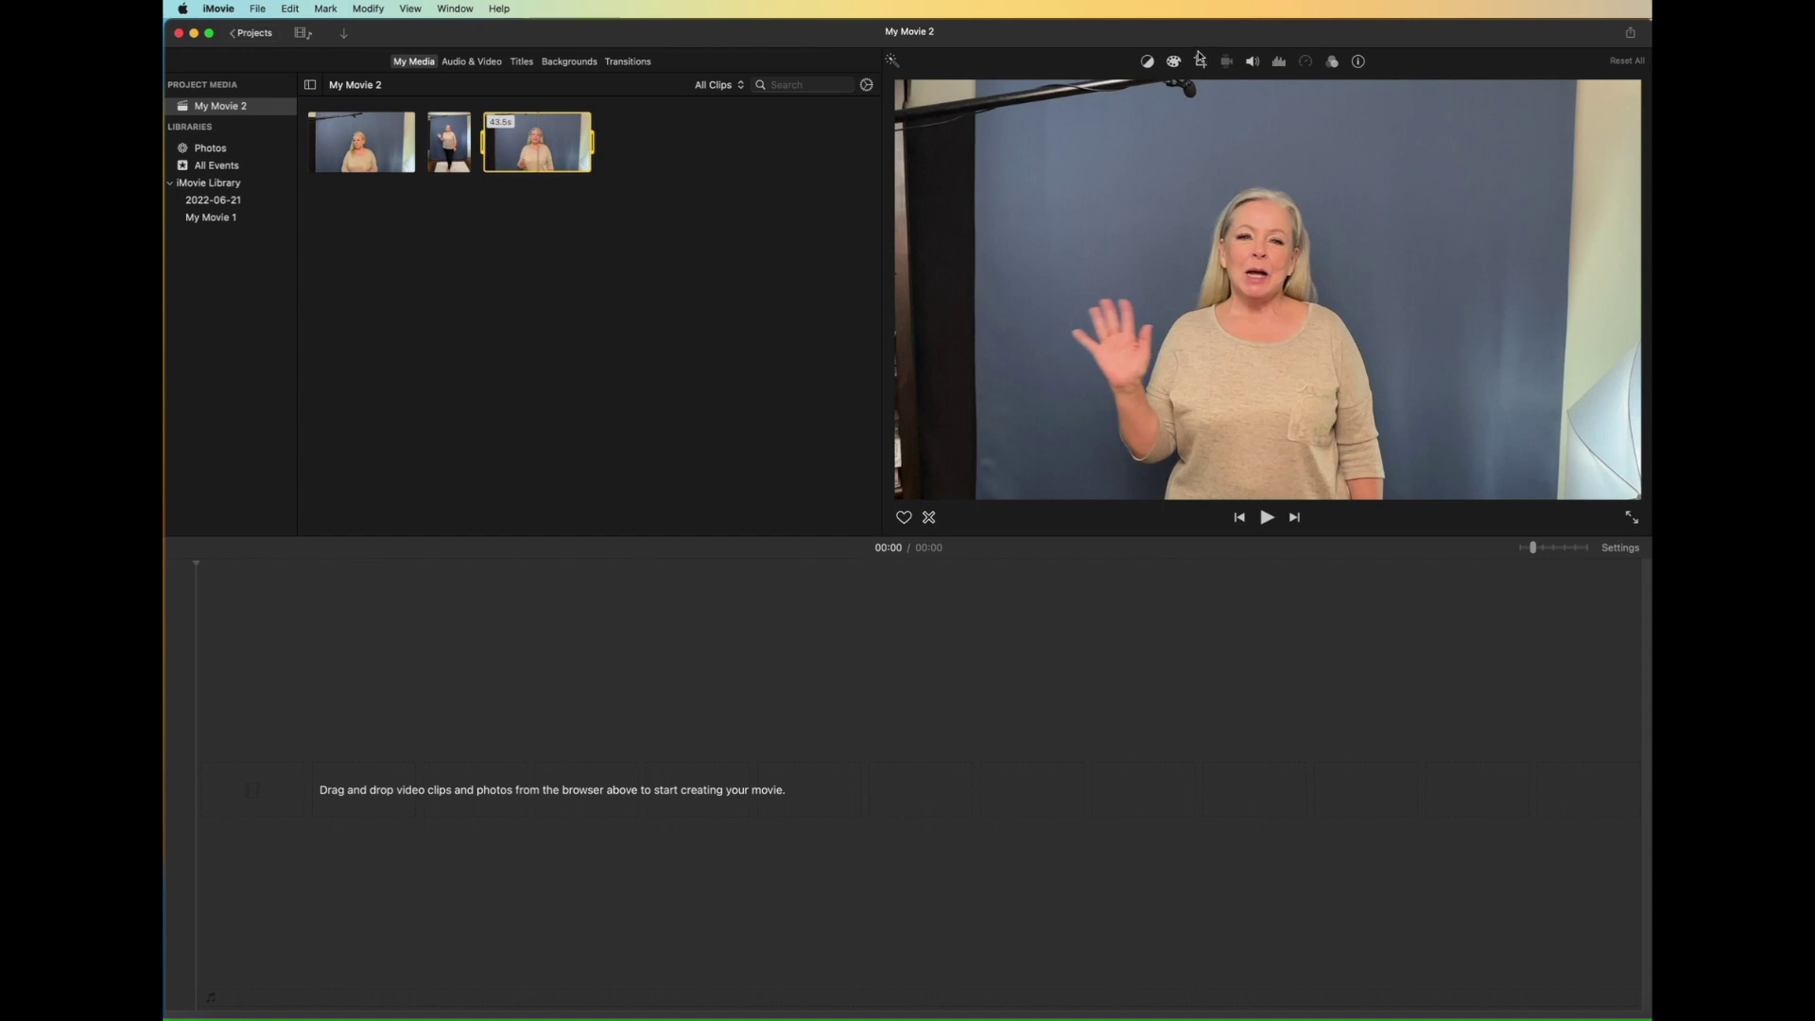
click(1202, 66)
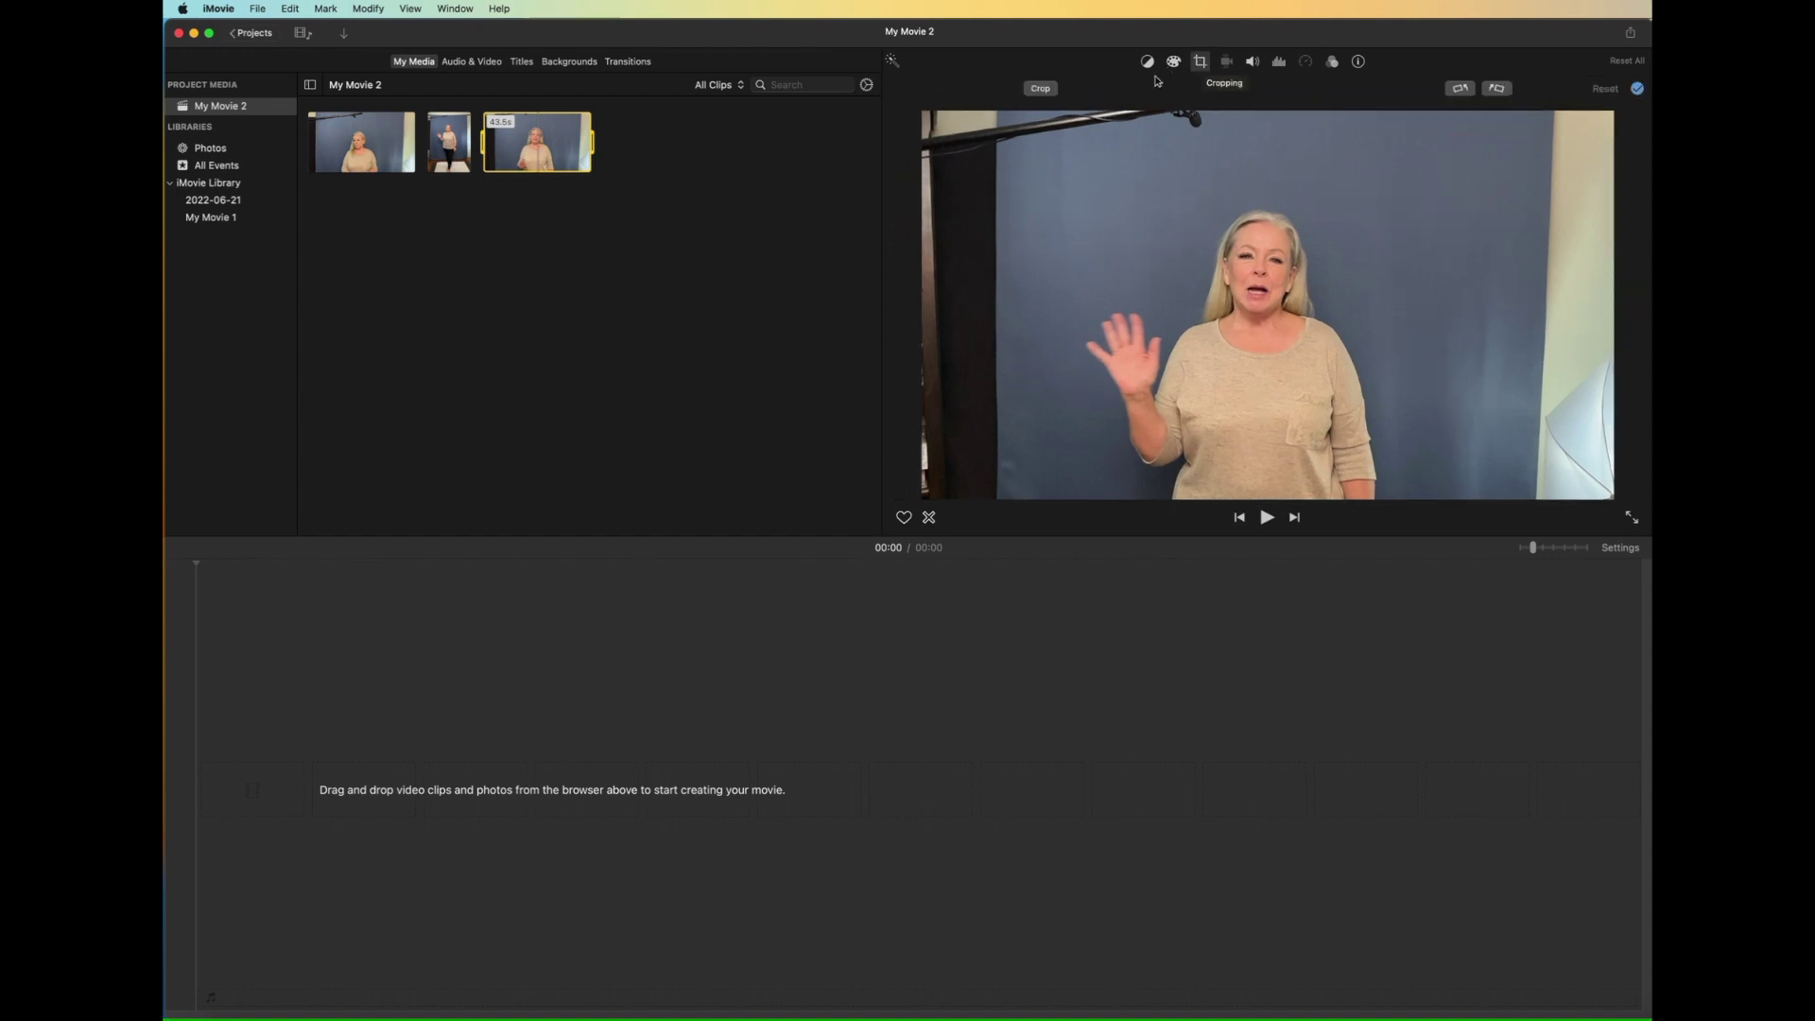
click(1052, 89)
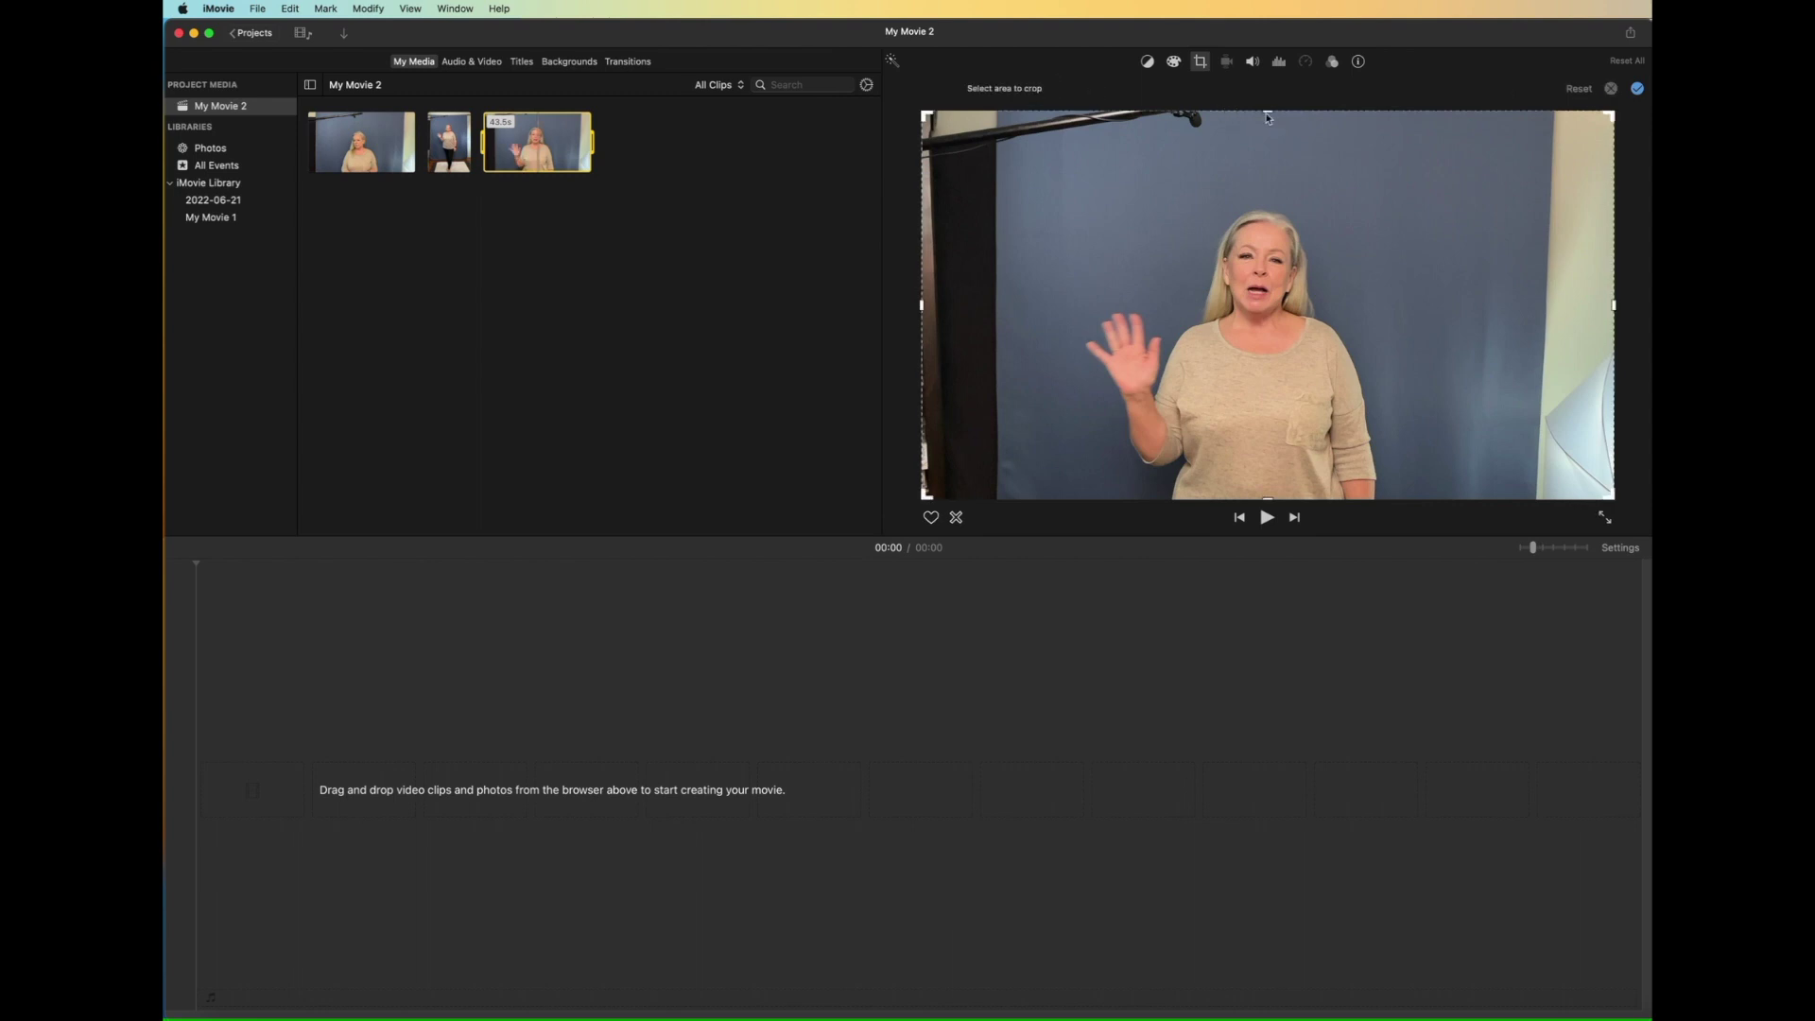
drag(1267, 117, 1266, 210)
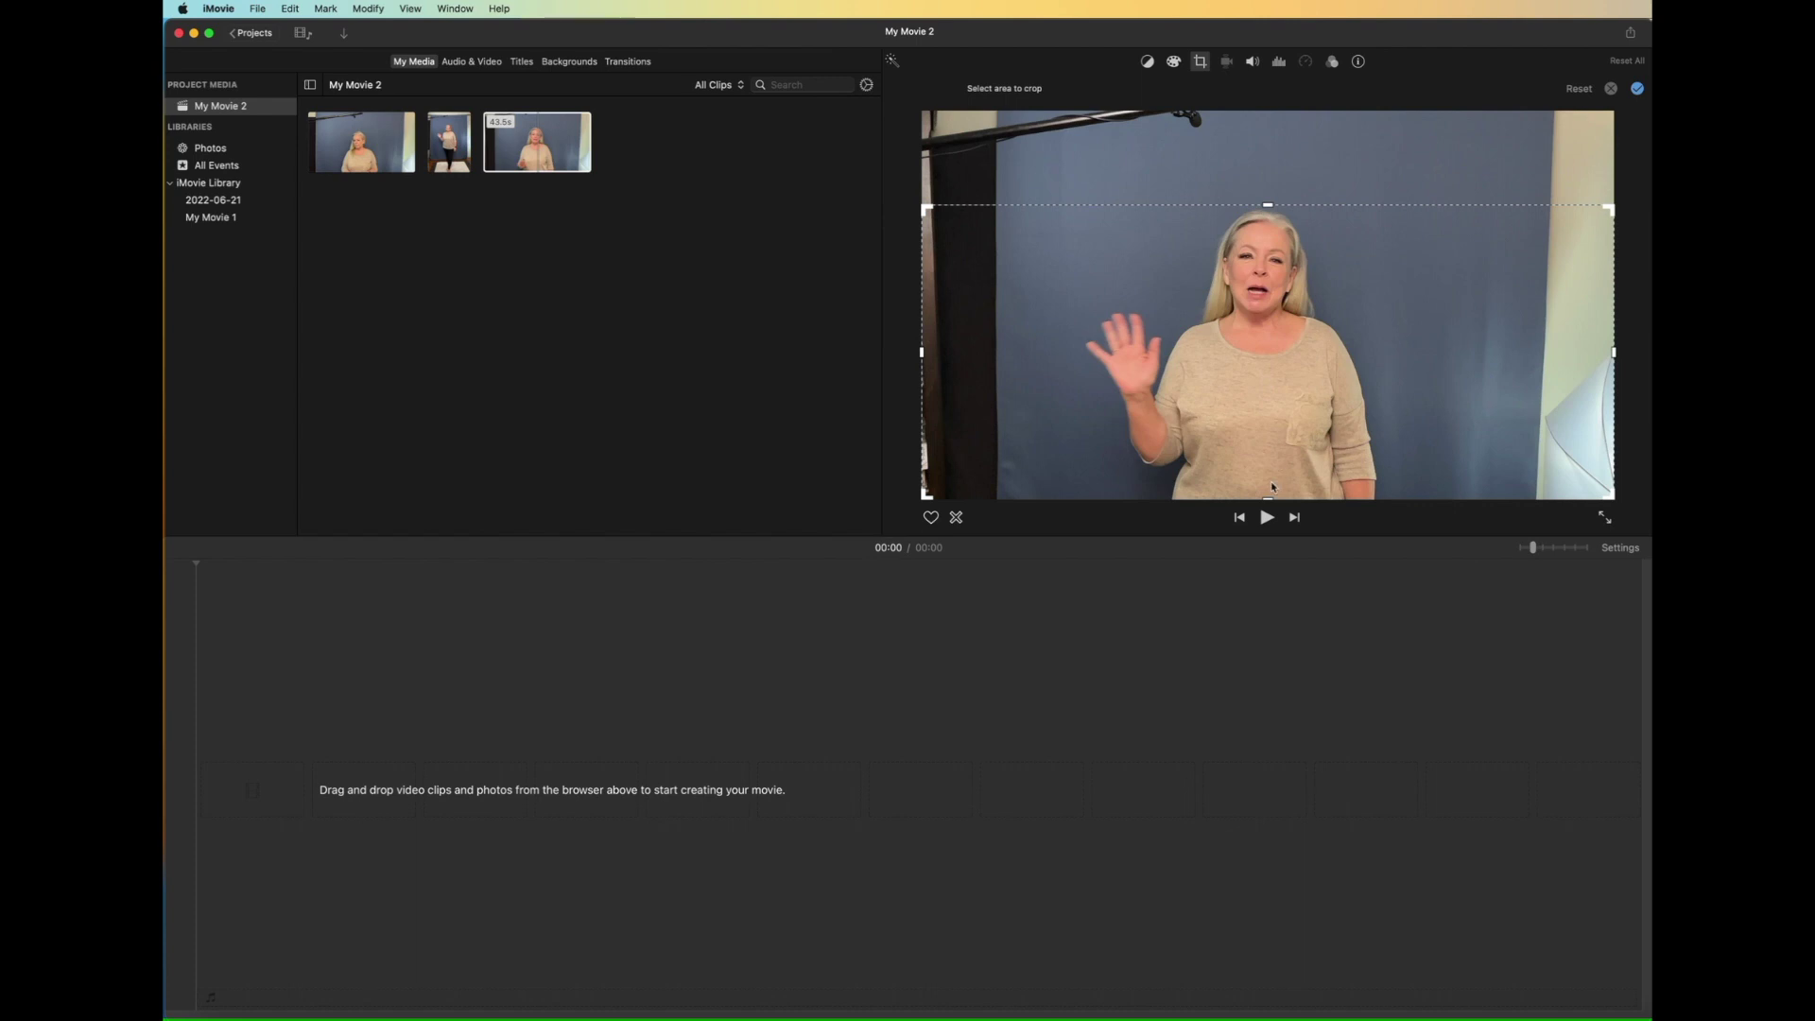
drag(1268, 503, 1268, 379)
drag(923, 295, 1072, 310)
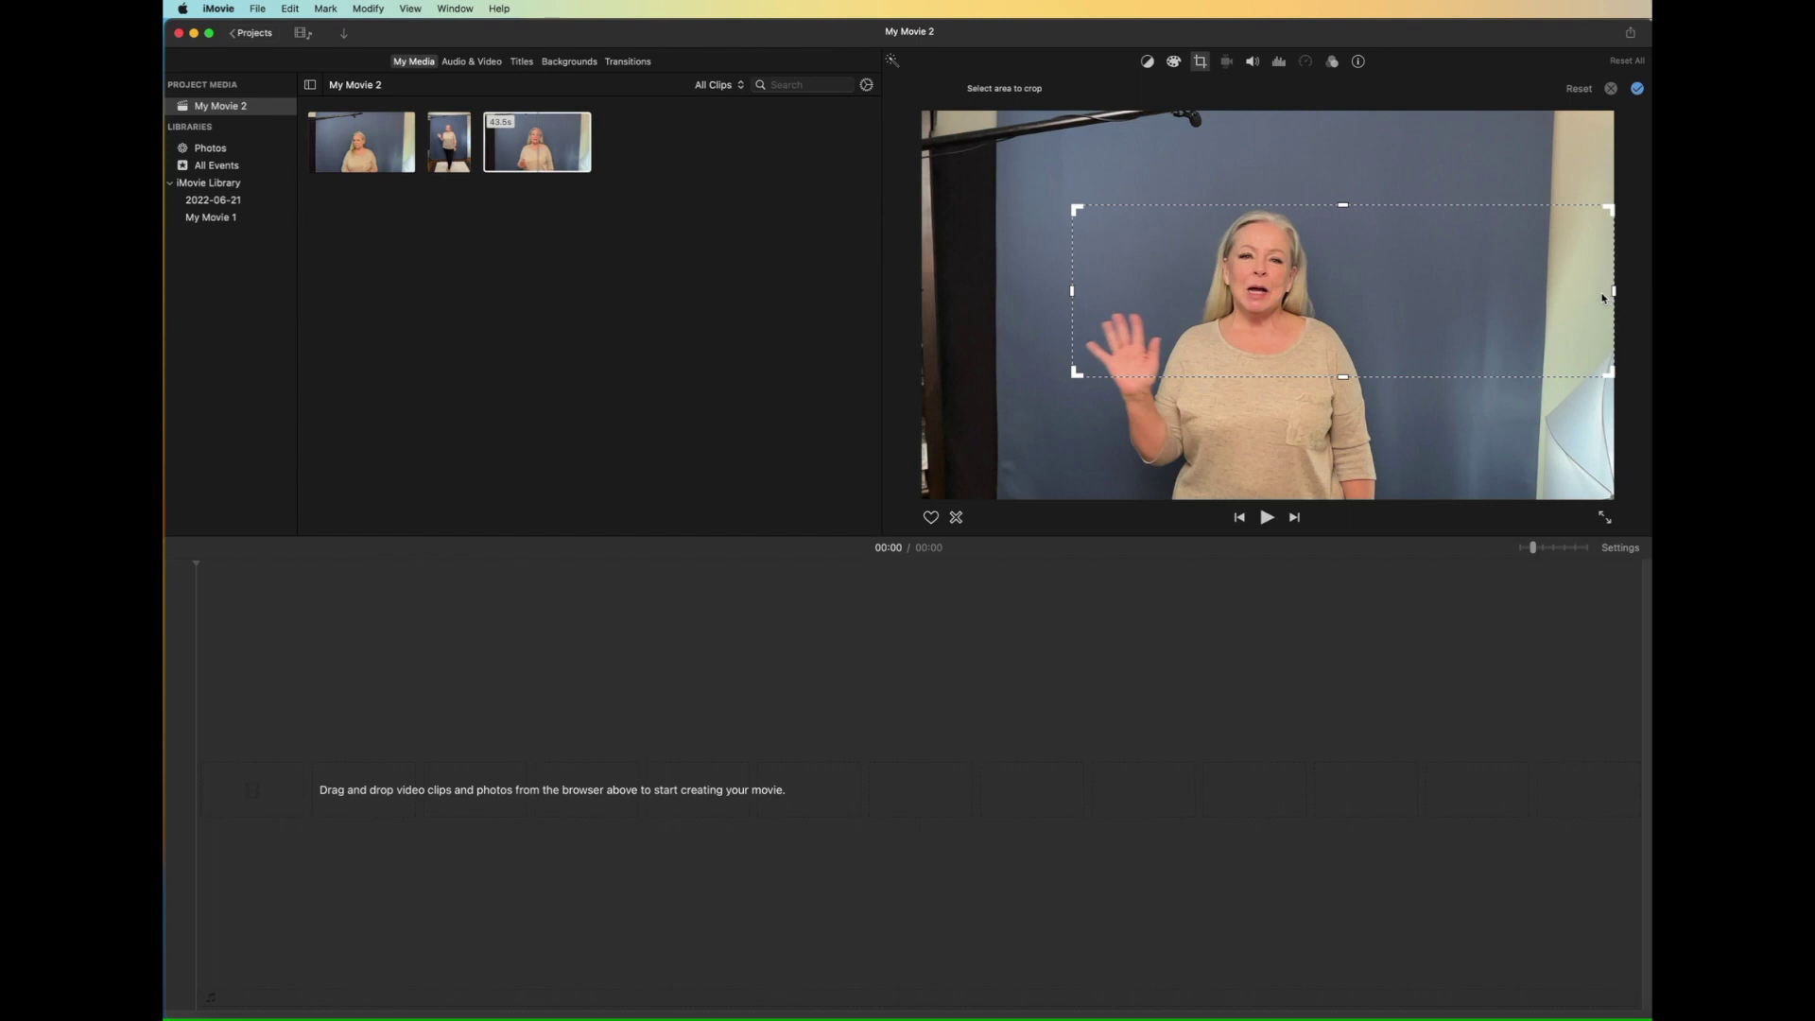
drag(1616, 294, 1458, 294)
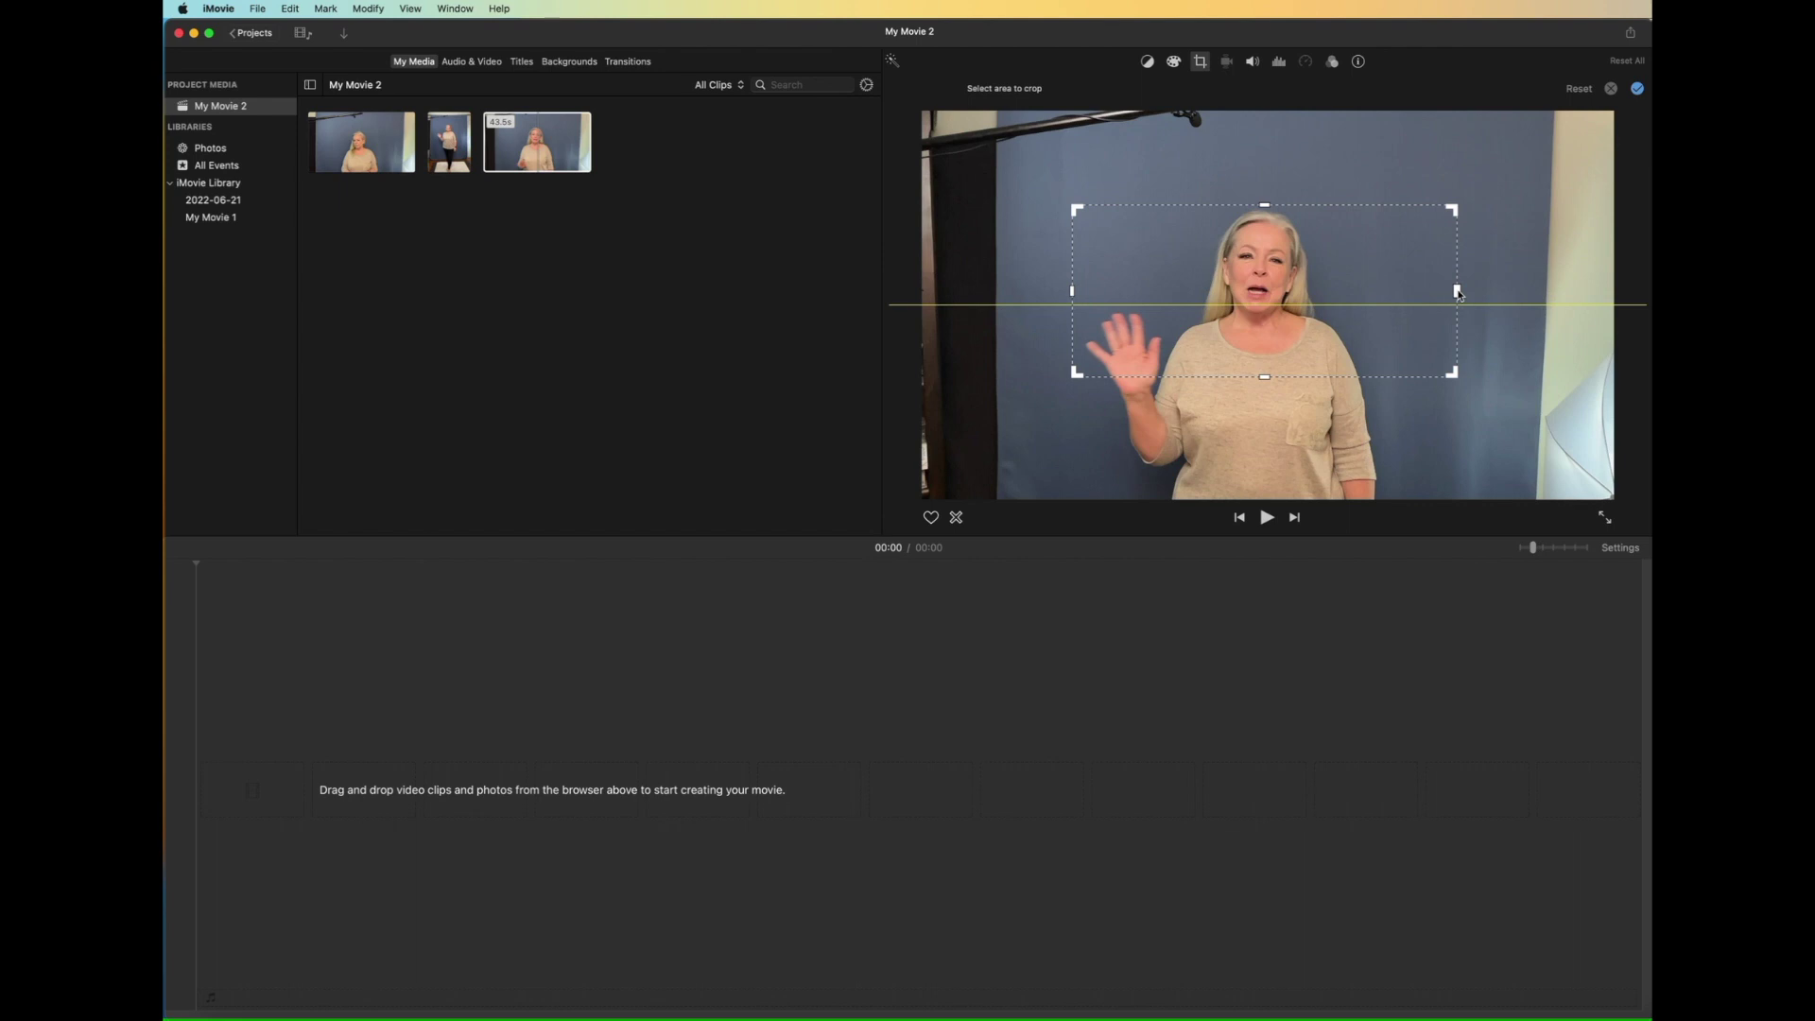
drag(1457, 293, 1454, 293)
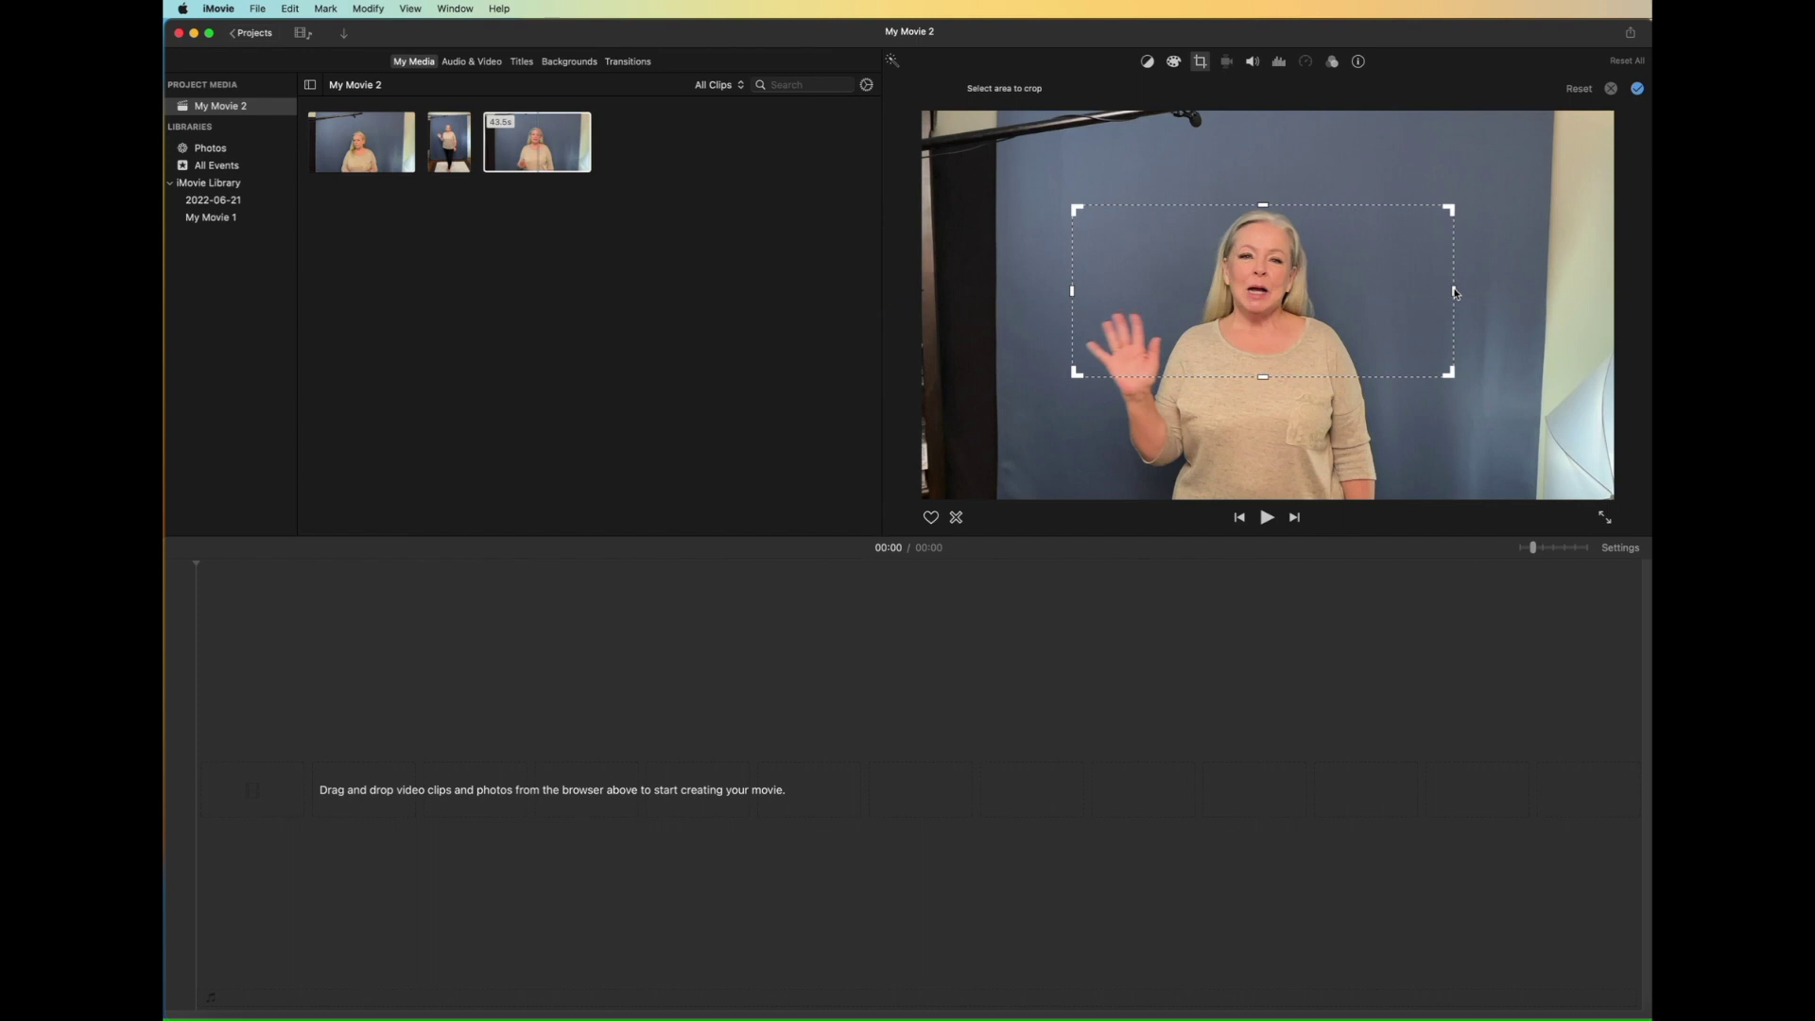
key(Return)
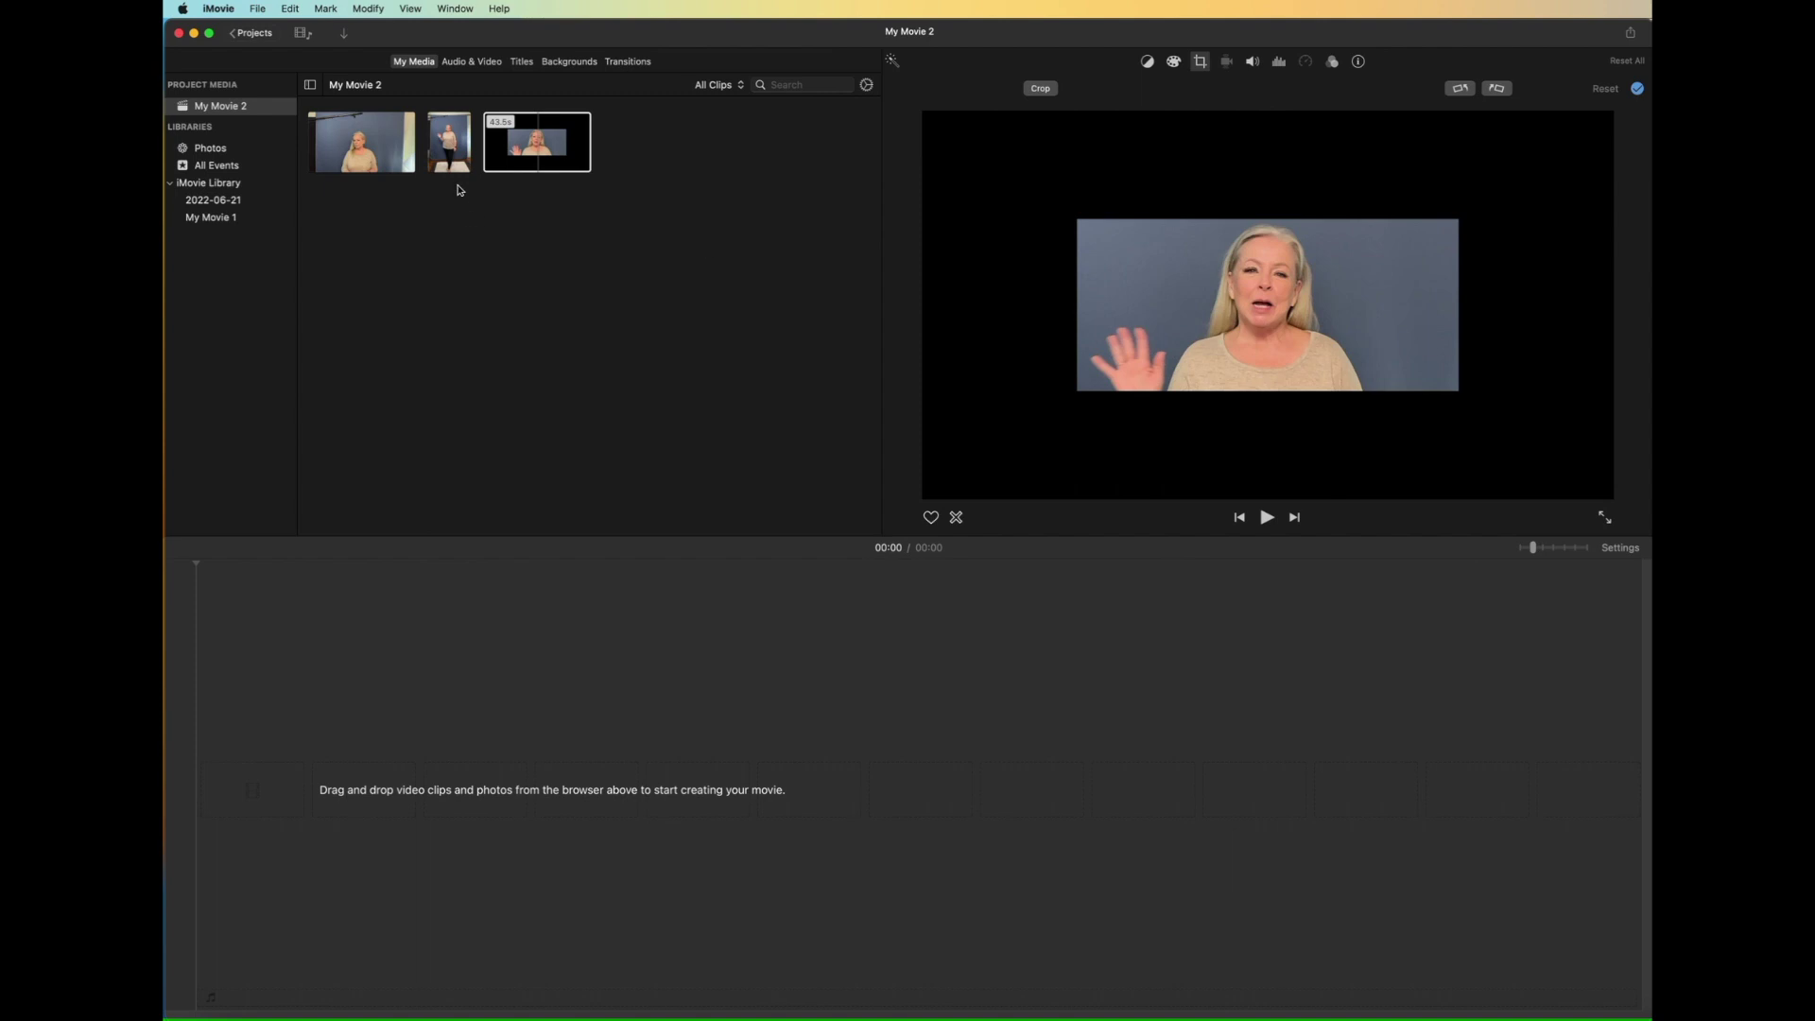
- Crop the vertical clip in the media browser to a narrow frame around the standing woman's full body
click(454, 156)
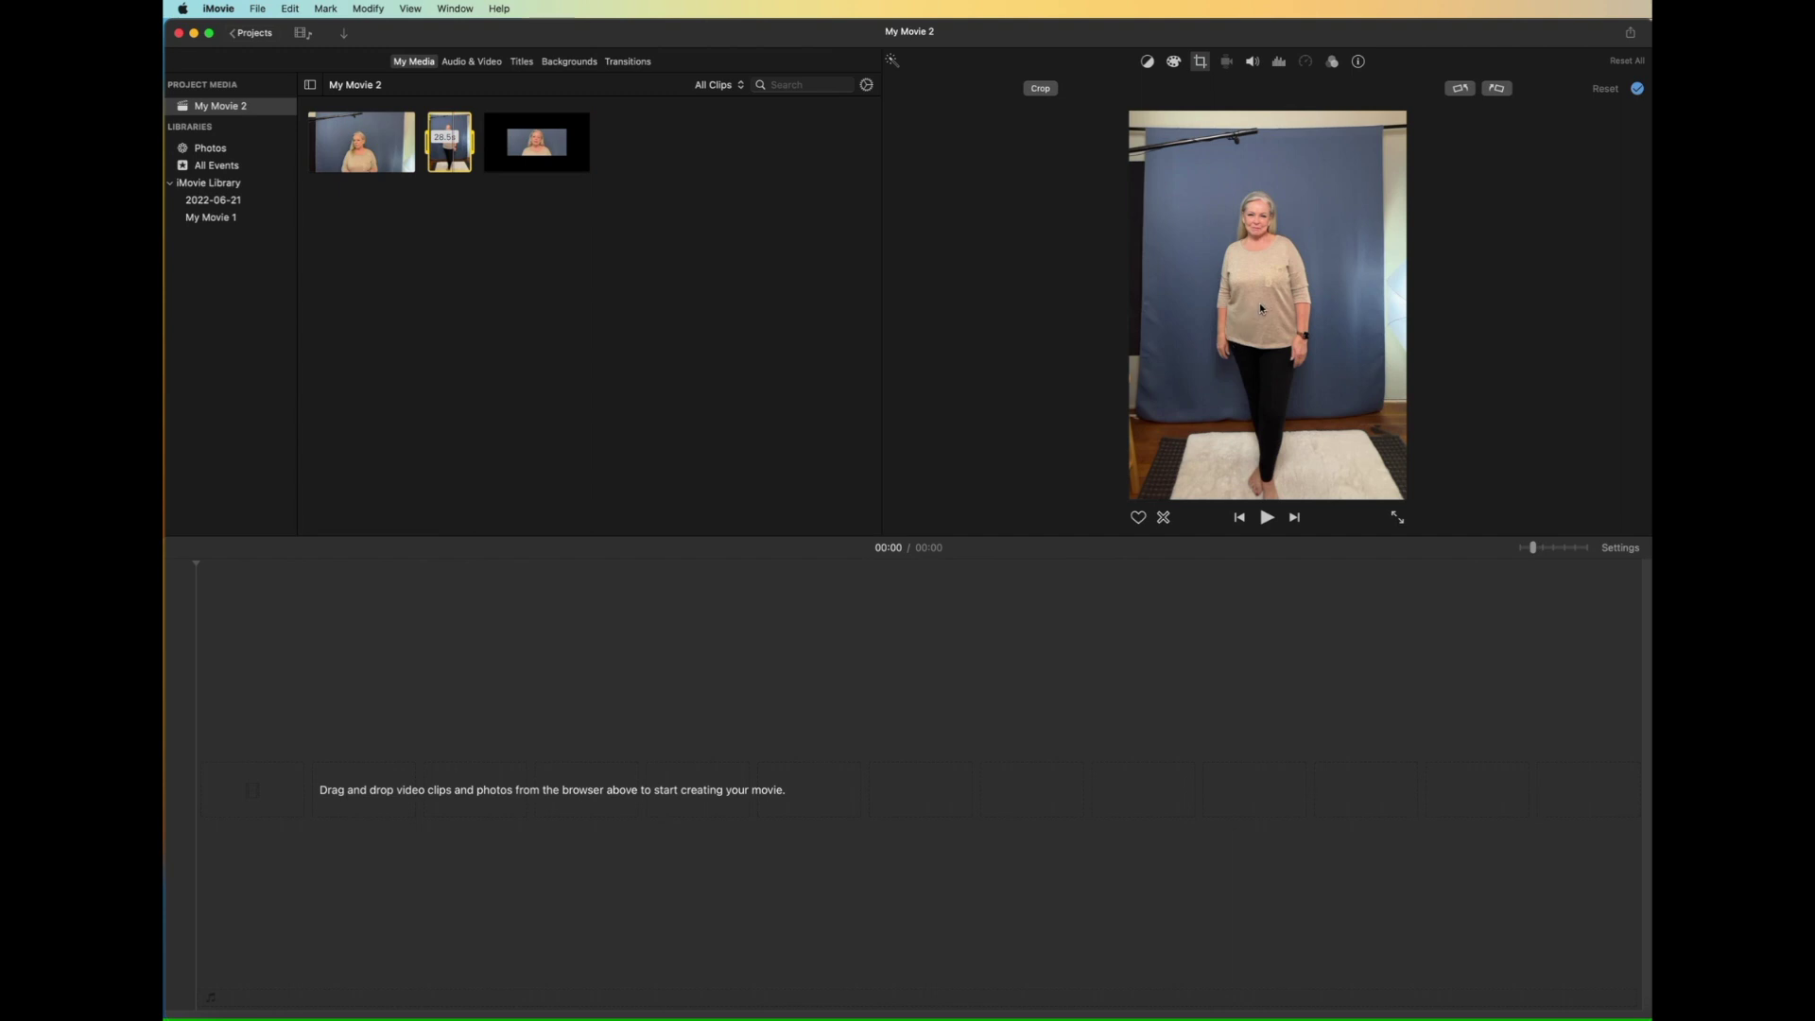
click(1039, 89)
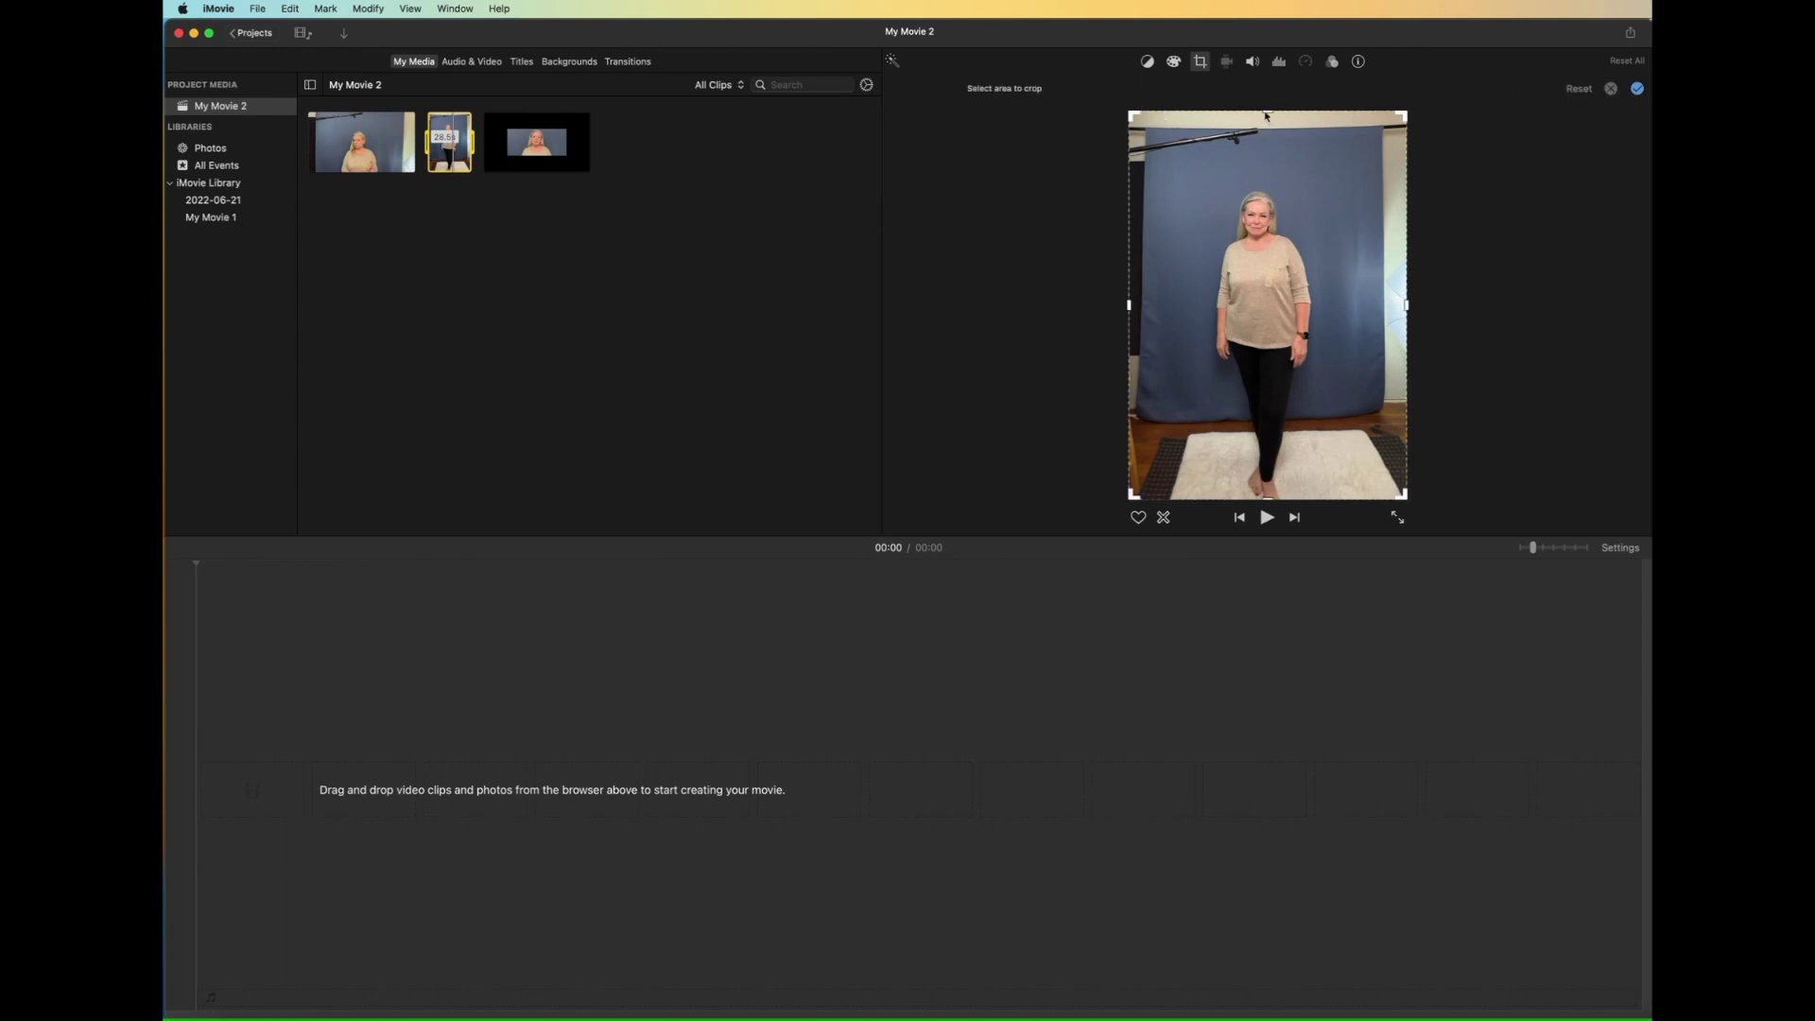
drag(1266, 116, 1262, 190)
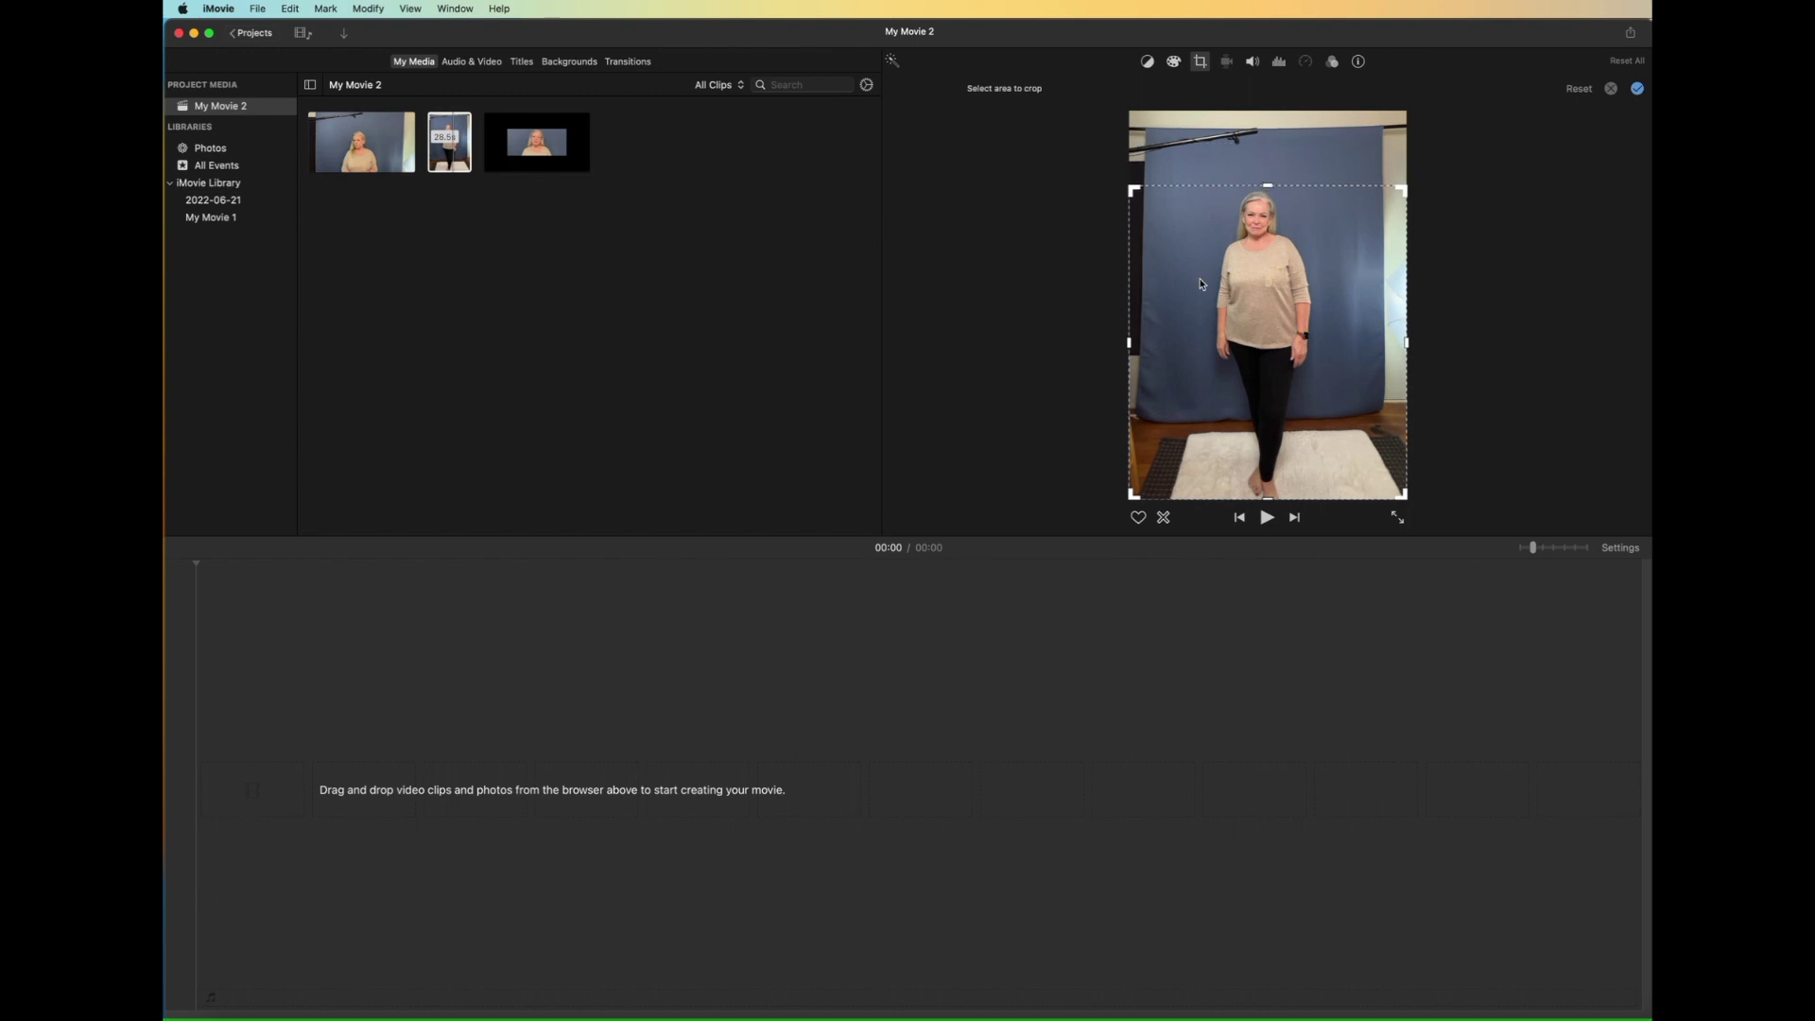
drag(1132, 346, 1203, 352)
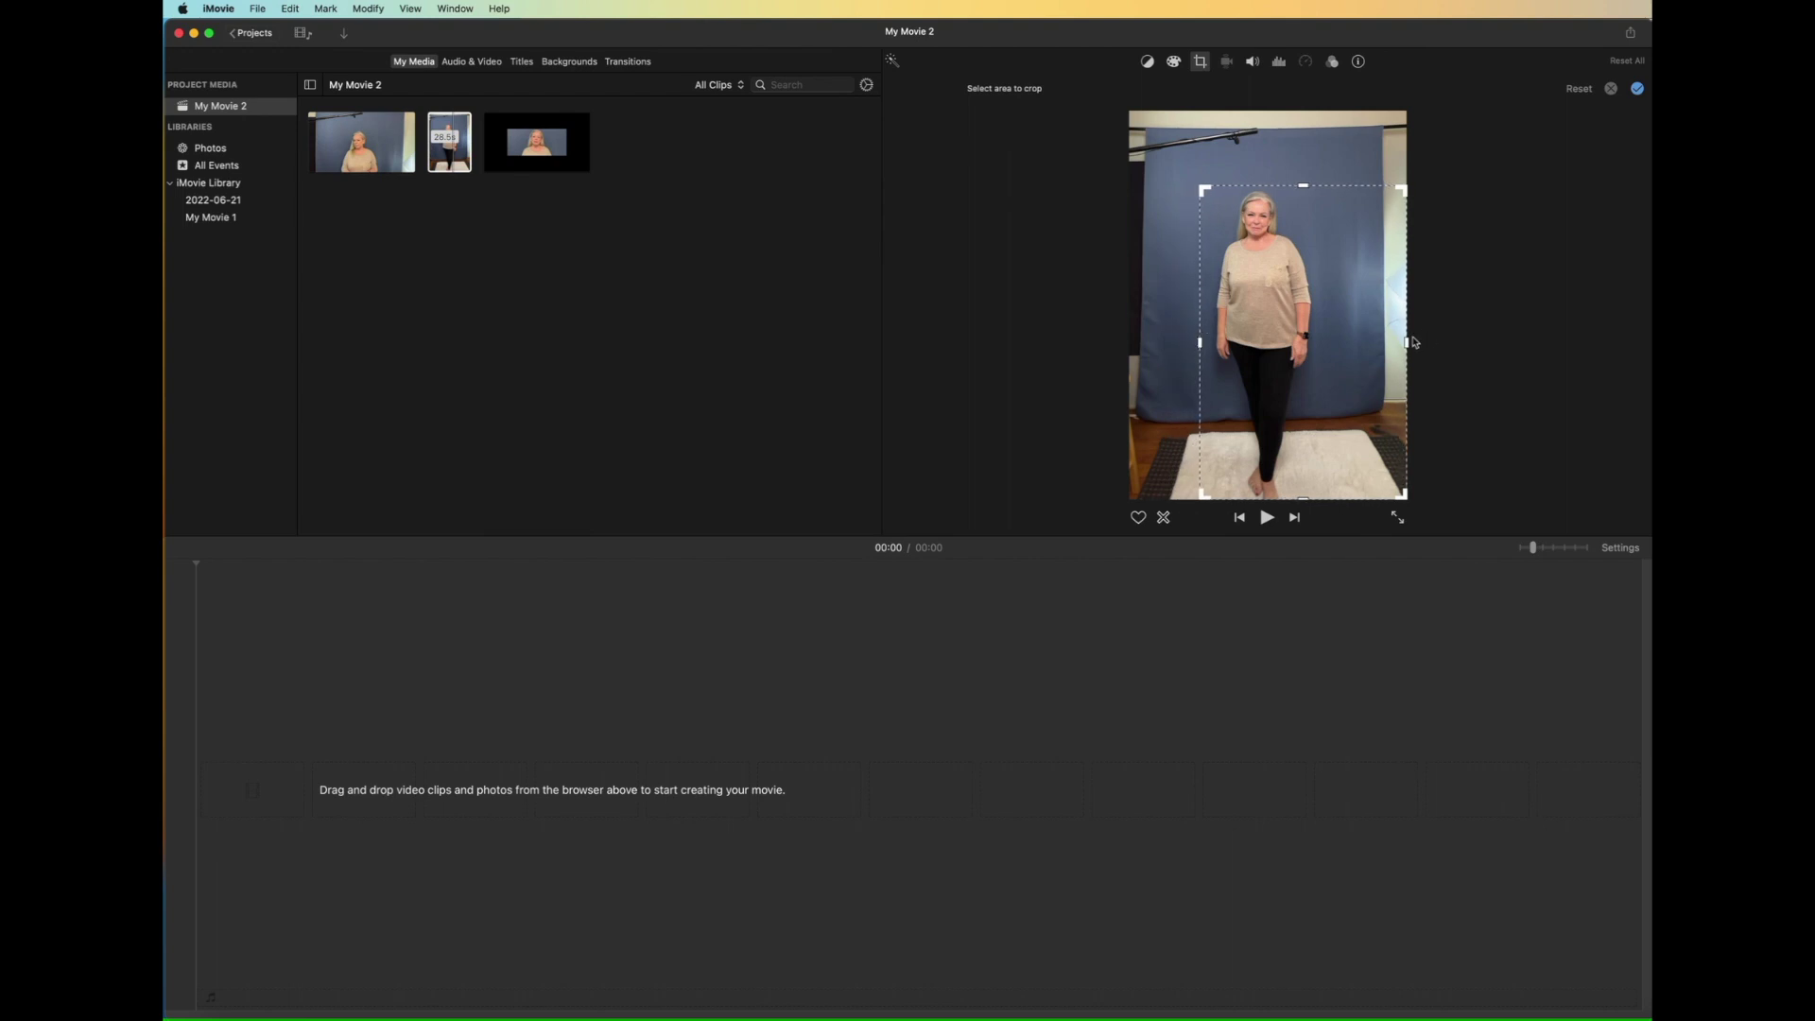
drag(1404, 342, 1330, 340)
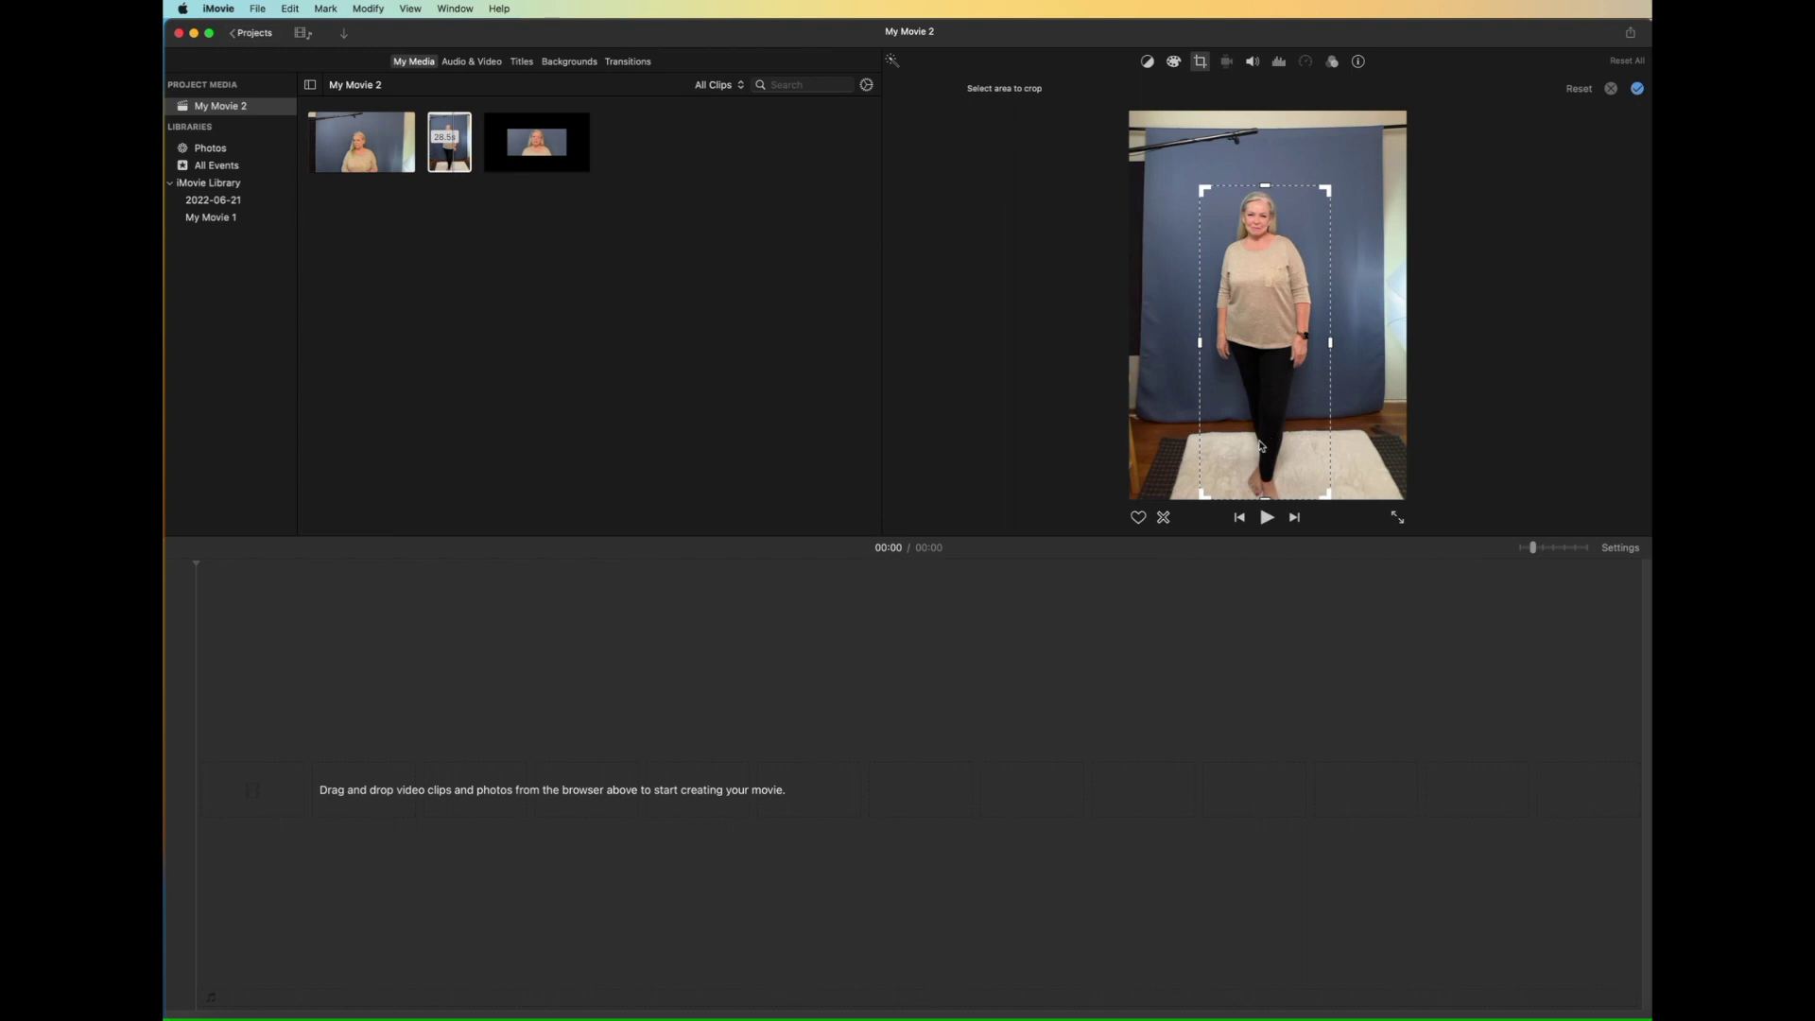
click(1267, 515)
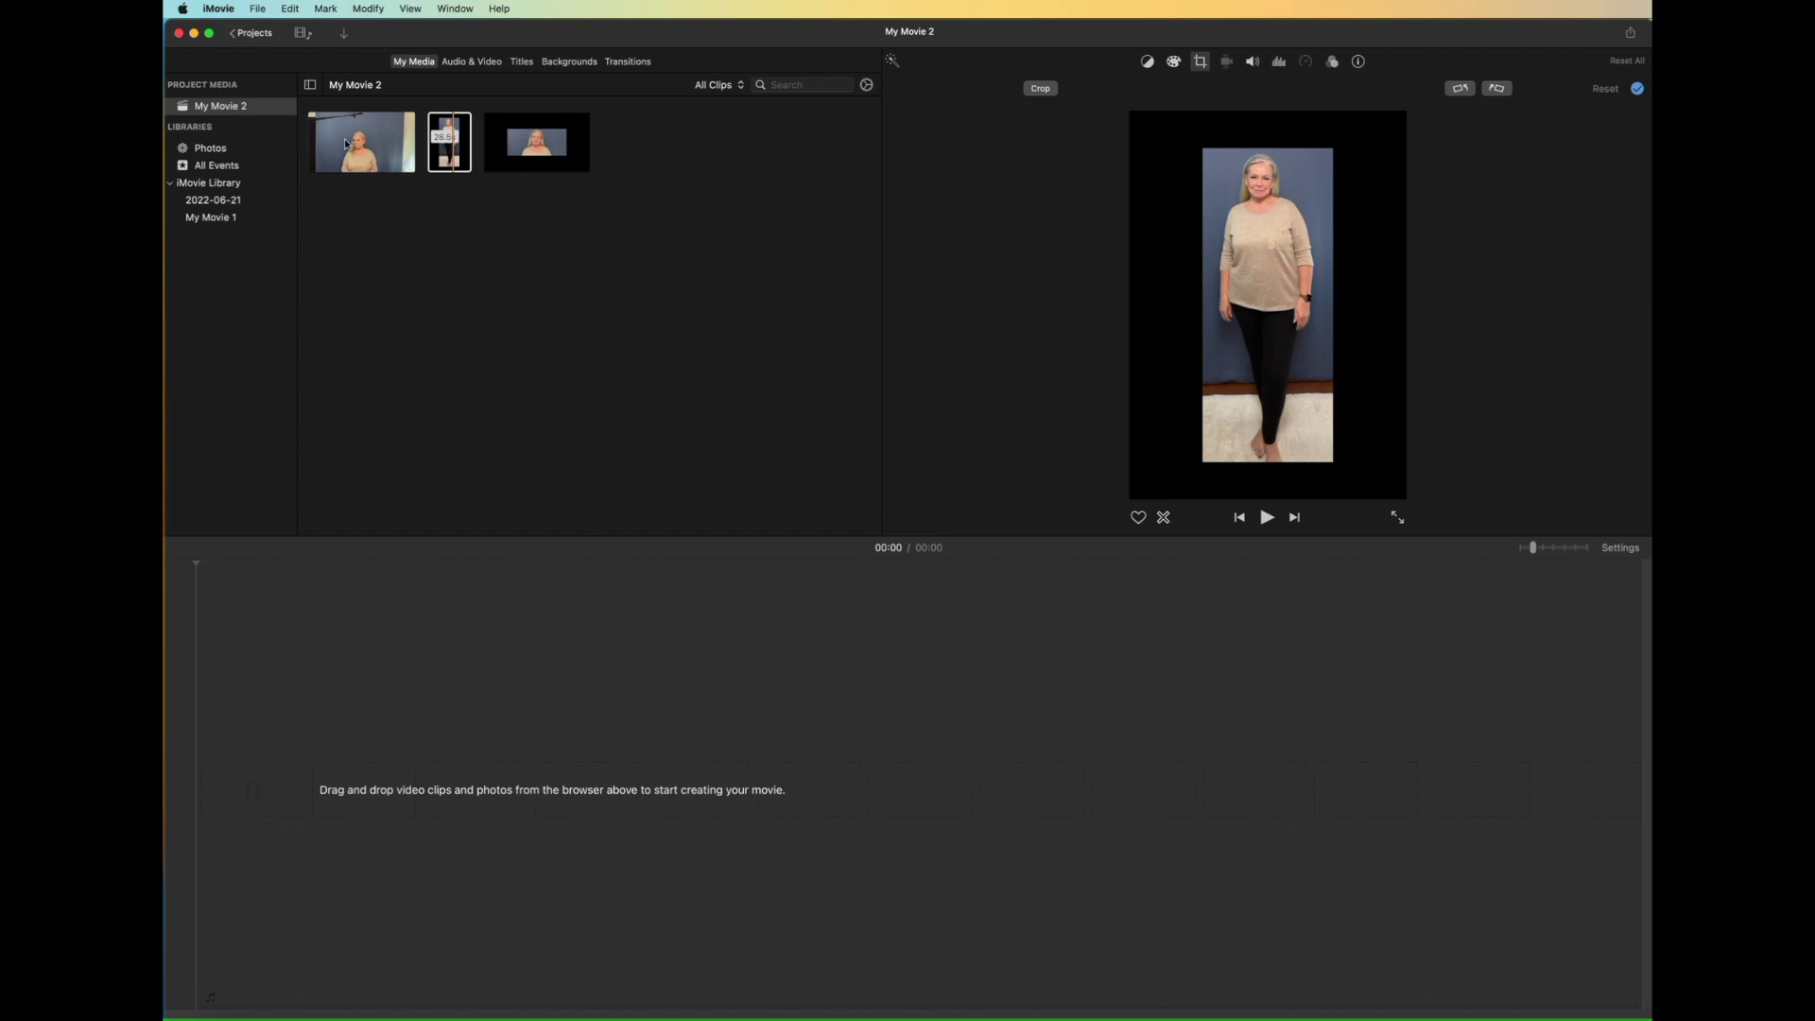
- Crop the 1.2-minute clip in the media browser to the woman's head and shoulders against the plain backdrop
click(355, 151)
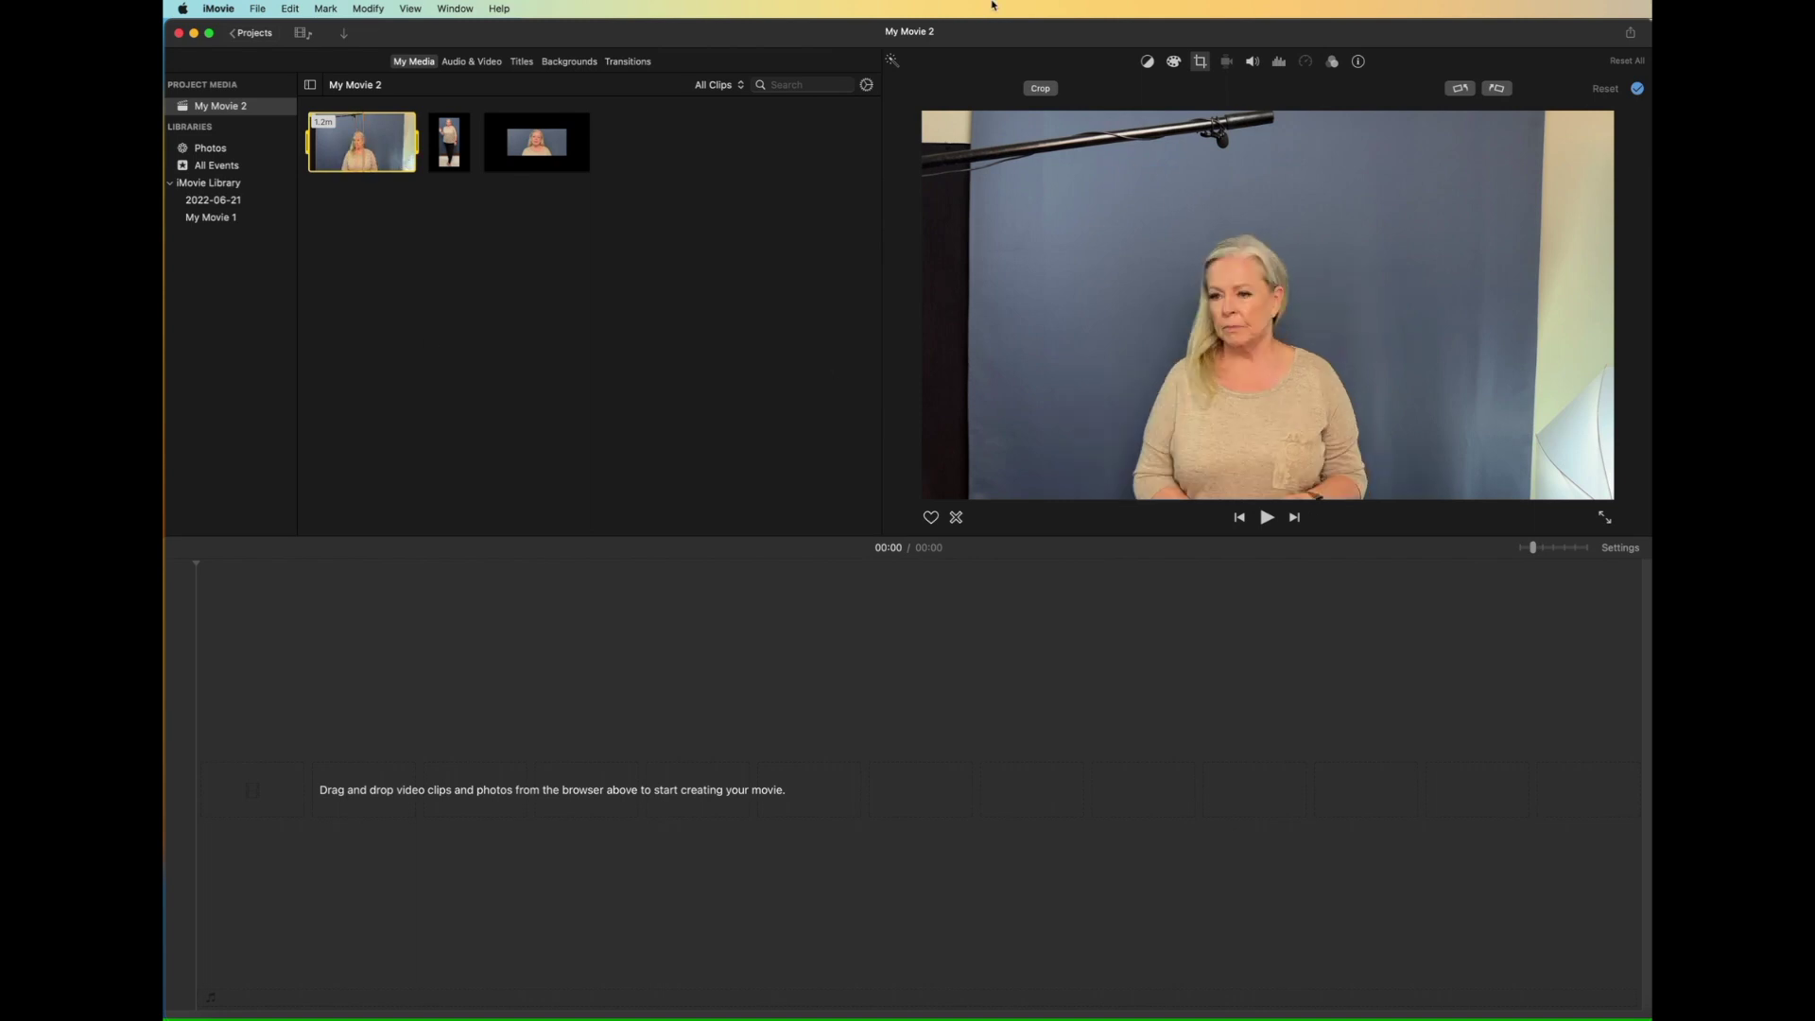
click(1040, 89)
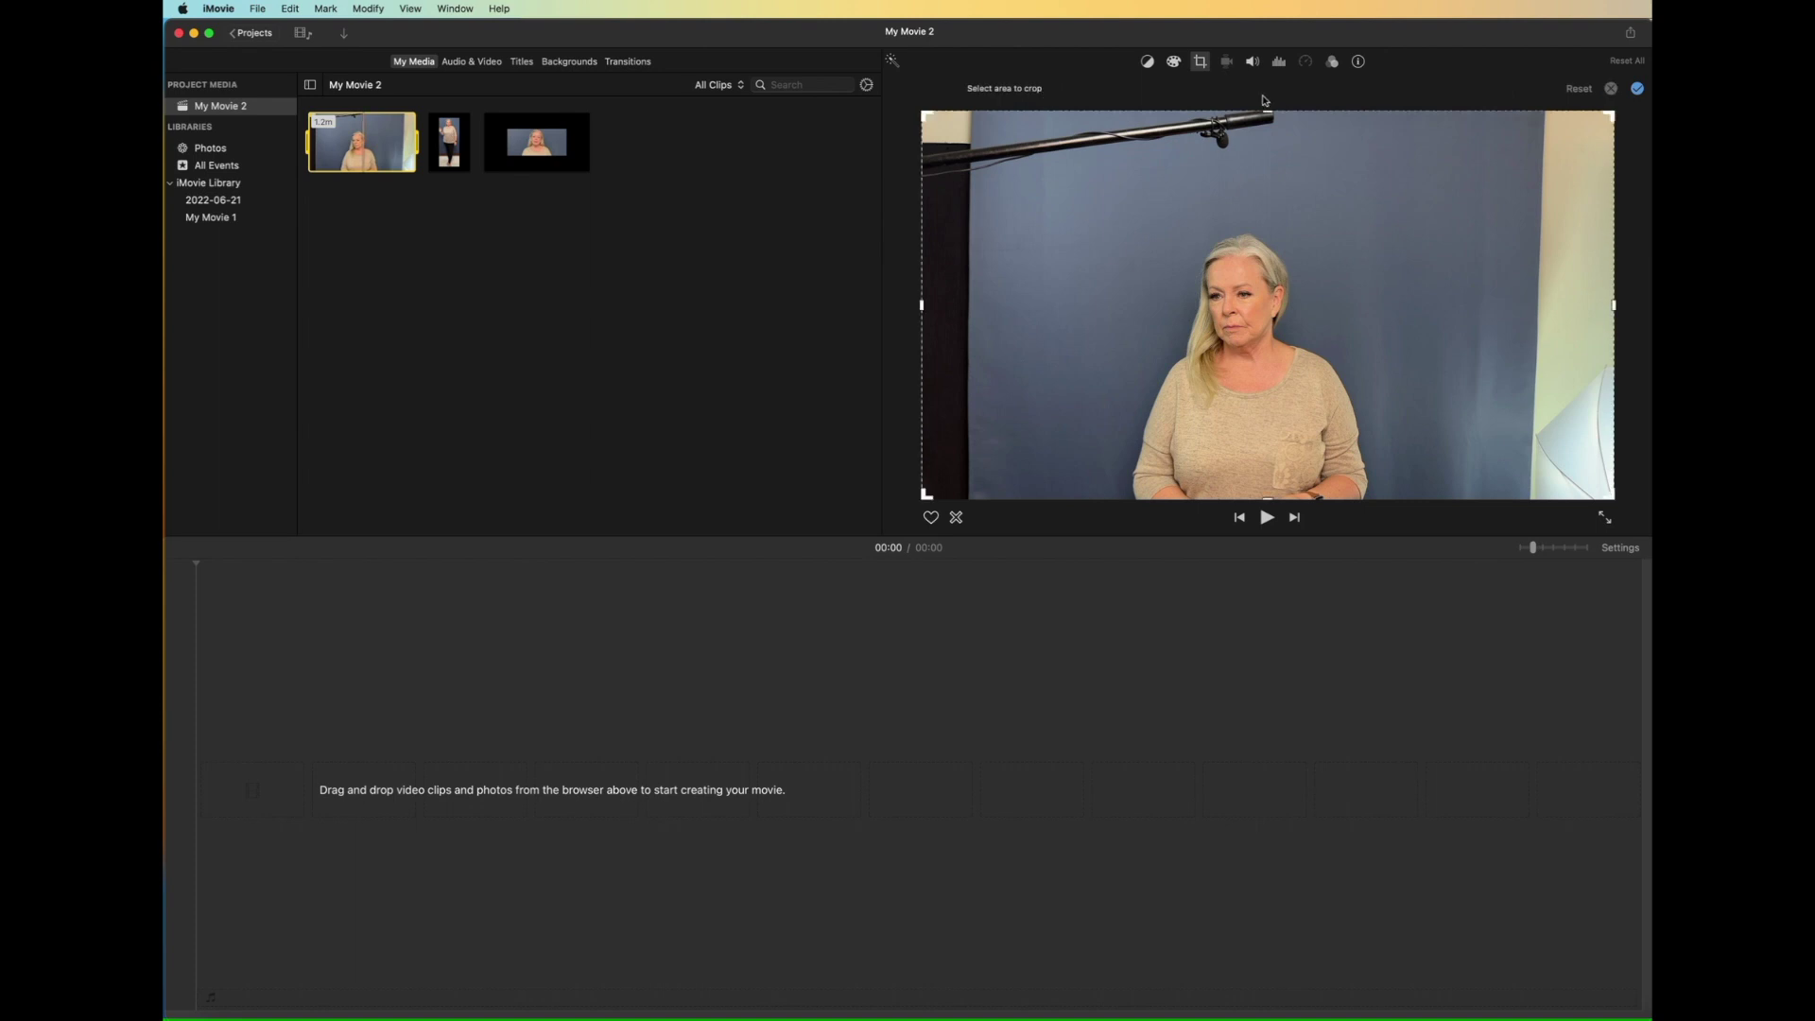
drag(1269, 115, 1257, 235)
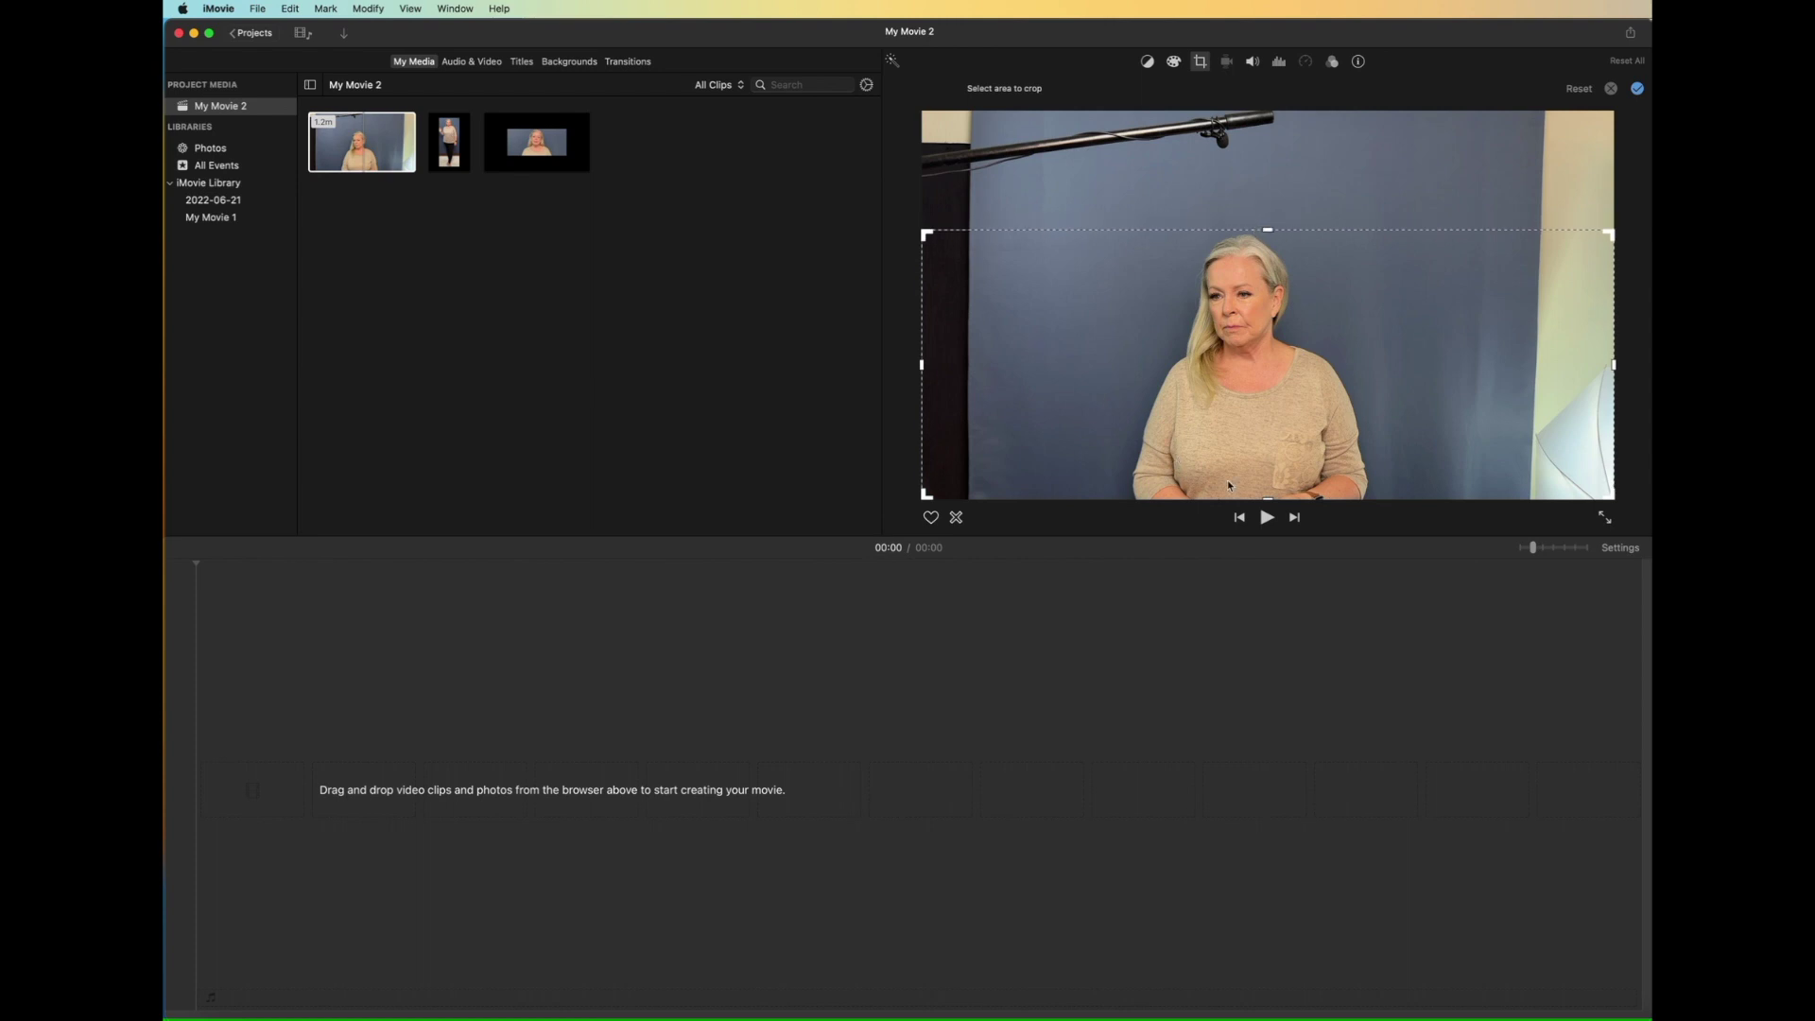
drag(1266, 482, 1267, 406)
drag(922, 321, 1050, 320)
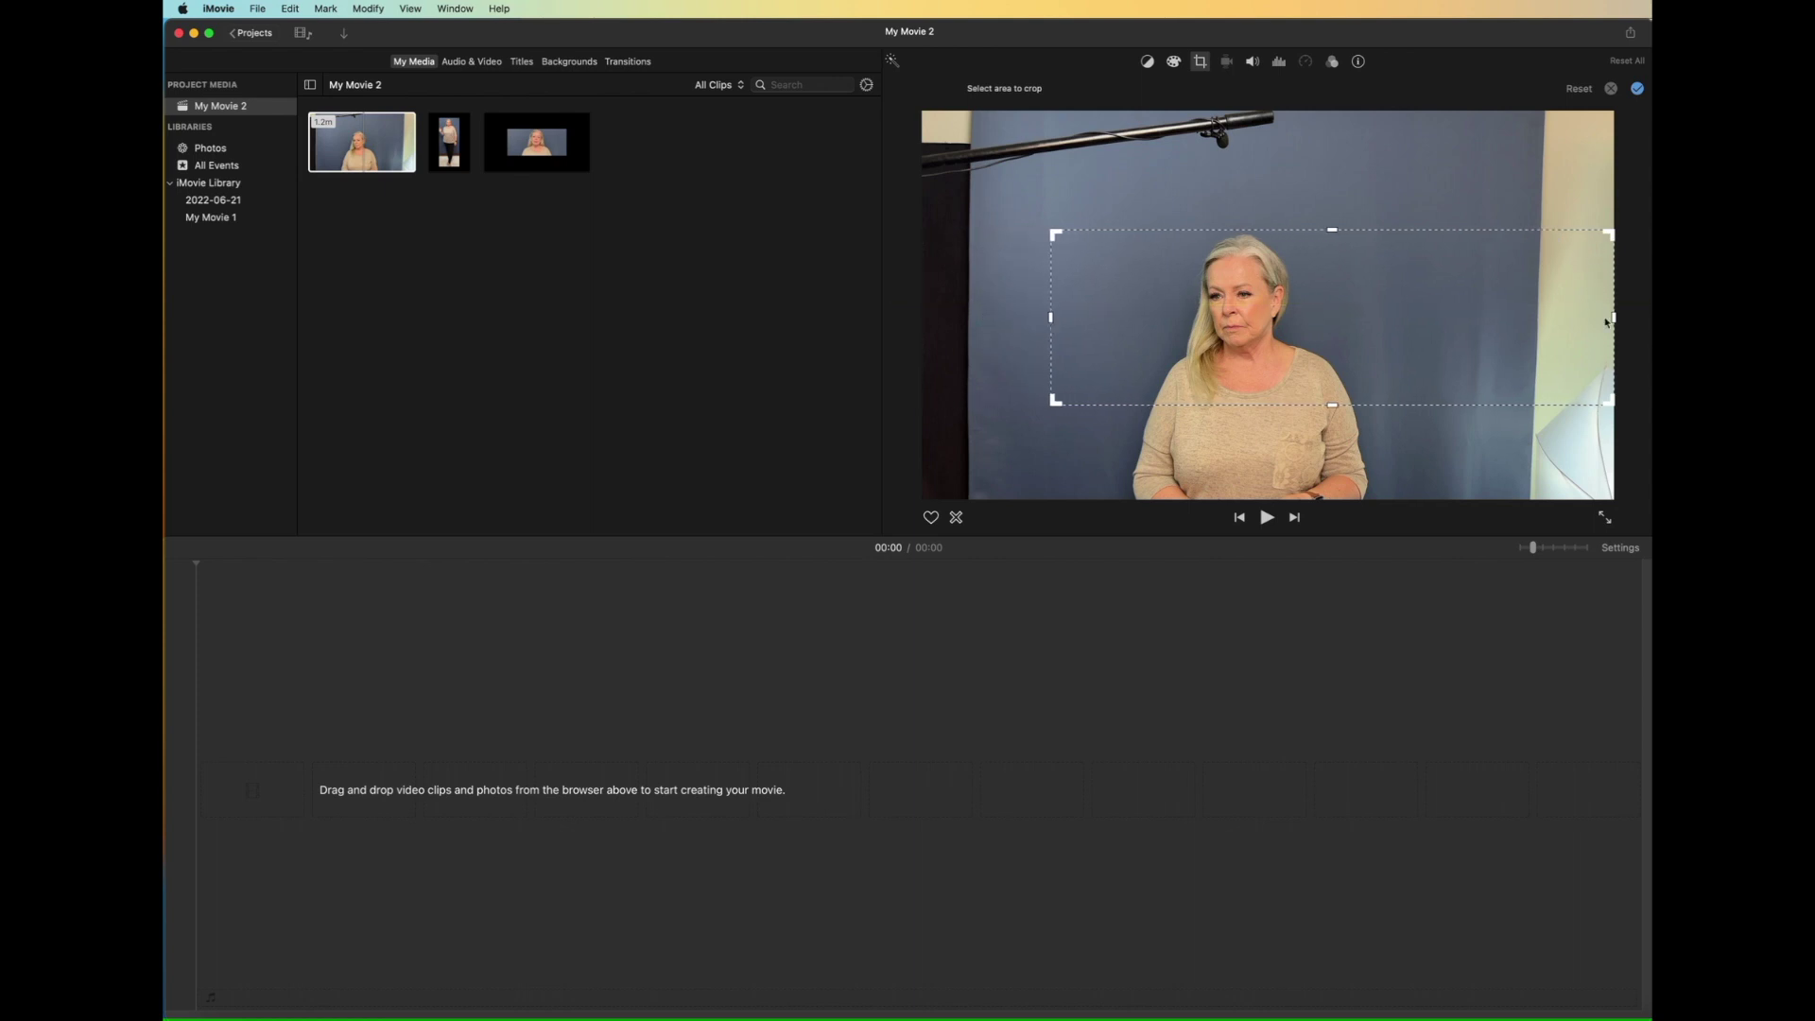
drag(1615, 321, 1427, 305)
drag(1053, 315, 1060, 318)
key(Return)
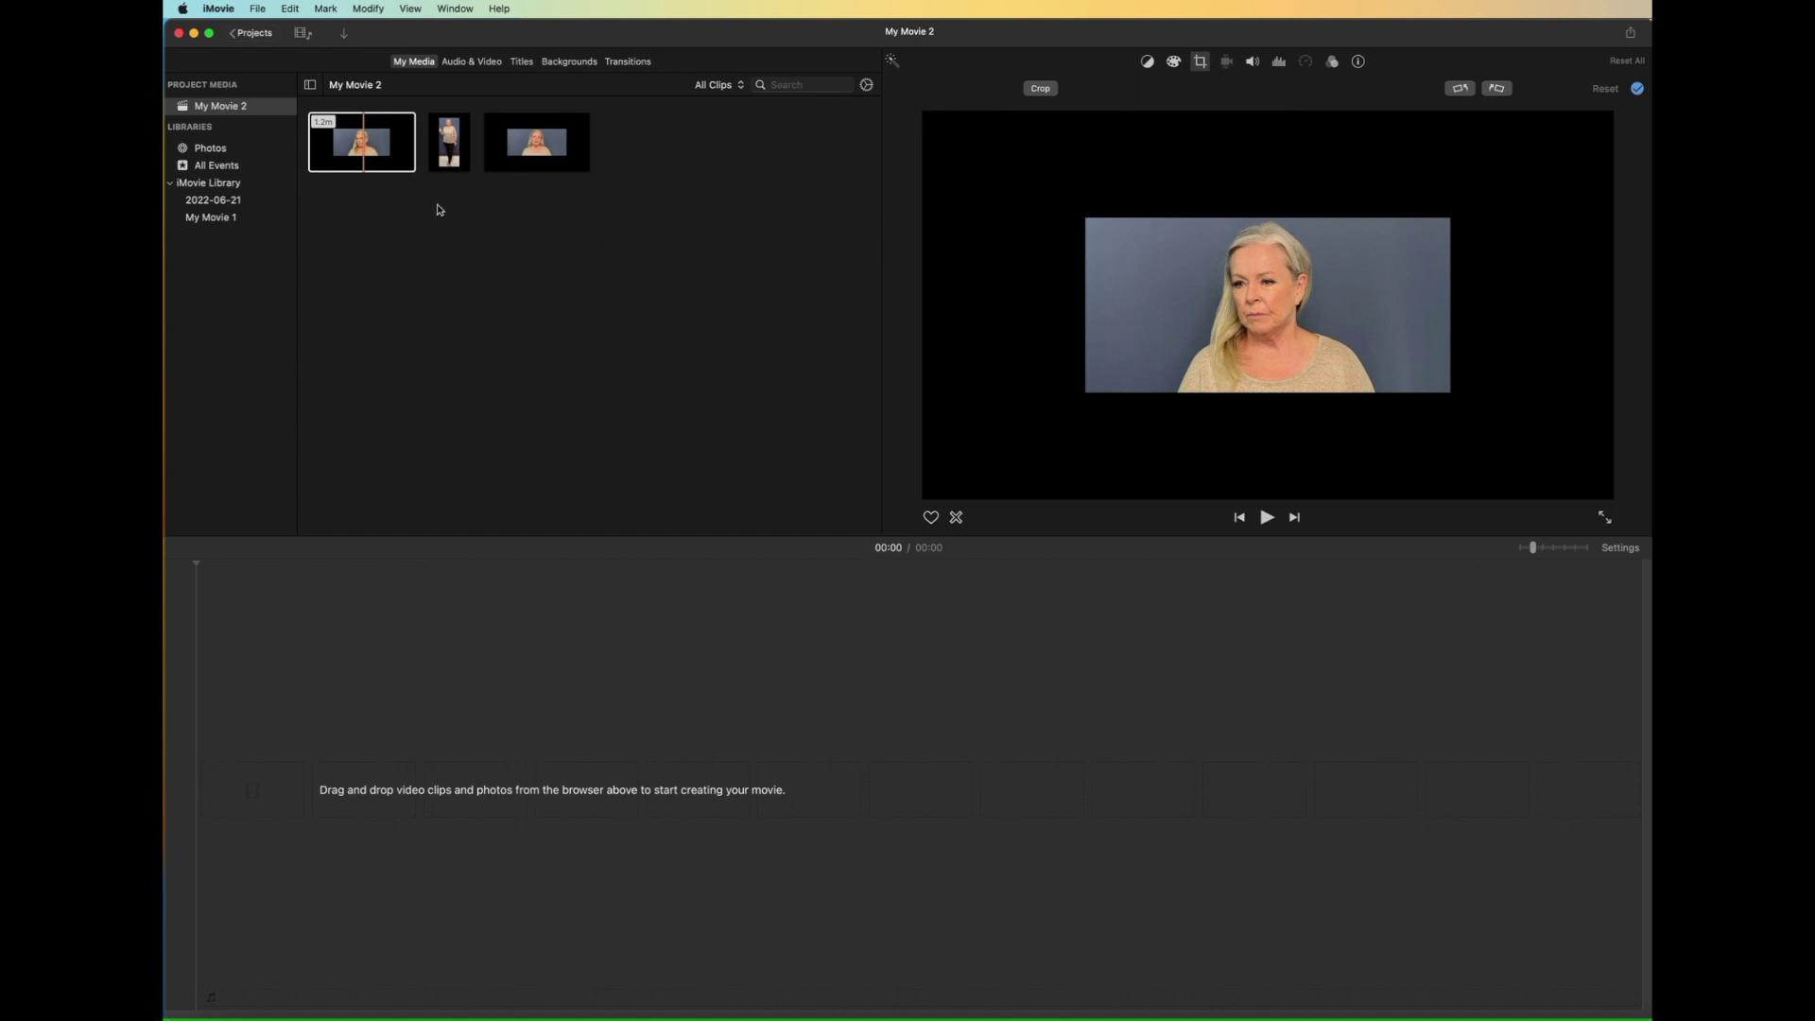
- Add the cropped 1.2-minute clip to the empty timeline and set its cropping style to Crop to Fill
click(375, 149)
drag(375, 148, 258, 777)
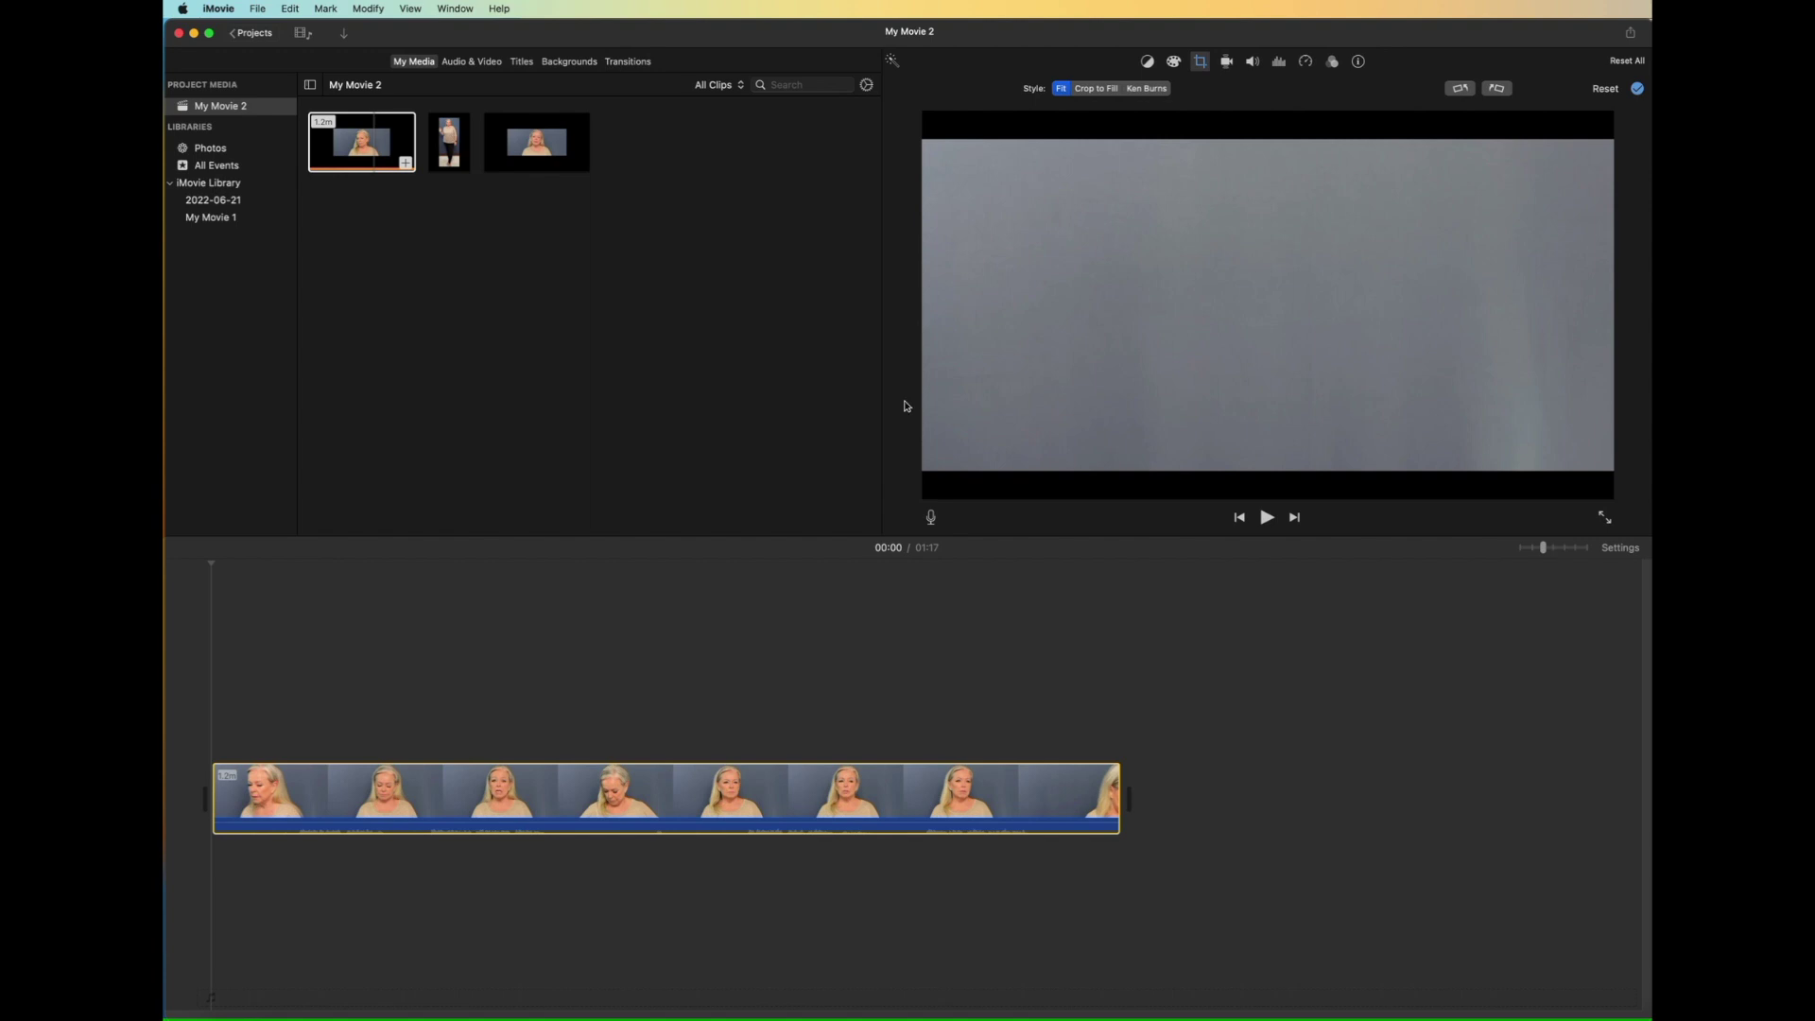
click(614, 792)
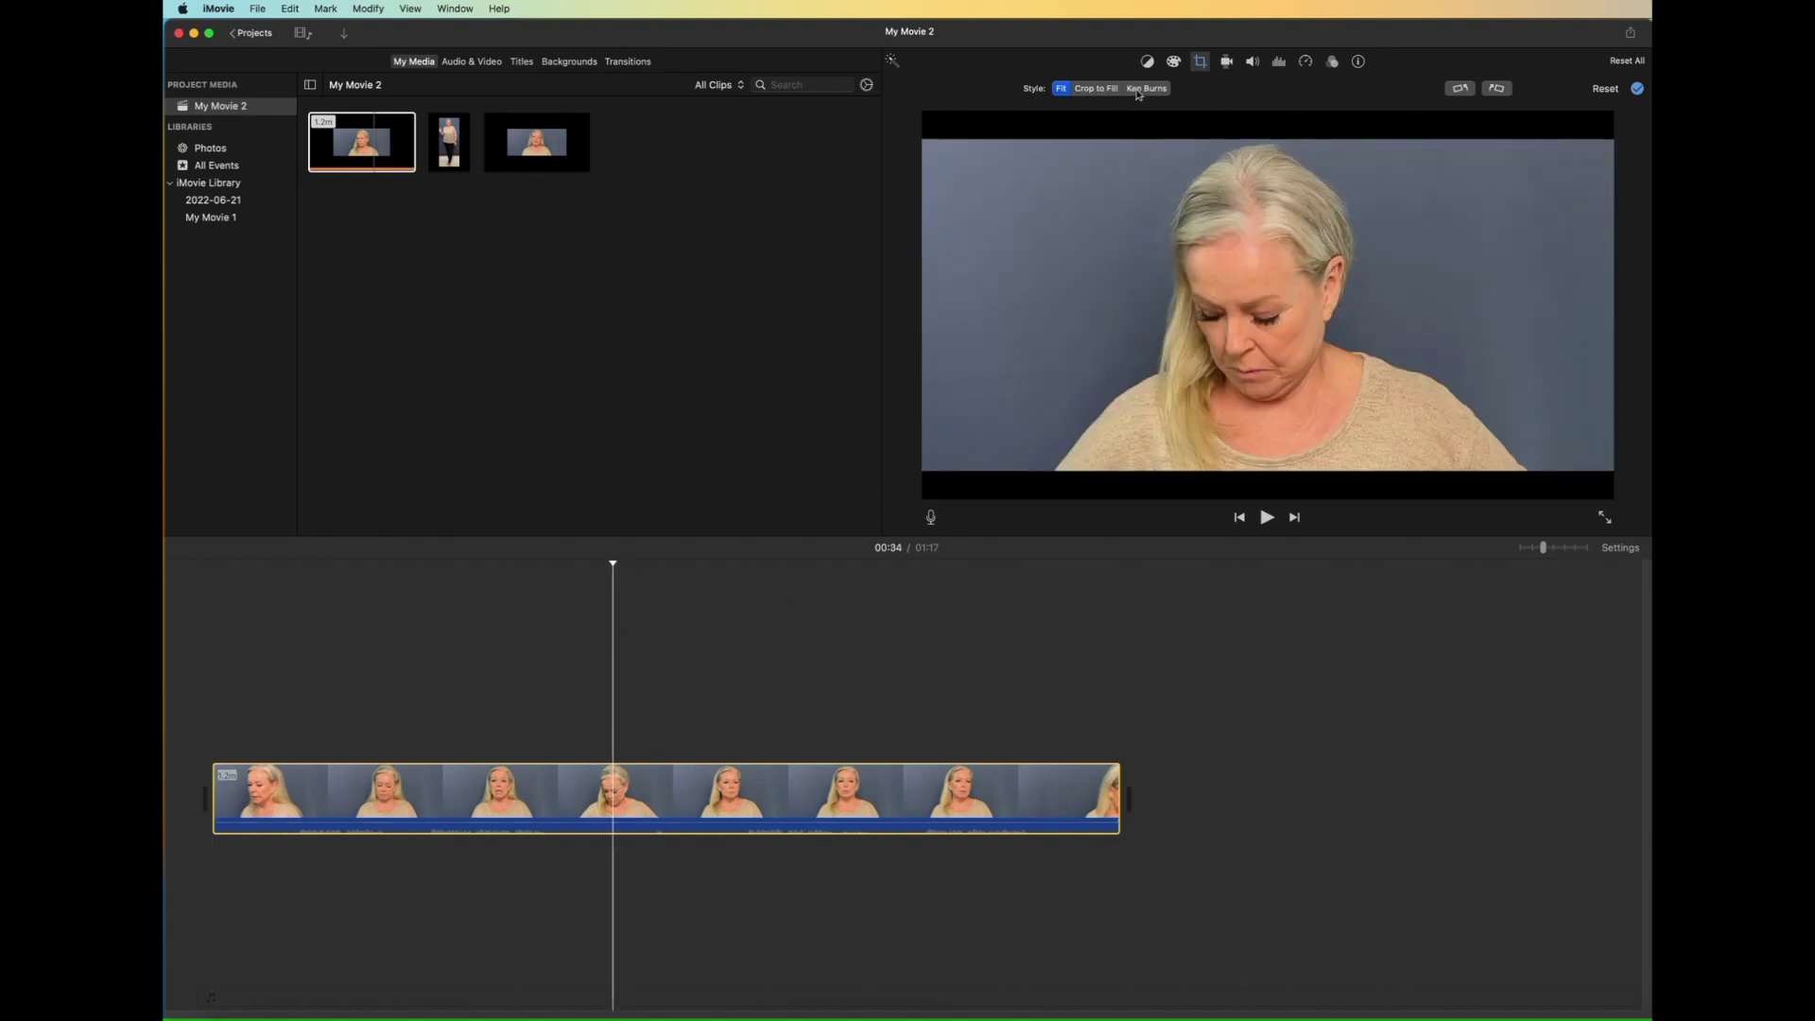
click(1101, 88)
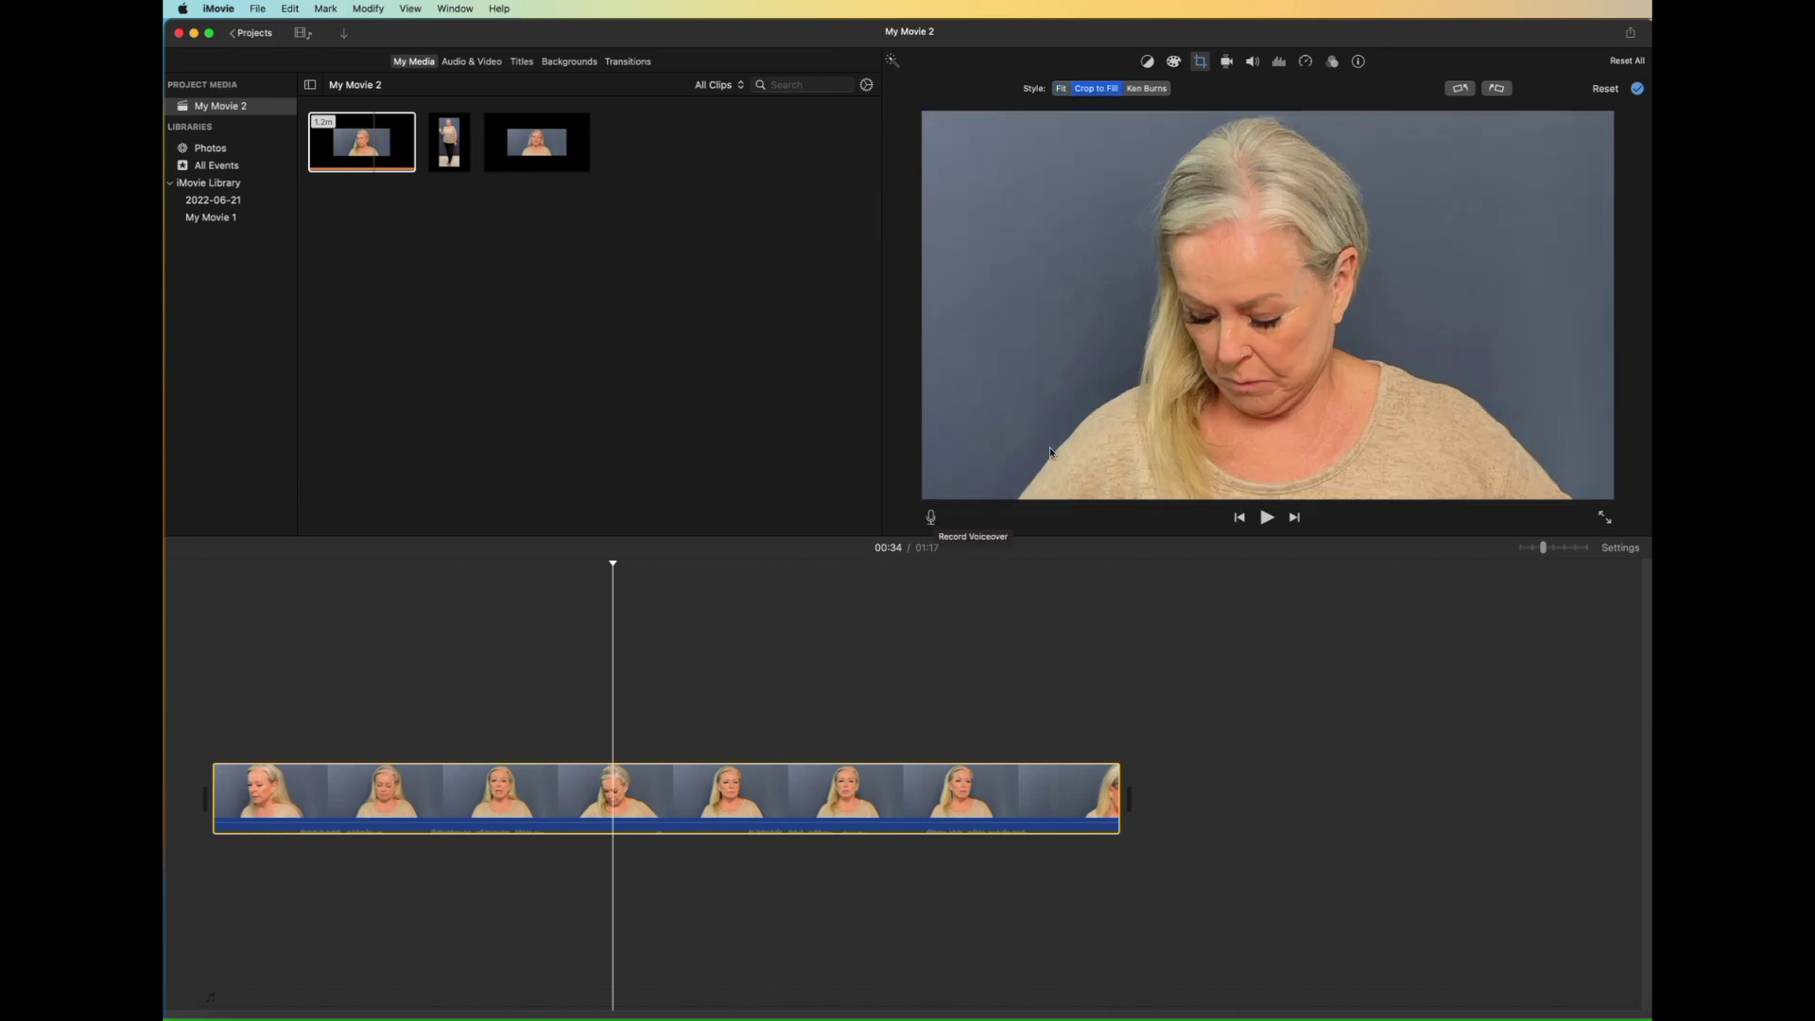
click(736, 801)
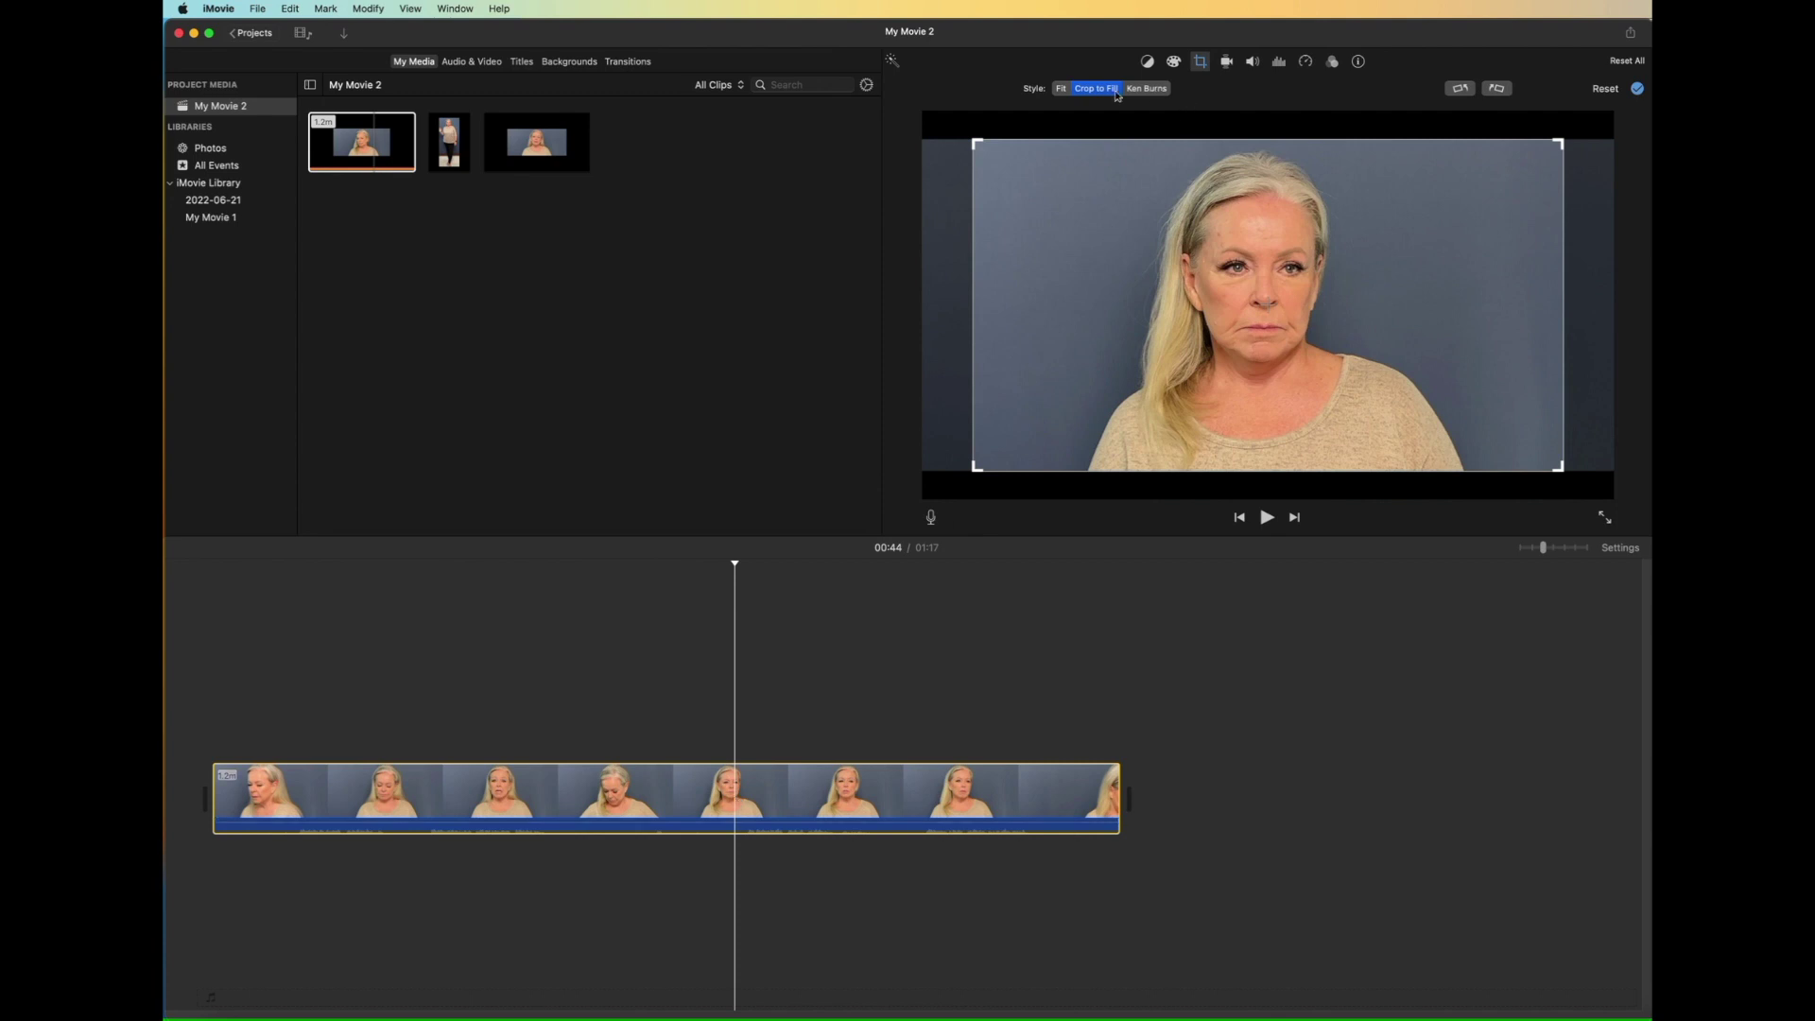
- Show the timeline clip's volume settings and trim about 3 seconds off the clip's start
click(1253, 62)
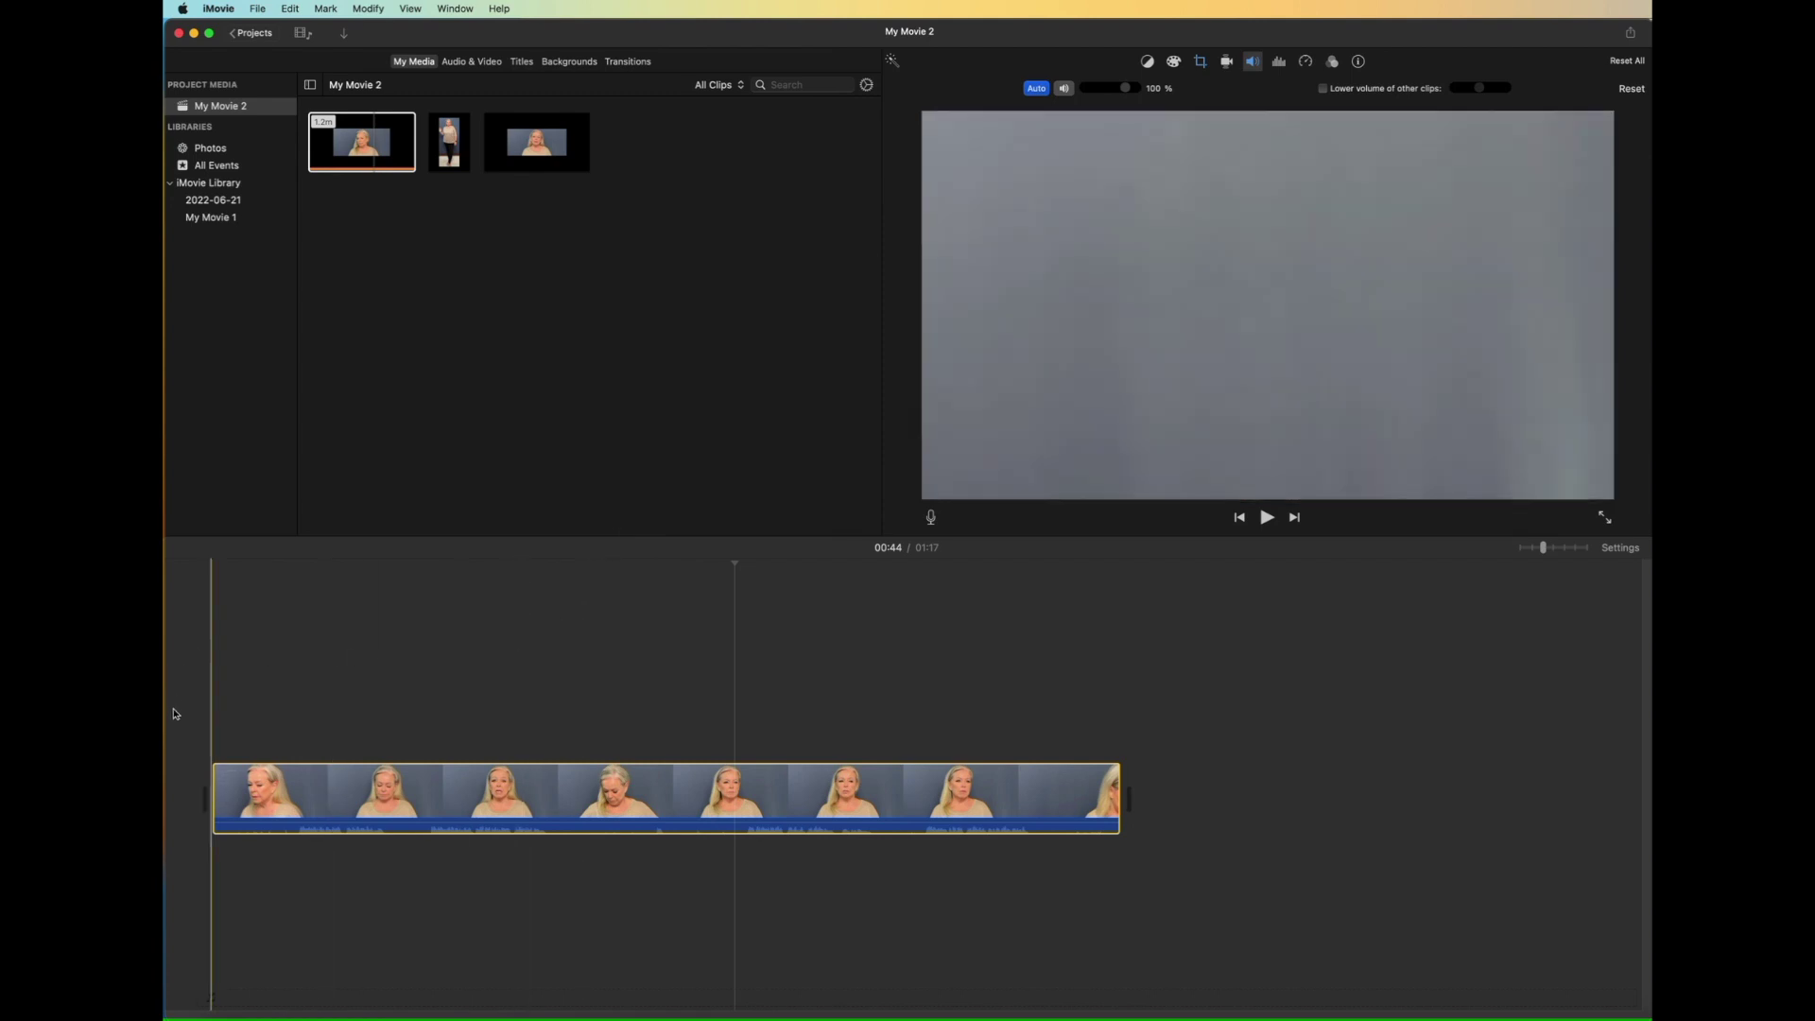
click(209, 792)
drag(209, 791, 244, 793)
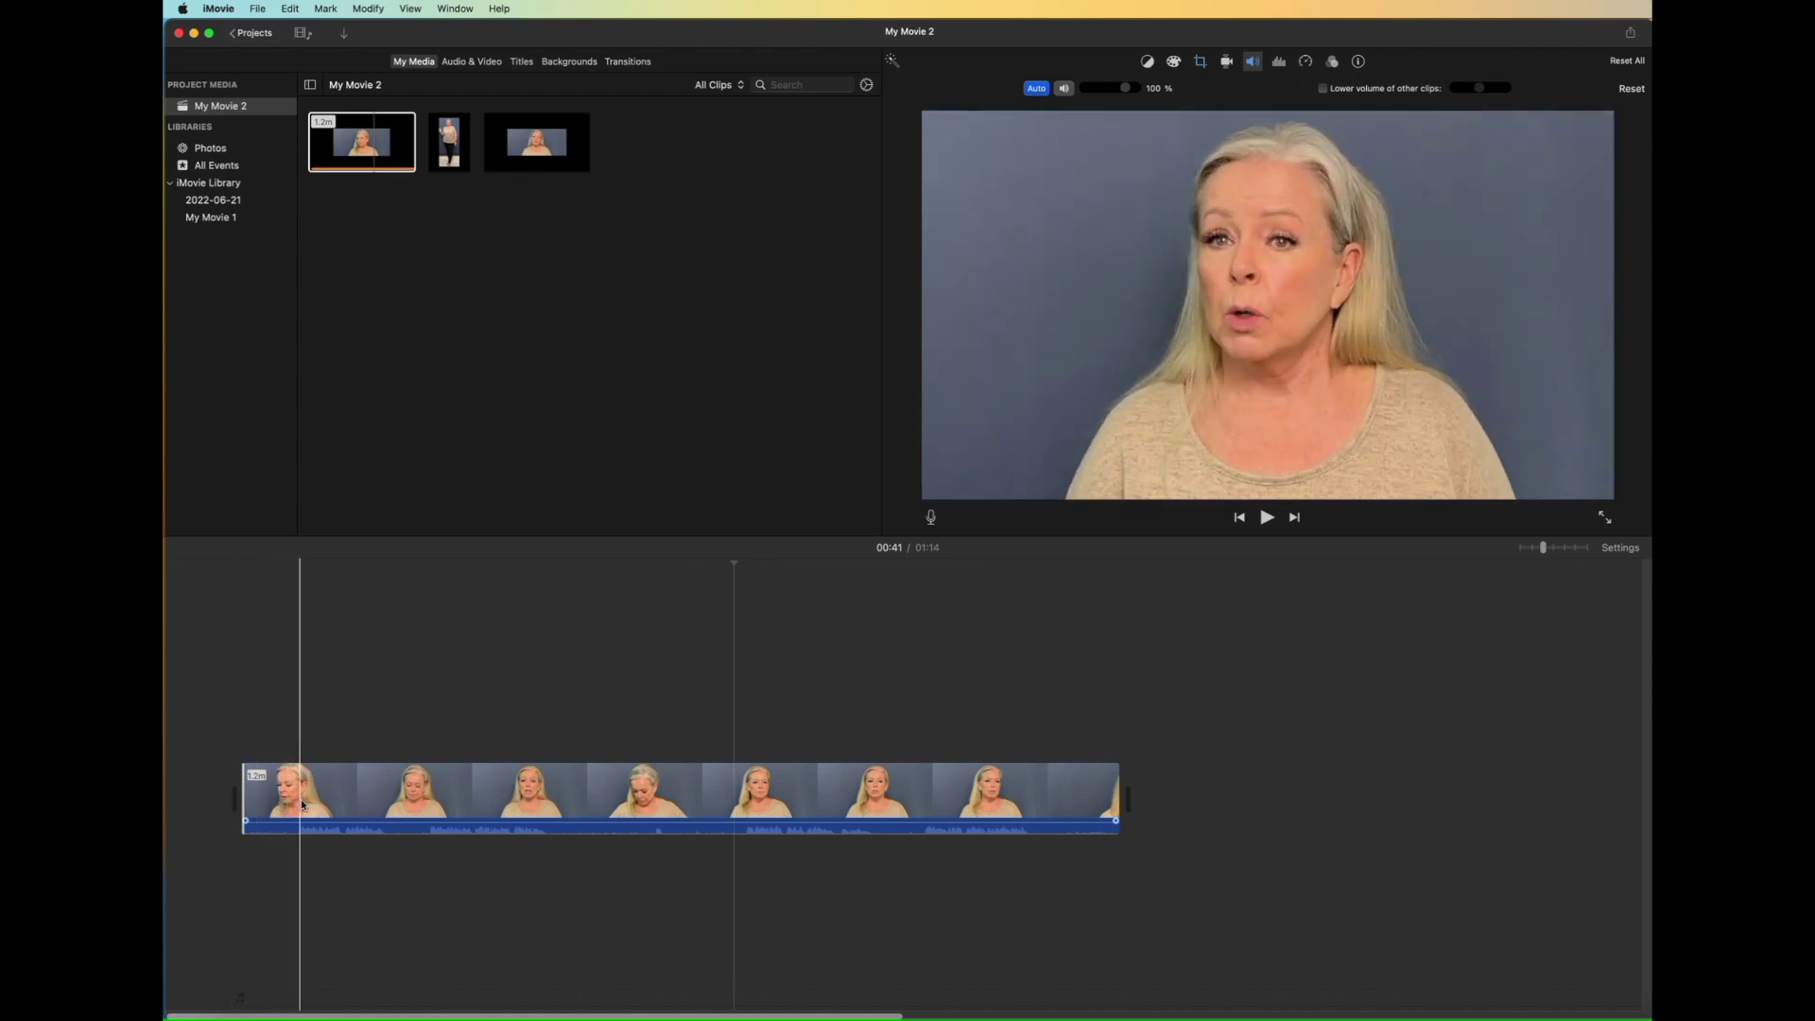
- Split the timeline clip at 00:14 and delete the segment before the split
click(408, 814)
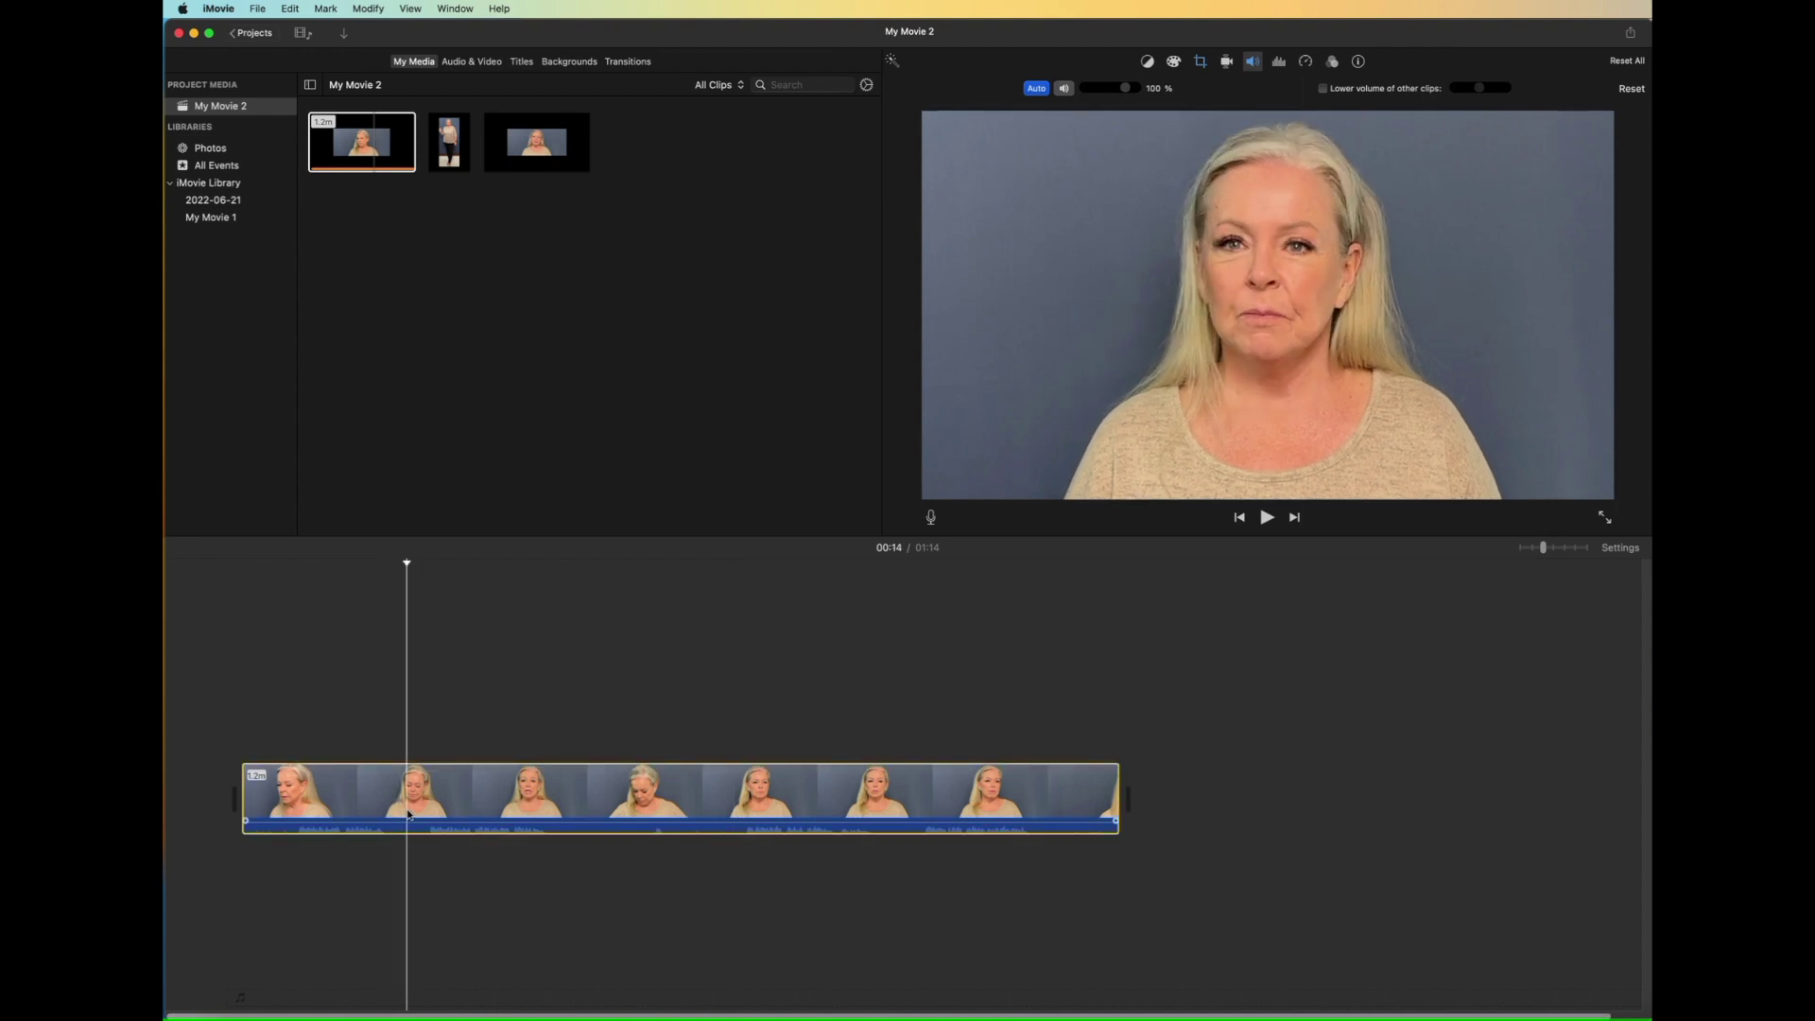
key(super+b)
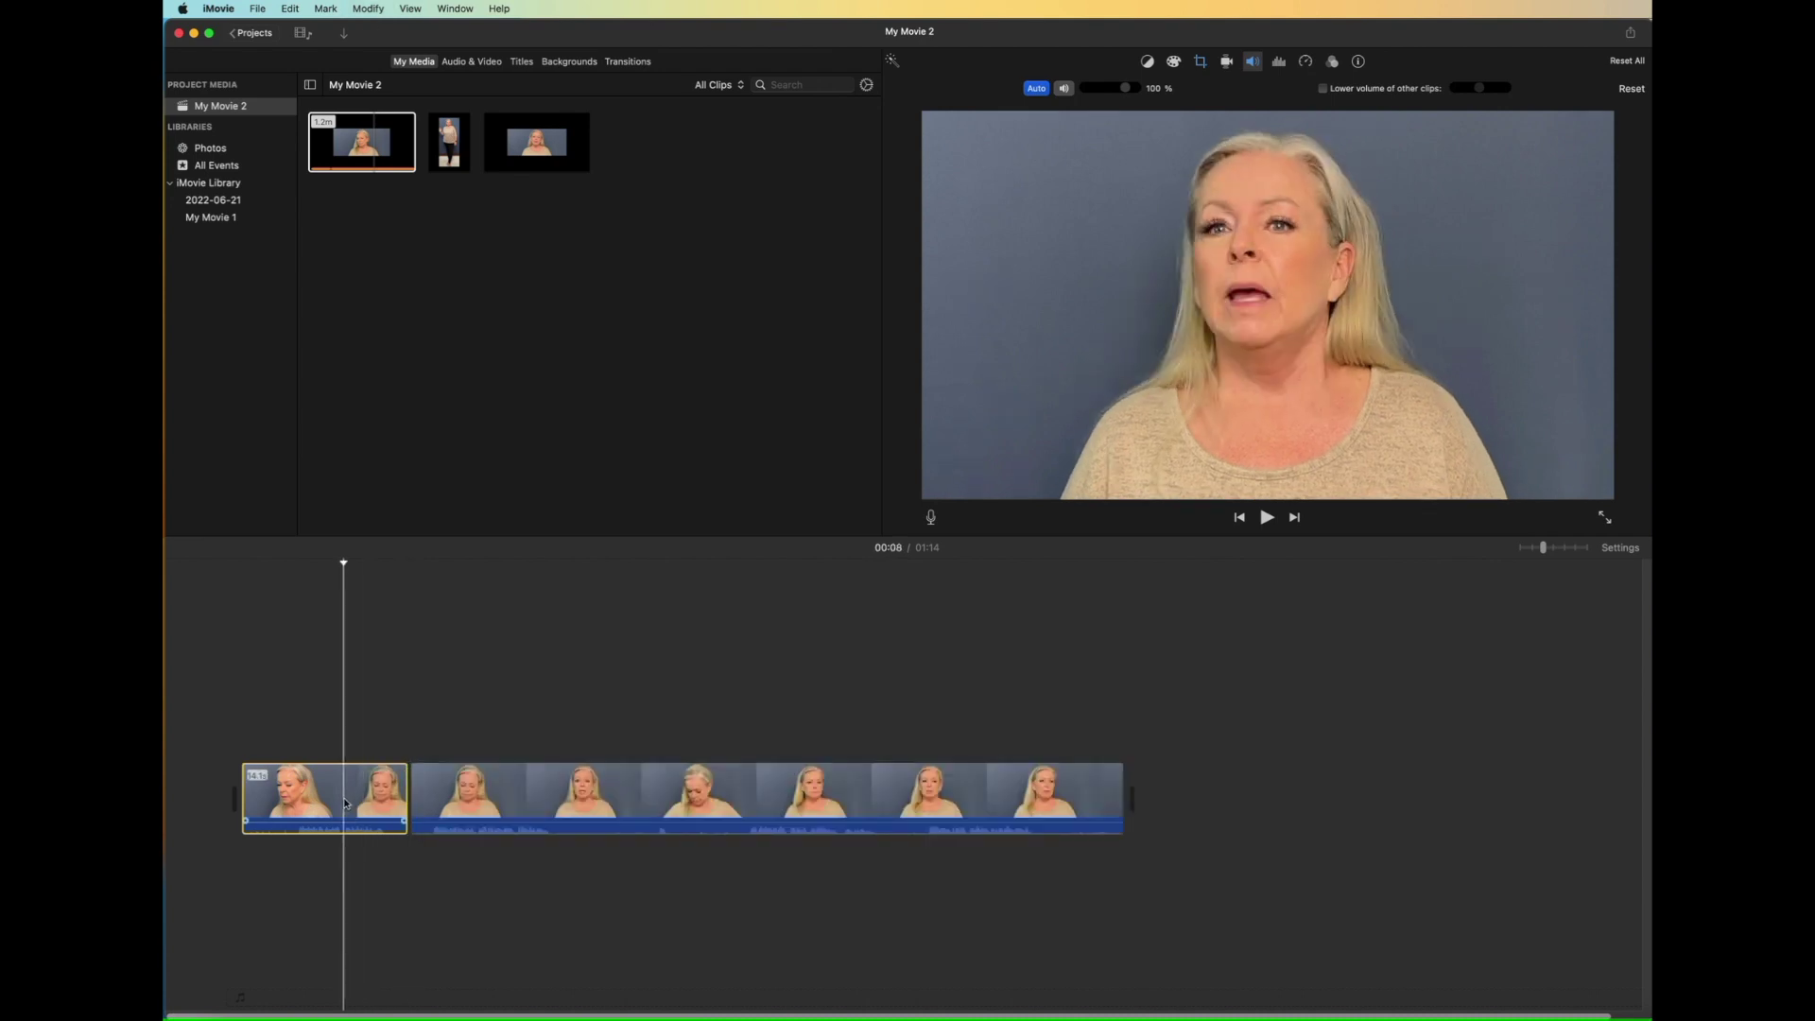
key(Delete)
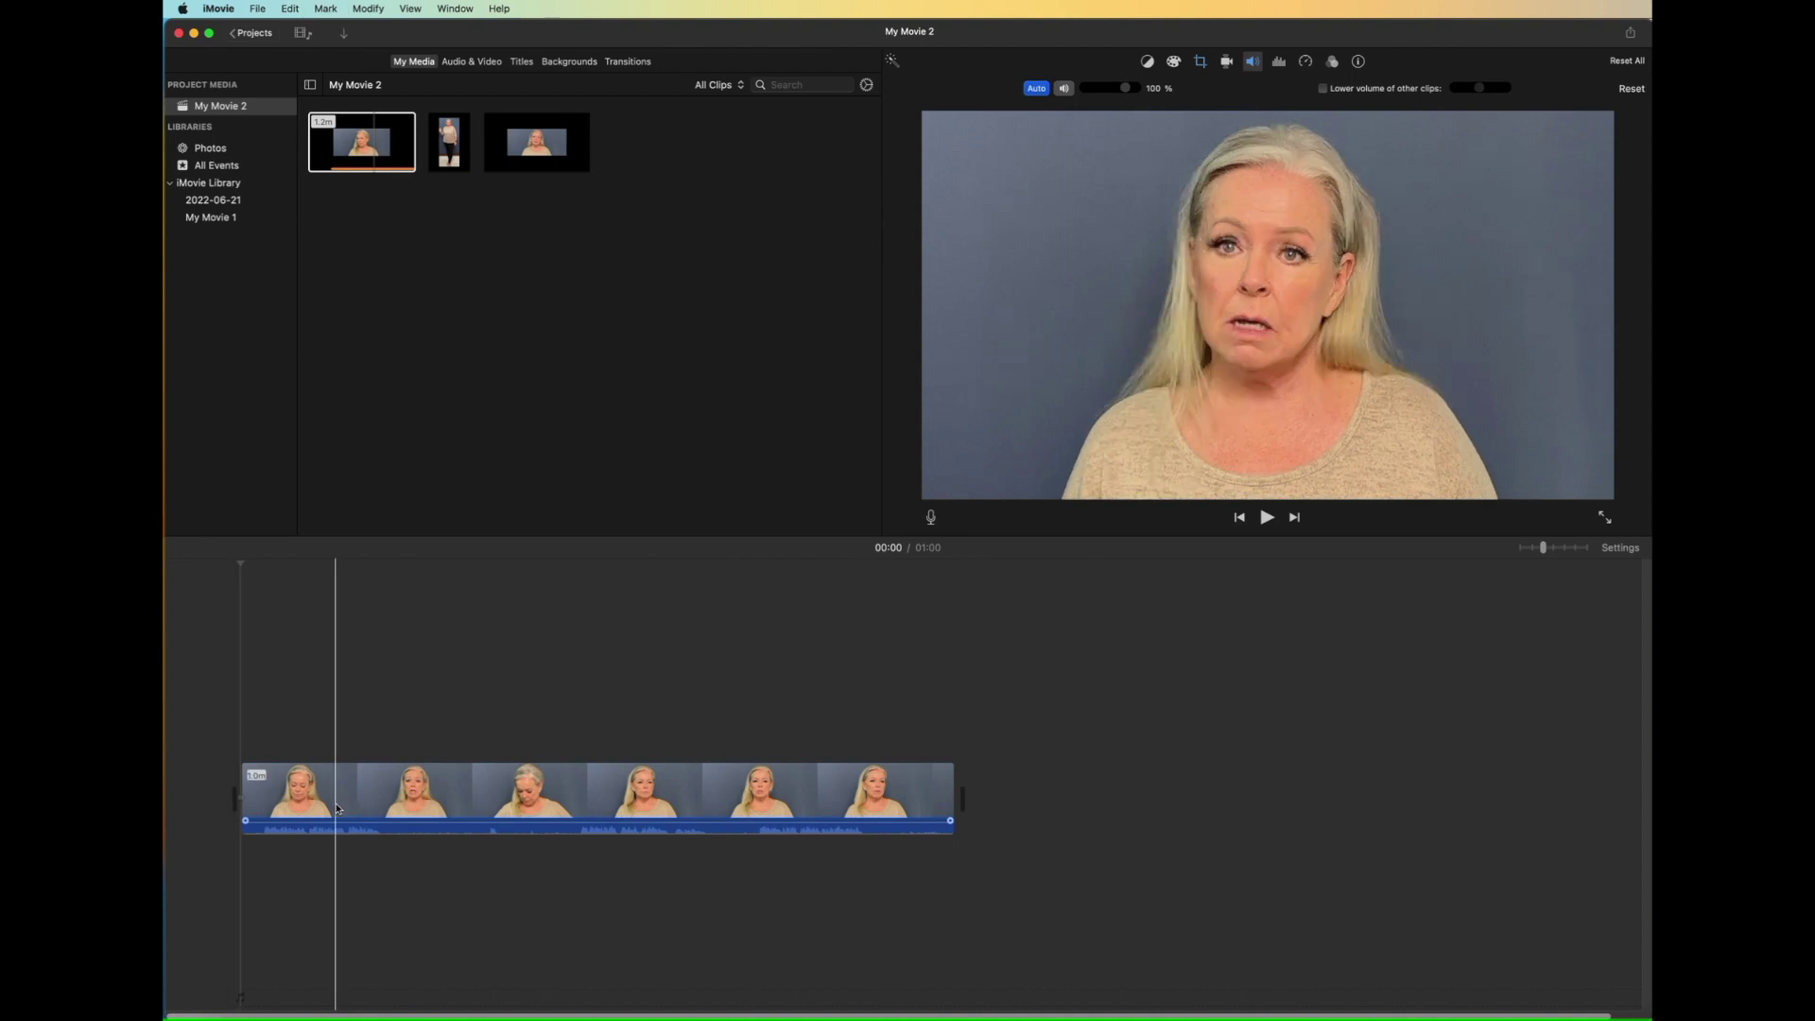
- Play the timeline clip, split it at 00:13 and 00:27, and delete the segment between the two splits
key(space)
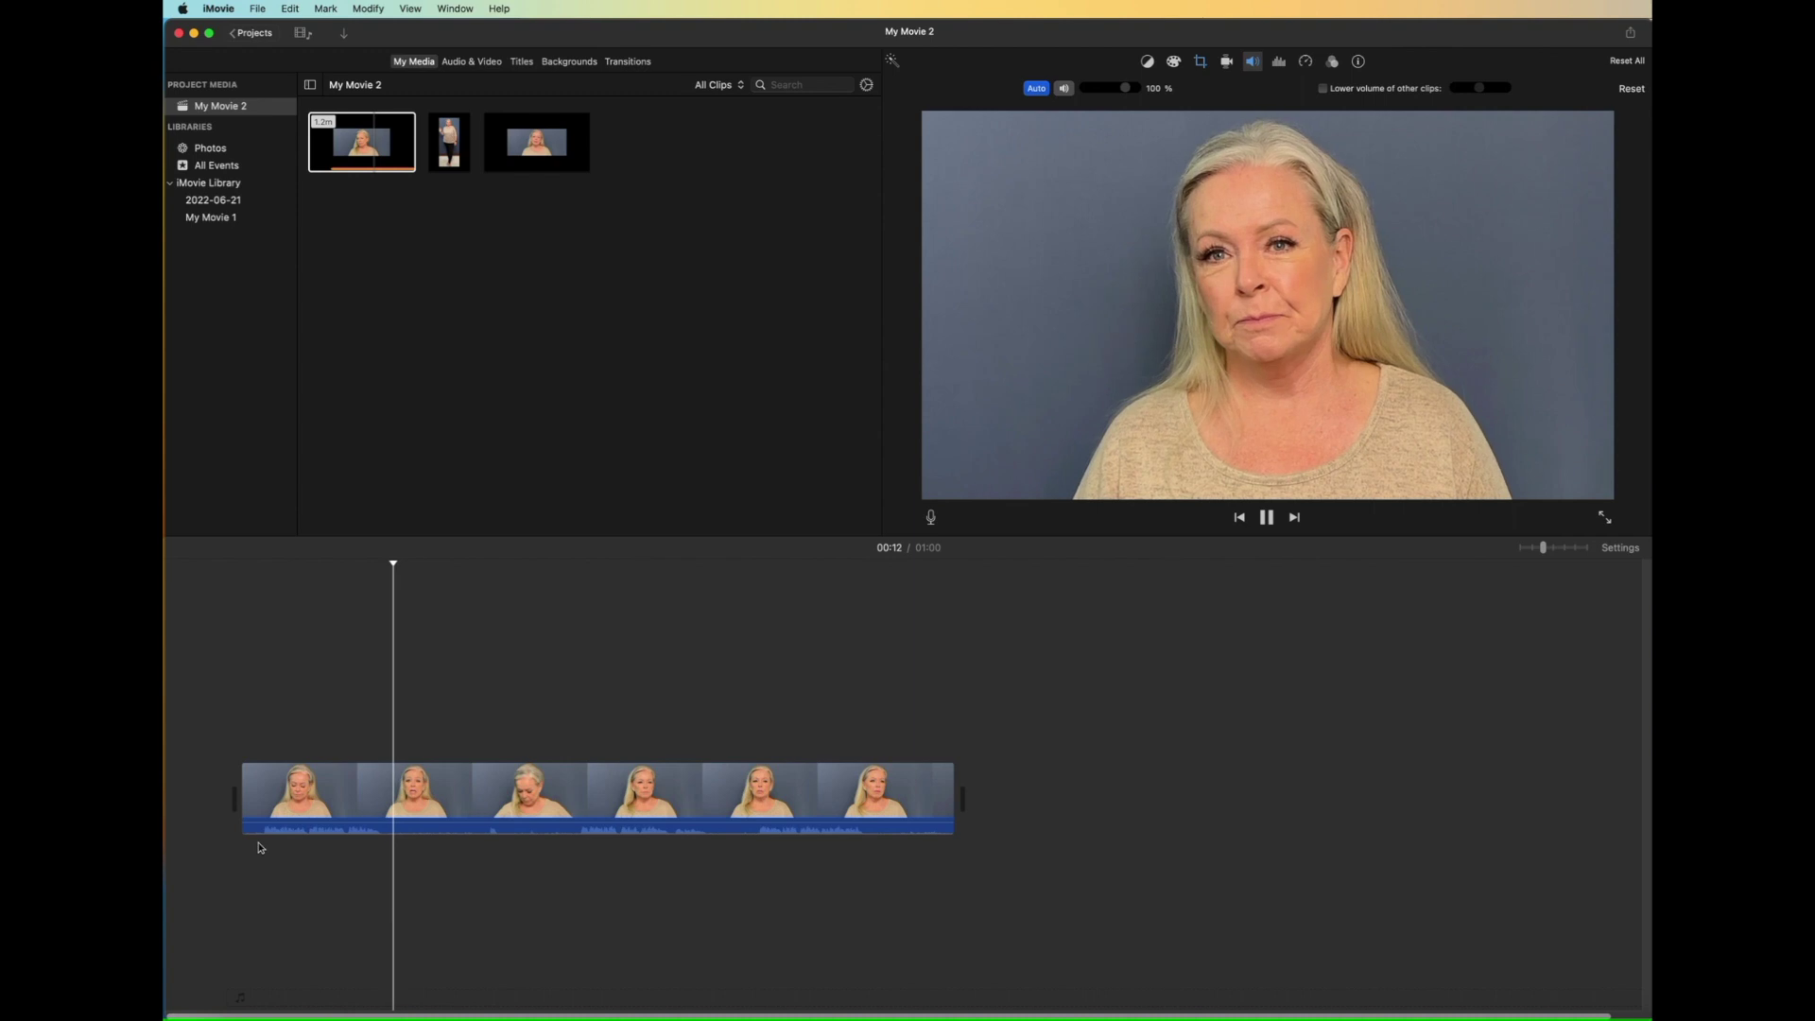
key(space)
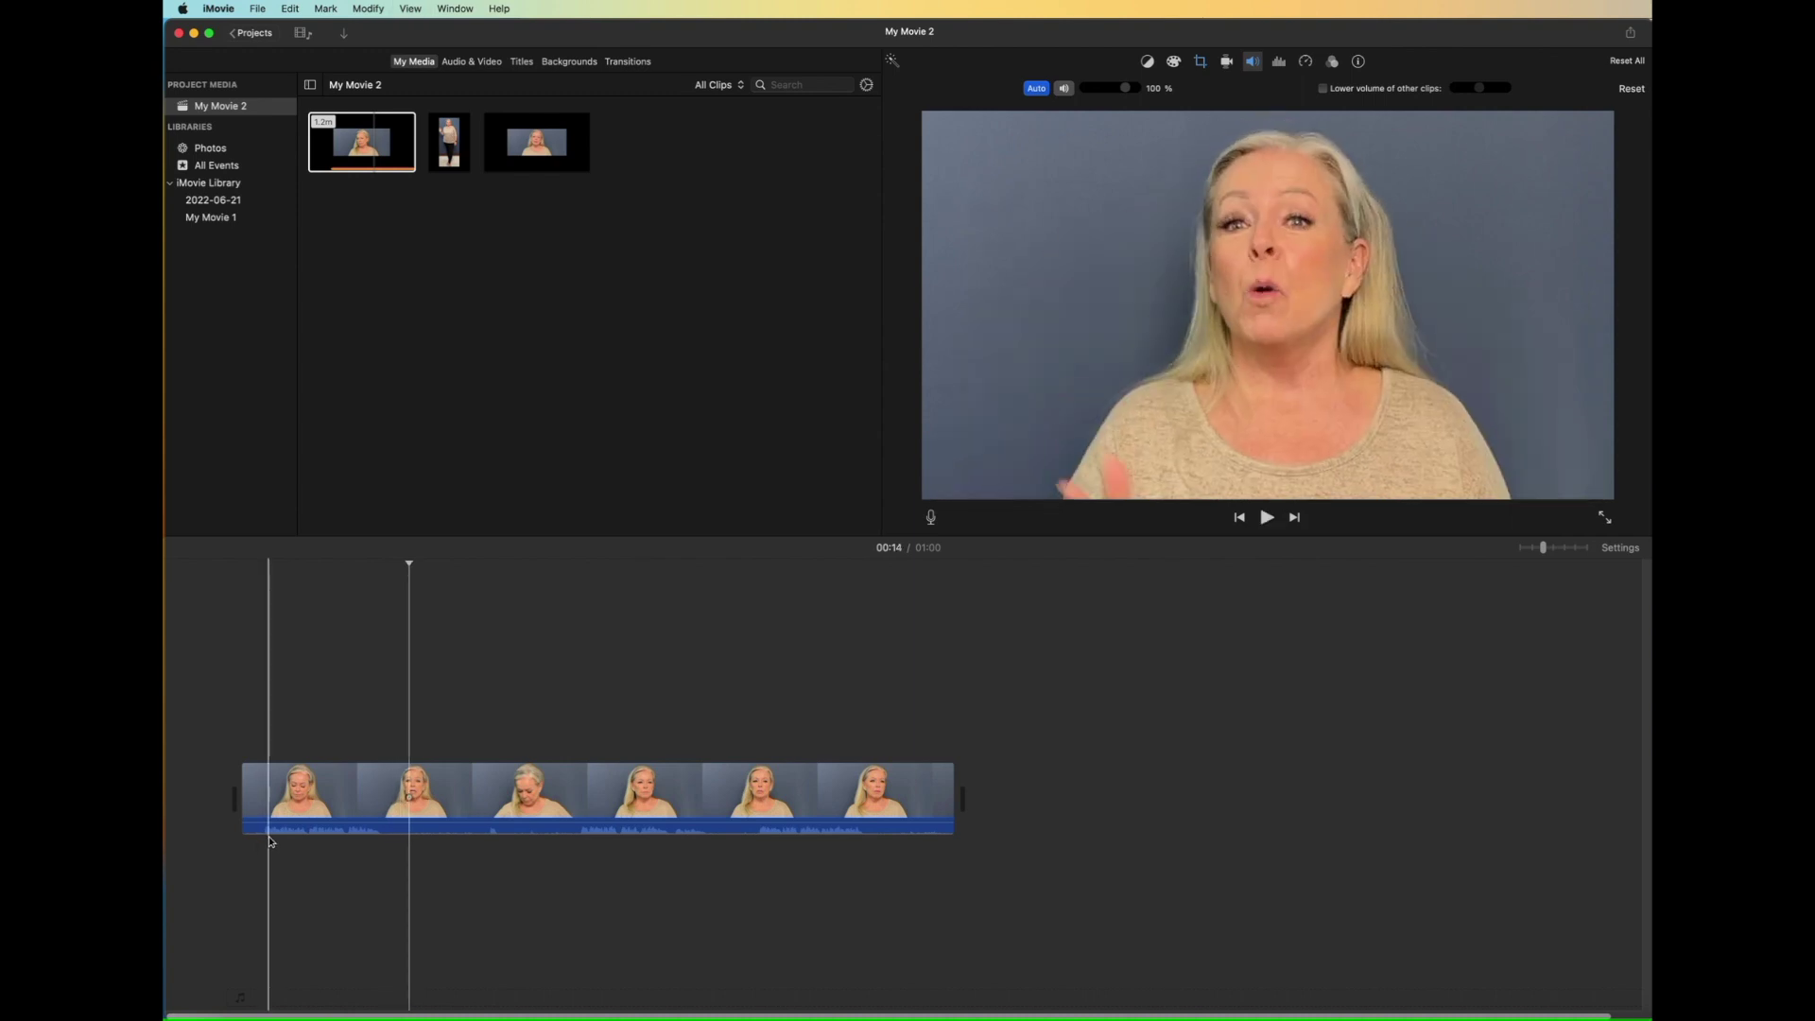
click(397, 805)
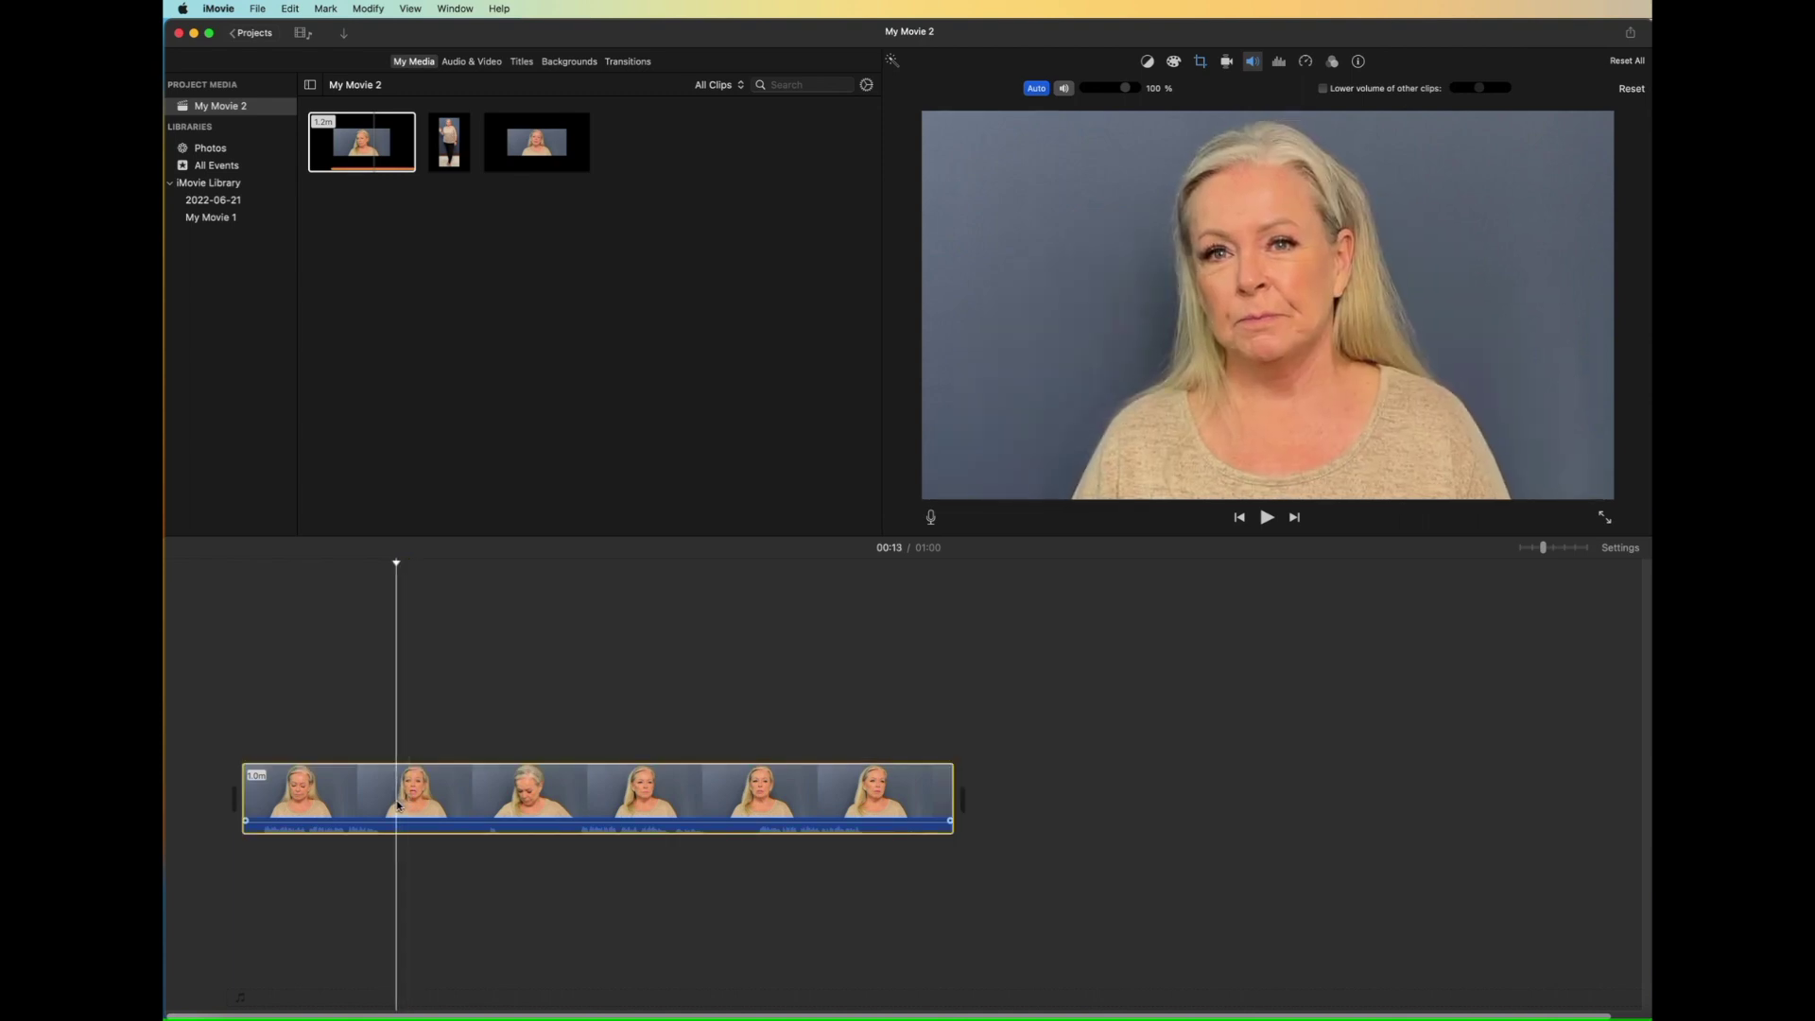
key(super+b)
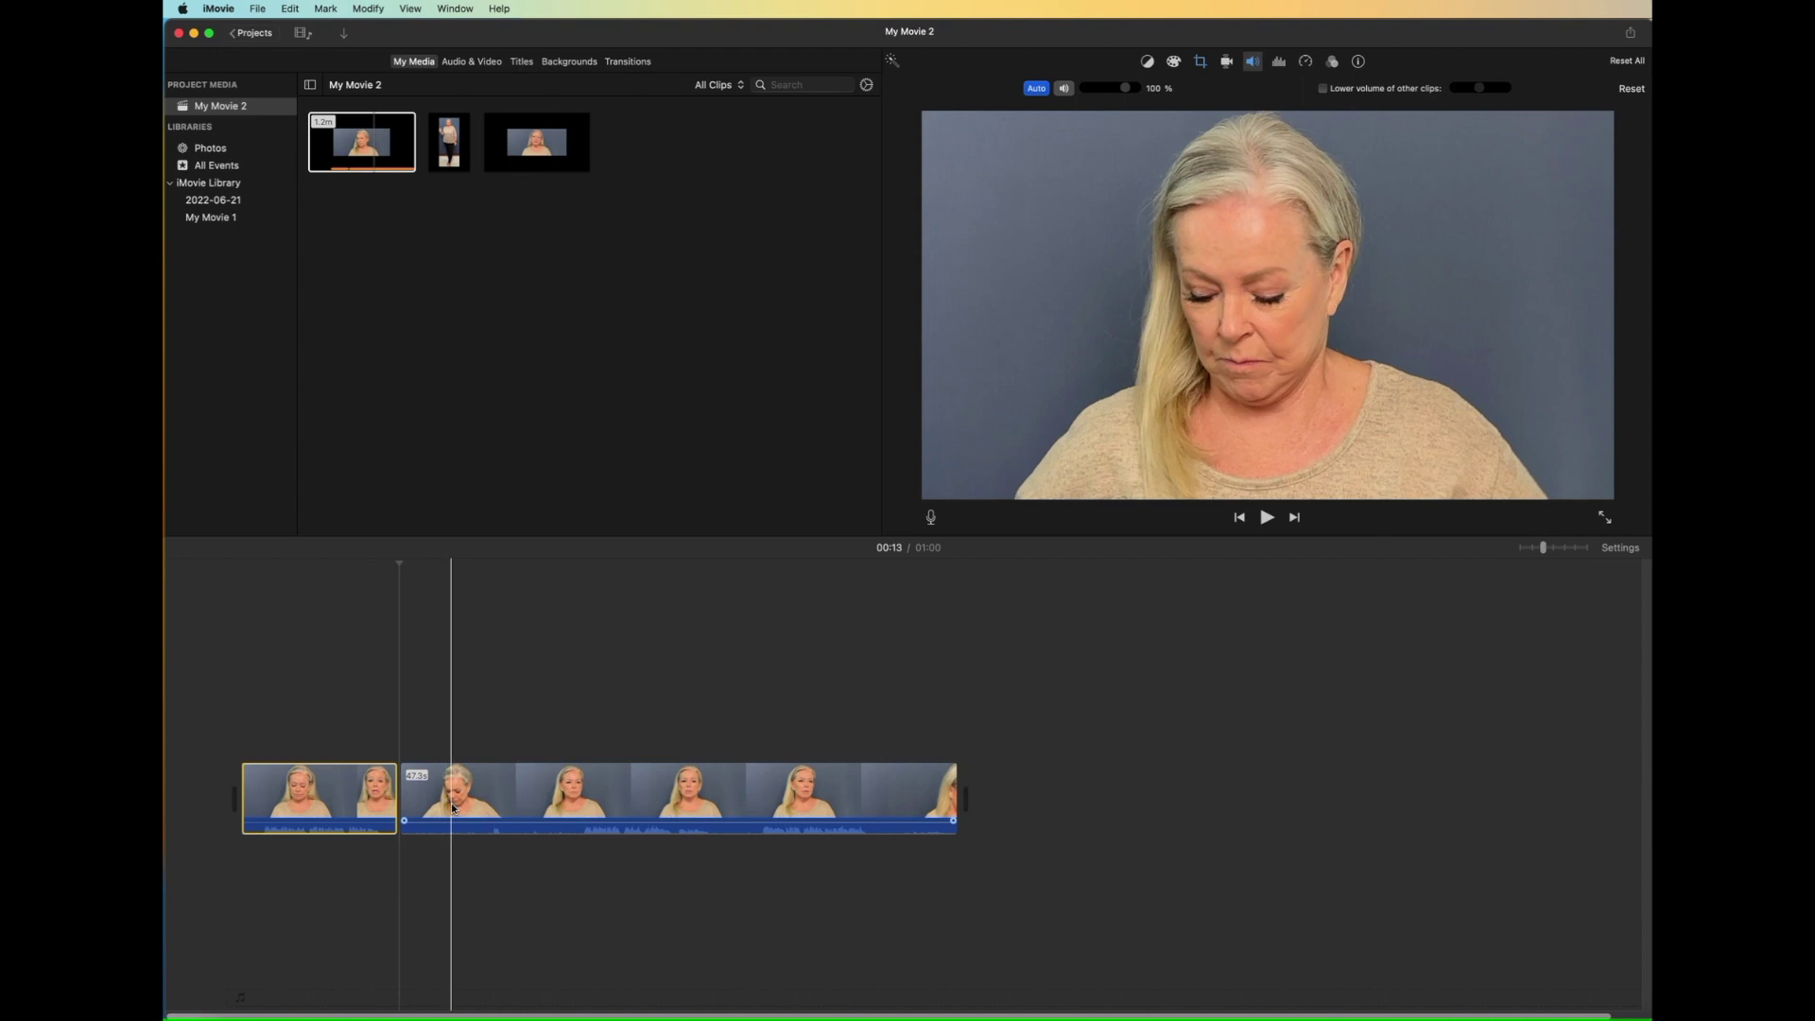
click(568, 829)
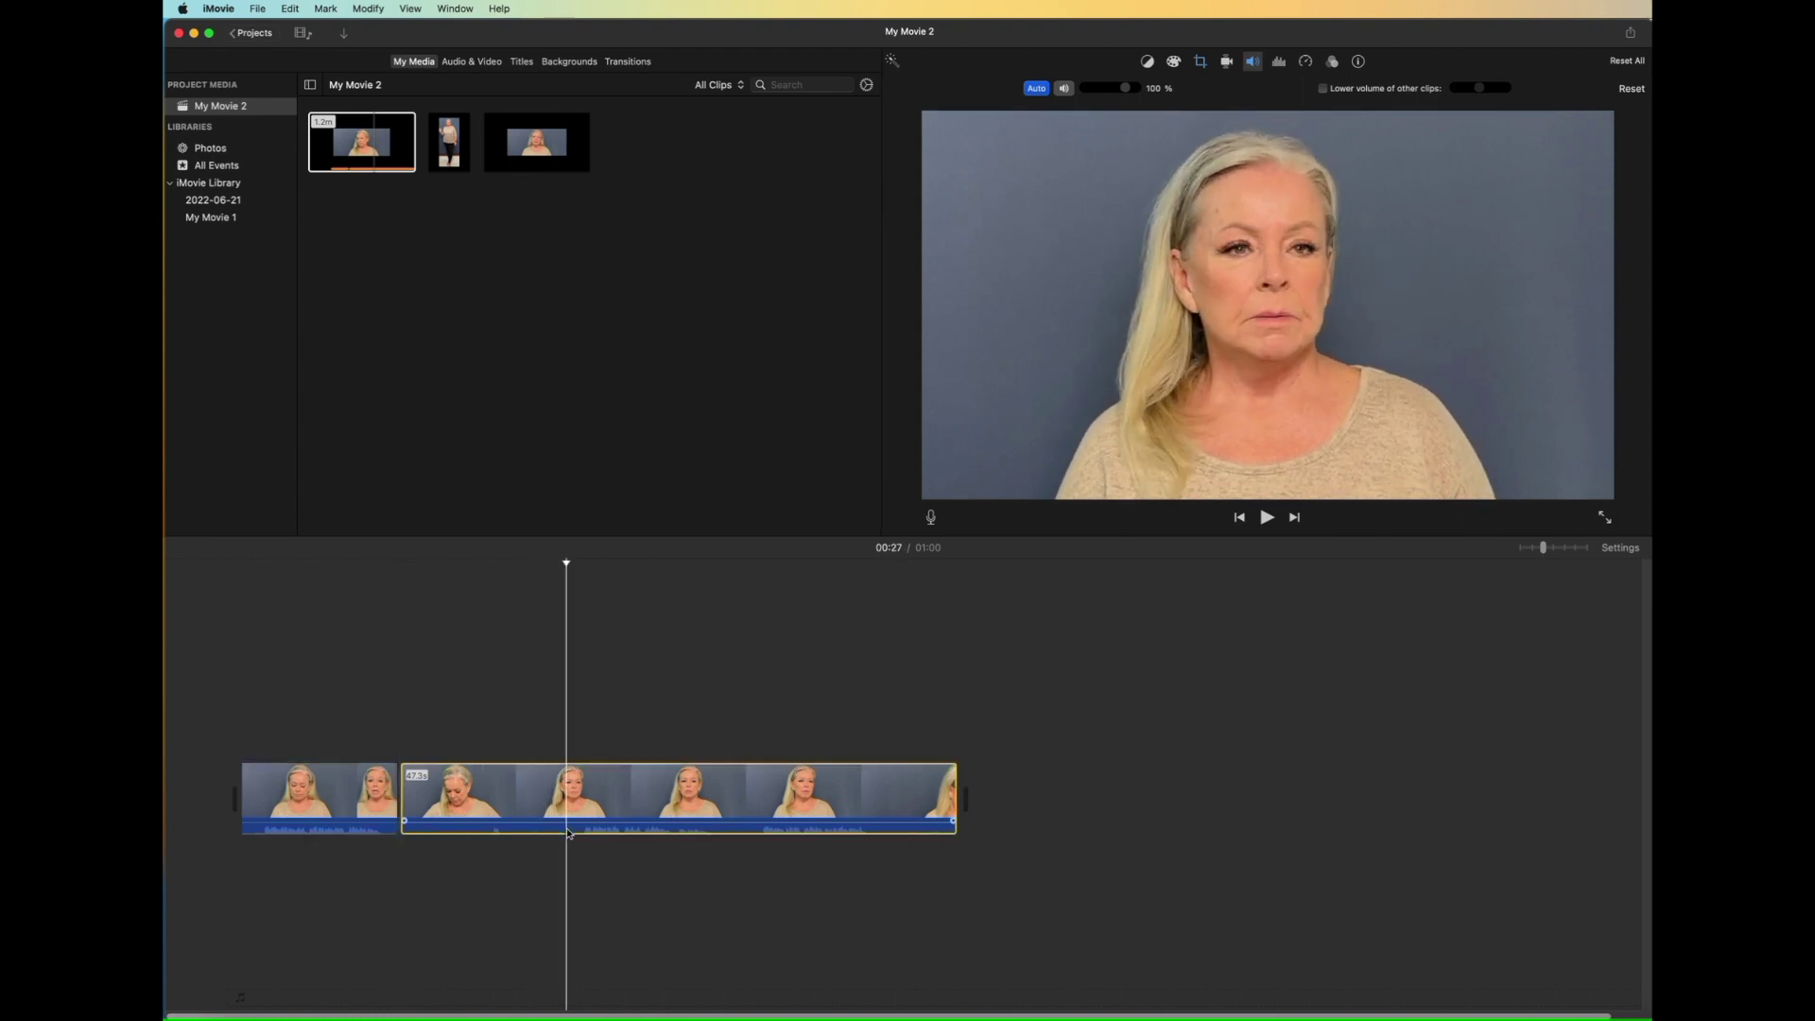
key(super+b)
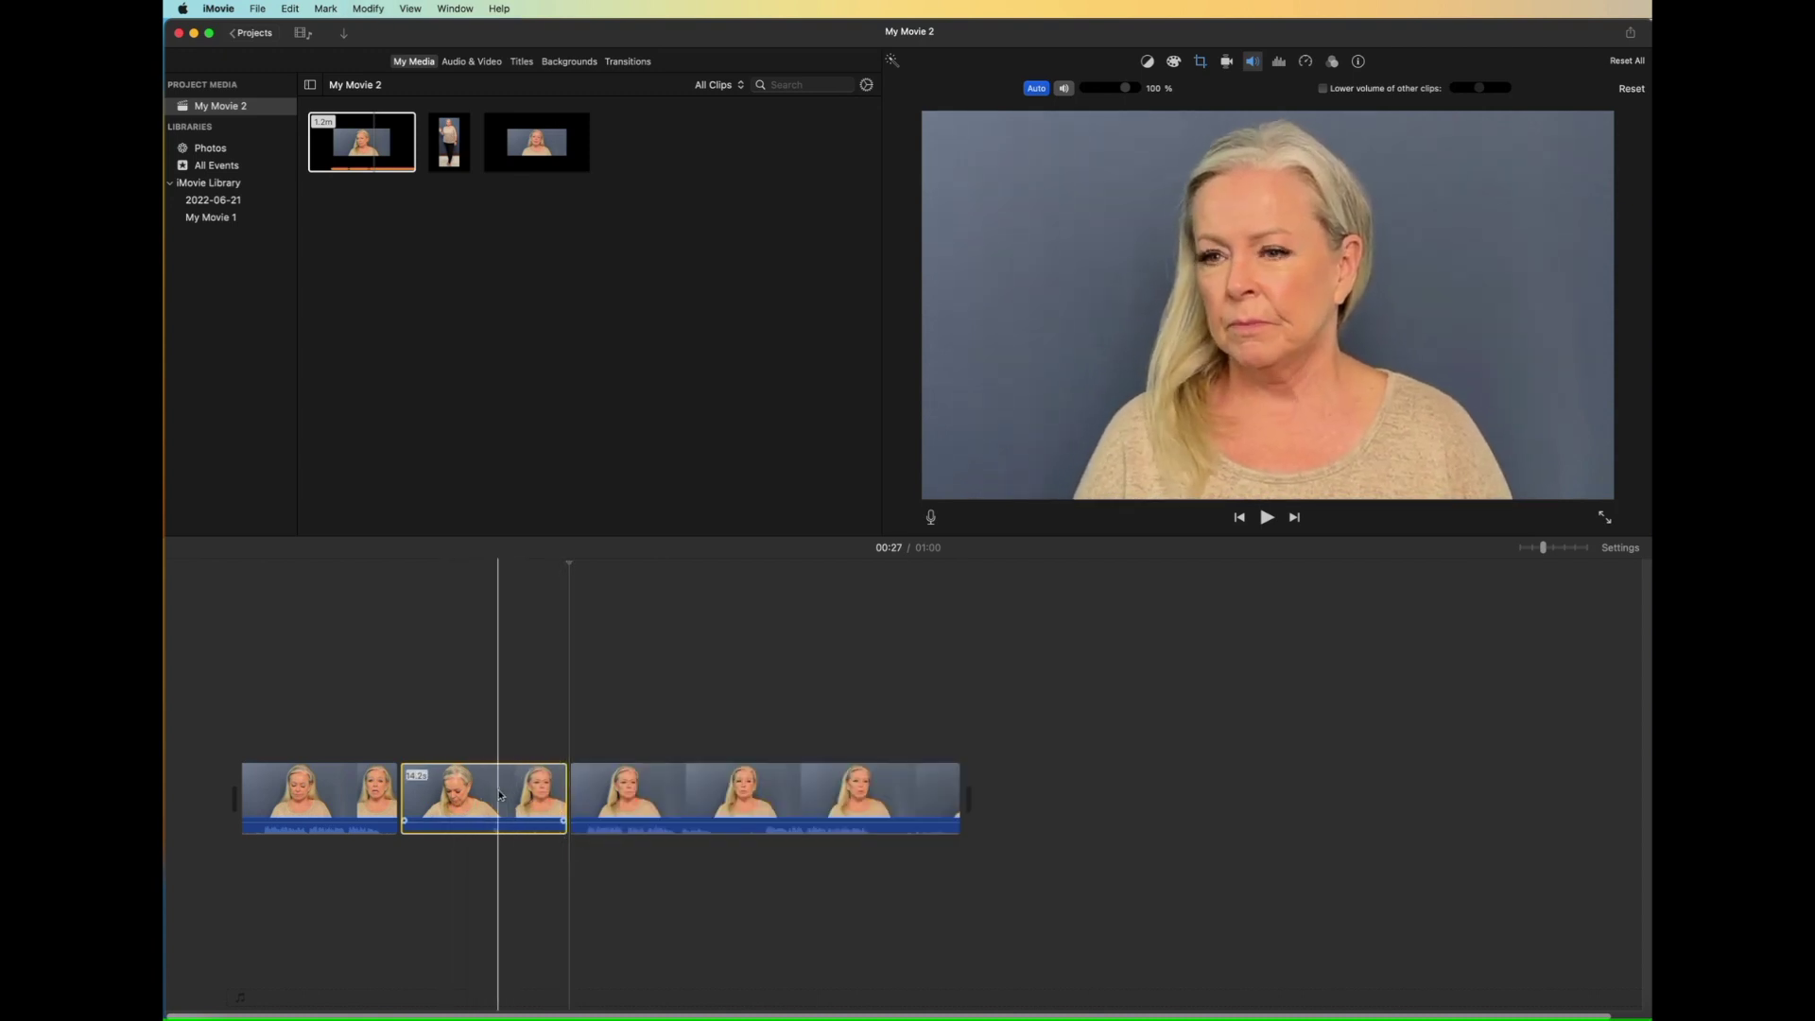
key(Delete)
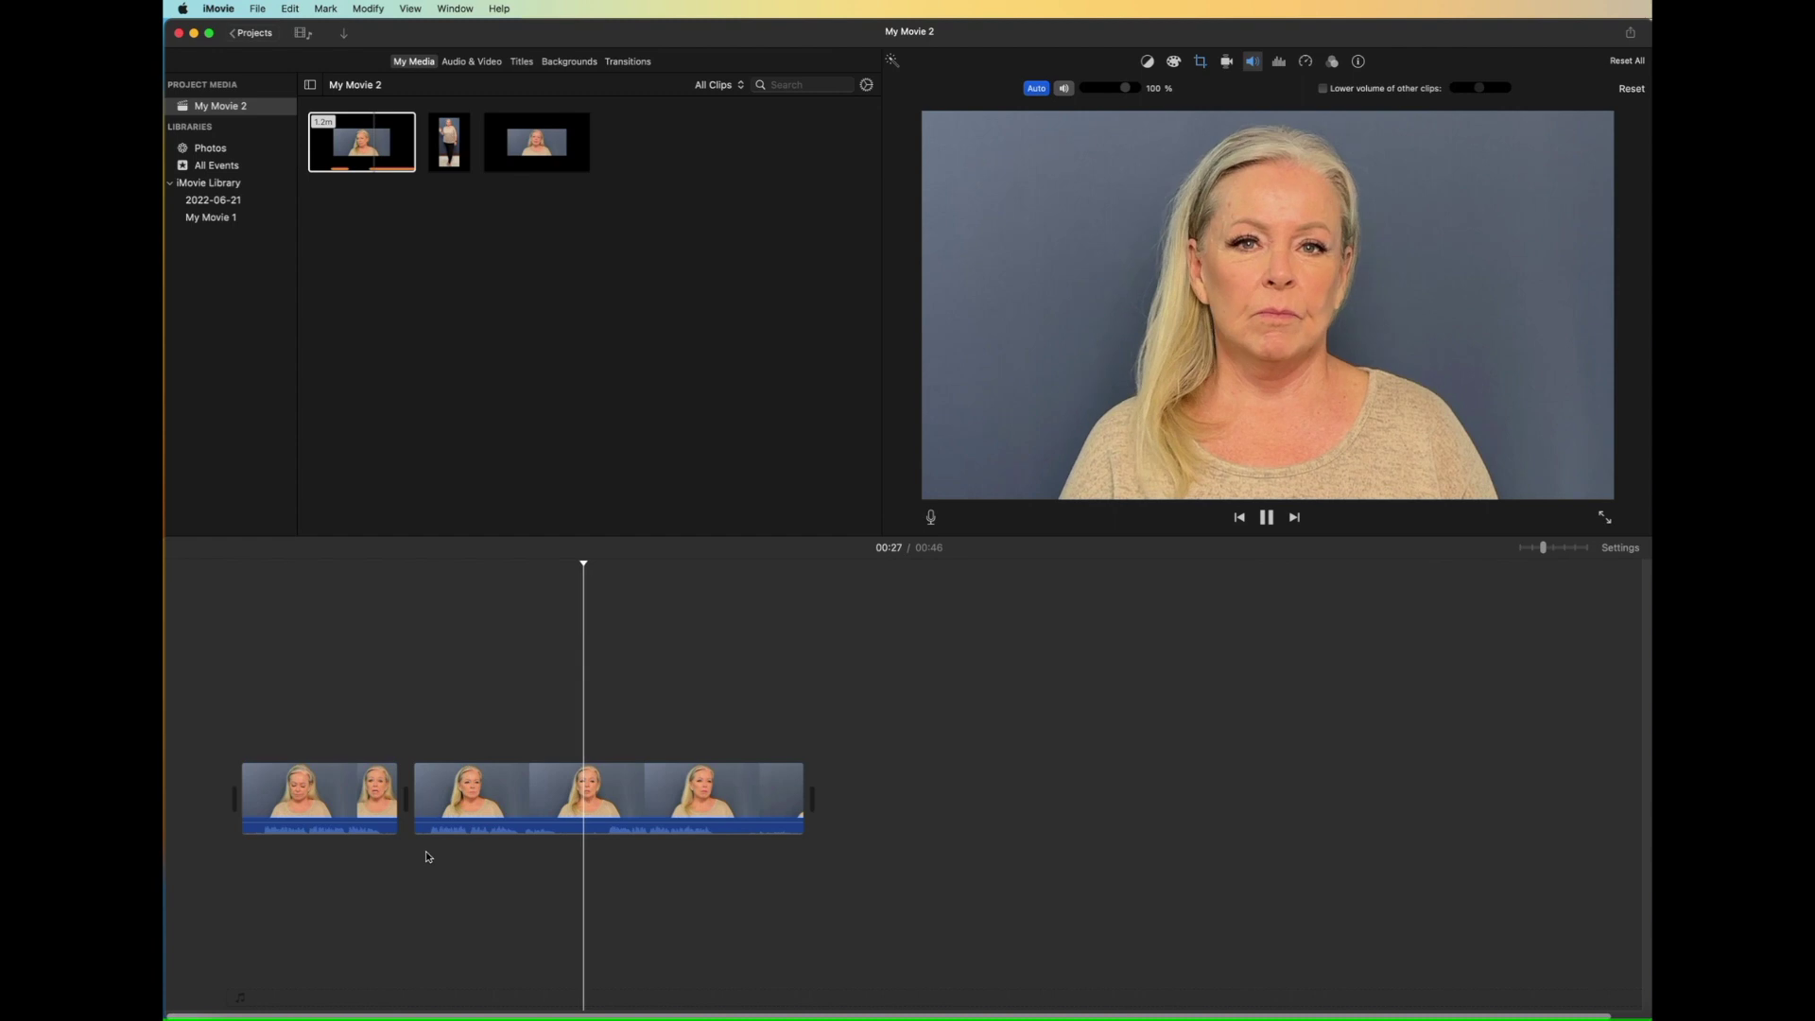
- Play the second timeline segment, split it at 00:29, and delete the part before that split
key(space)
key(space)
key(space)
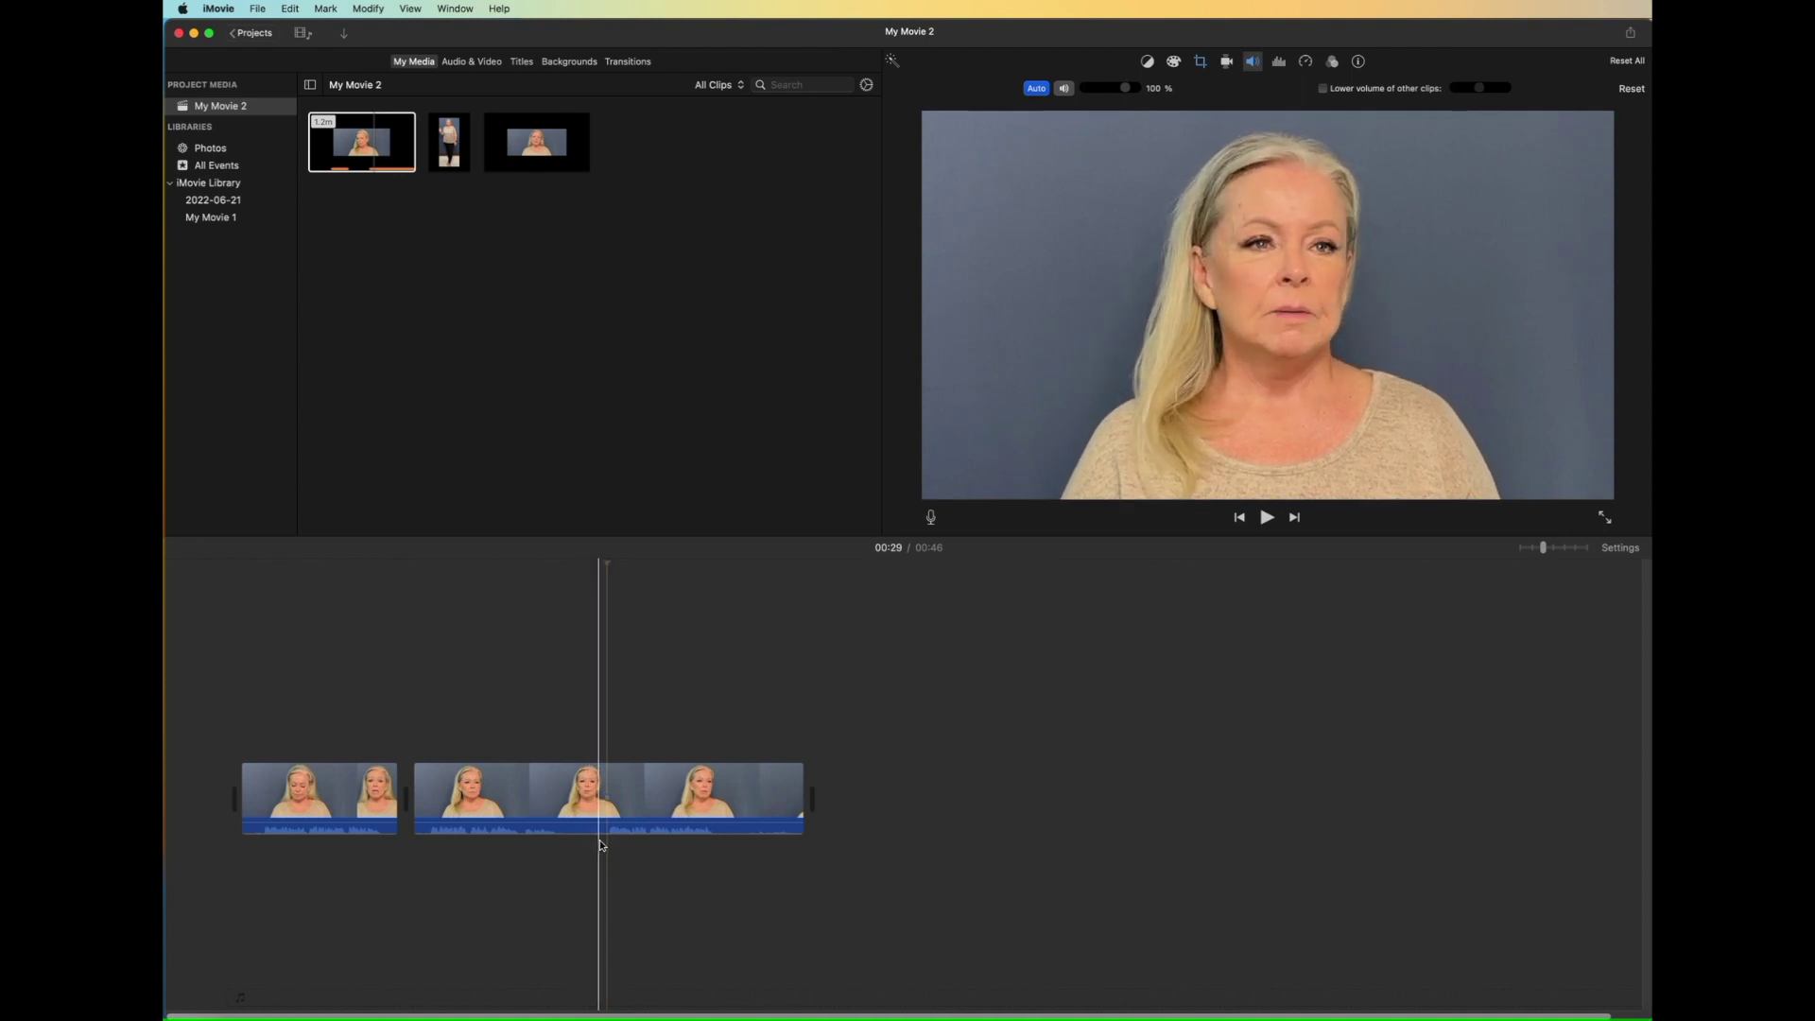
key(super+b)
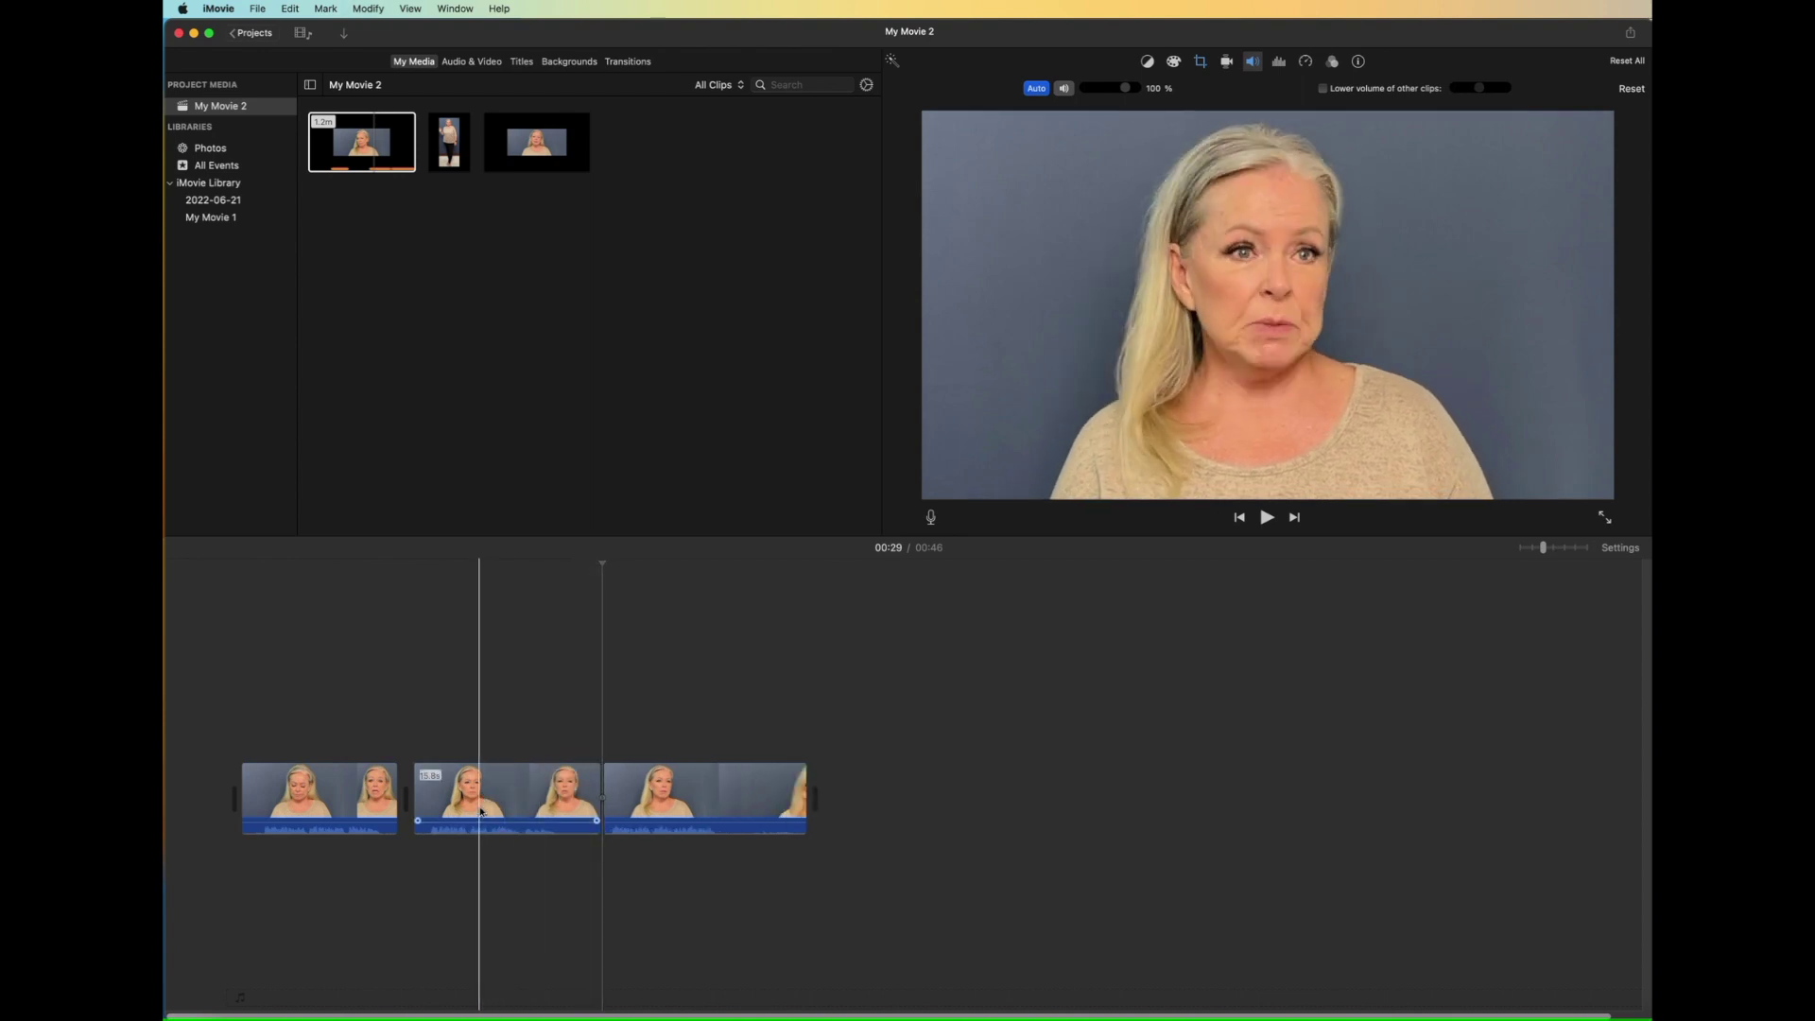
click(521, 790)
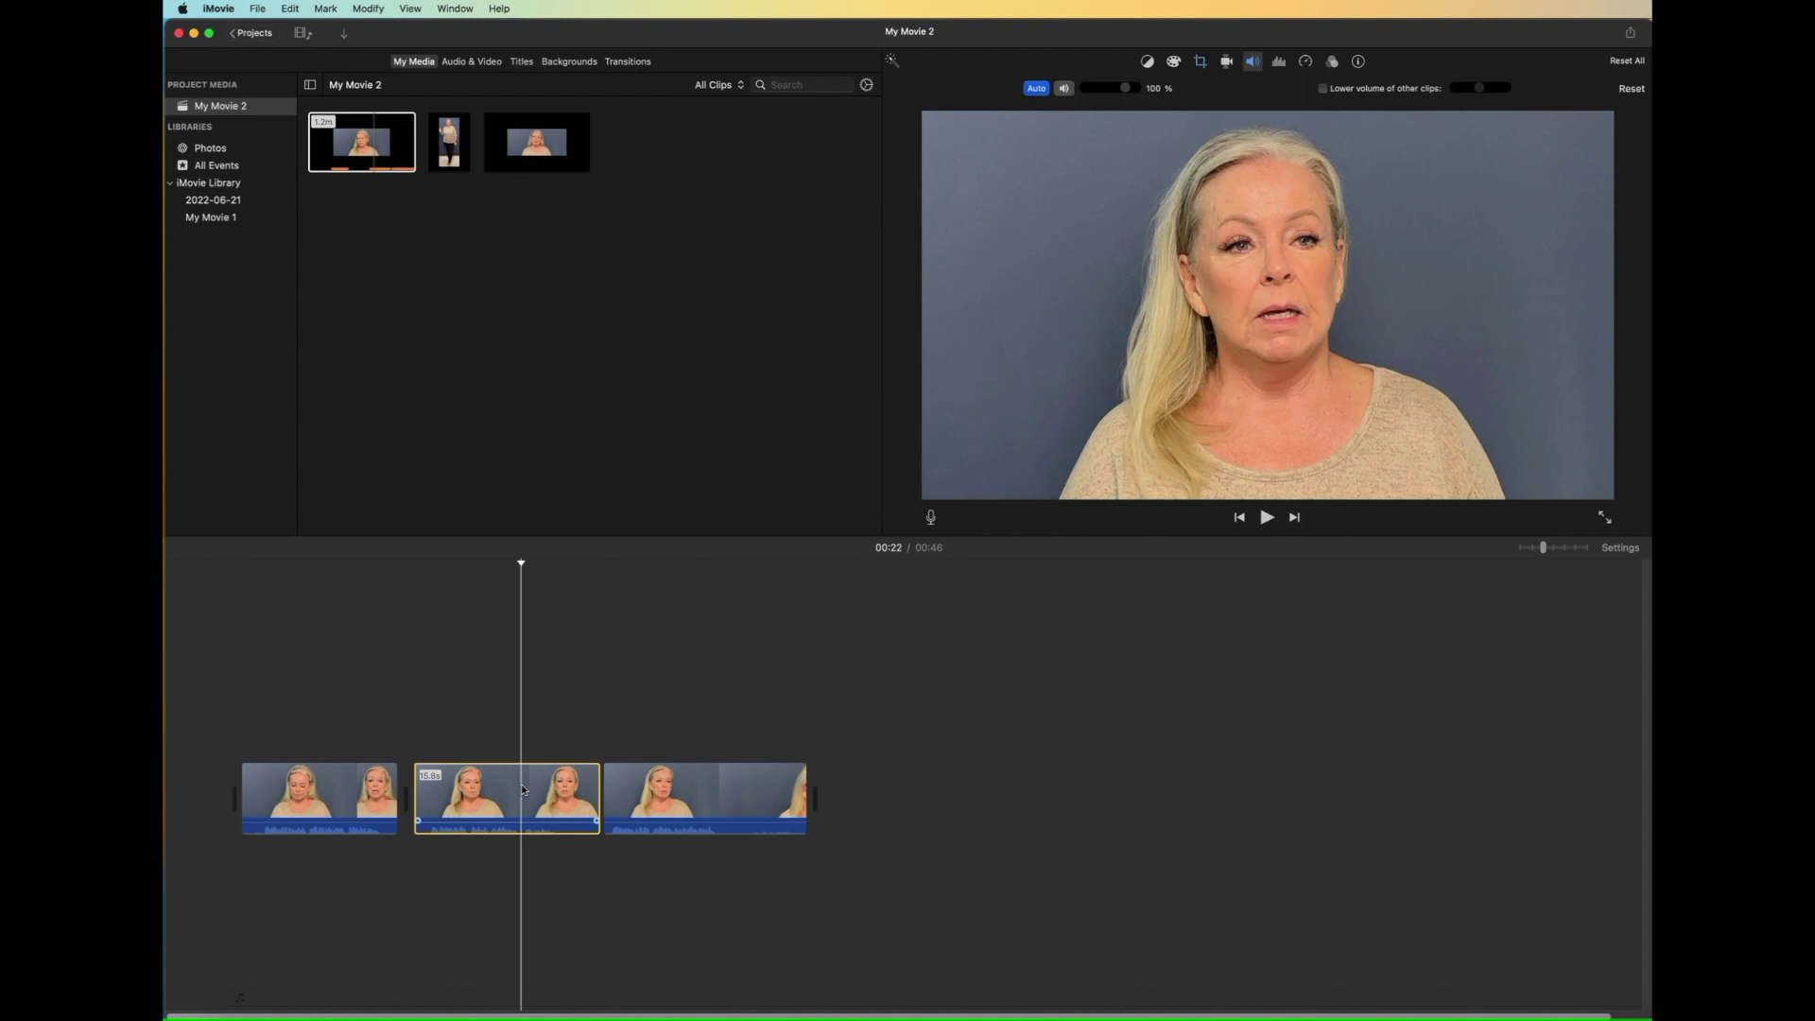
key(Delete)
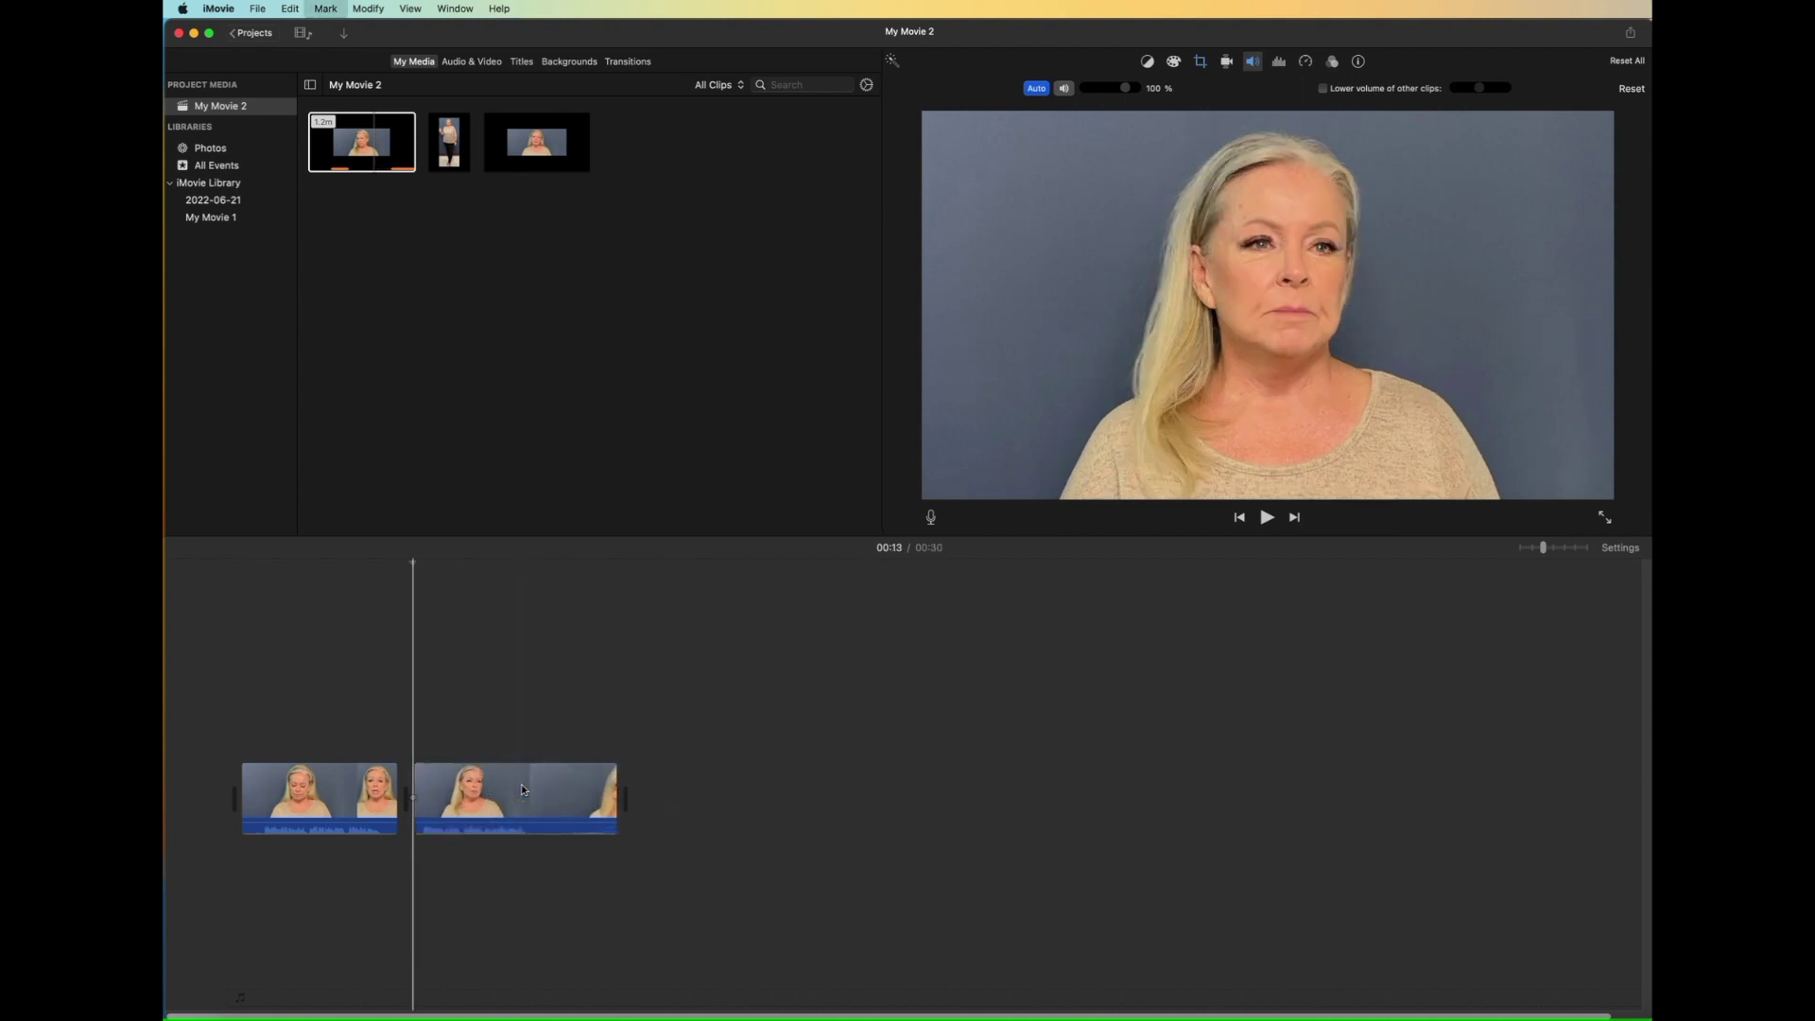
- Play the second segment, split it at 00:23 where the speech ends, and delete the remaining footage after the split
key(space)
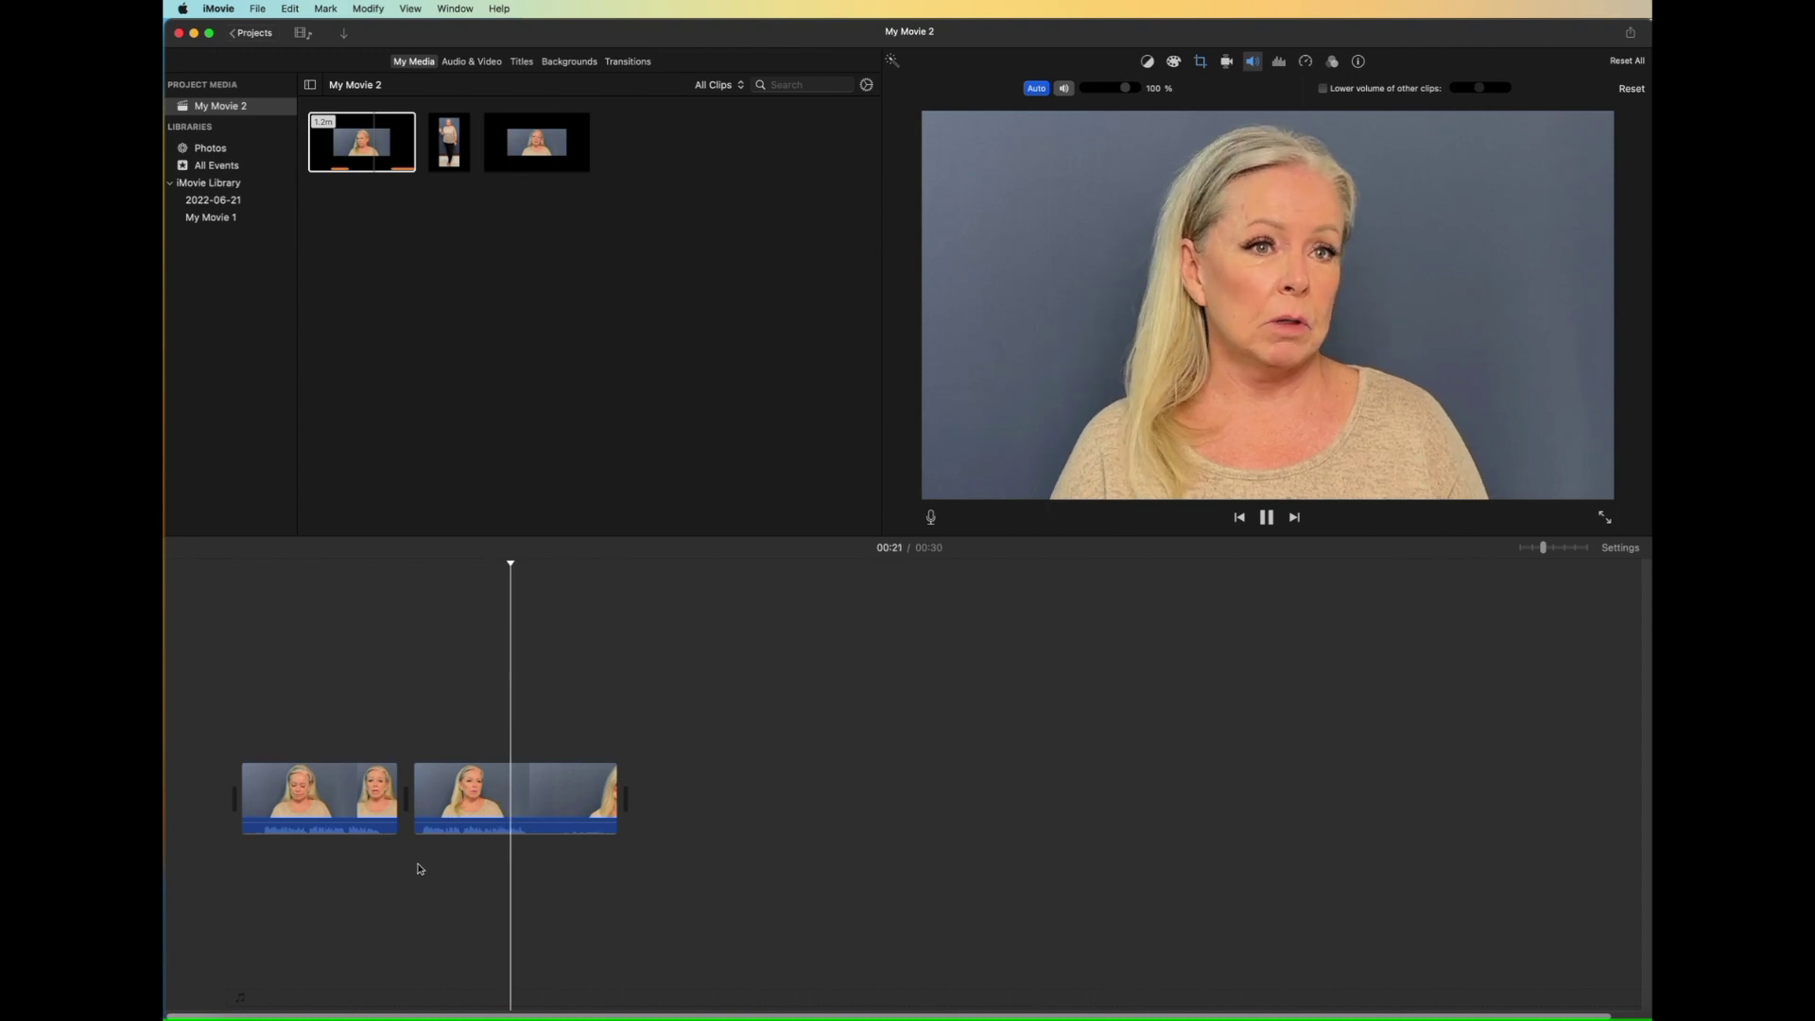
key(space)
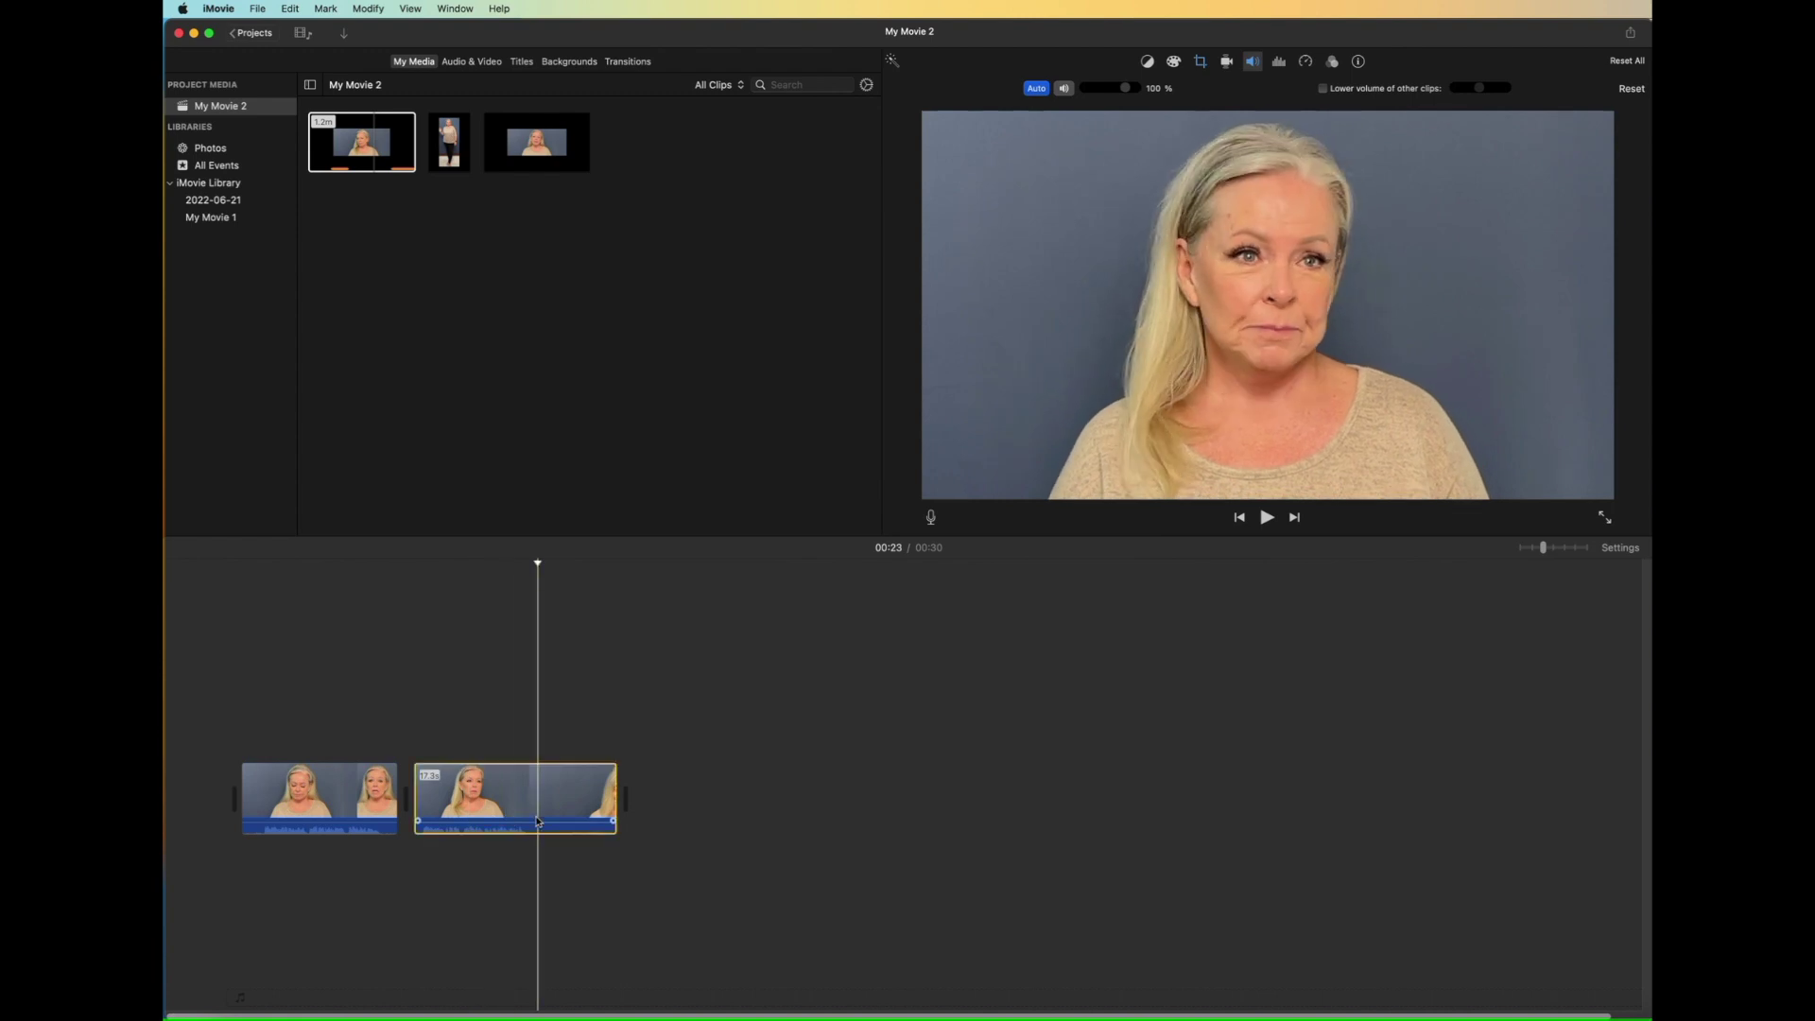
key(super+b)
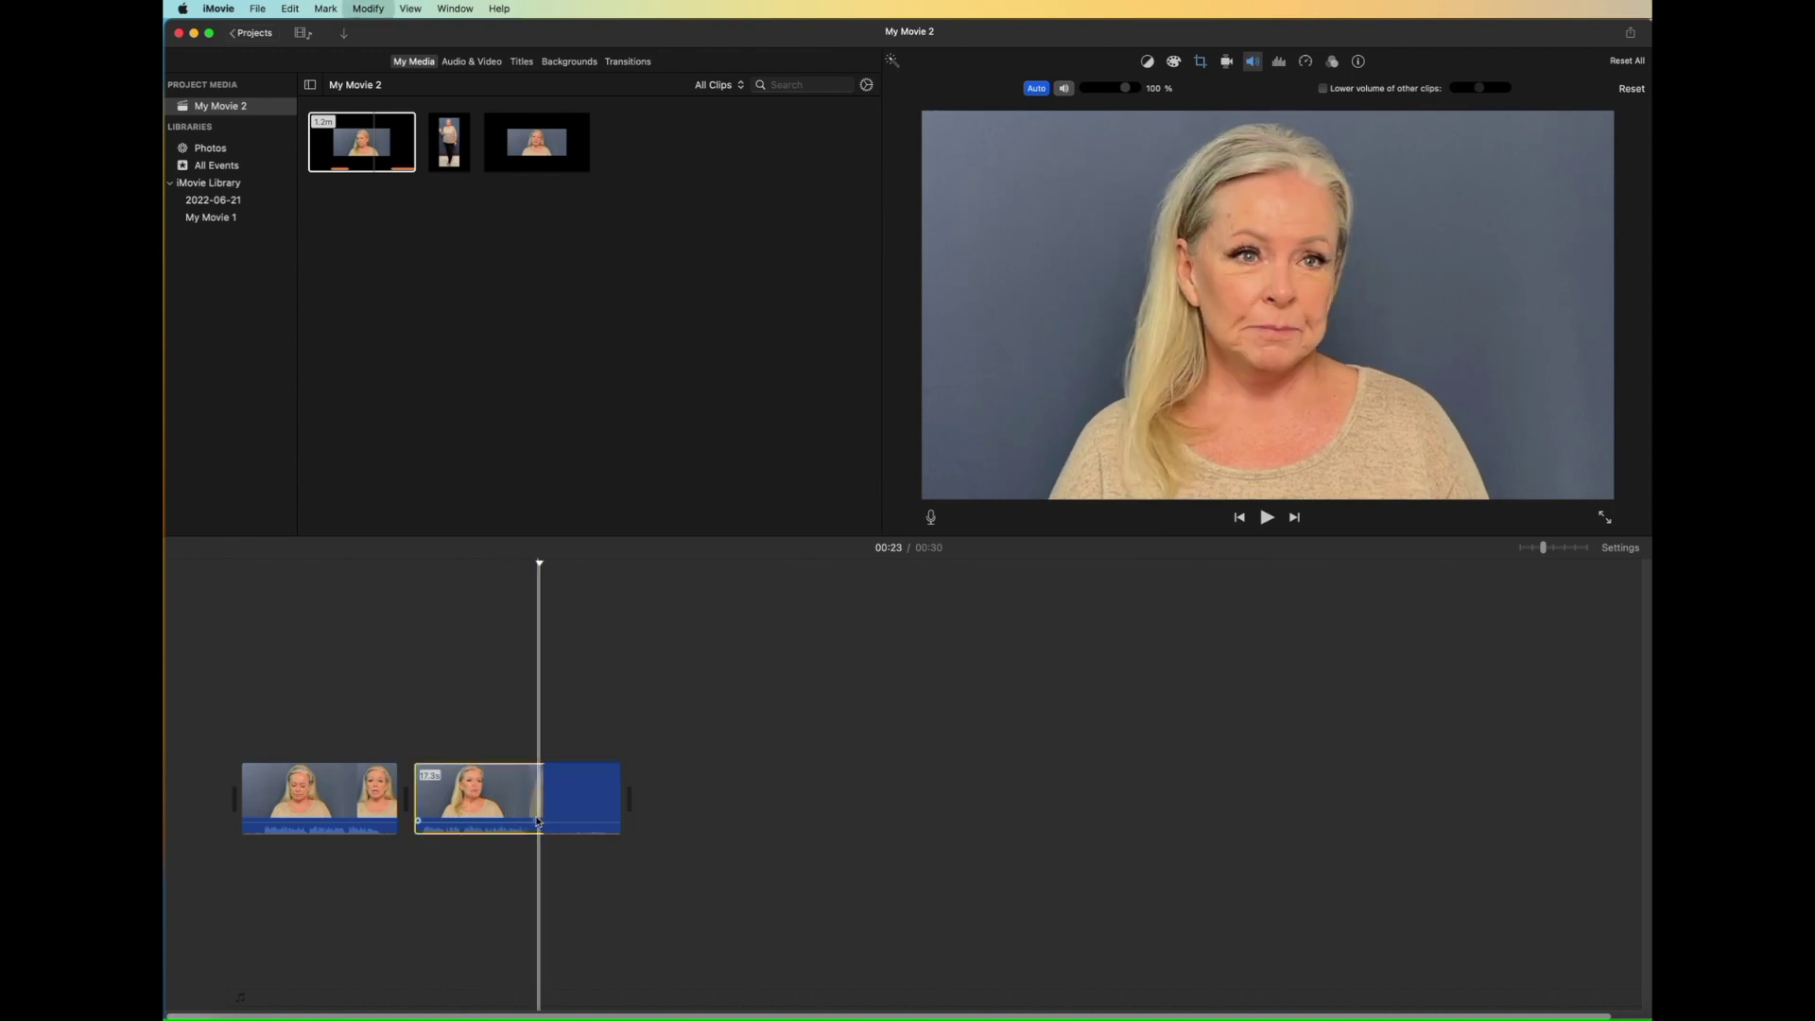
click(605, 816)
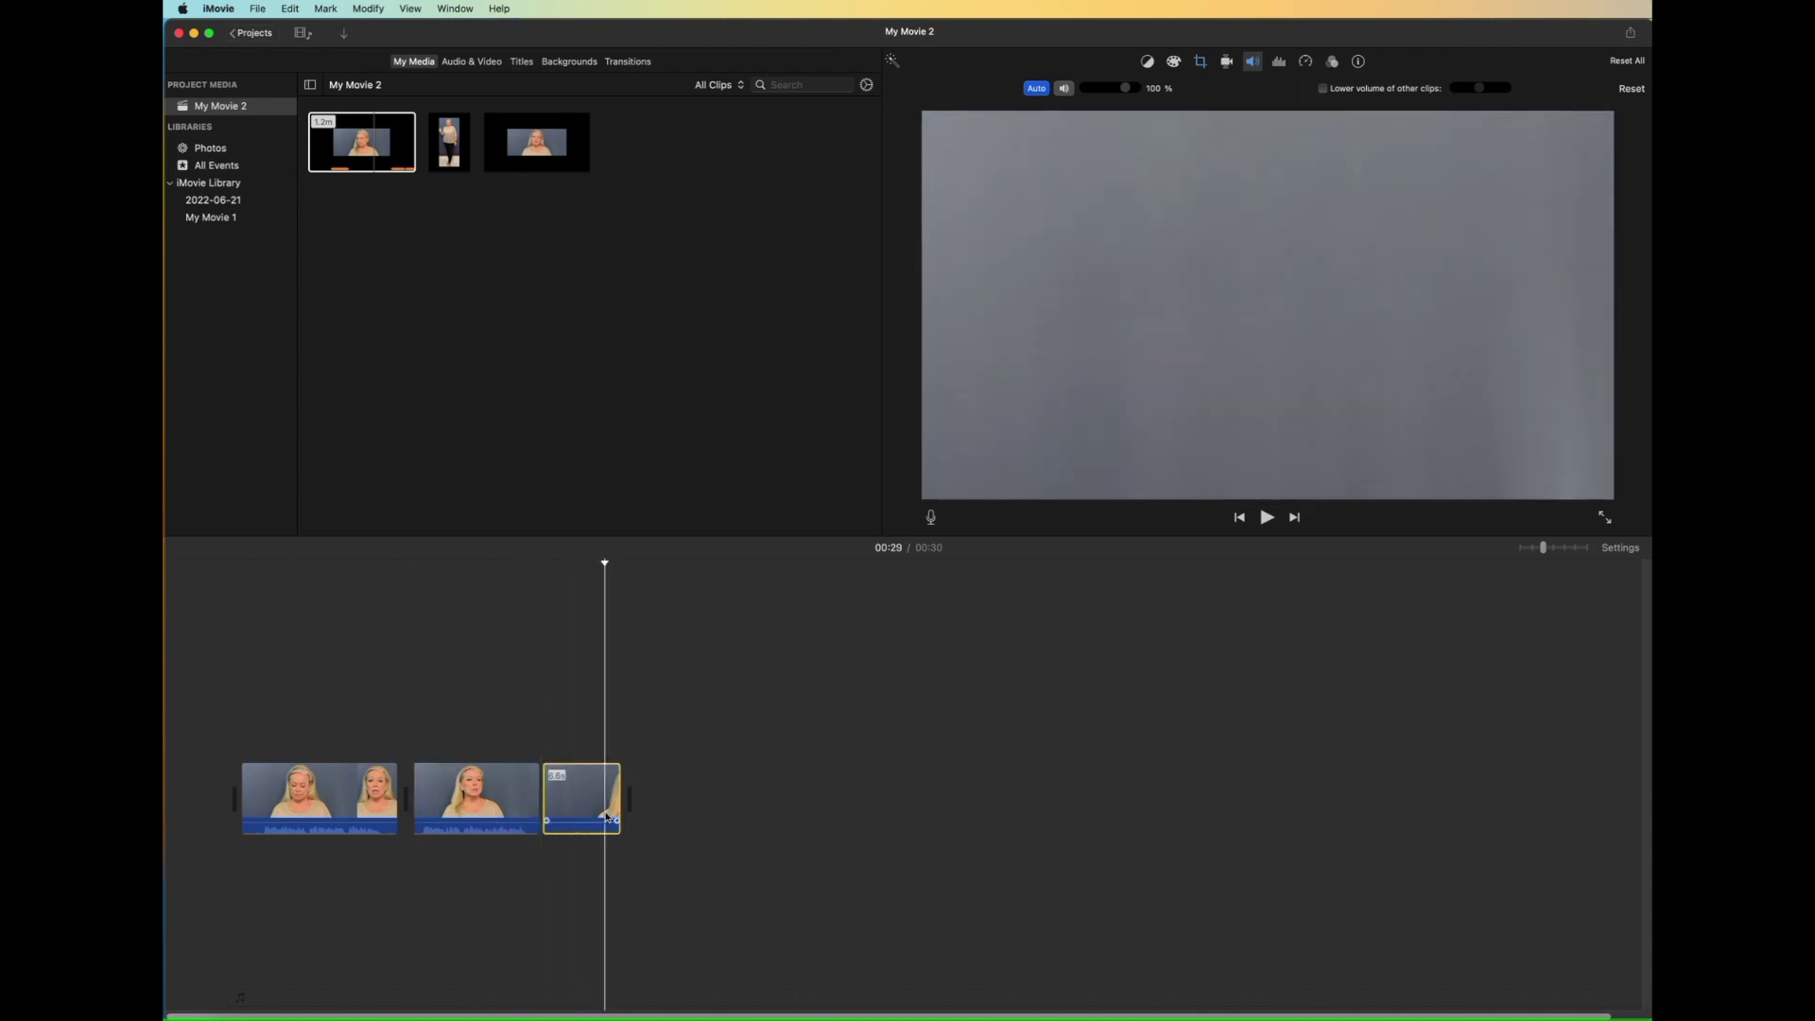
click(587, 809)
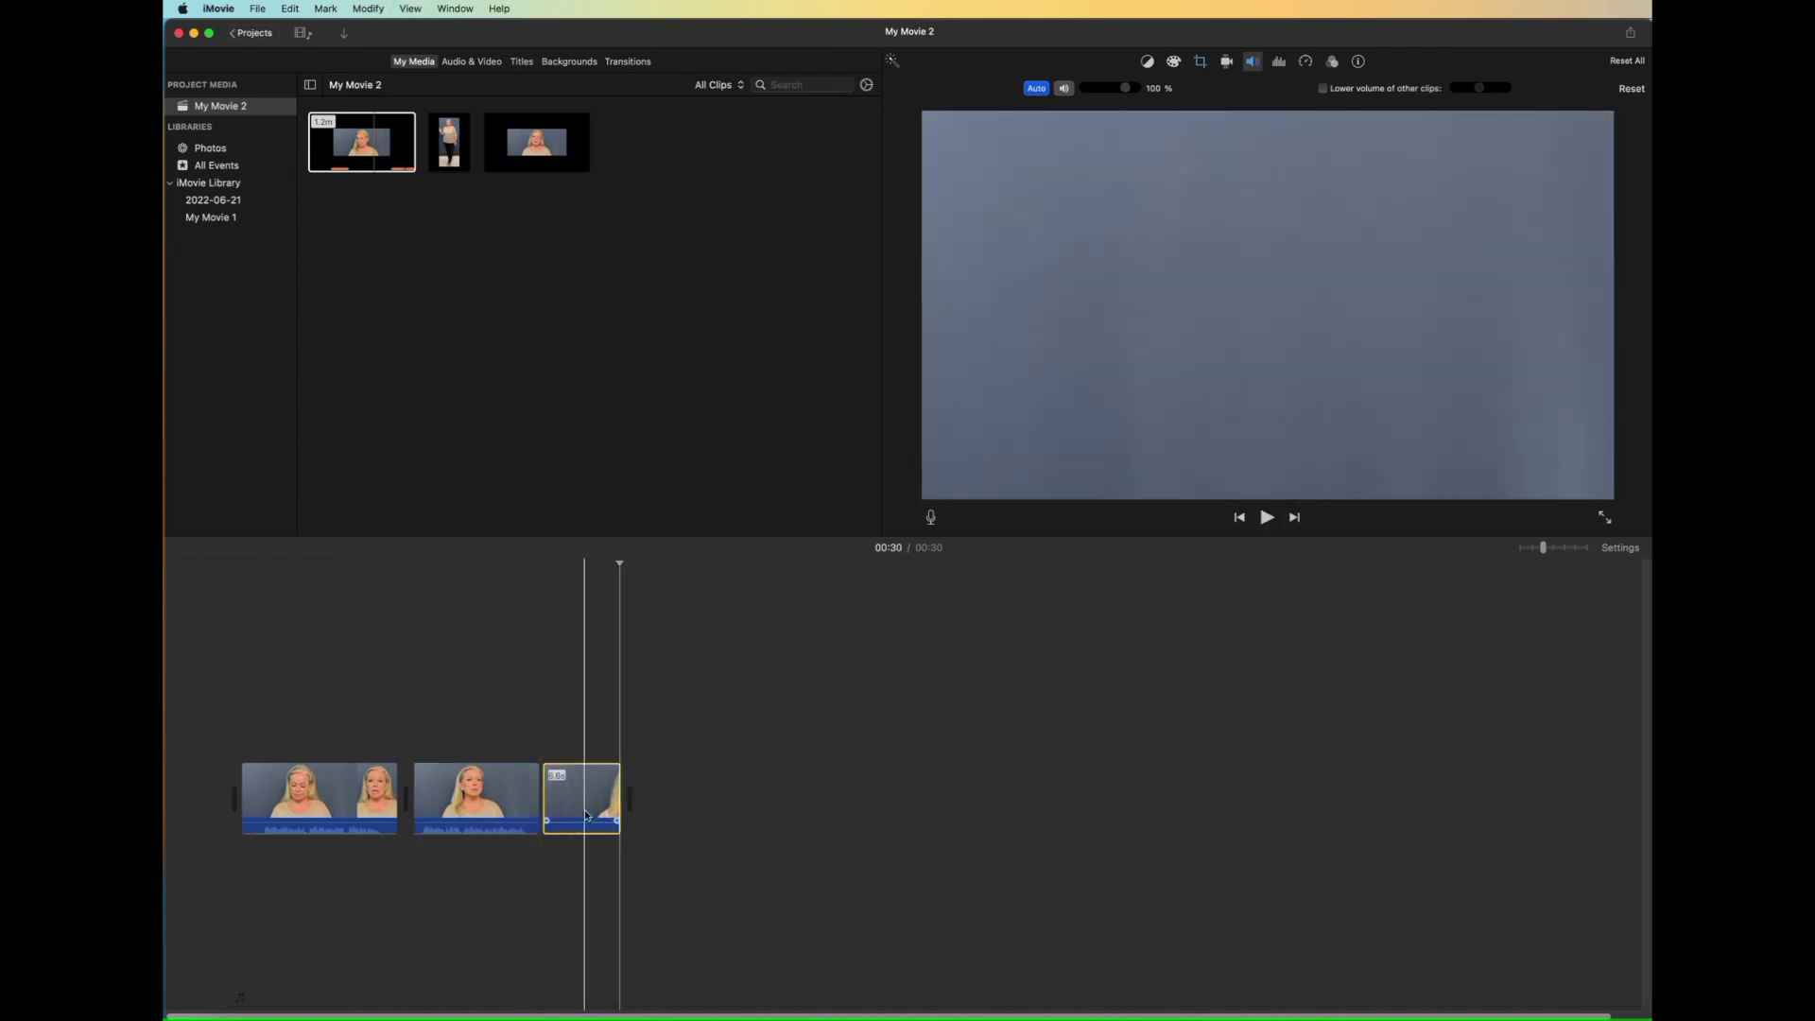
click(599, 805)
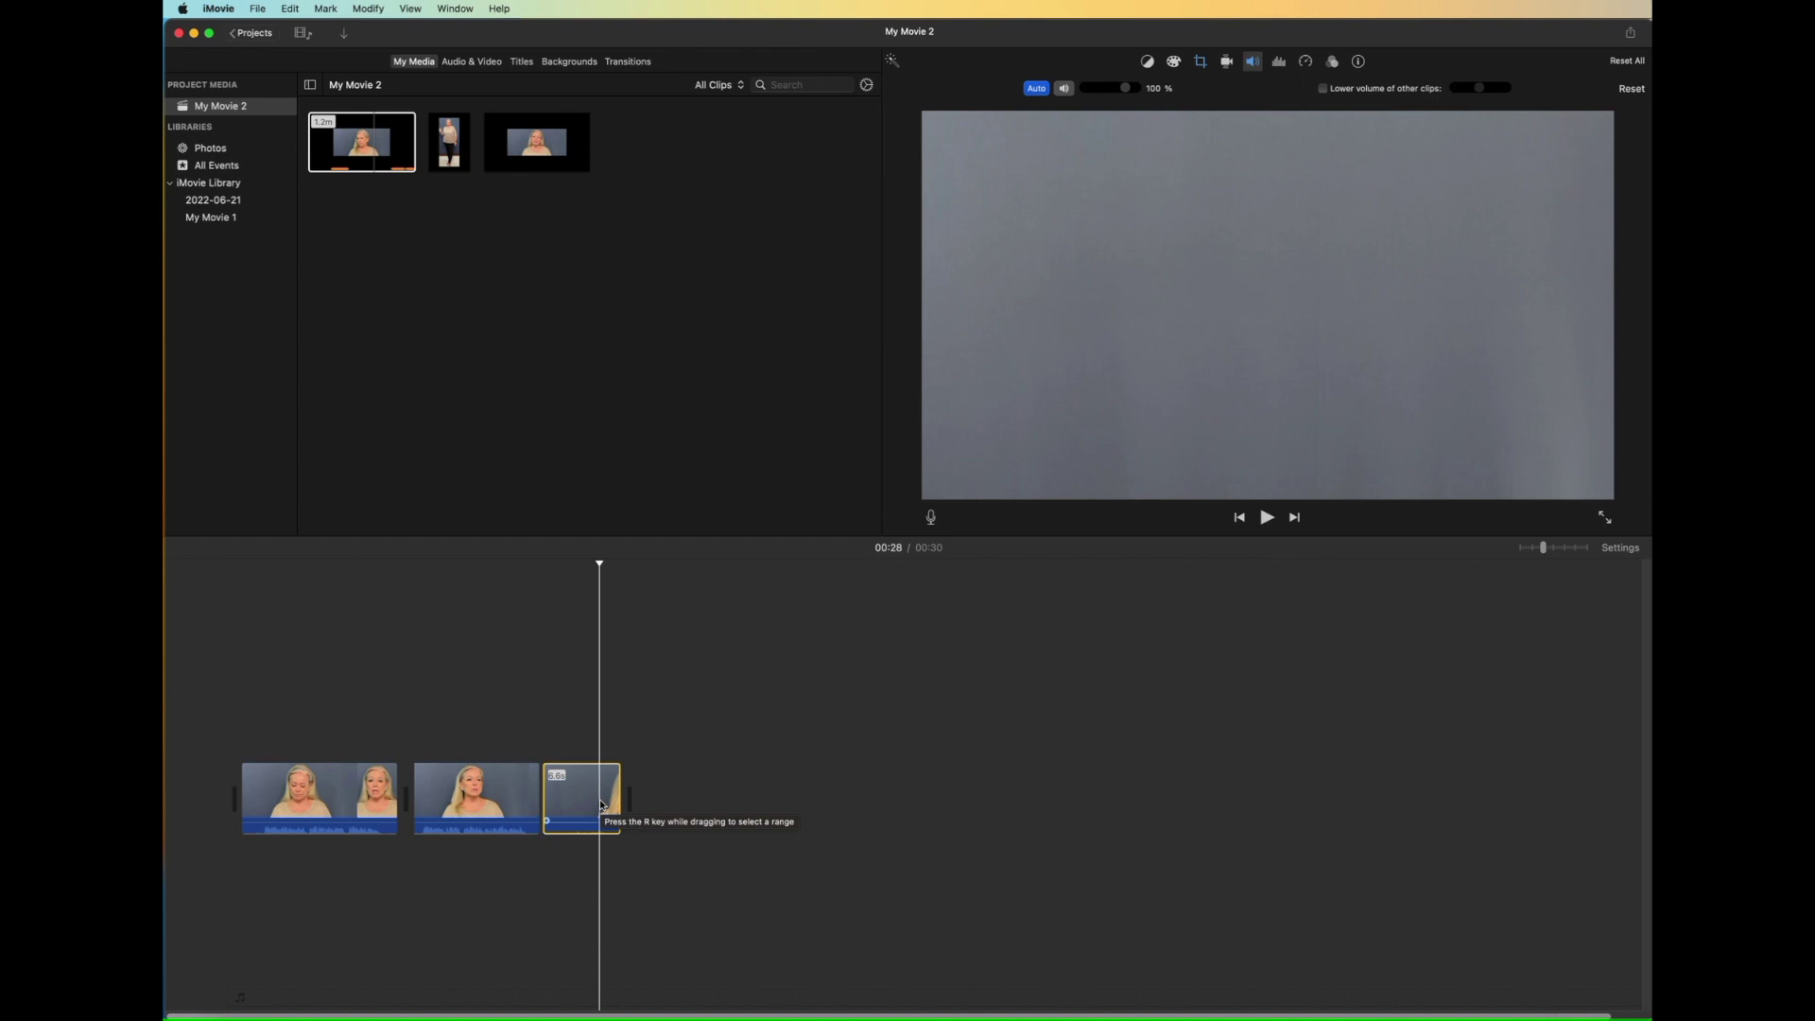
key(super+equal)
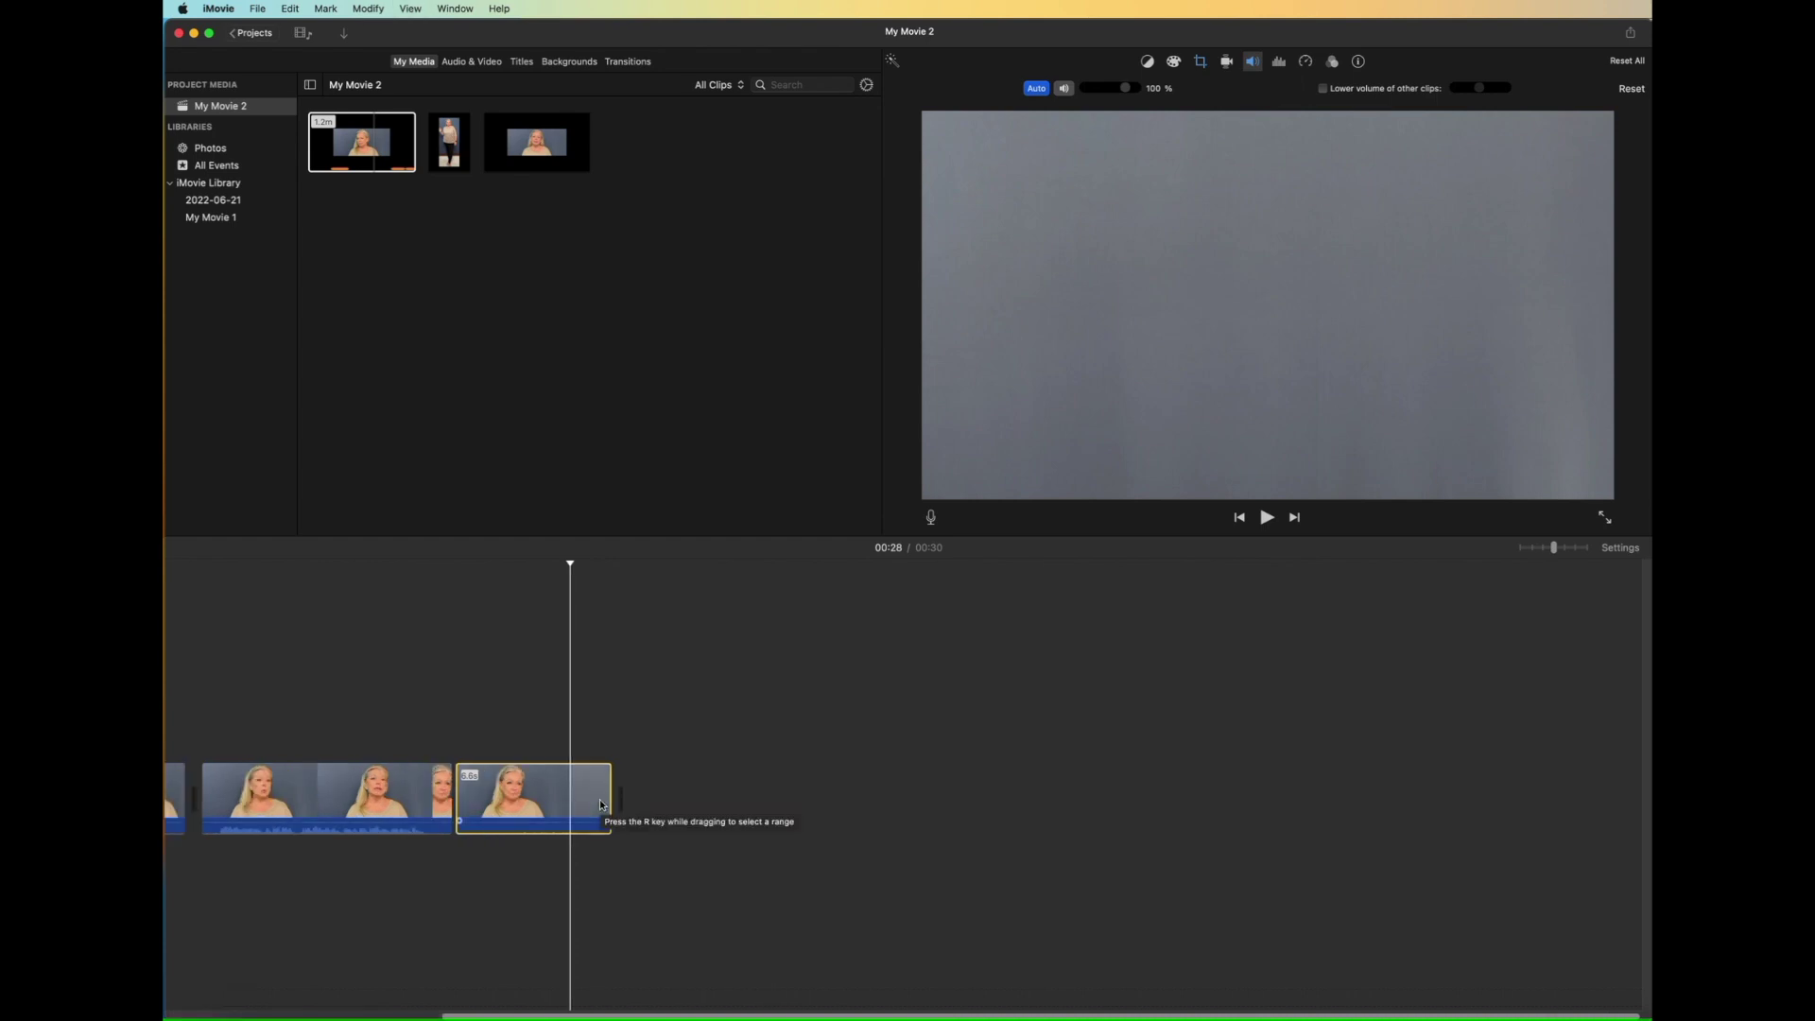
key(super+equal)
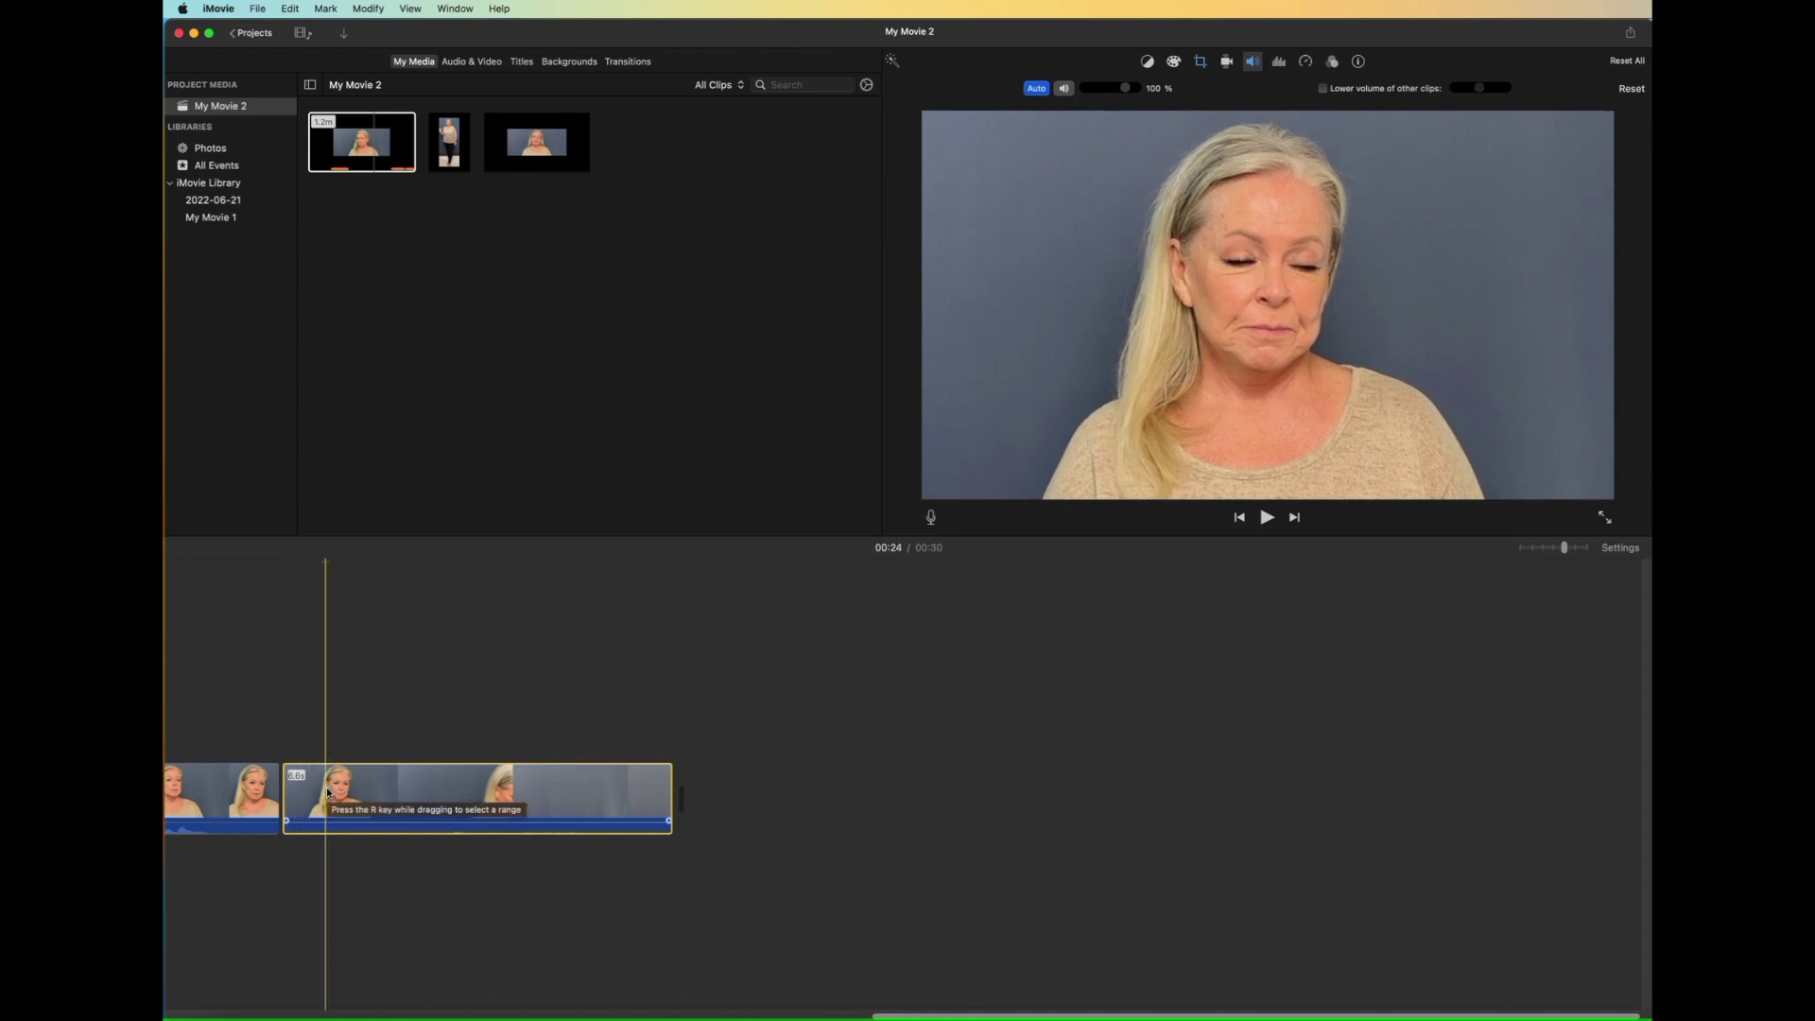
key(Delete)
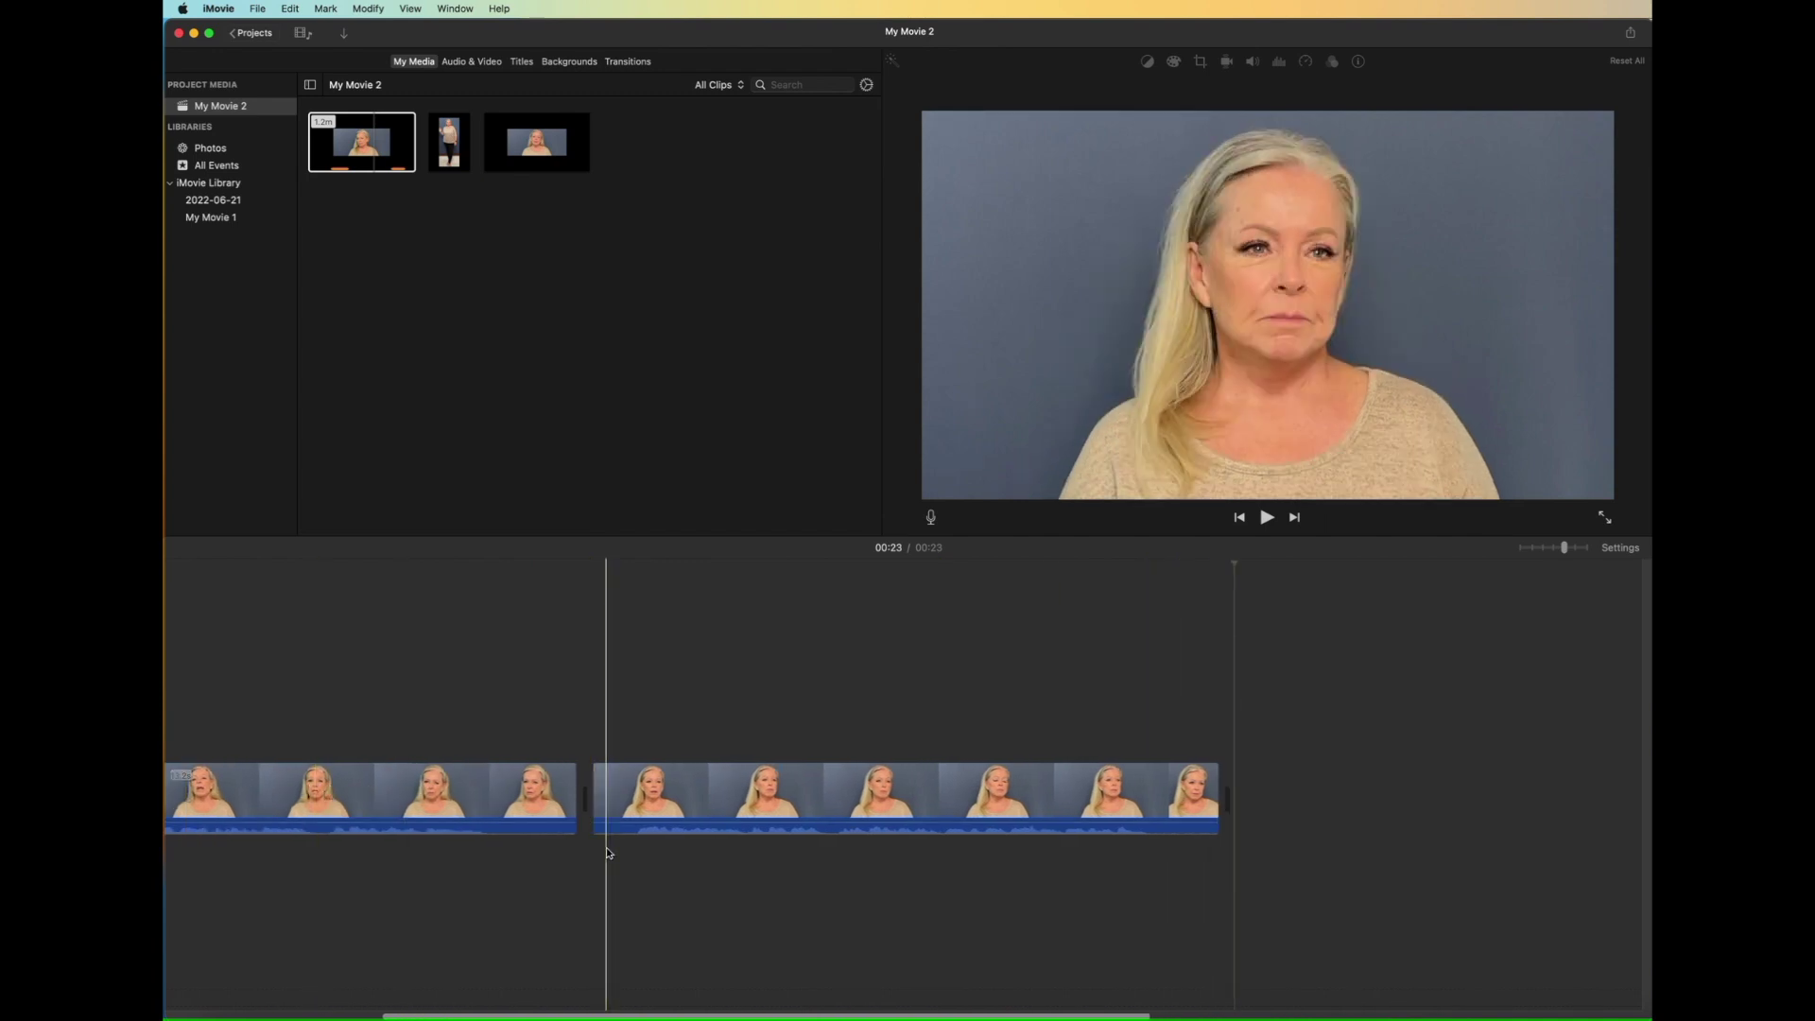
- Add the third clip from the media browser to the end of the timeline
key(super+minus)
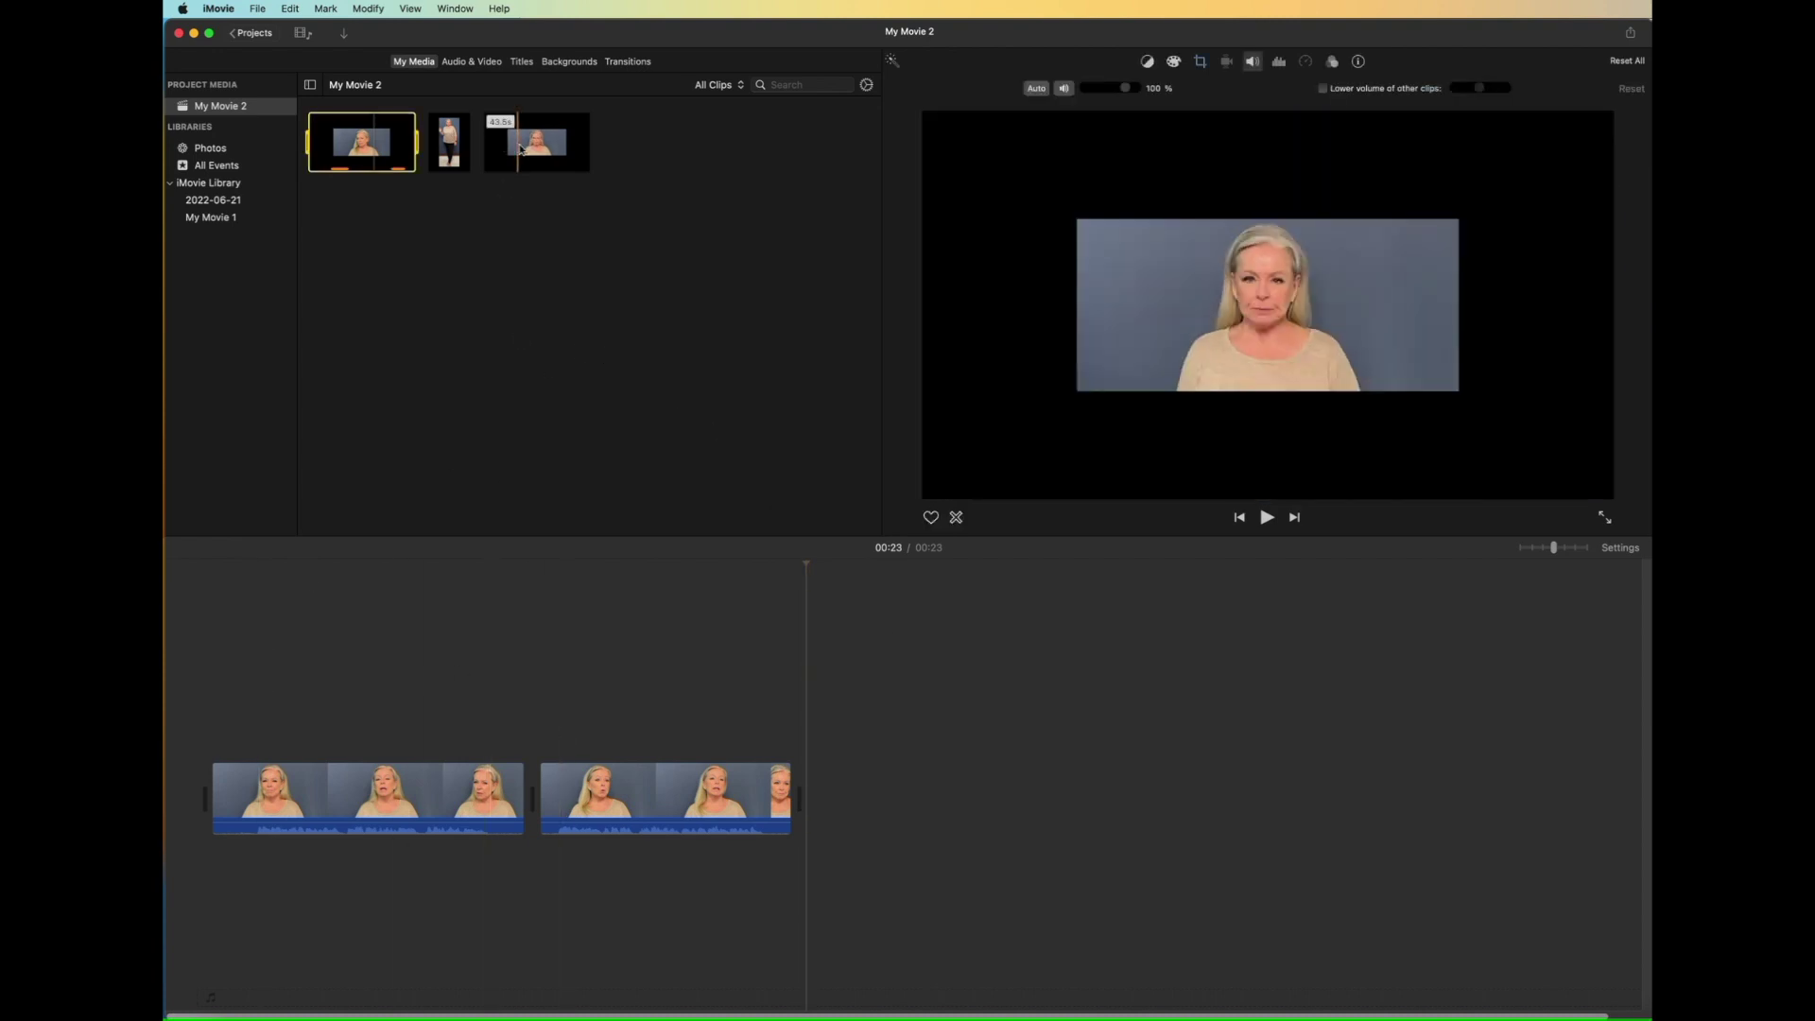
drag(820, 526, 829, 572)
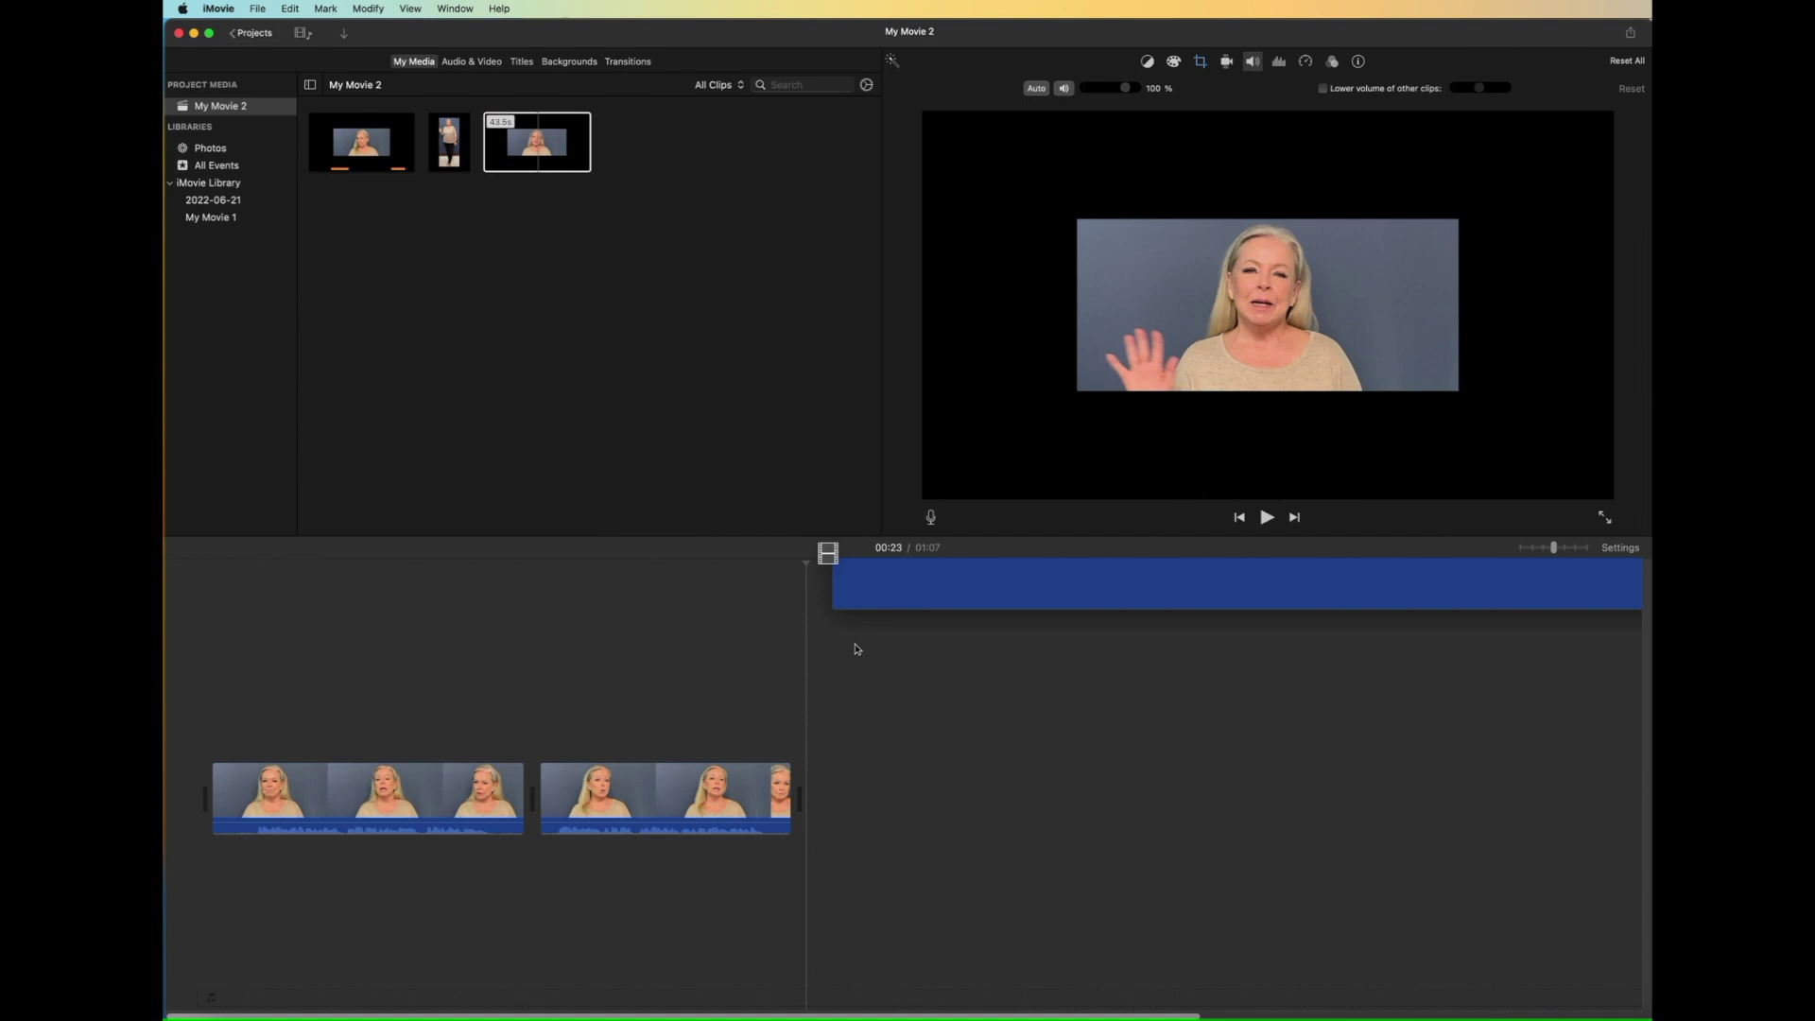
drag(862, 715, 848, 809)
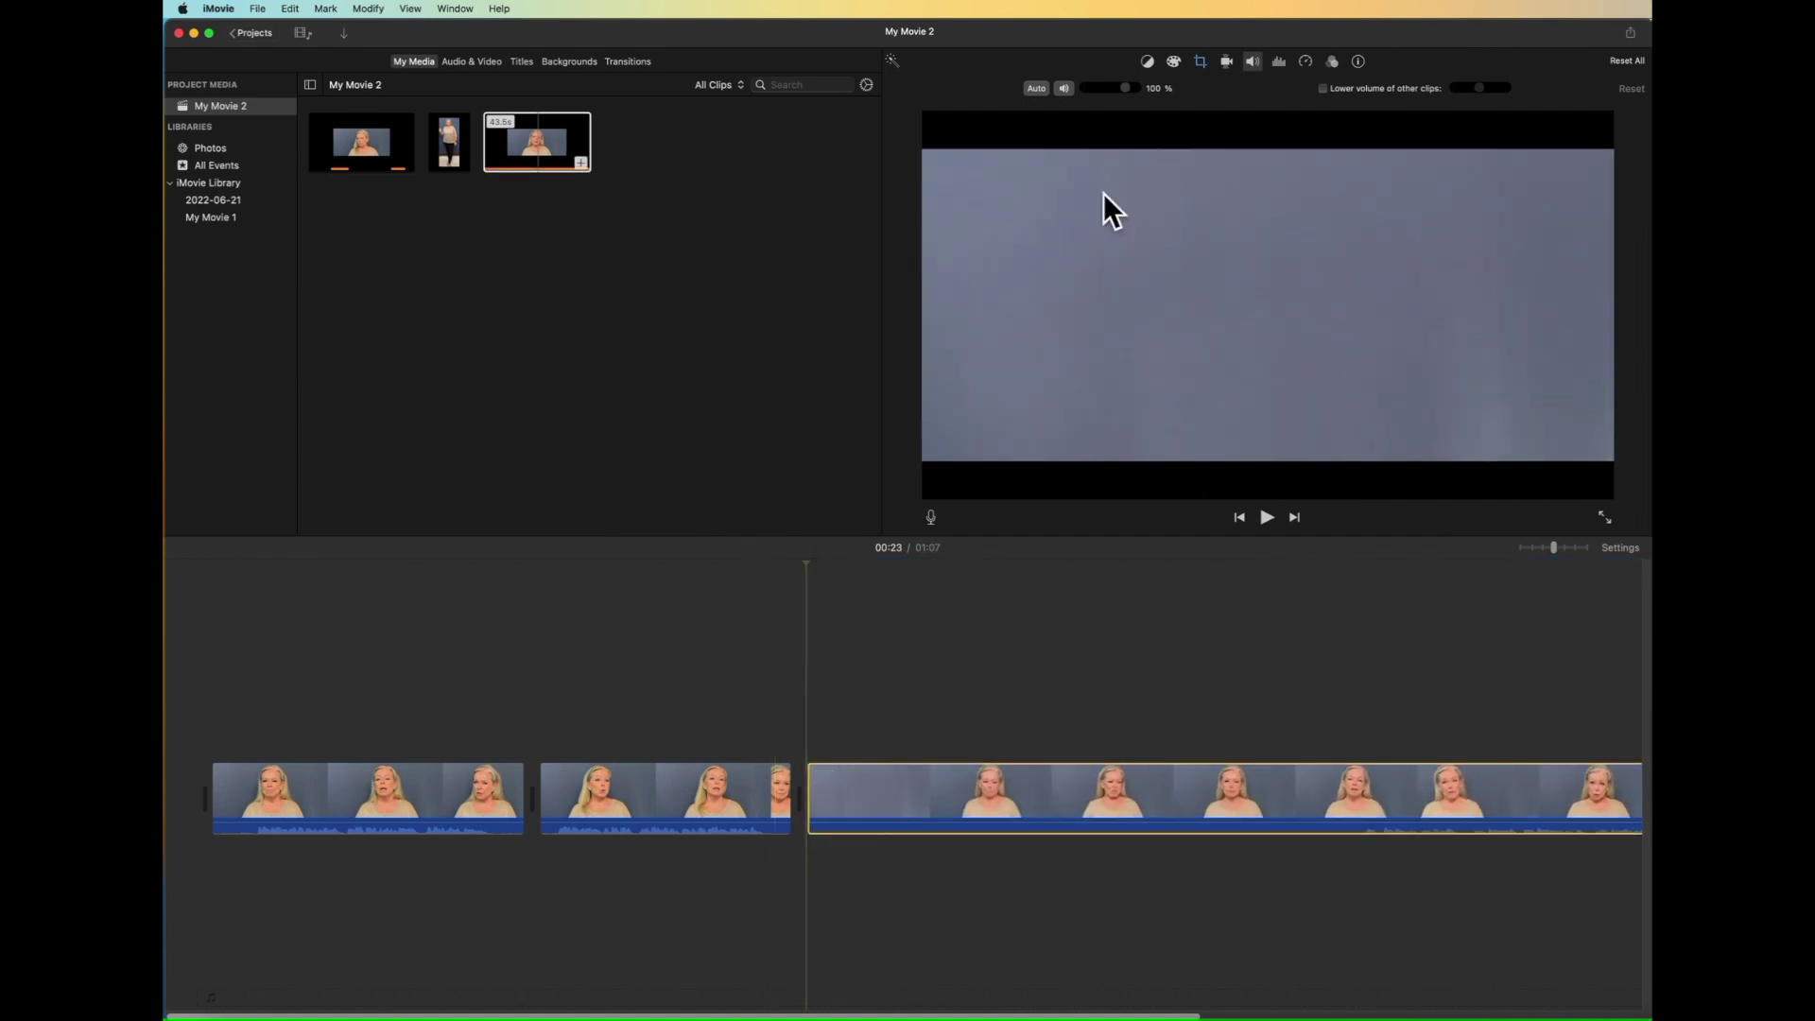
- Turn on automatic volume for the newly added timeline clip and set its cropping style to Crop to Fill
click(1252, 62)
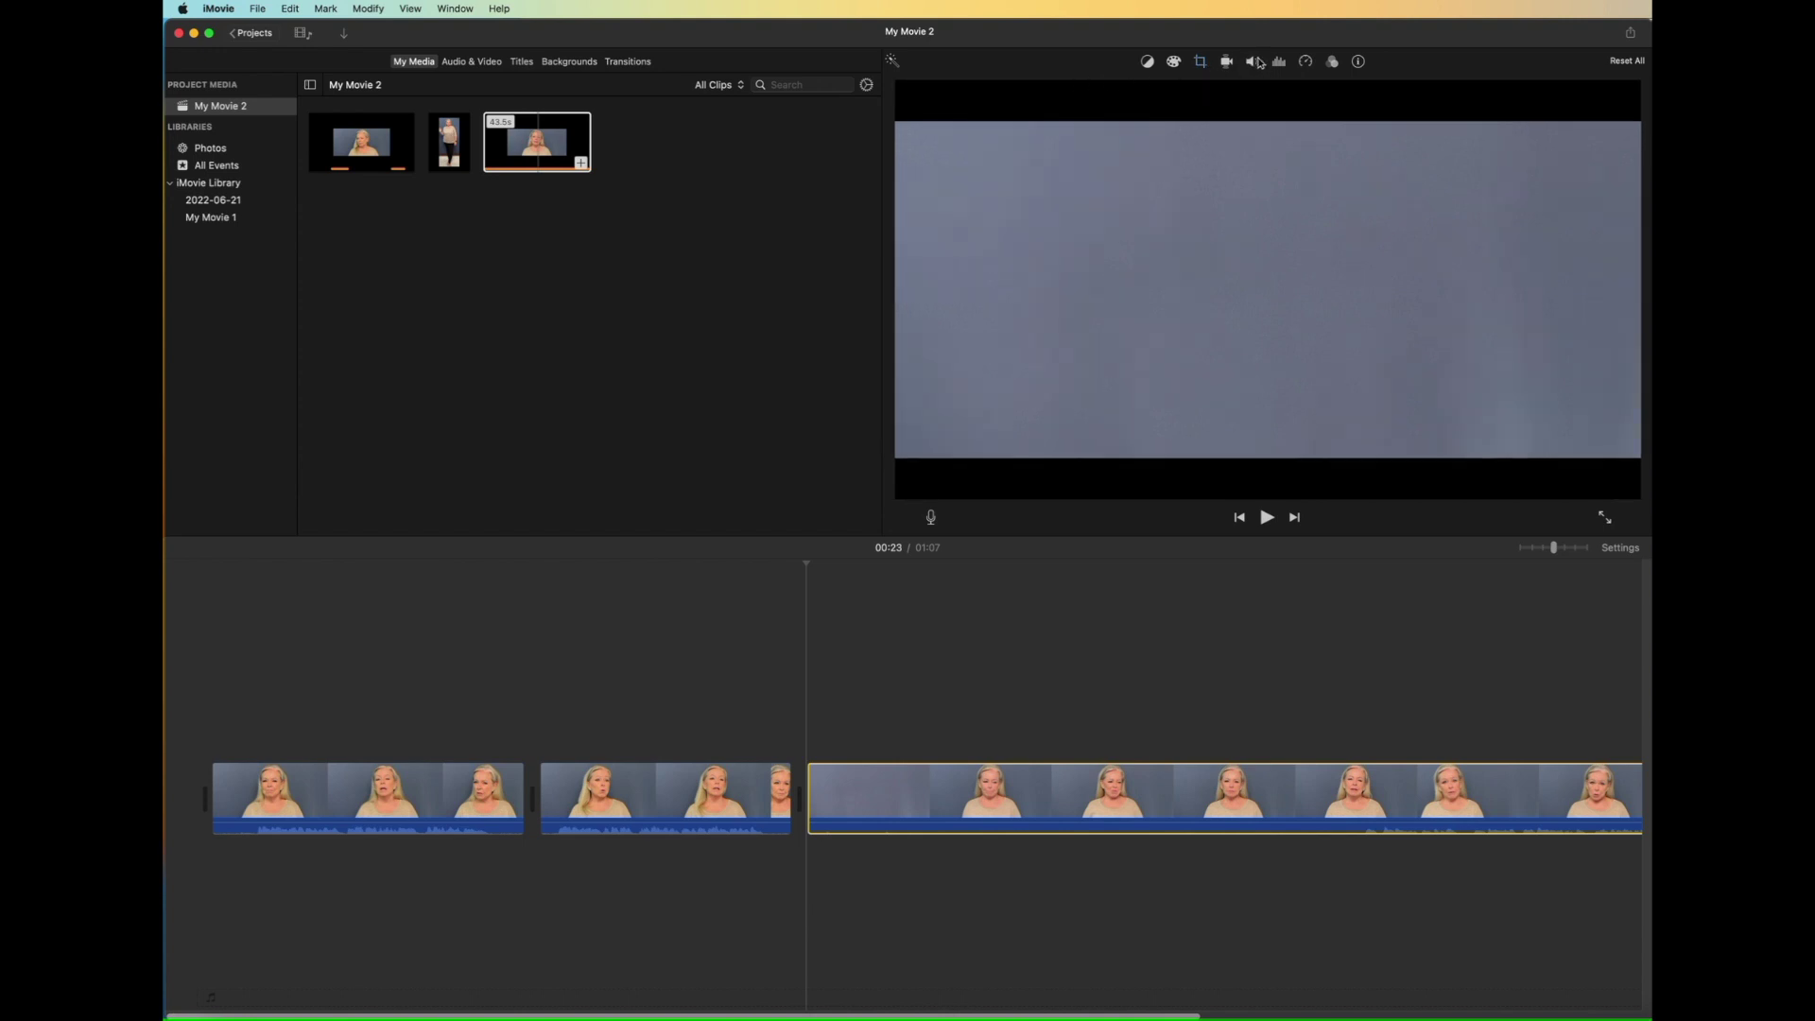
click(1254, 62)
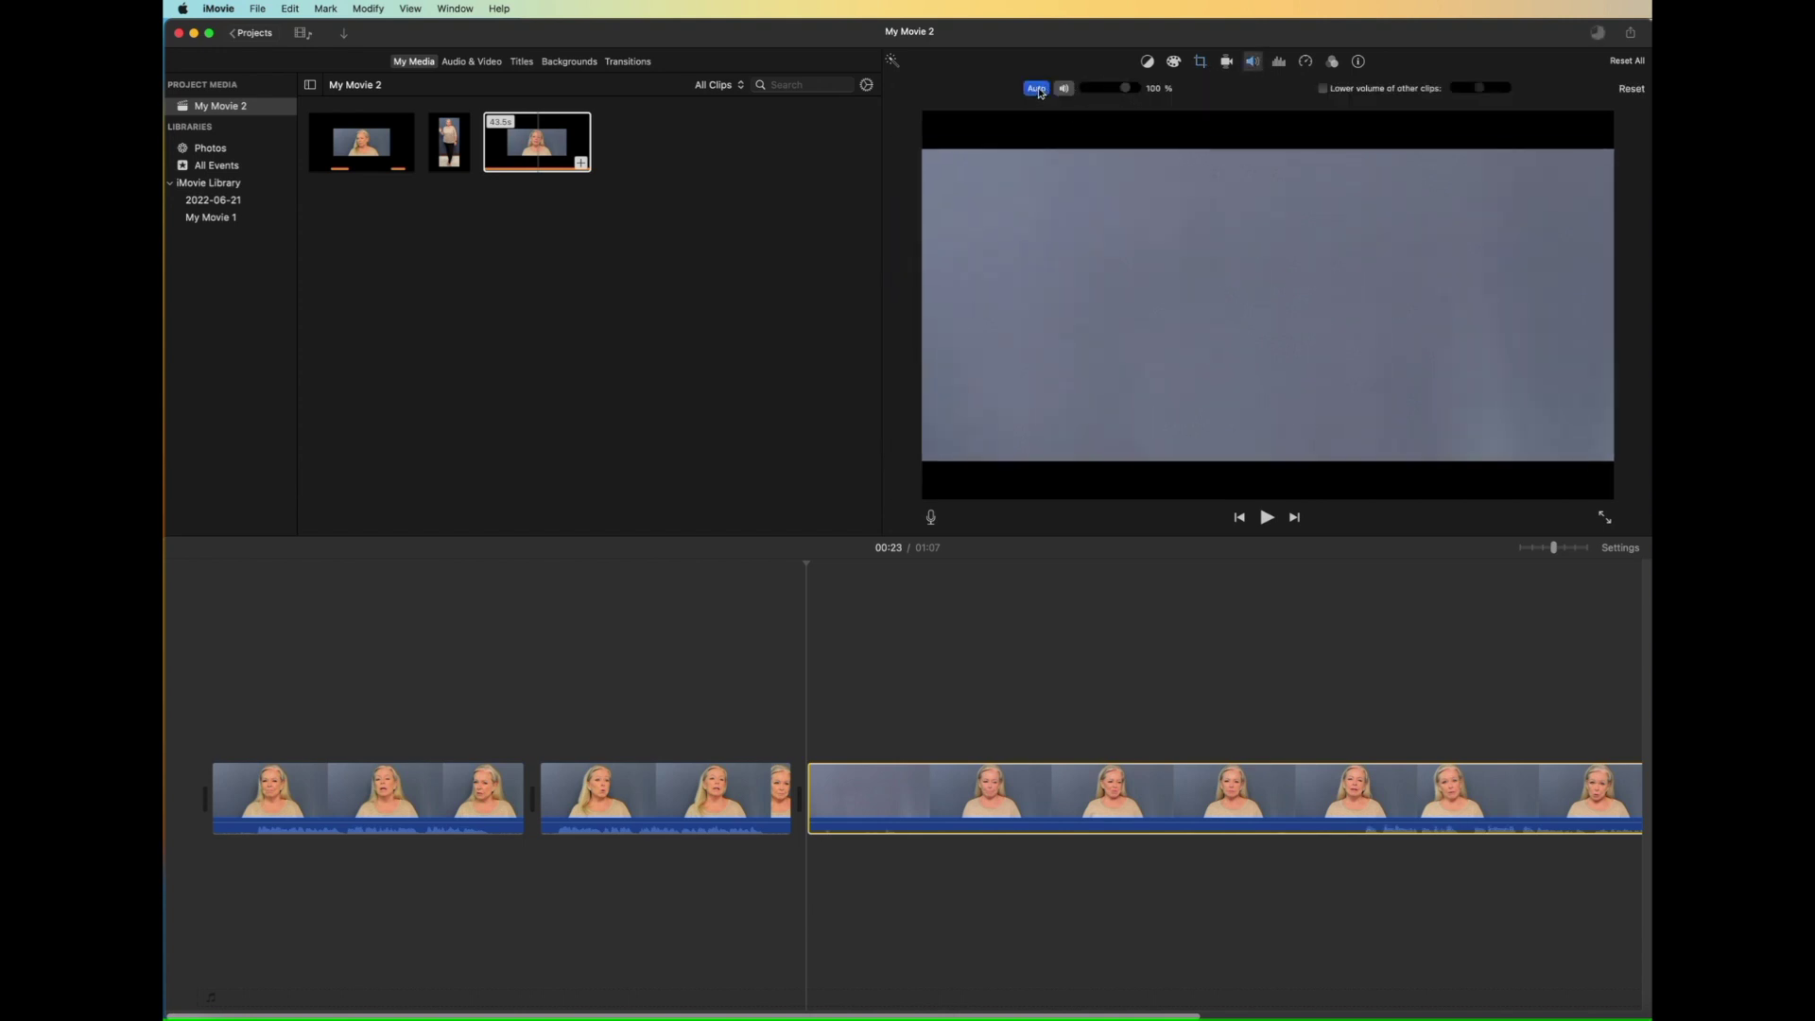
click(1201, 62)
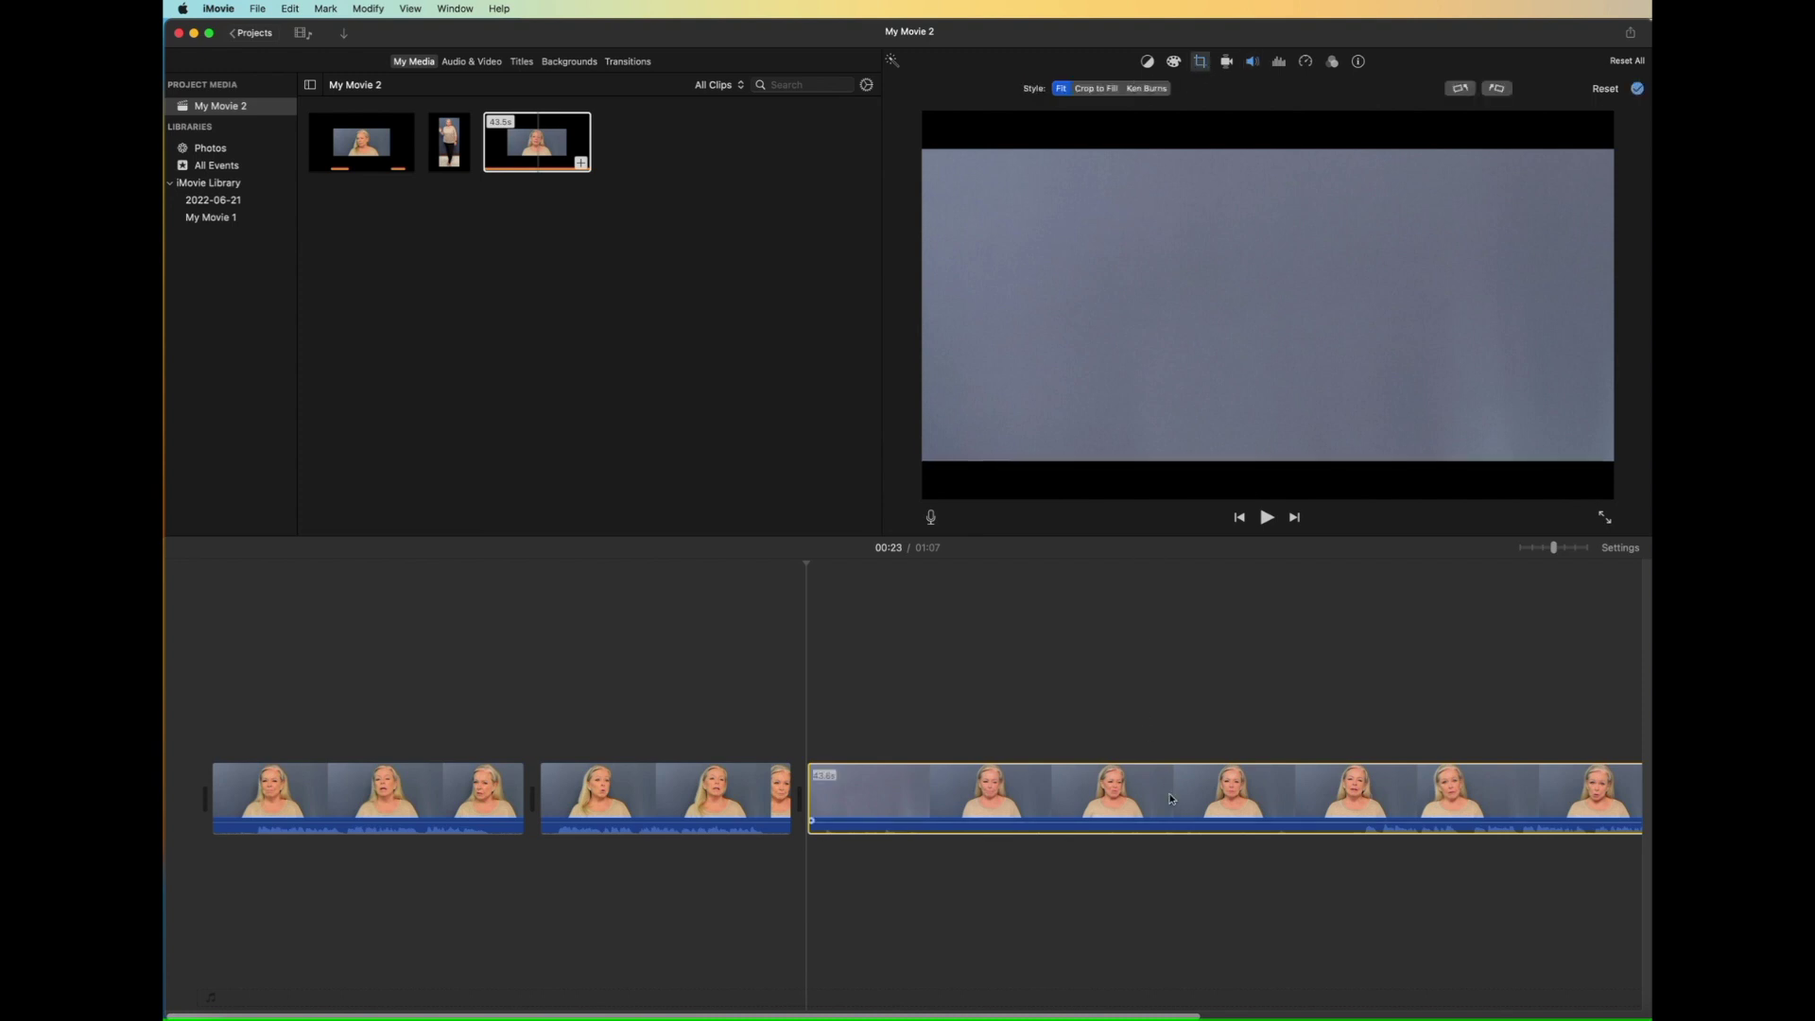
click(1120, 806)
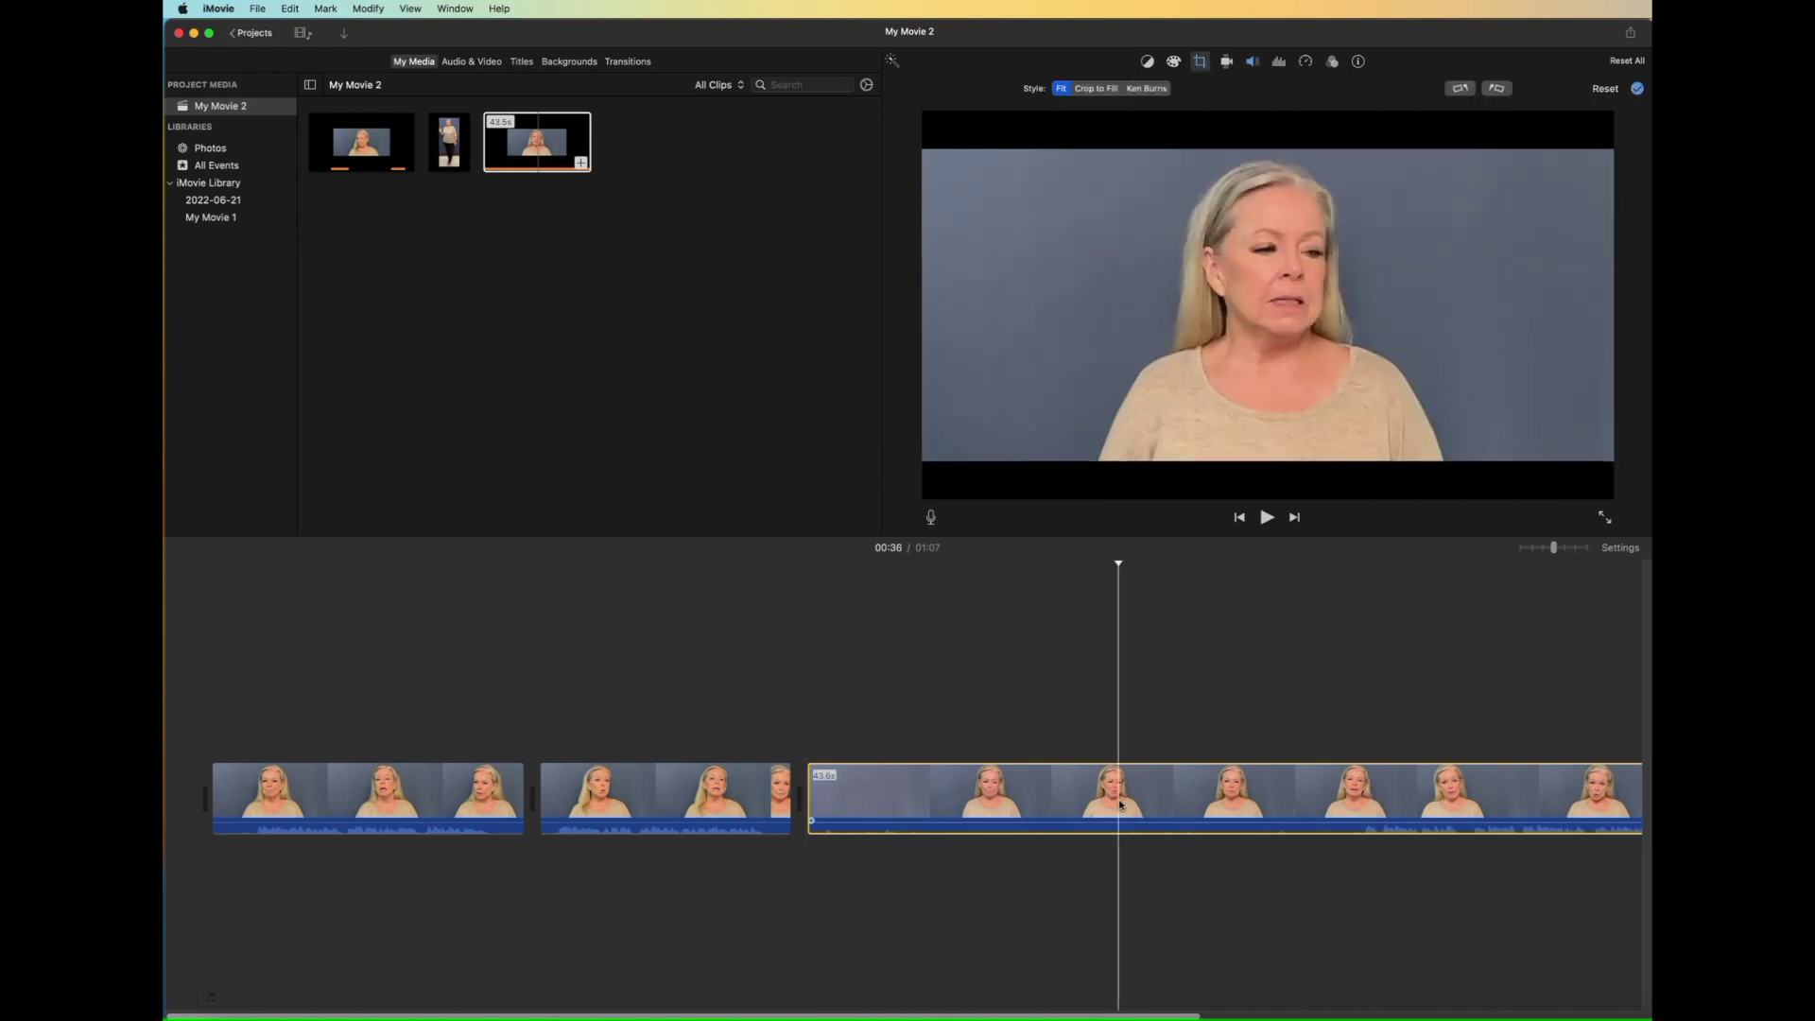
click(1094, 88)
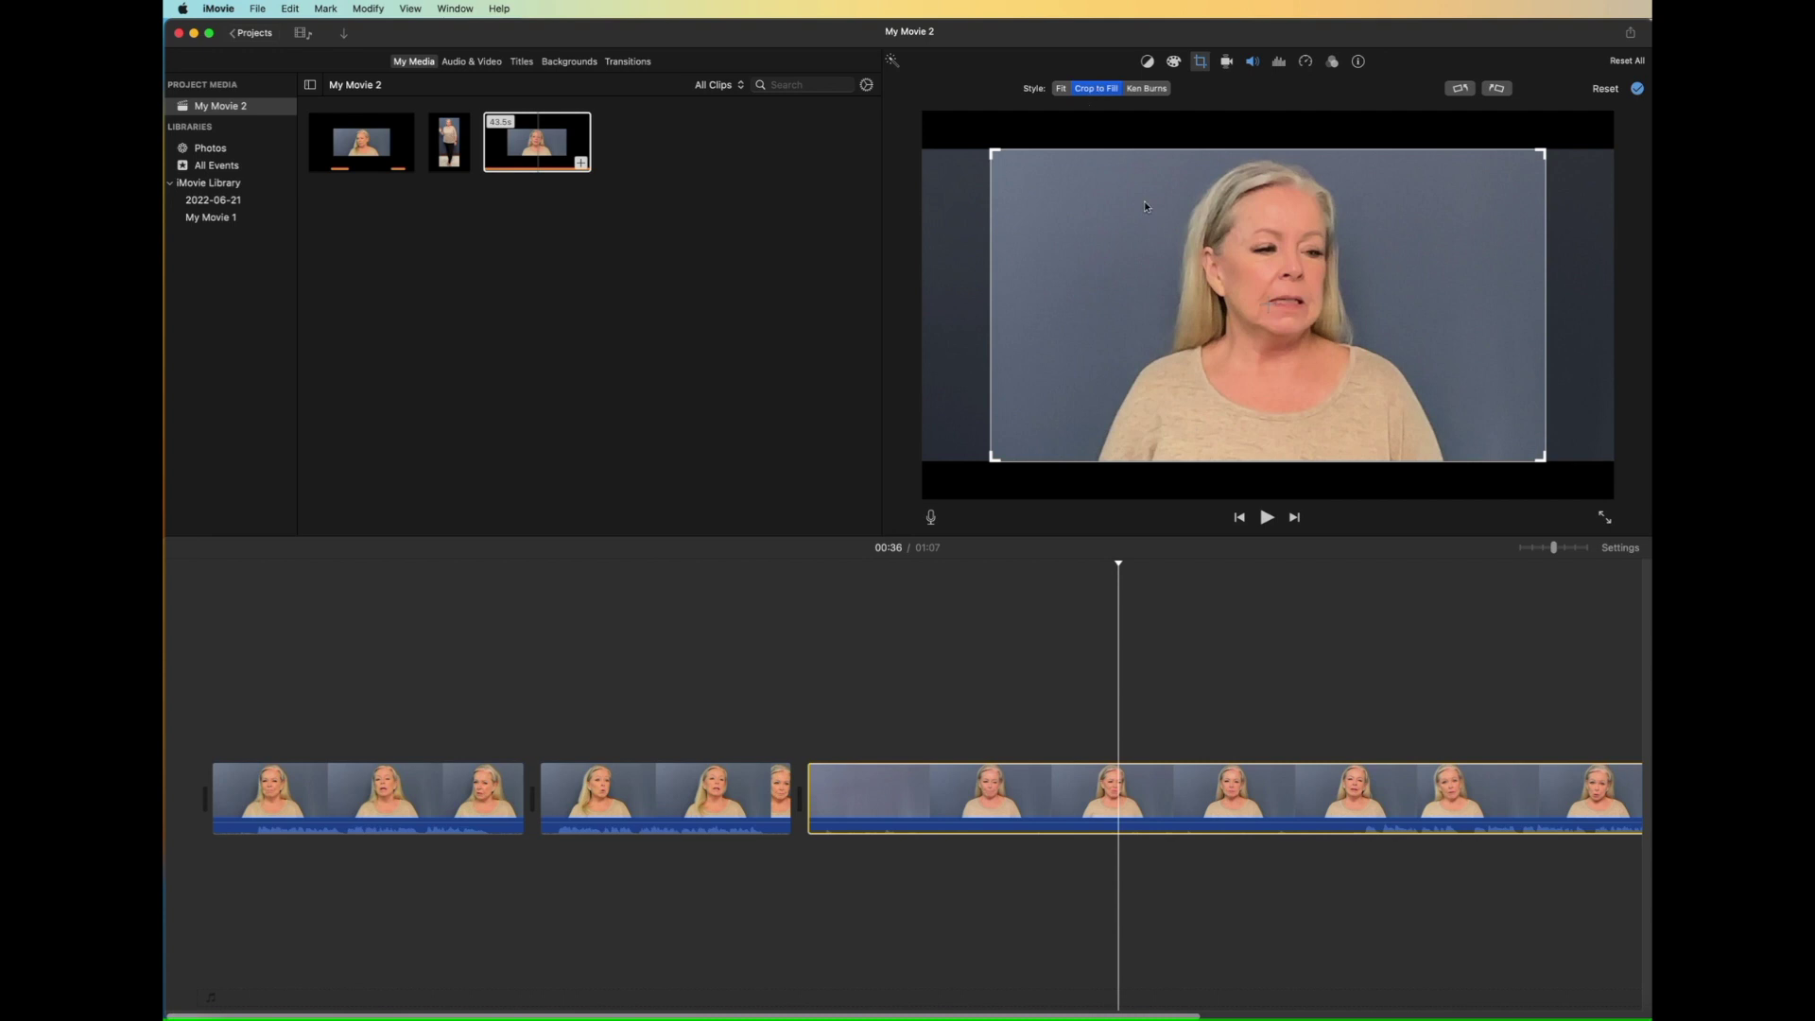
click(1274, 849)
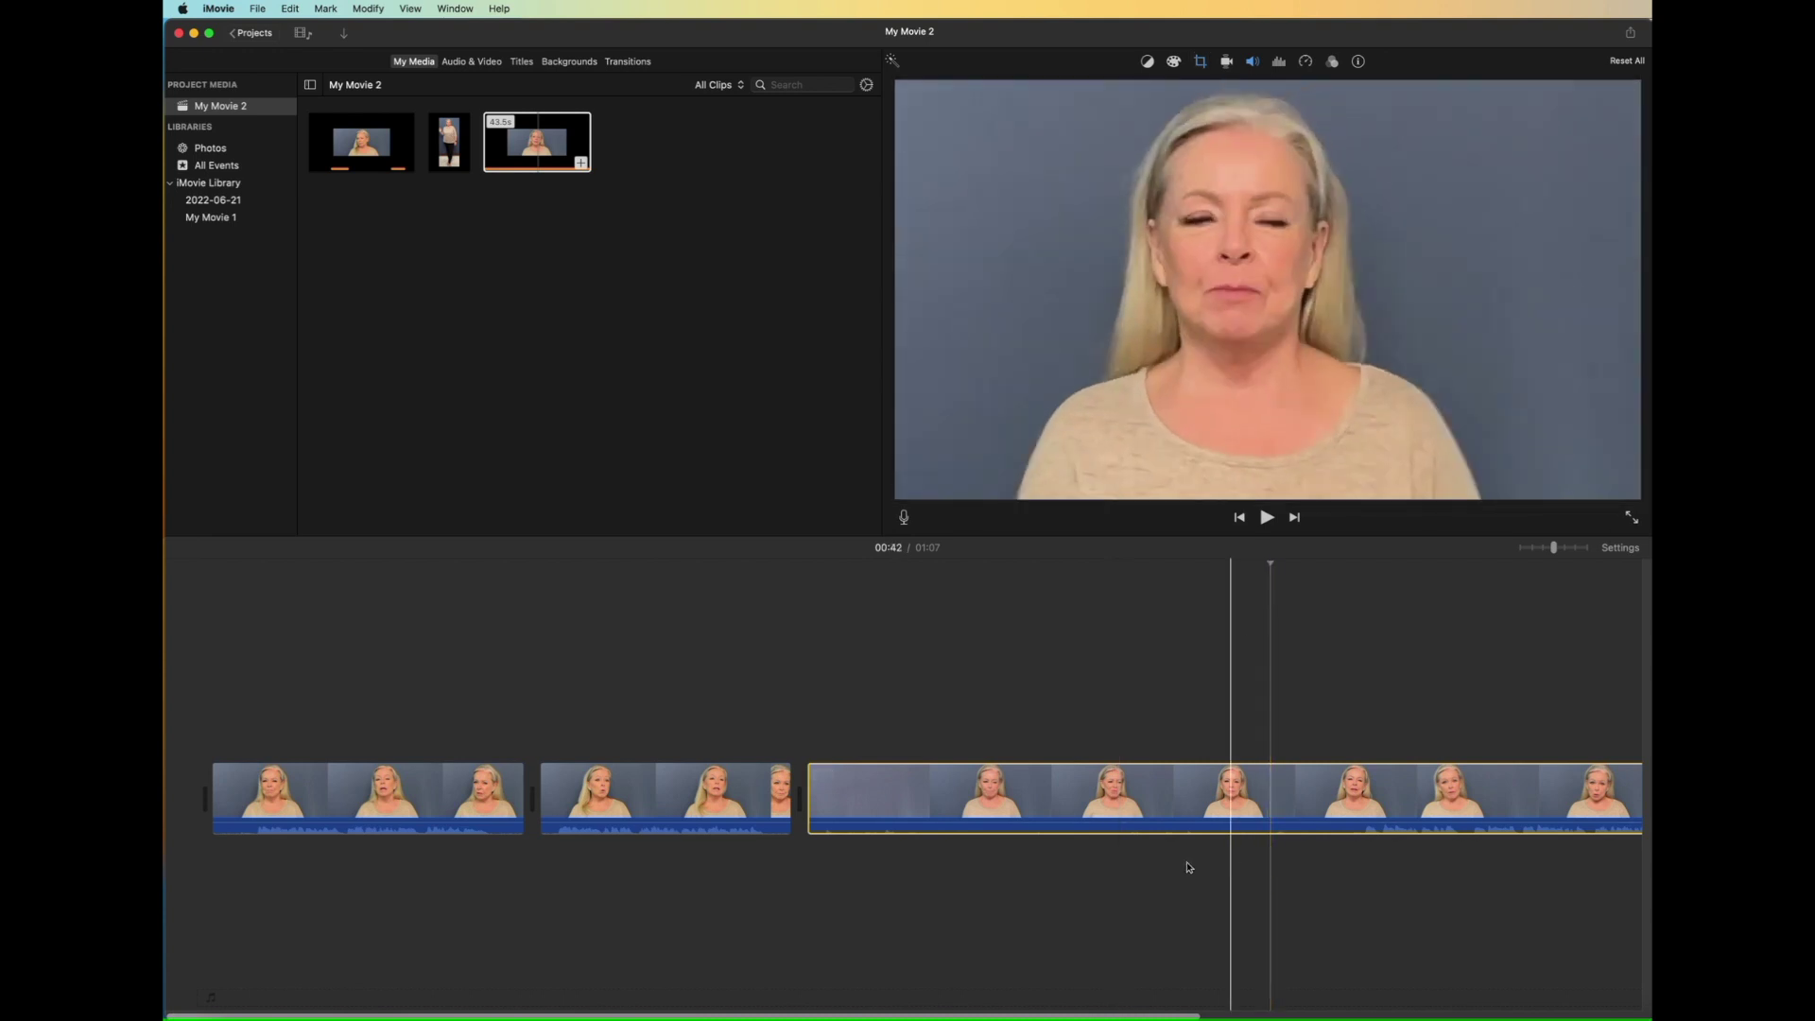
- Split the last timeline clip at 00:45 and delete the segment before the split
click(1342, 858)
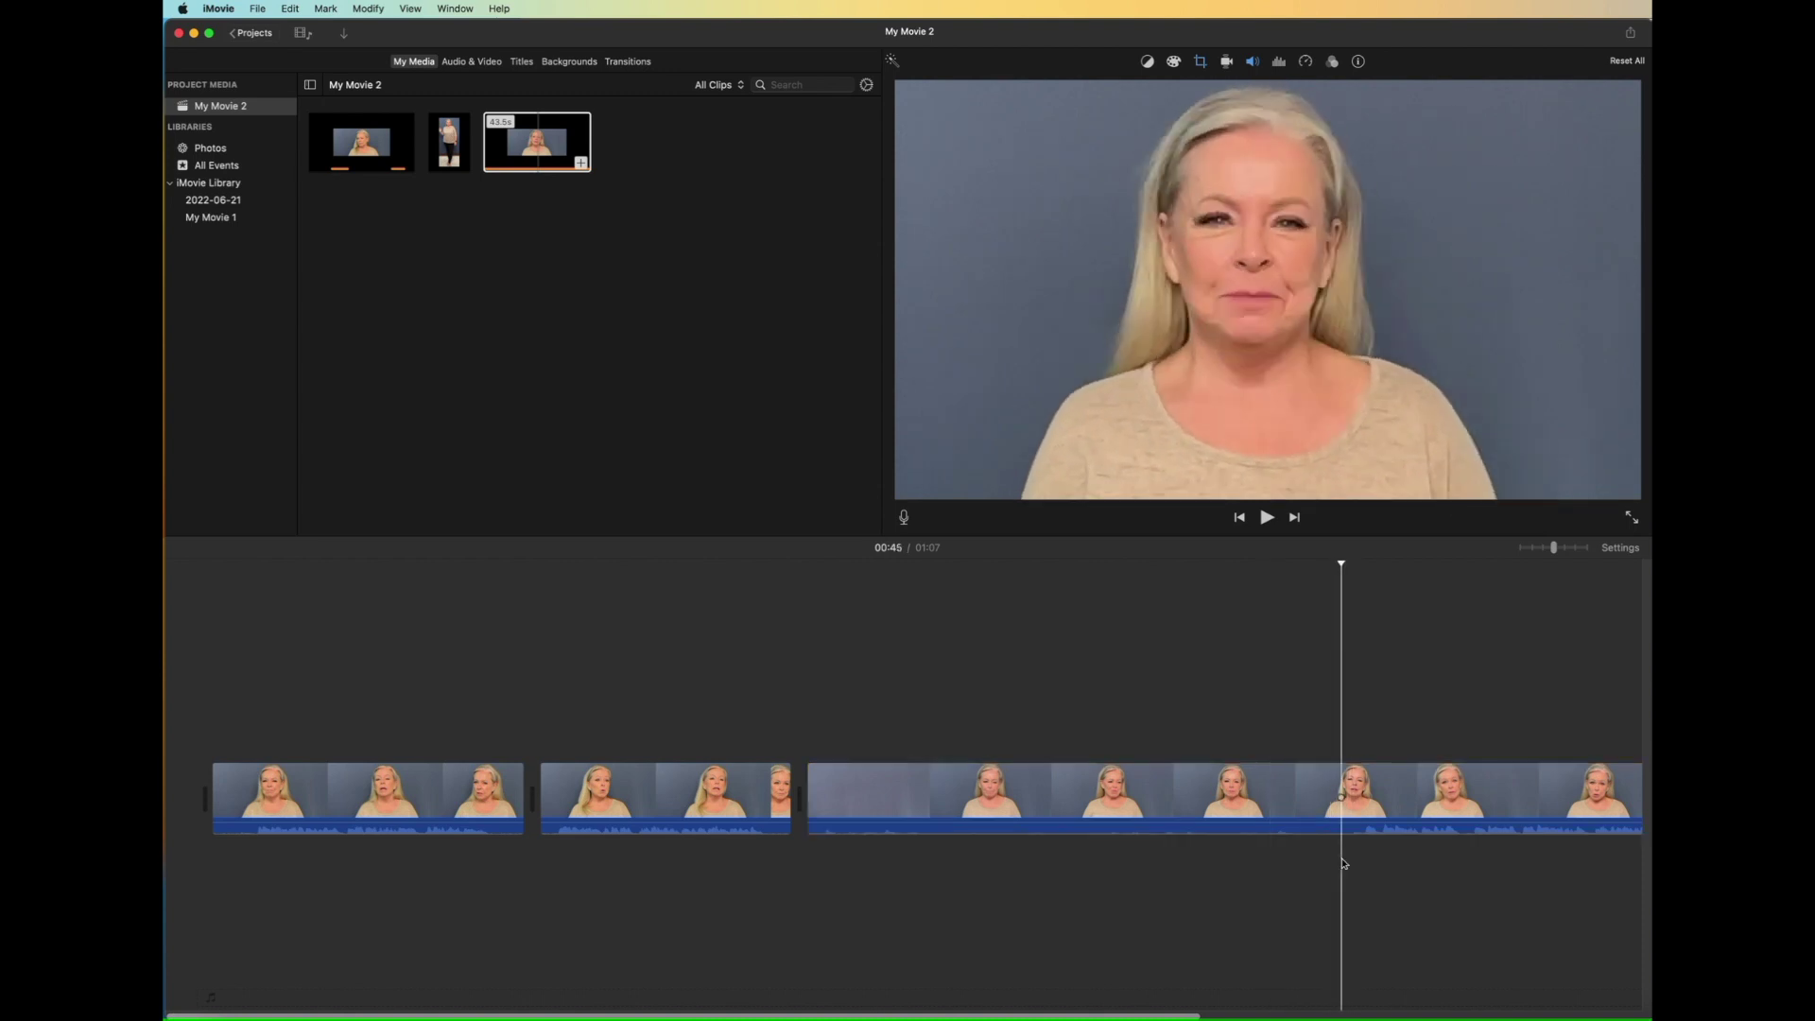
key(super+b)
click(1141, 806)
key(Delete)
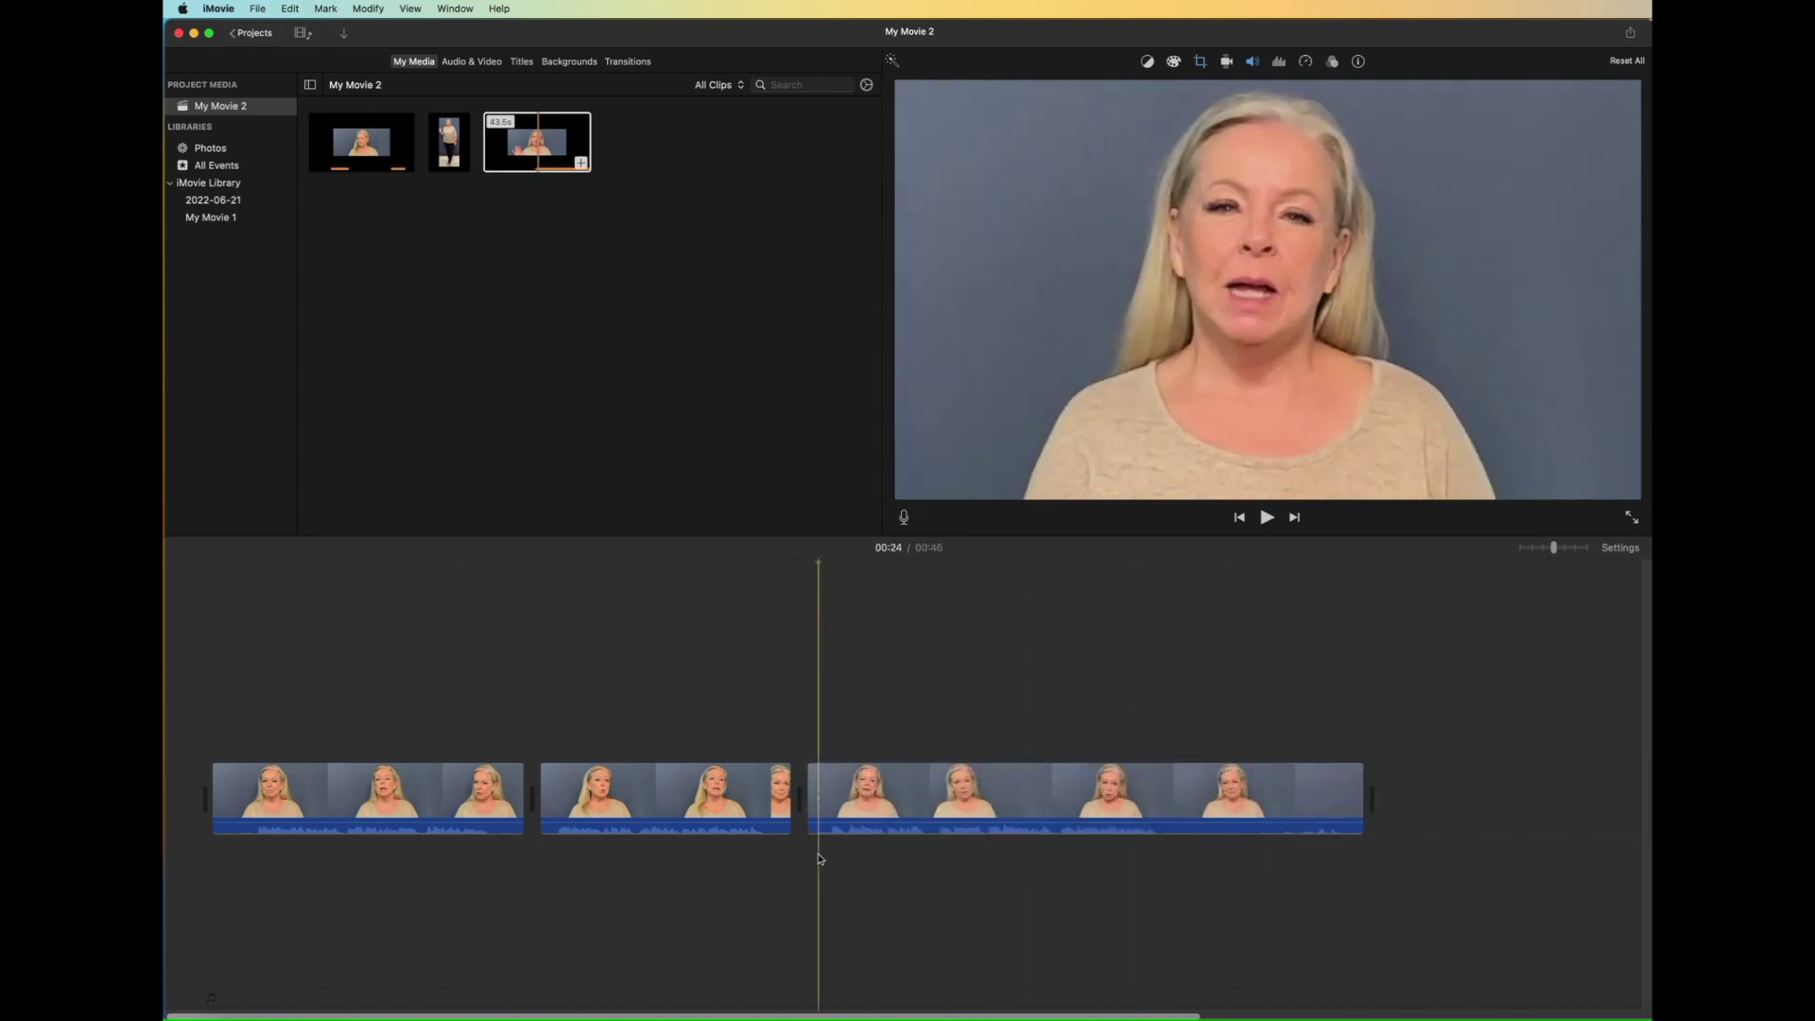
- Play the last timeline clip, split it at 00:39, and delete the footage after the split
key(space)
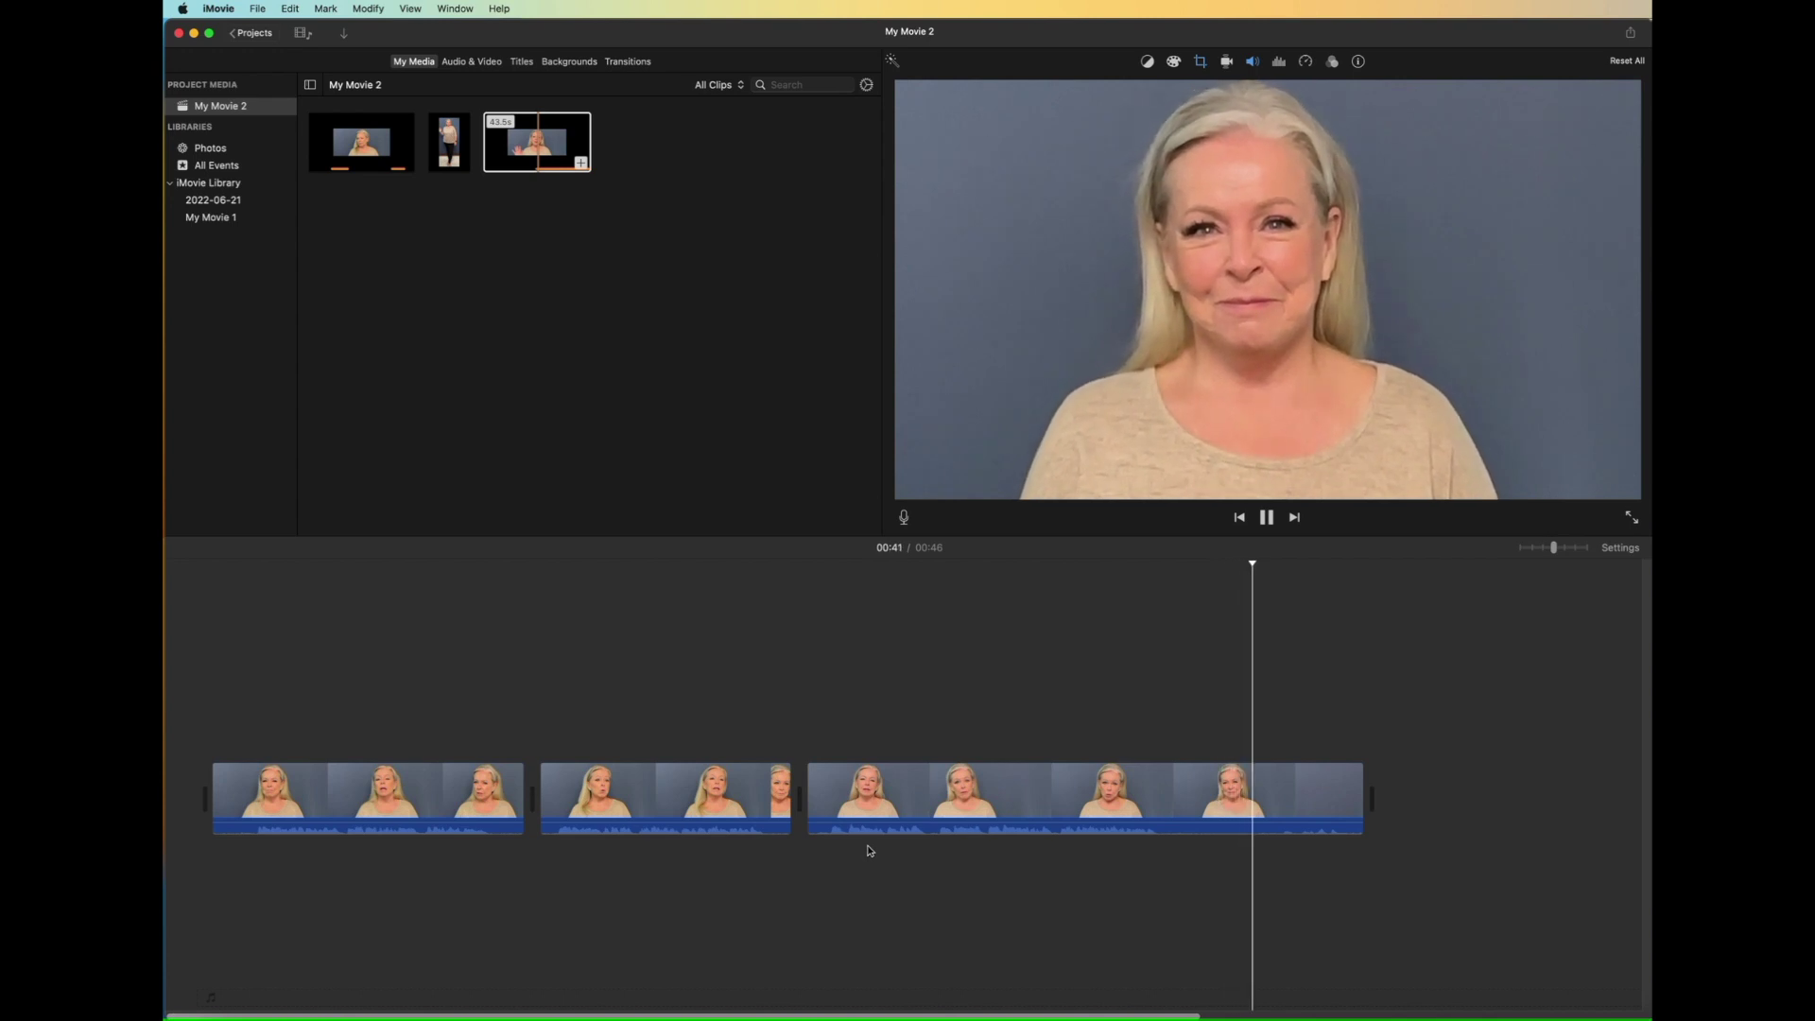
key(space)
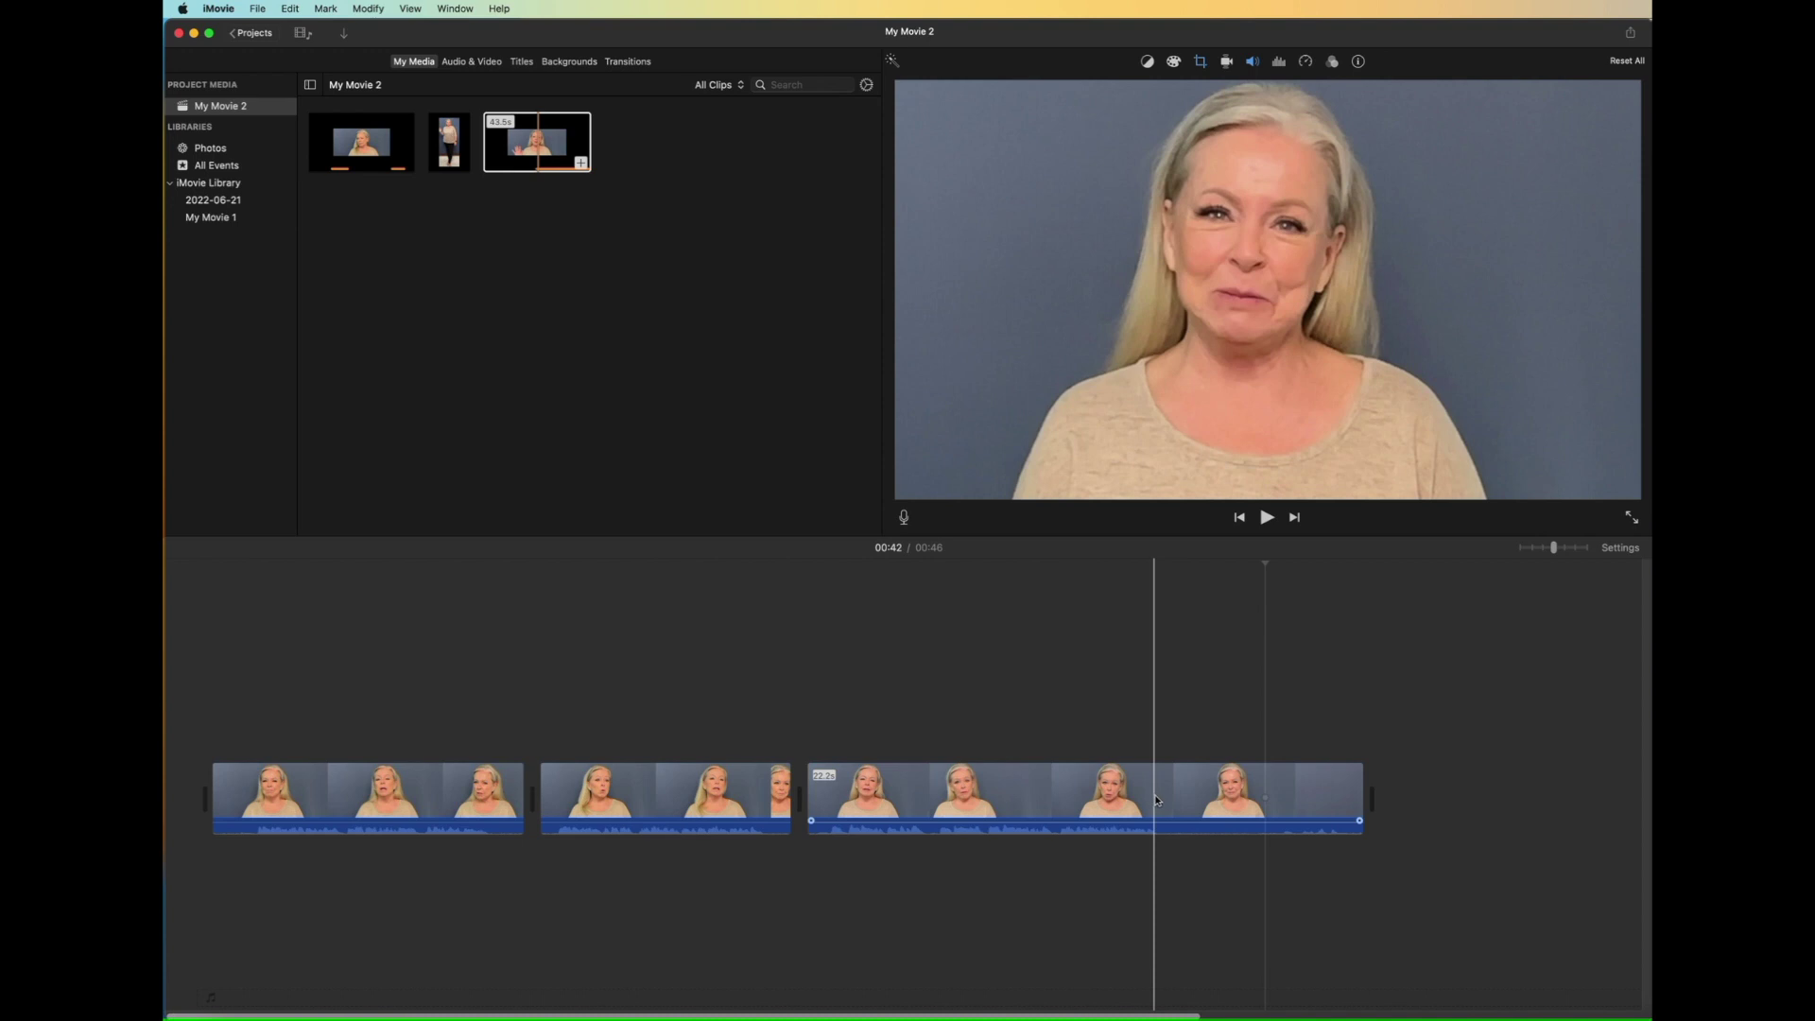
click(1204, 803)
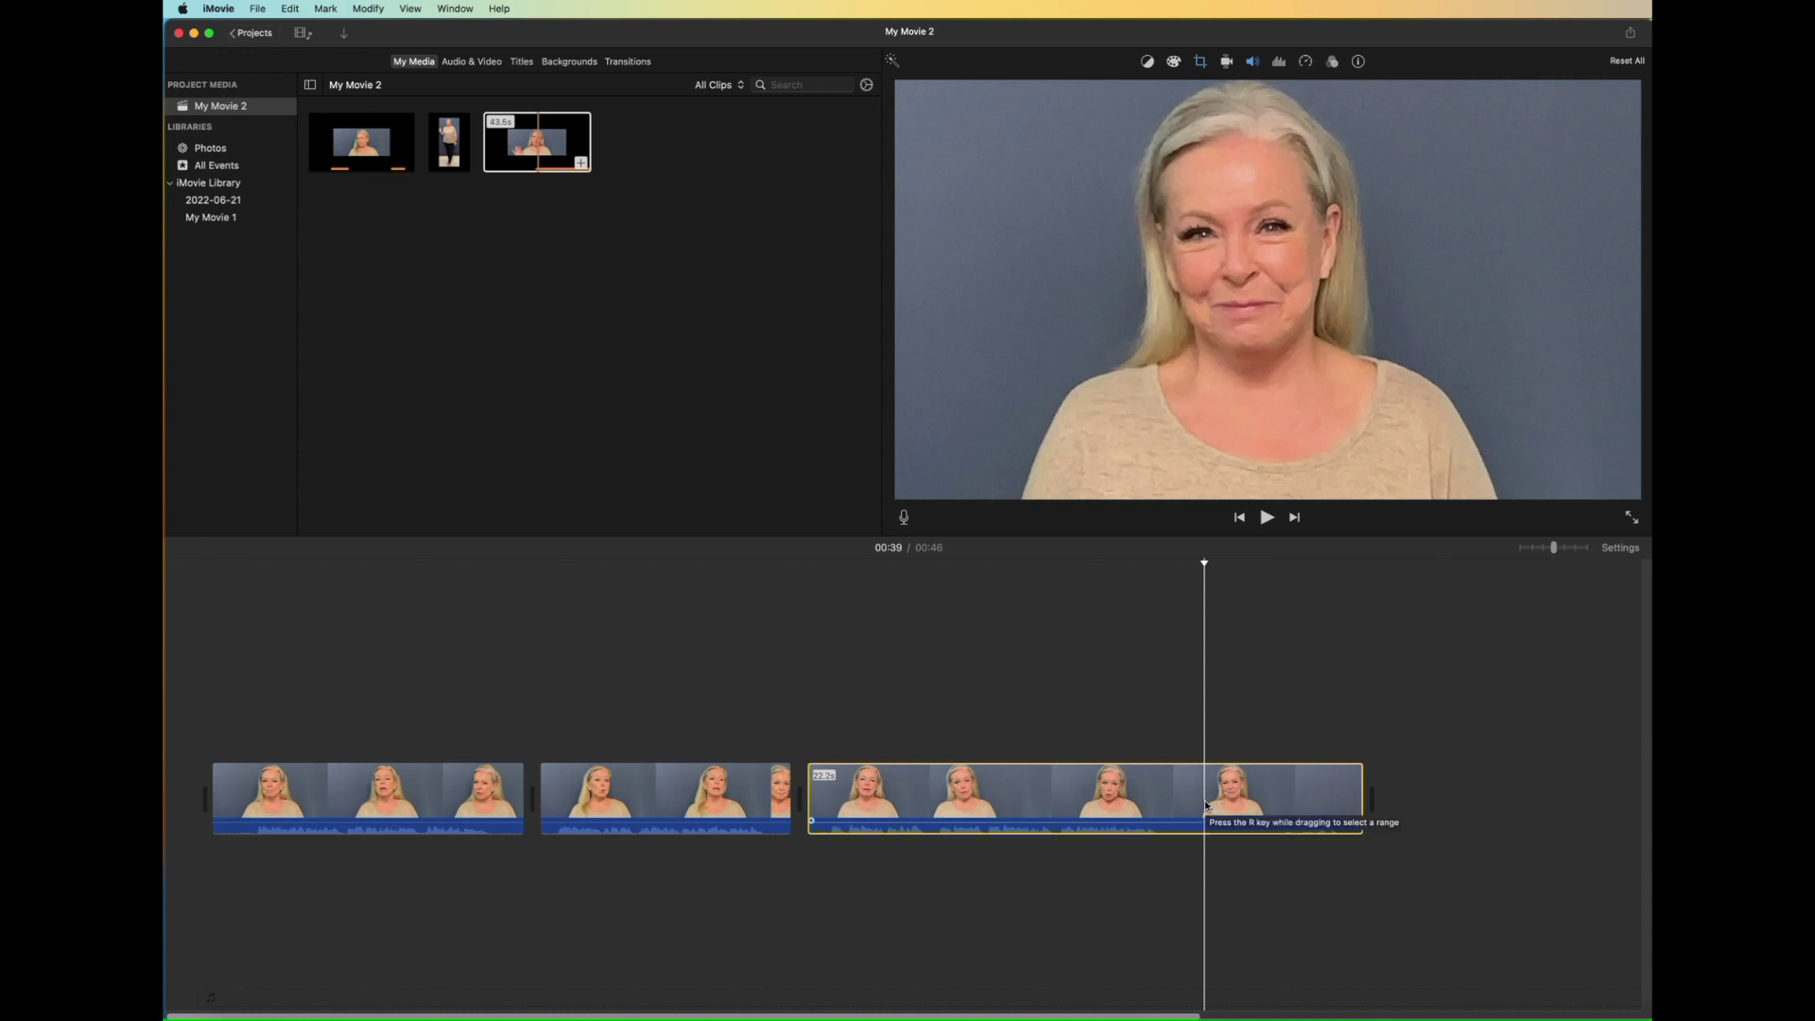
key(super+b)
click(1258, 794)
key(Delete)
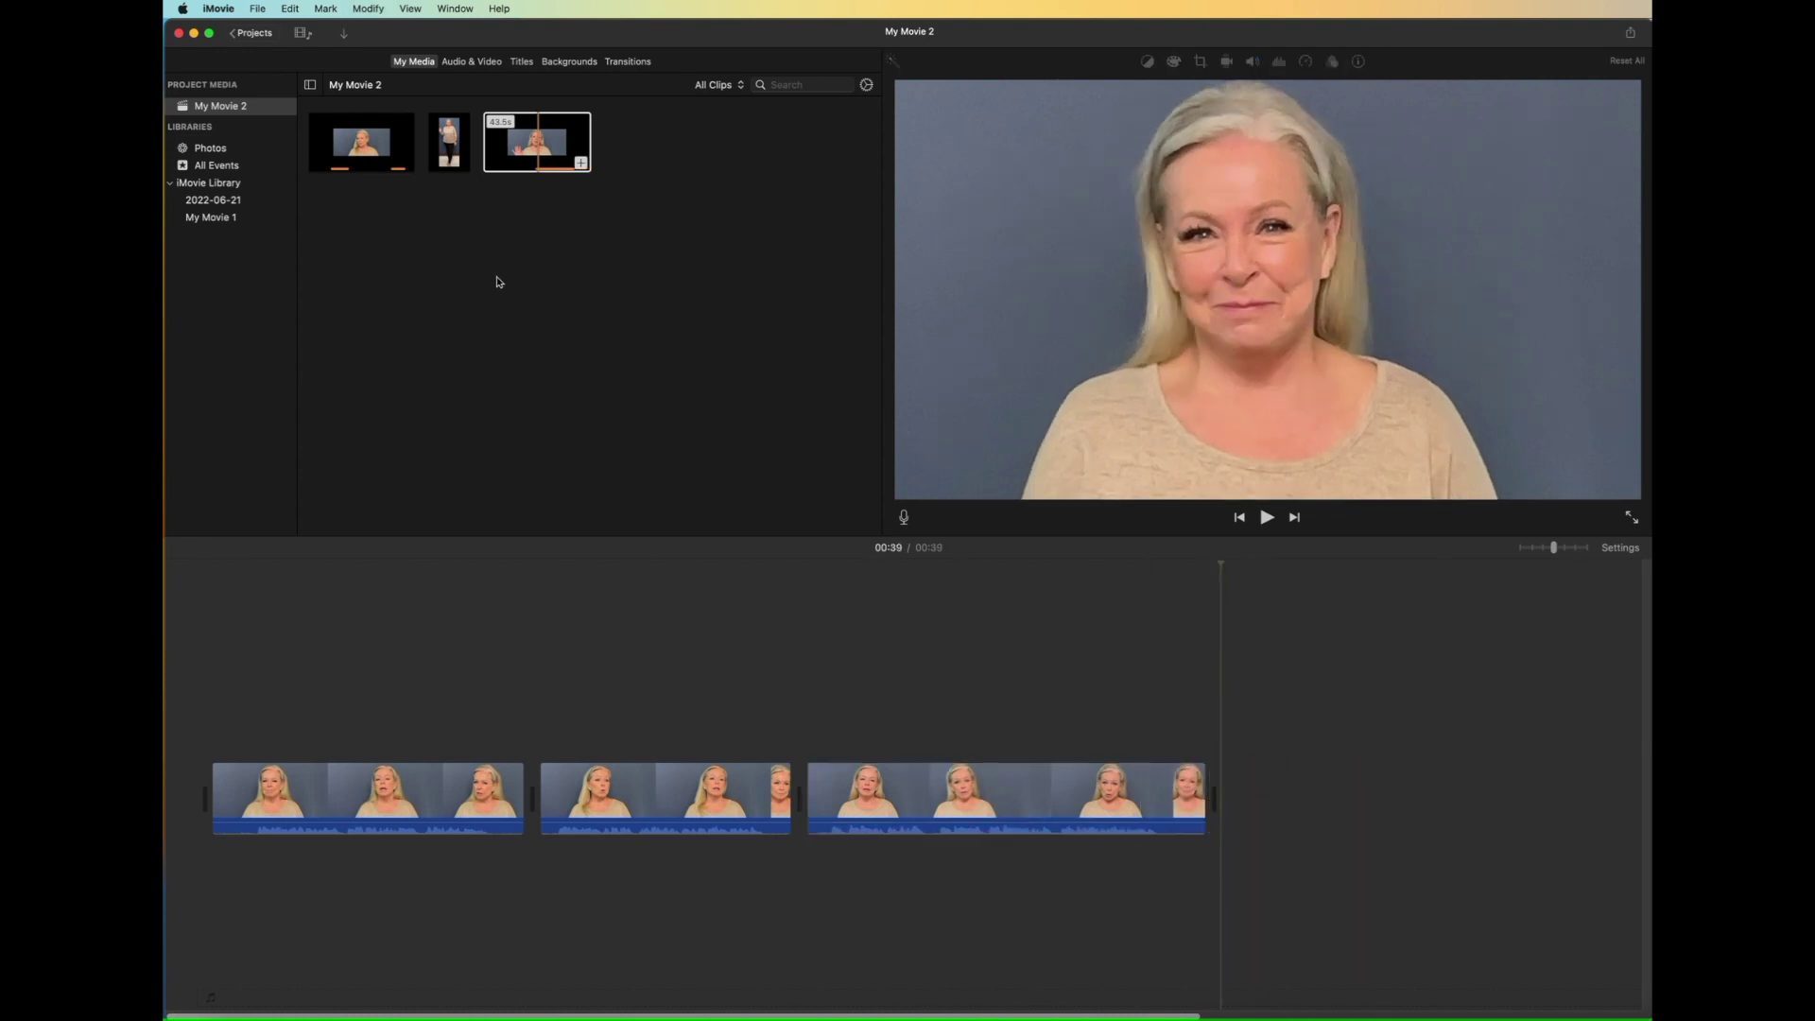
- Append the vertical full-length clip to the end of the timeline, split it at 00:52, and delete the part before the split
drag(445, 156, 1235, 783)
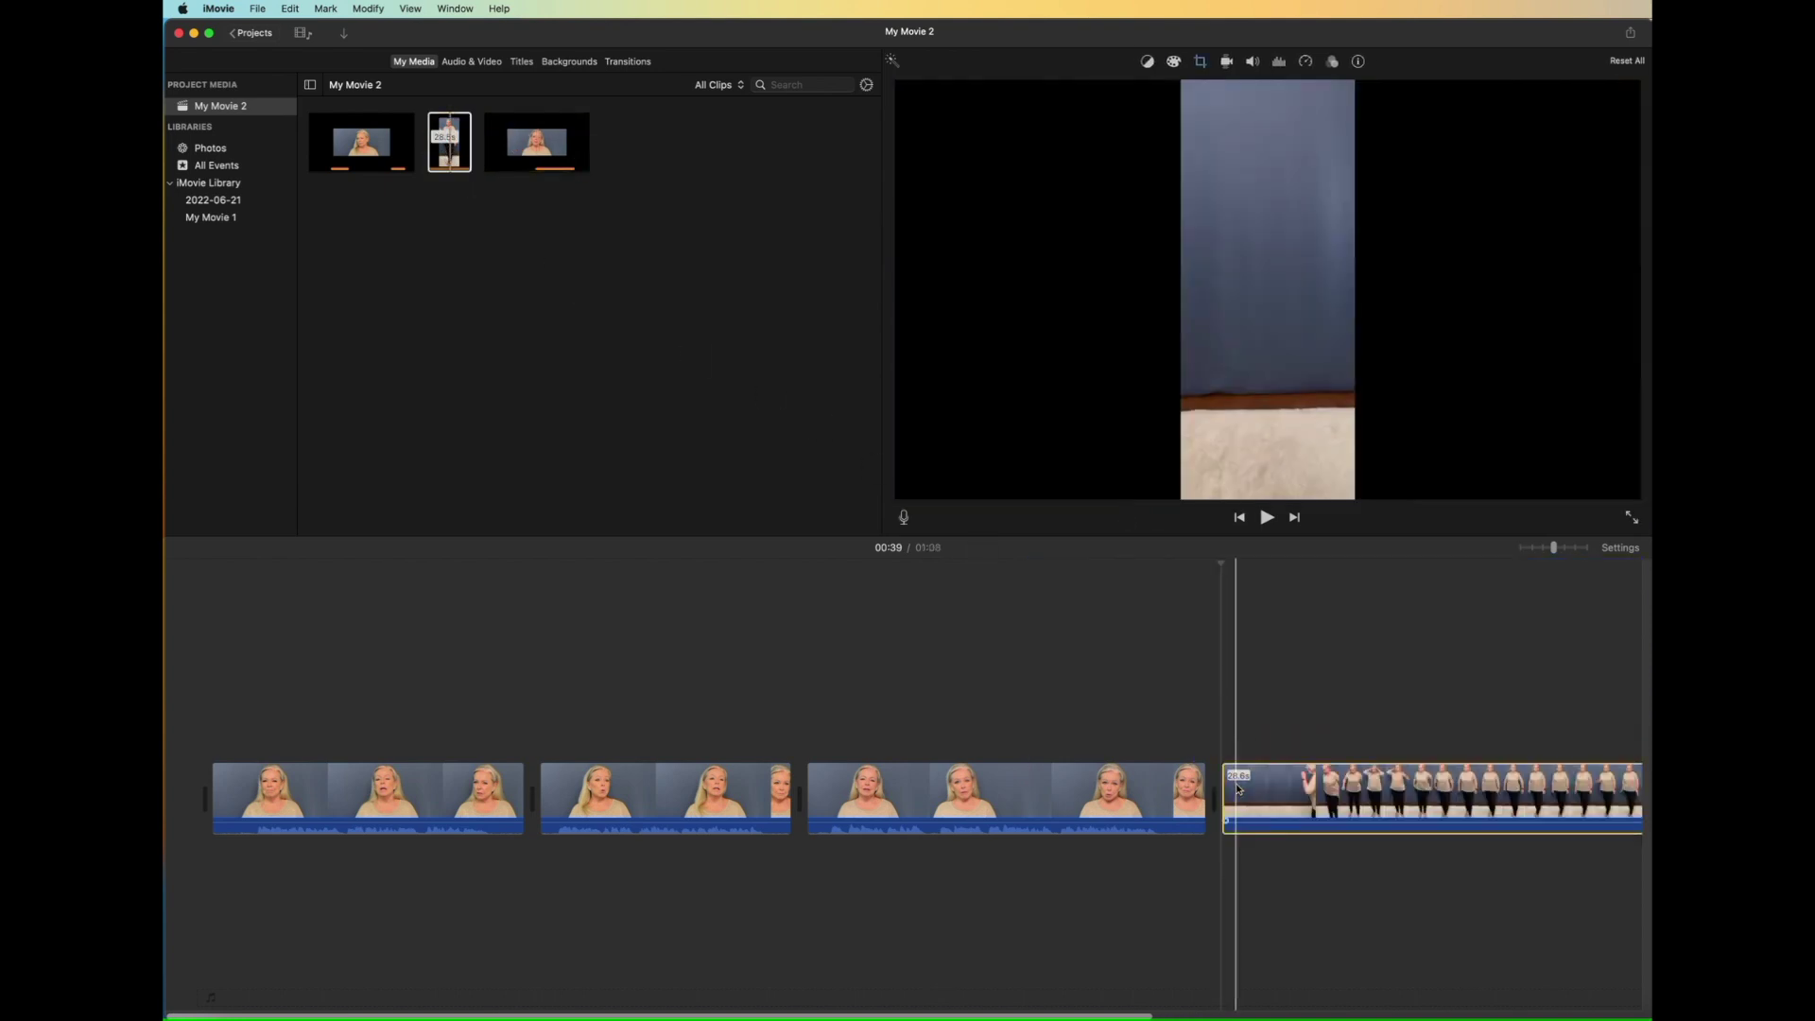
scroll(1234, 783, right, 5)
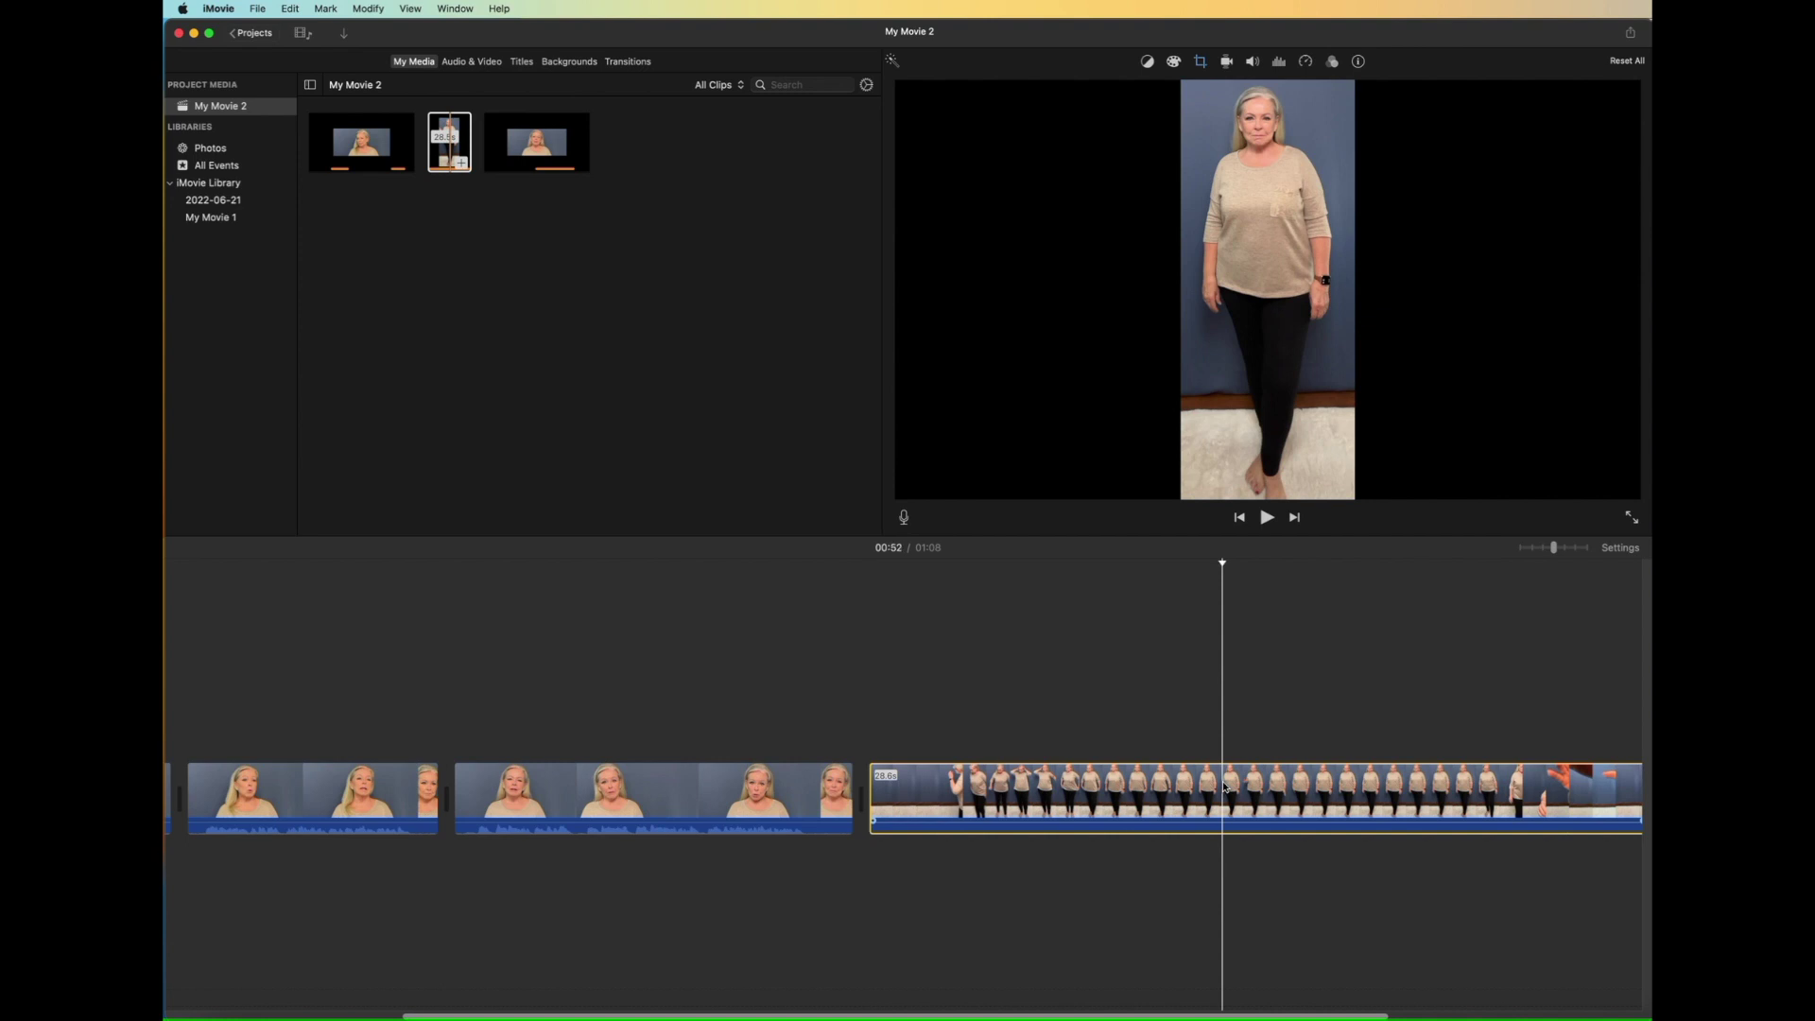
key(super+b)
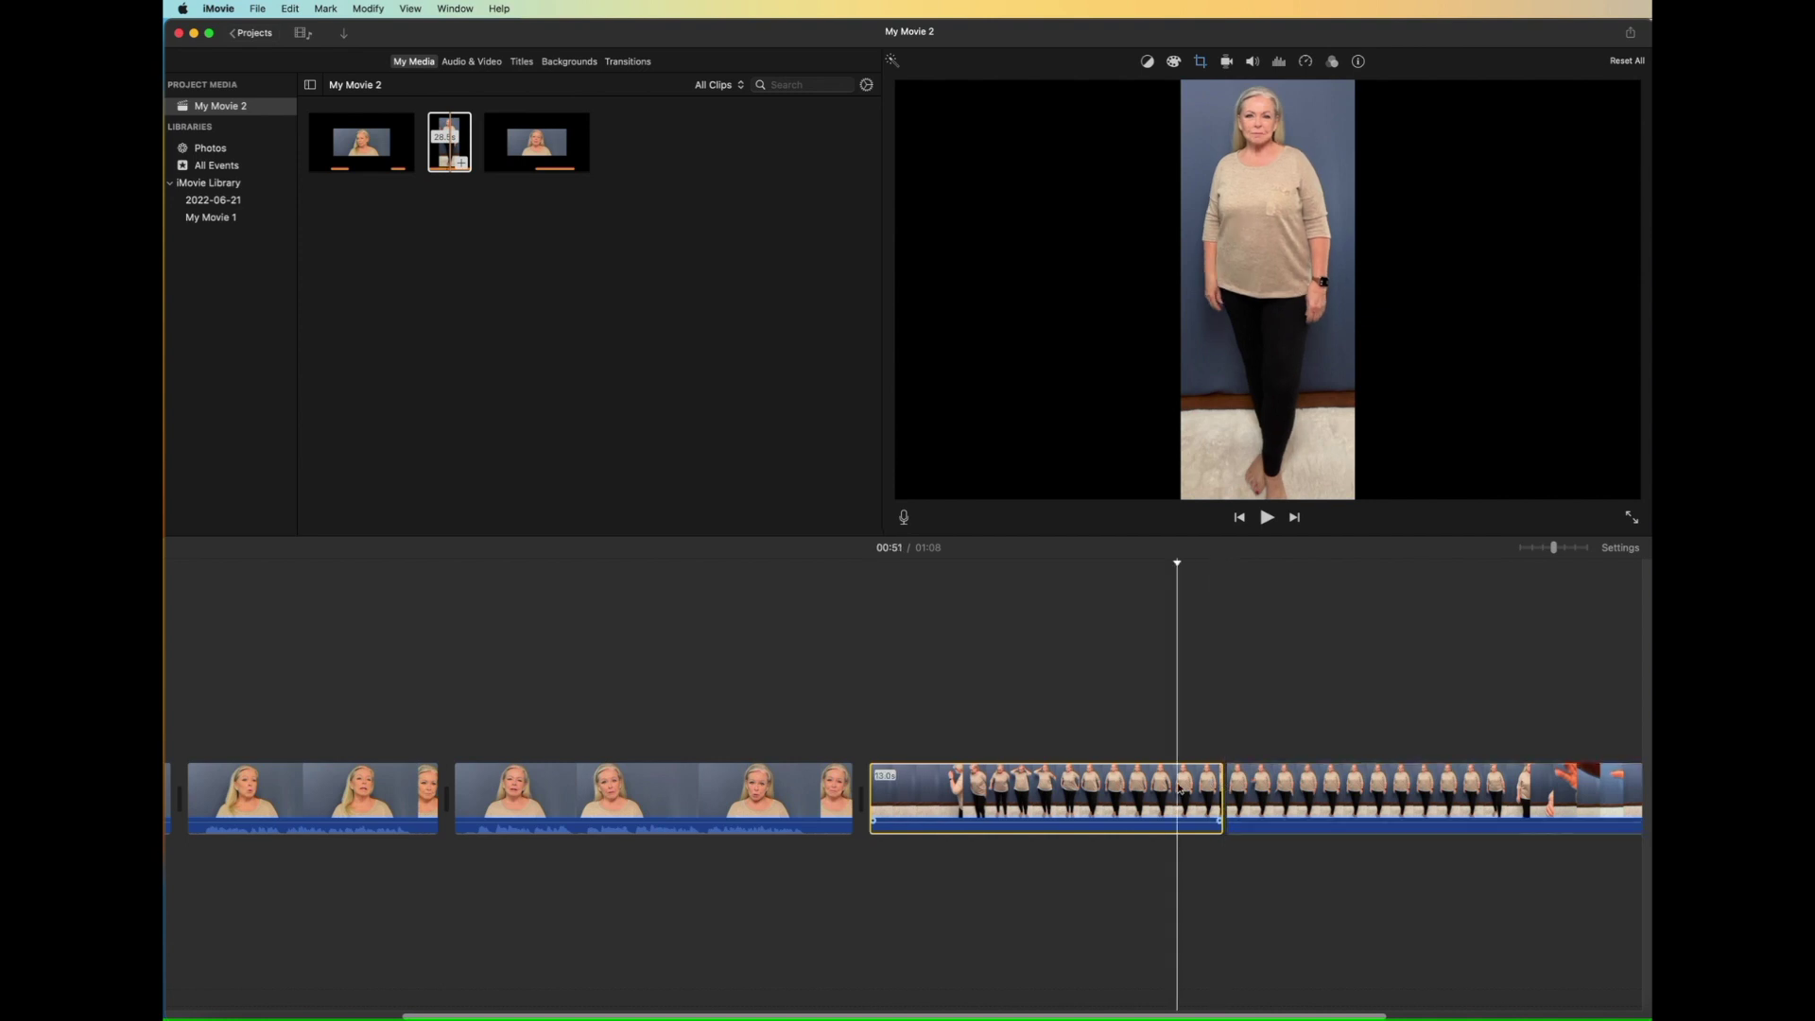
key(Delete)
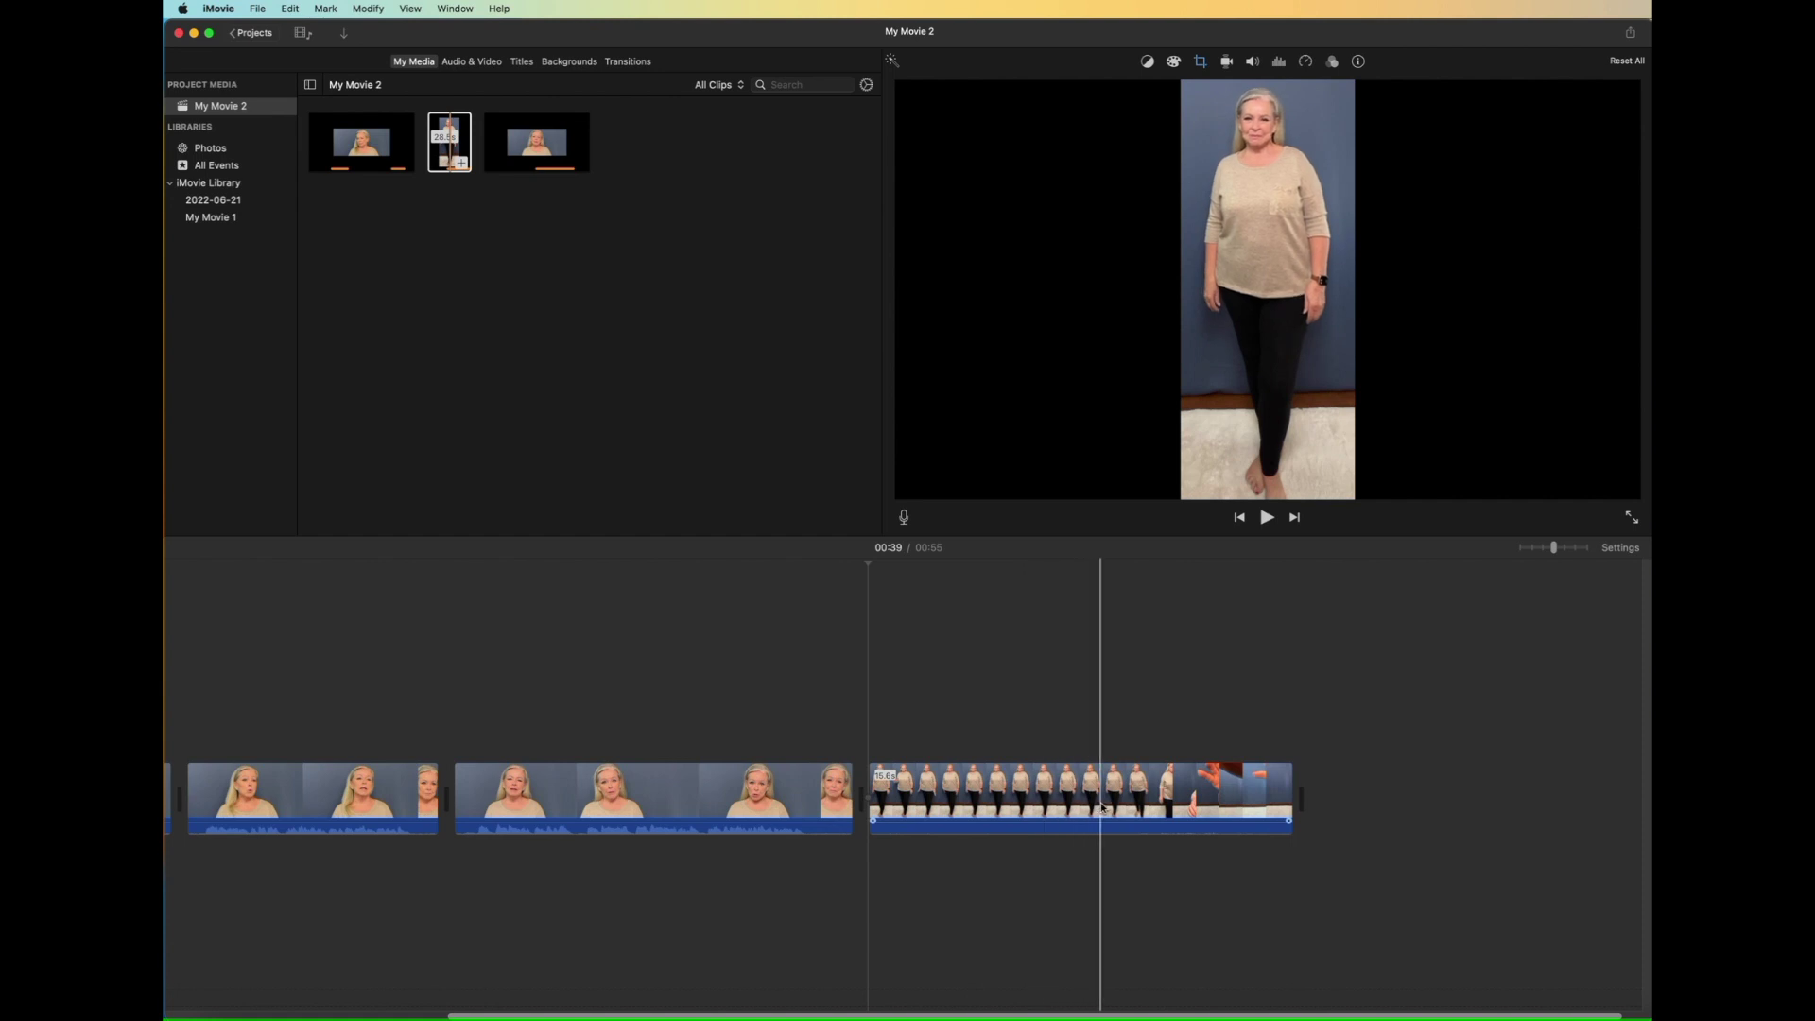
- Split the full-length clip at 00:43 and 00:47, and delete the first and last segments to keep the middle one
click(977, 797)
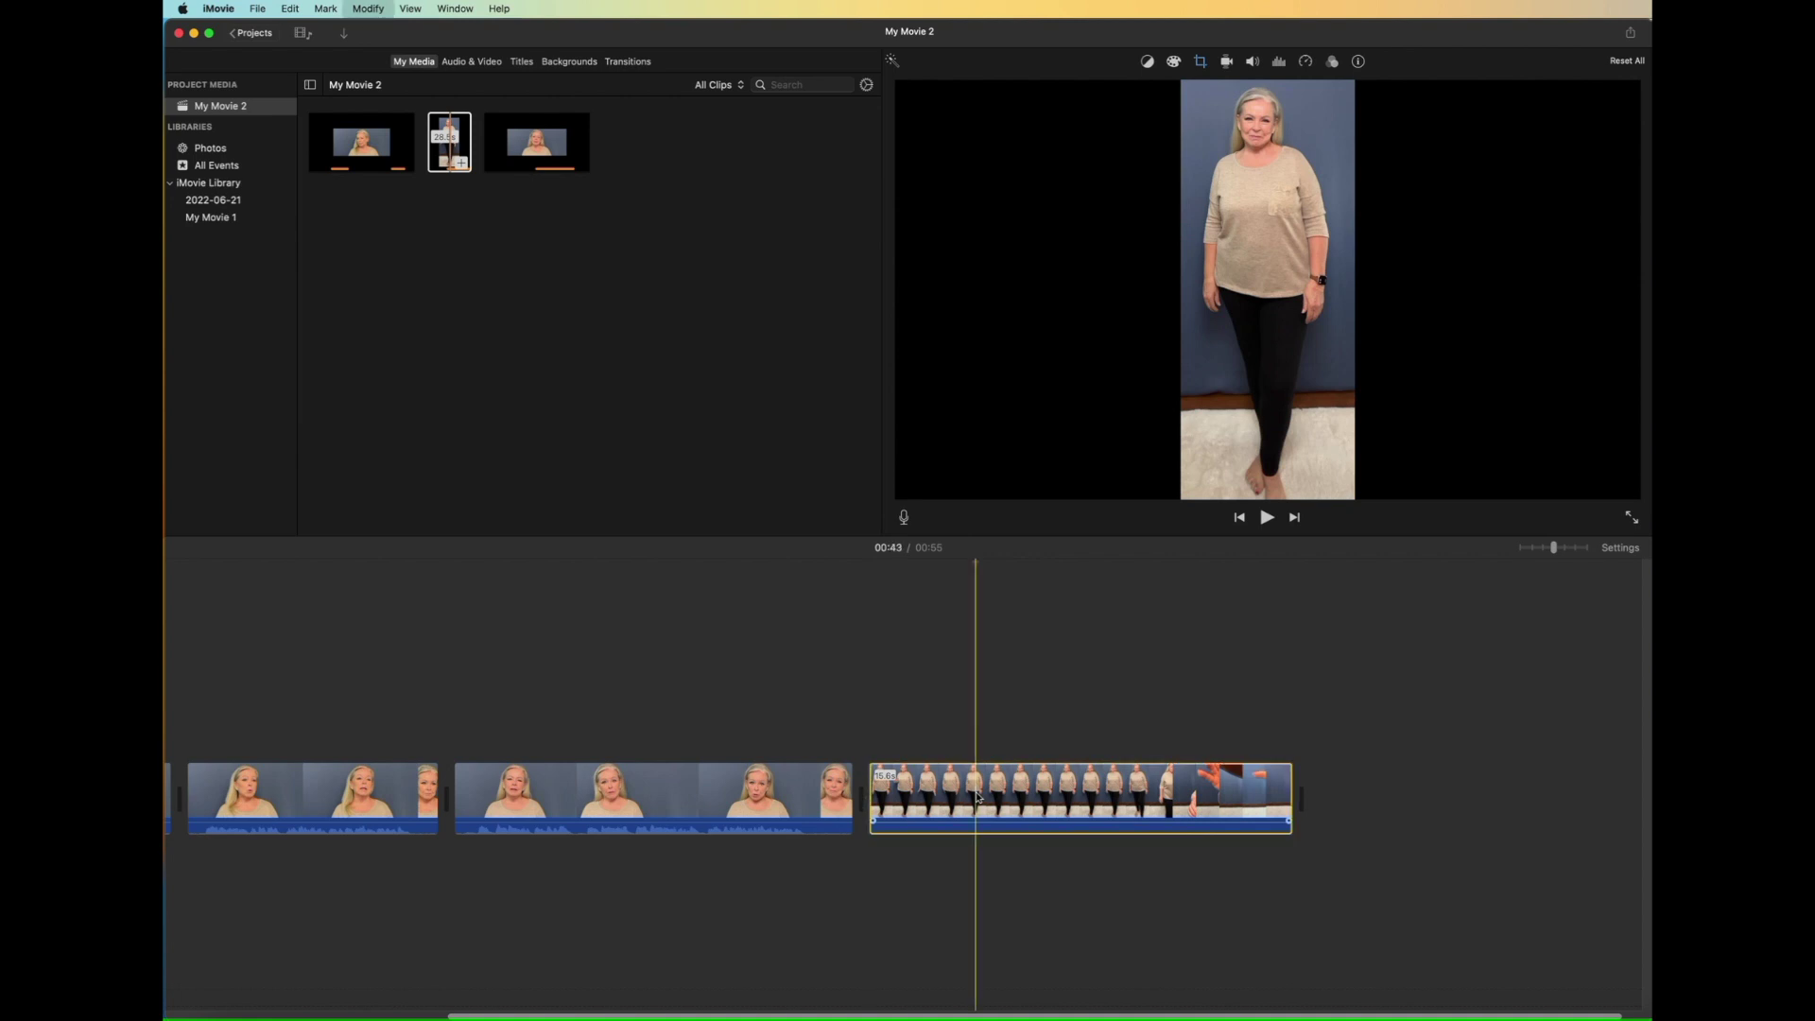
key(super+b)
key(space)
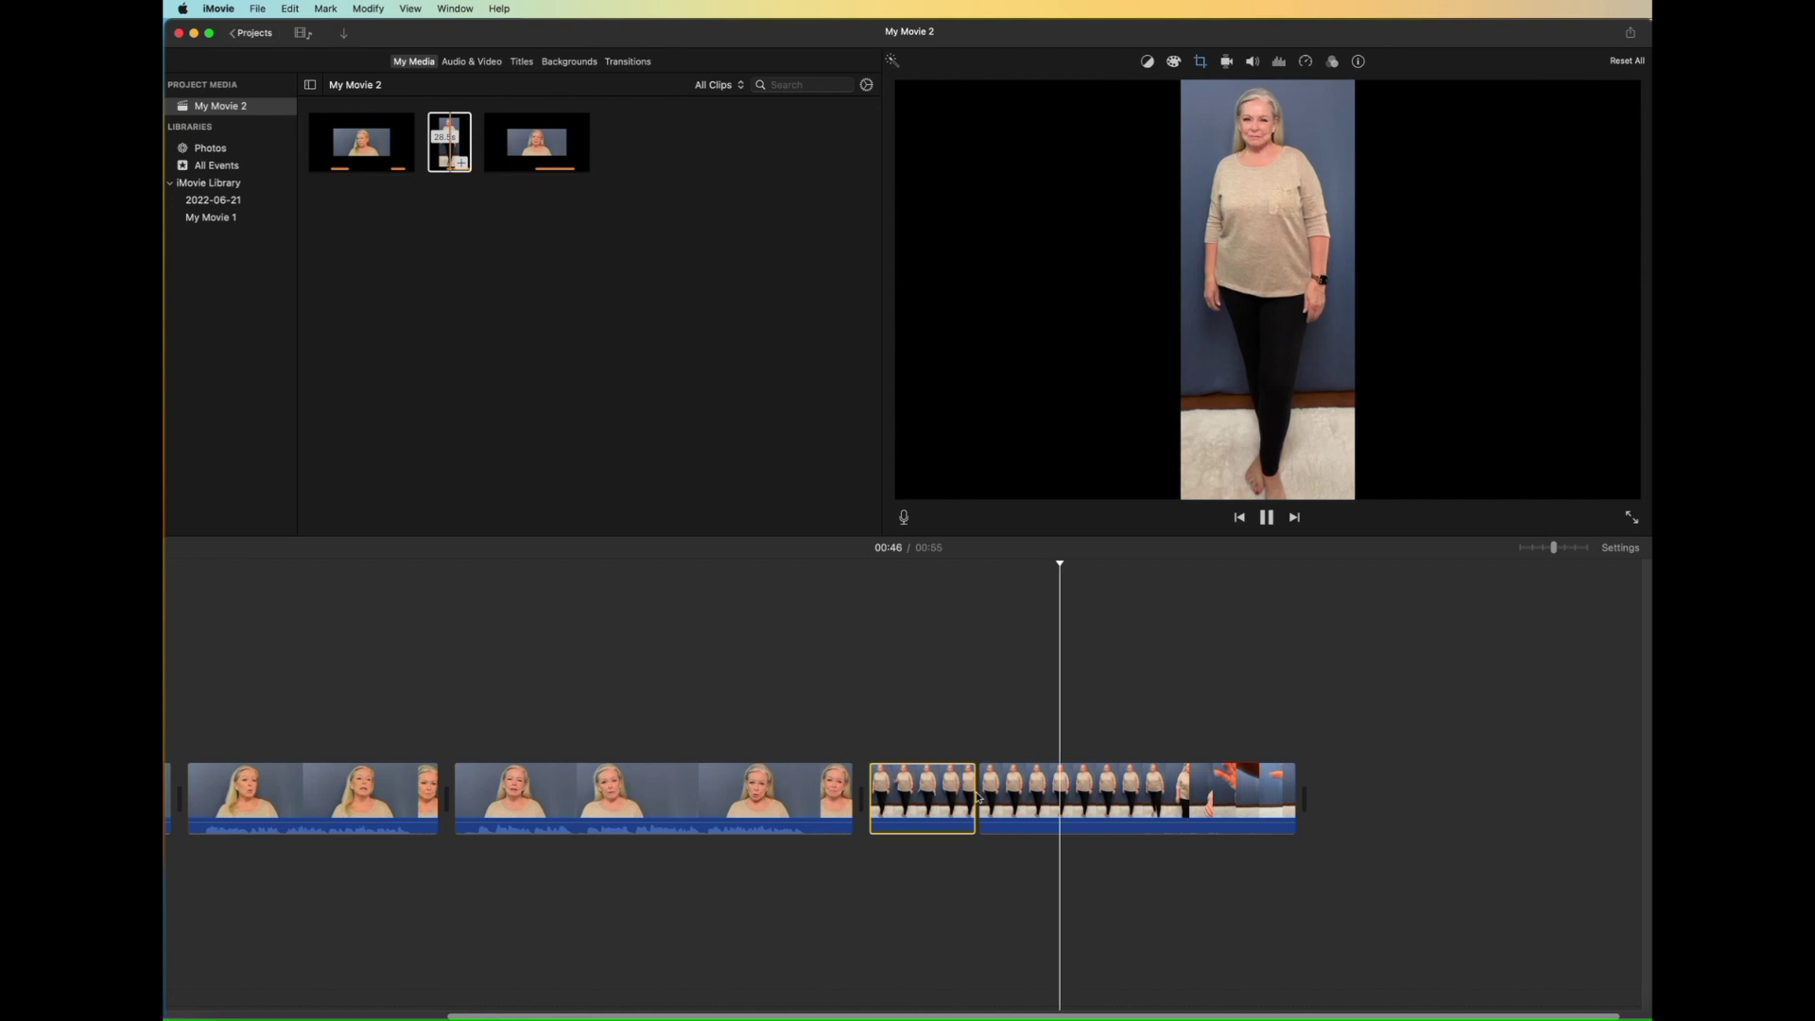
click(1090, 803)
key(super+b)
click(1158, 786)
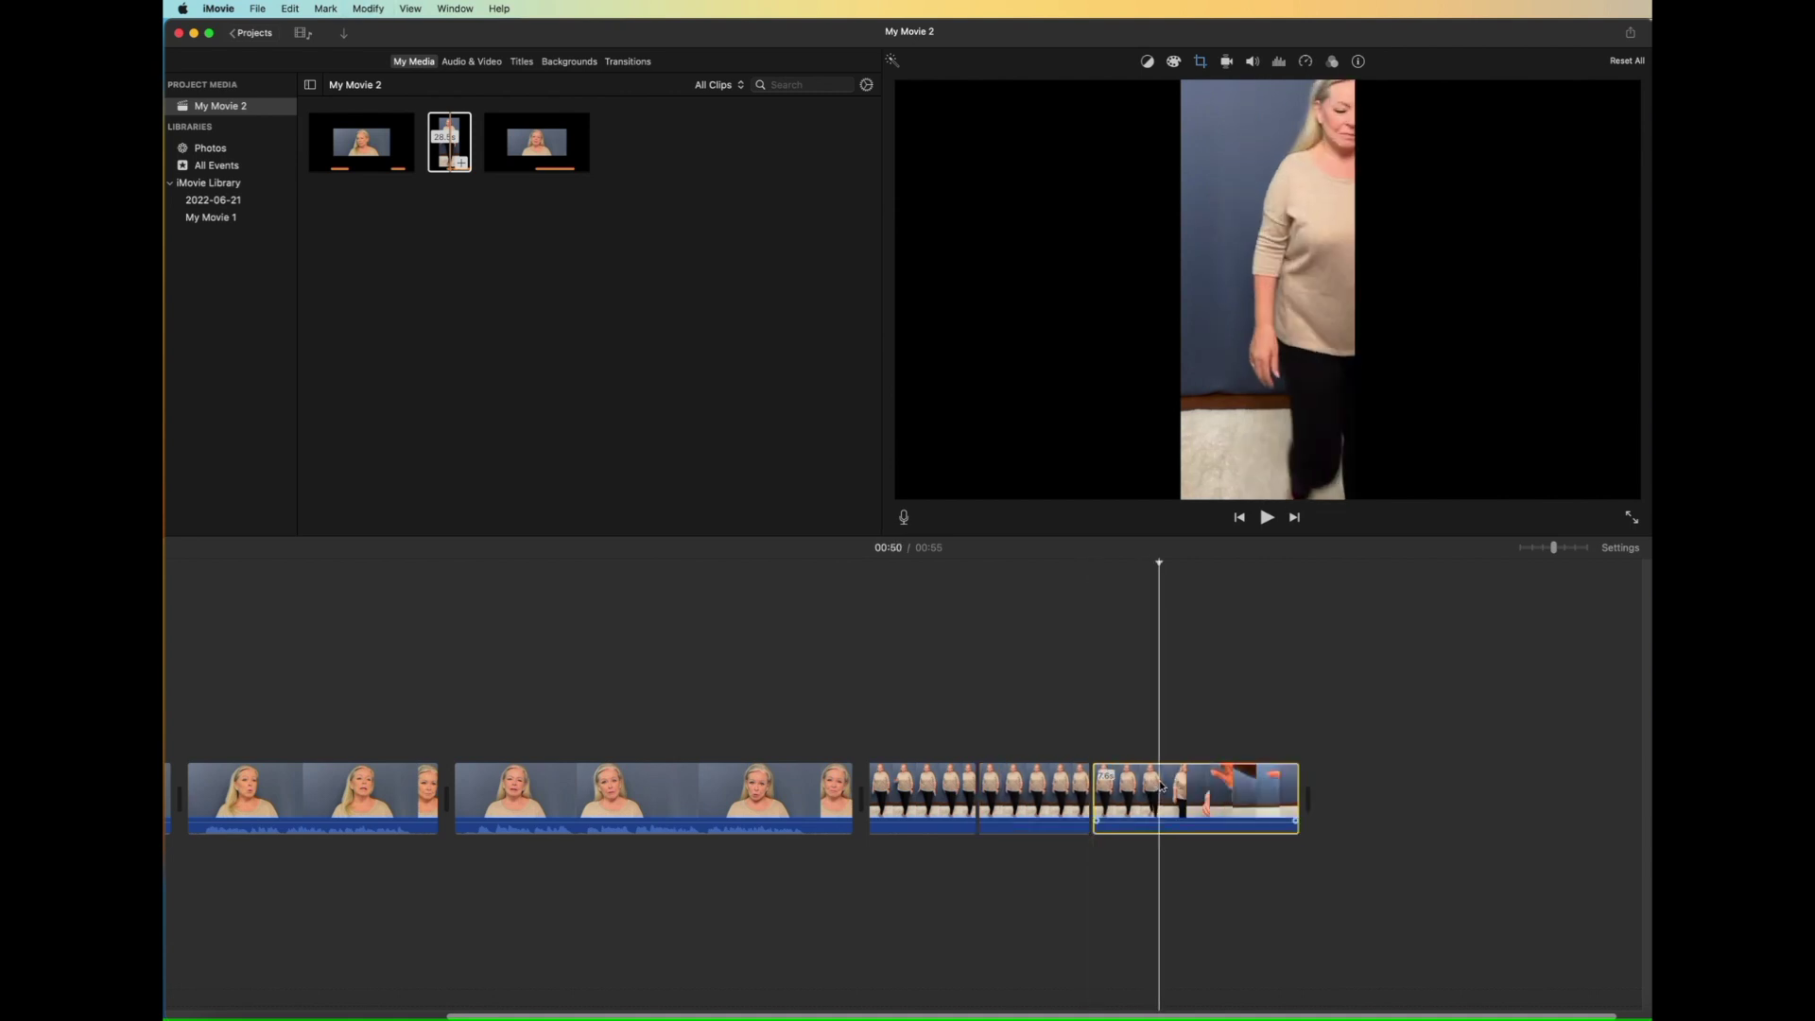
key(Delete)
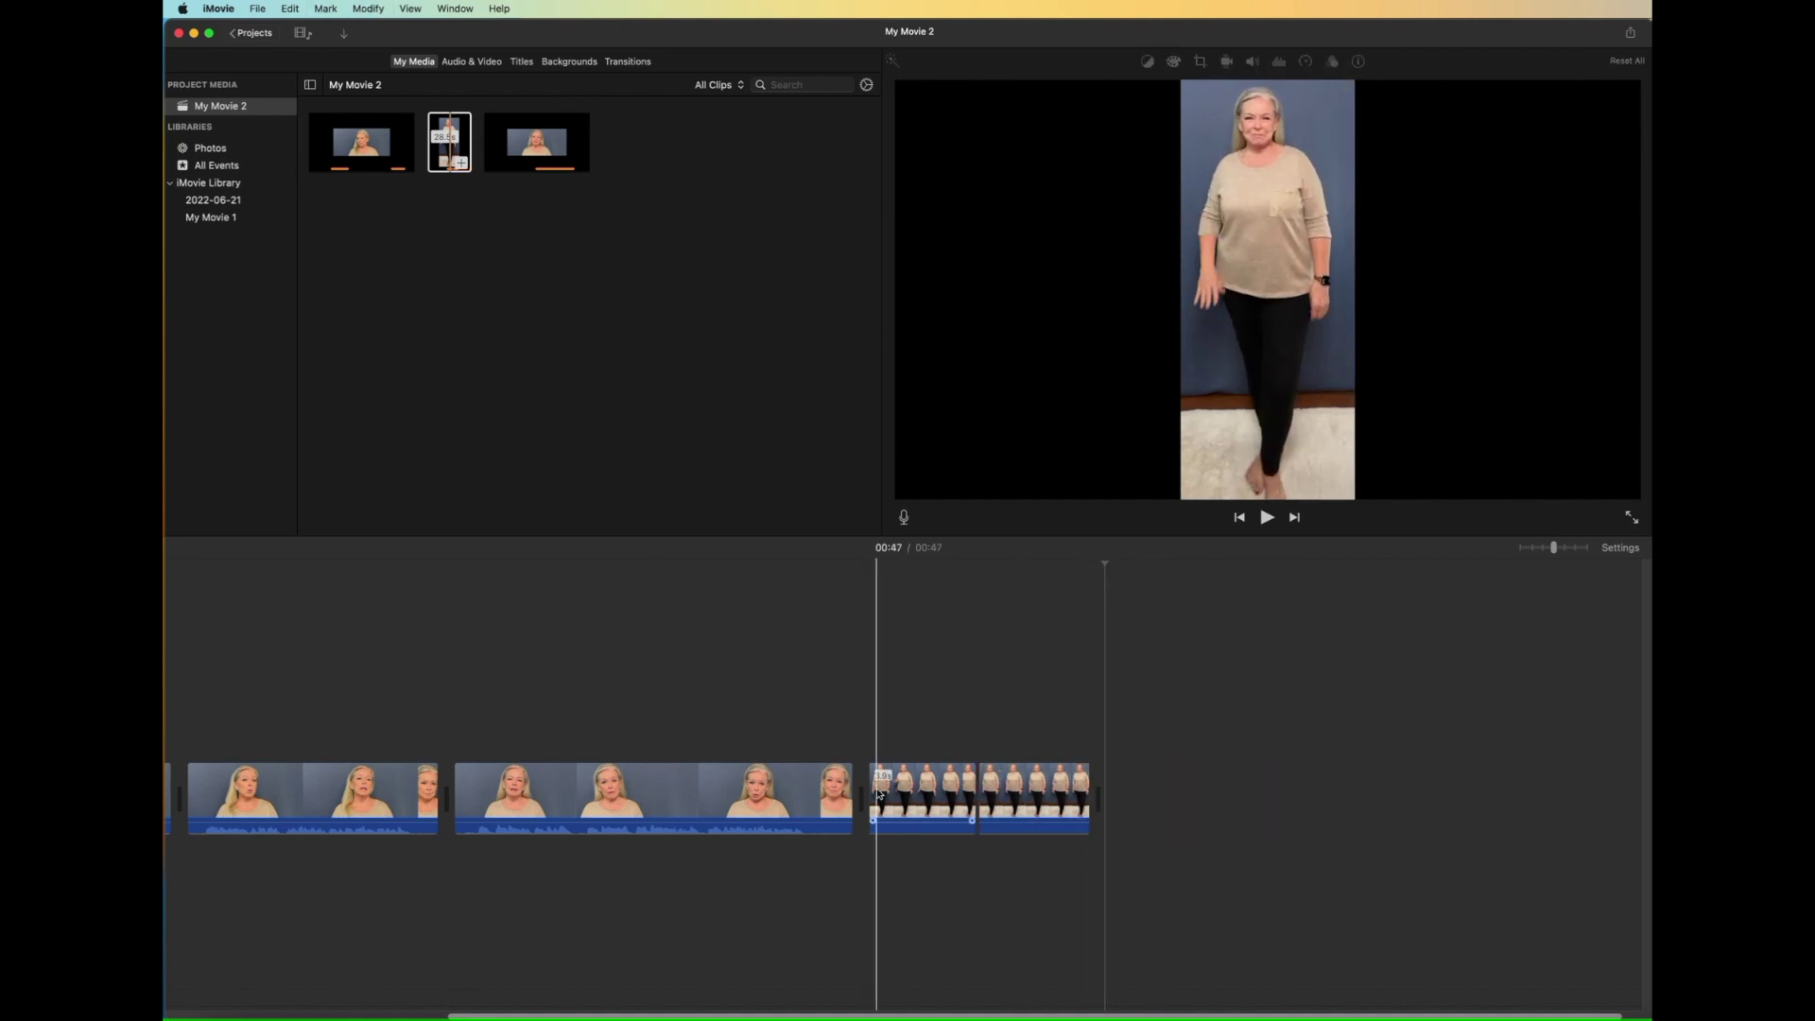
key(Delete)
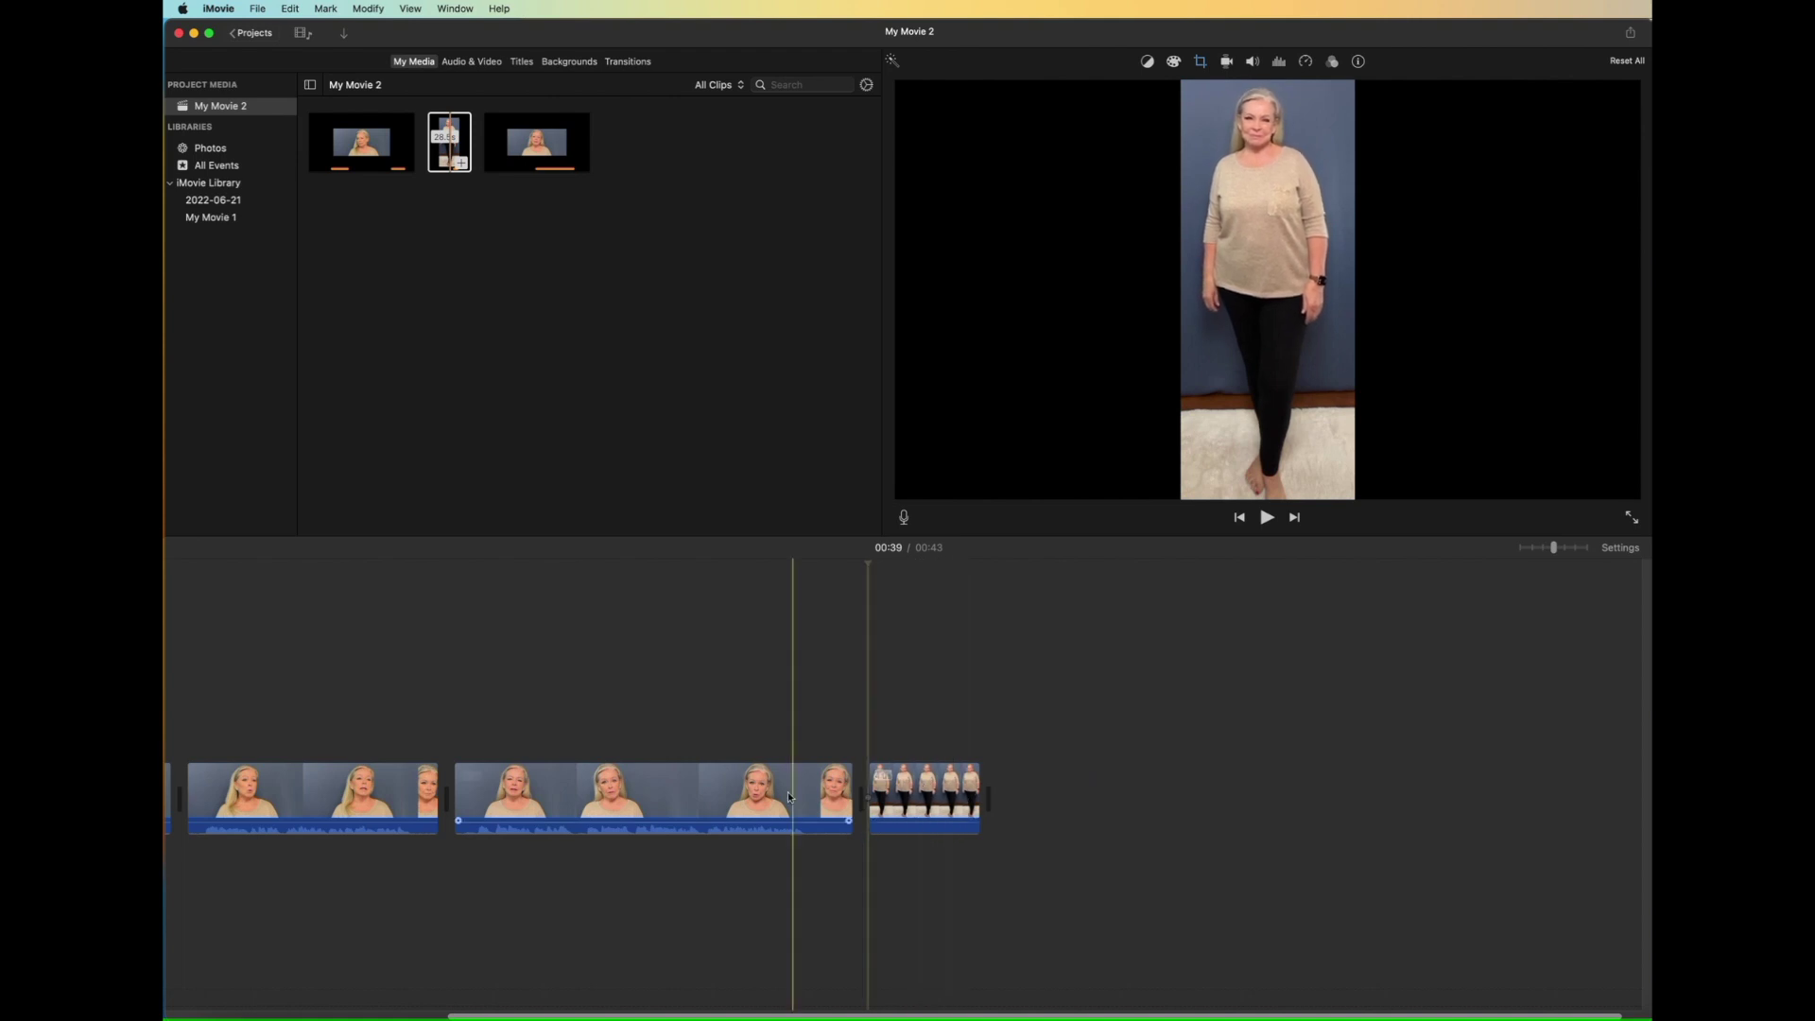
- Move the trimmed full-length clip above the third talking clip as an overlay starting at about 00:27 and preview it
click(570, 796)
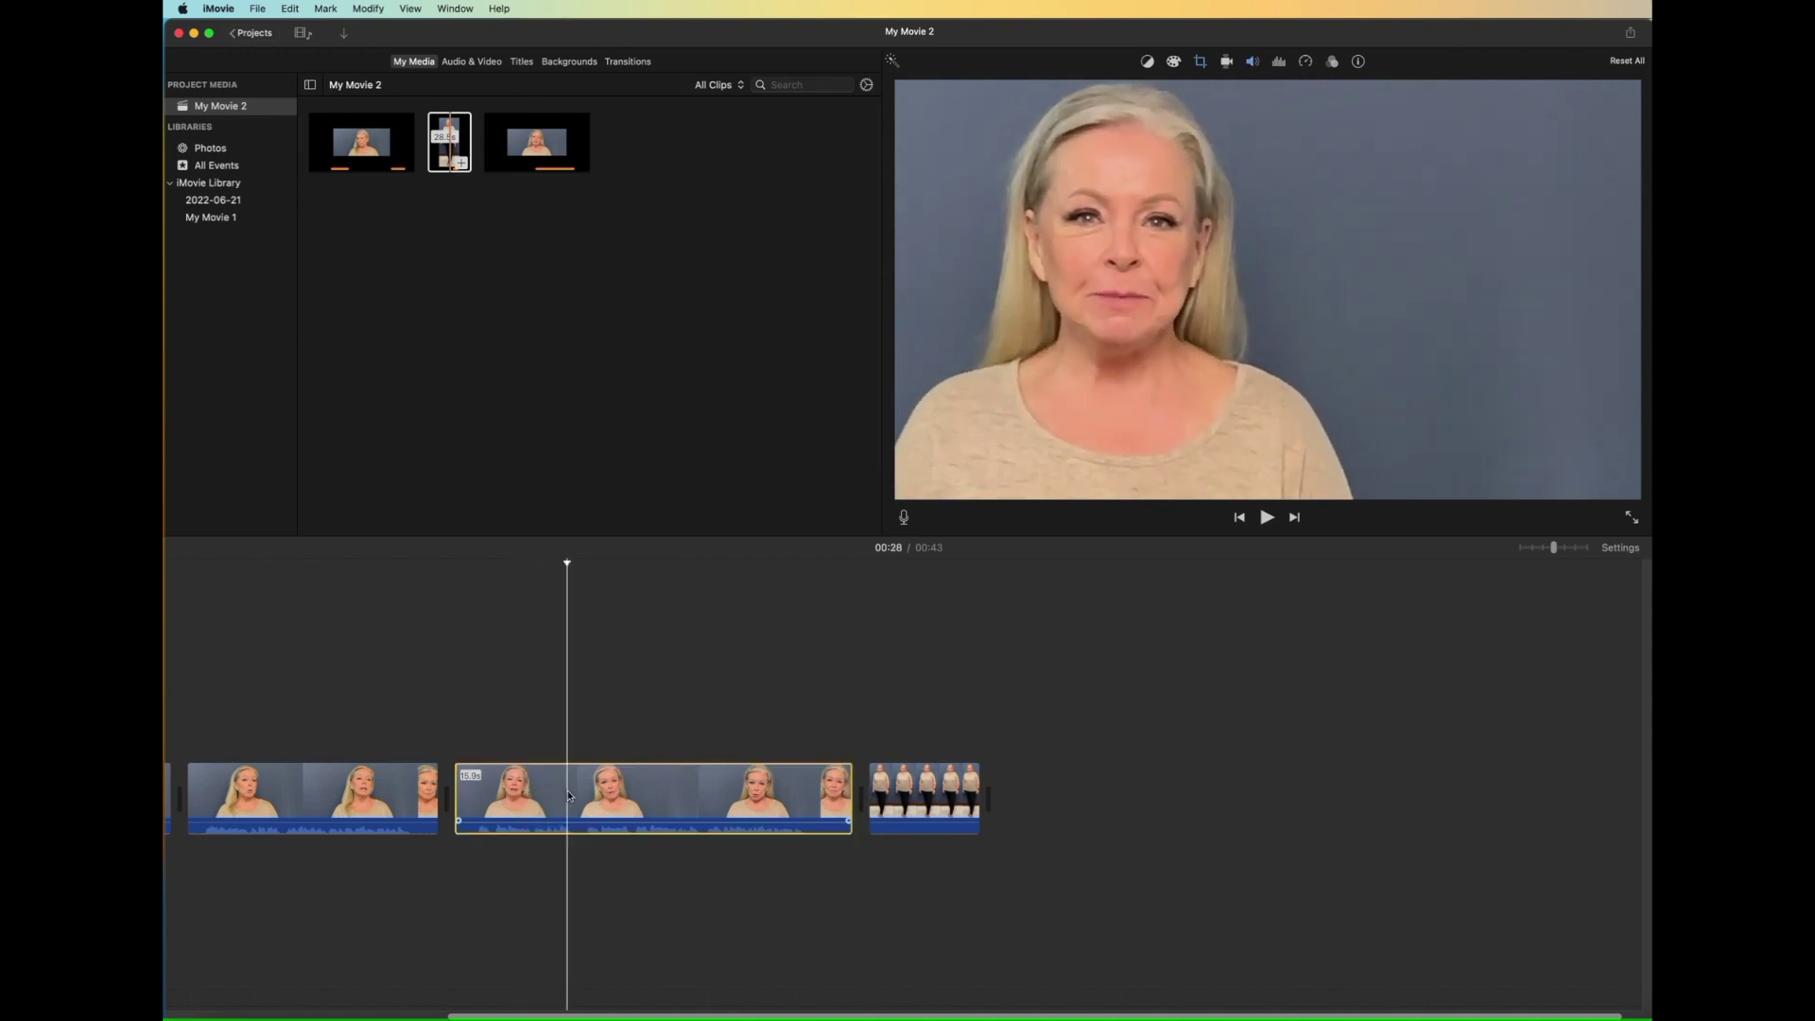
click(927, 796)
drag(927, 796, 607, 728)
key(space)
click(477, 831)
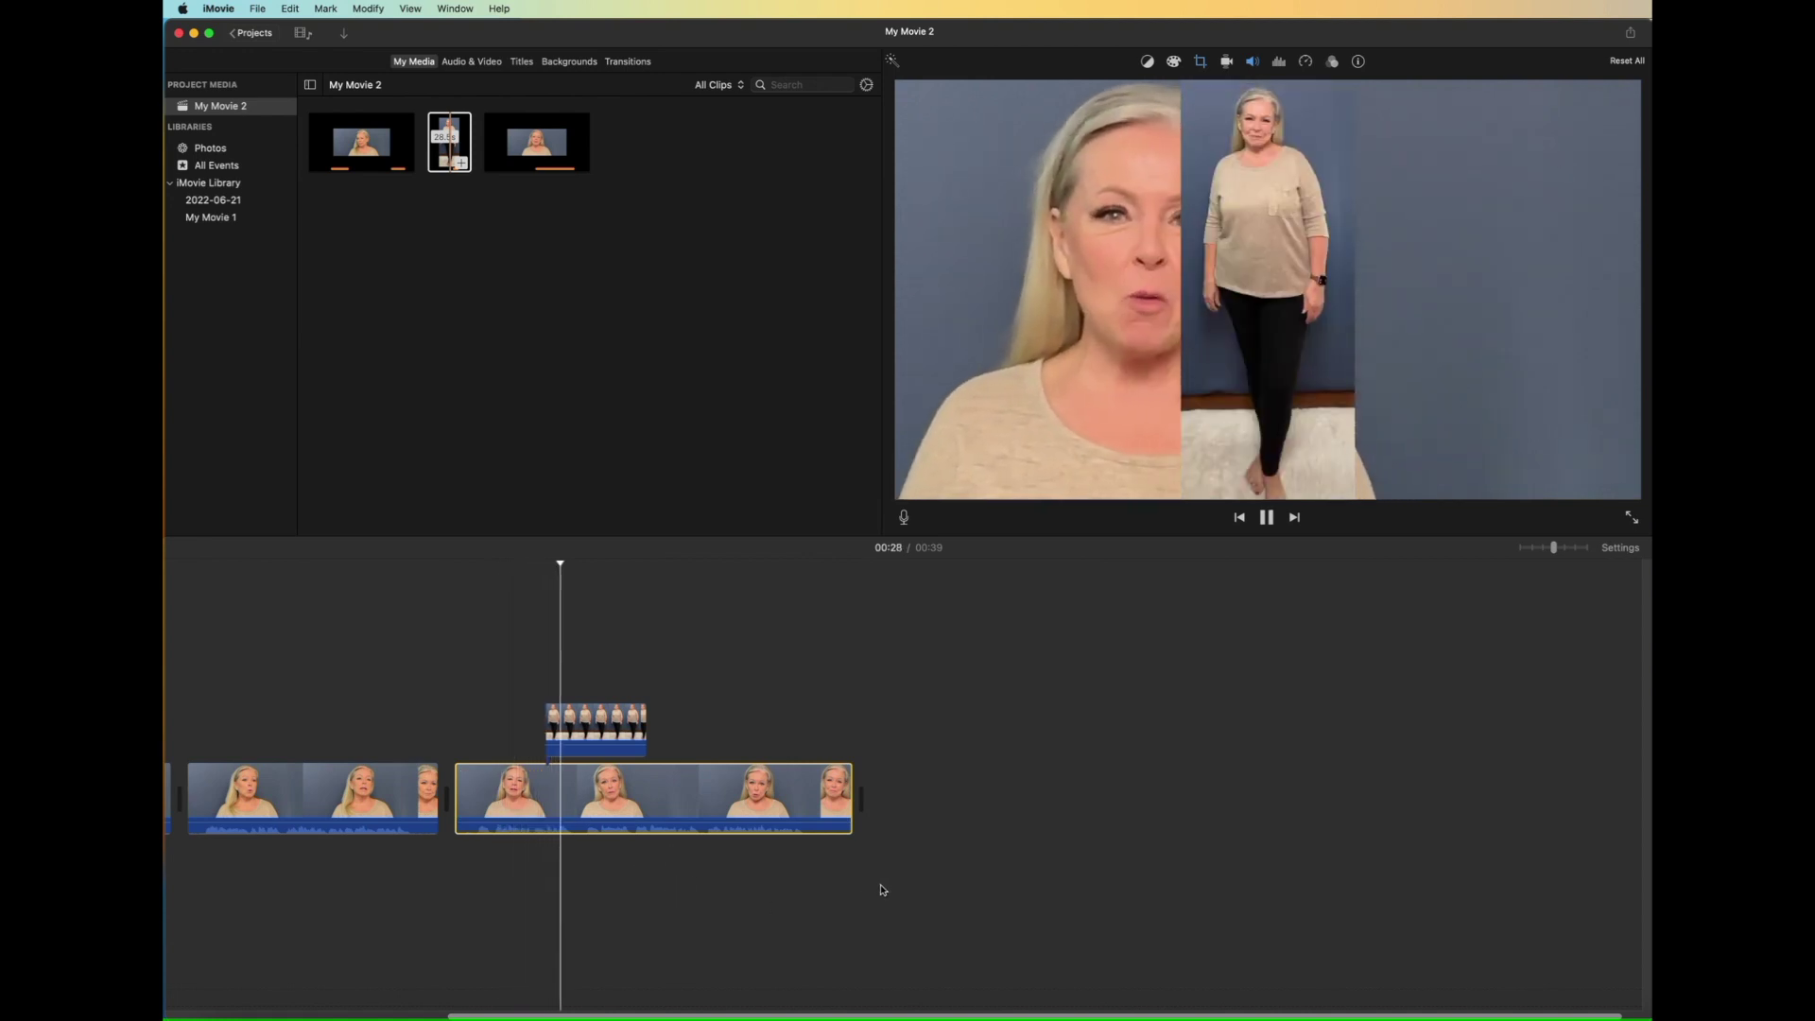
key(space)
- Set the overlay clip to Picture in Picture and enlarge it to nearly full frame height beside the speaker
click(581, 730)
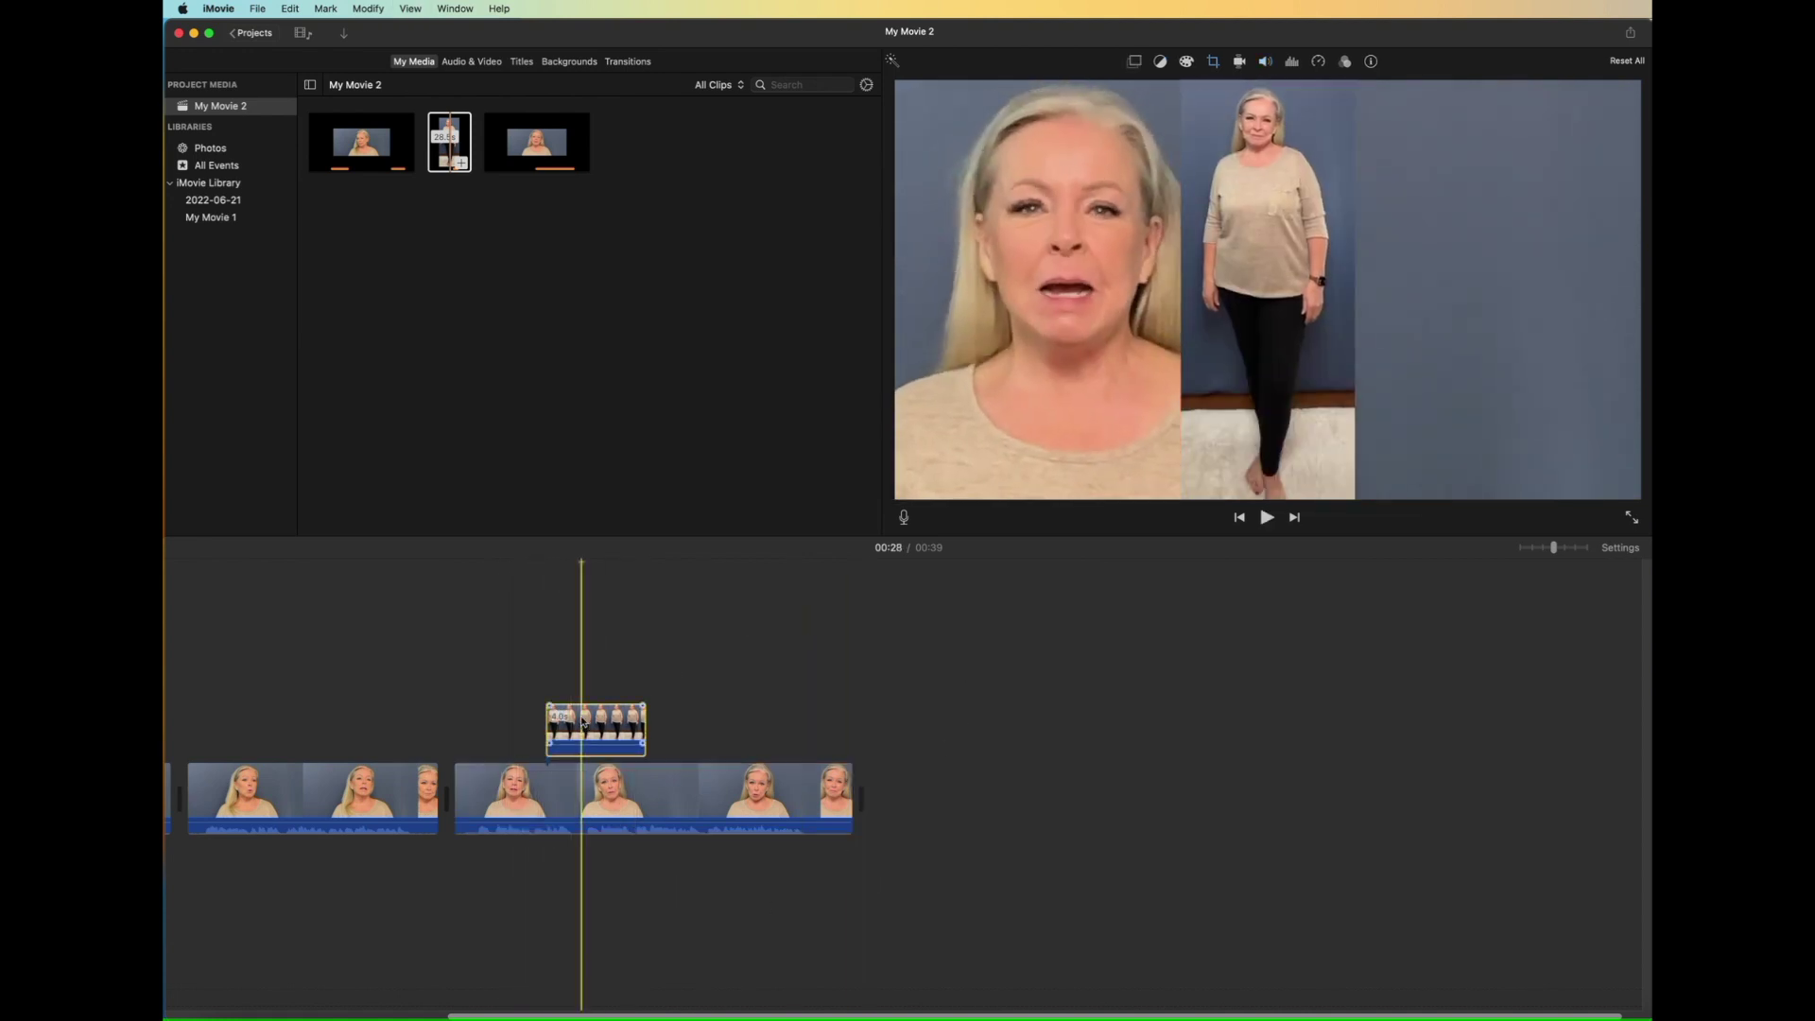
click(1133, 62)
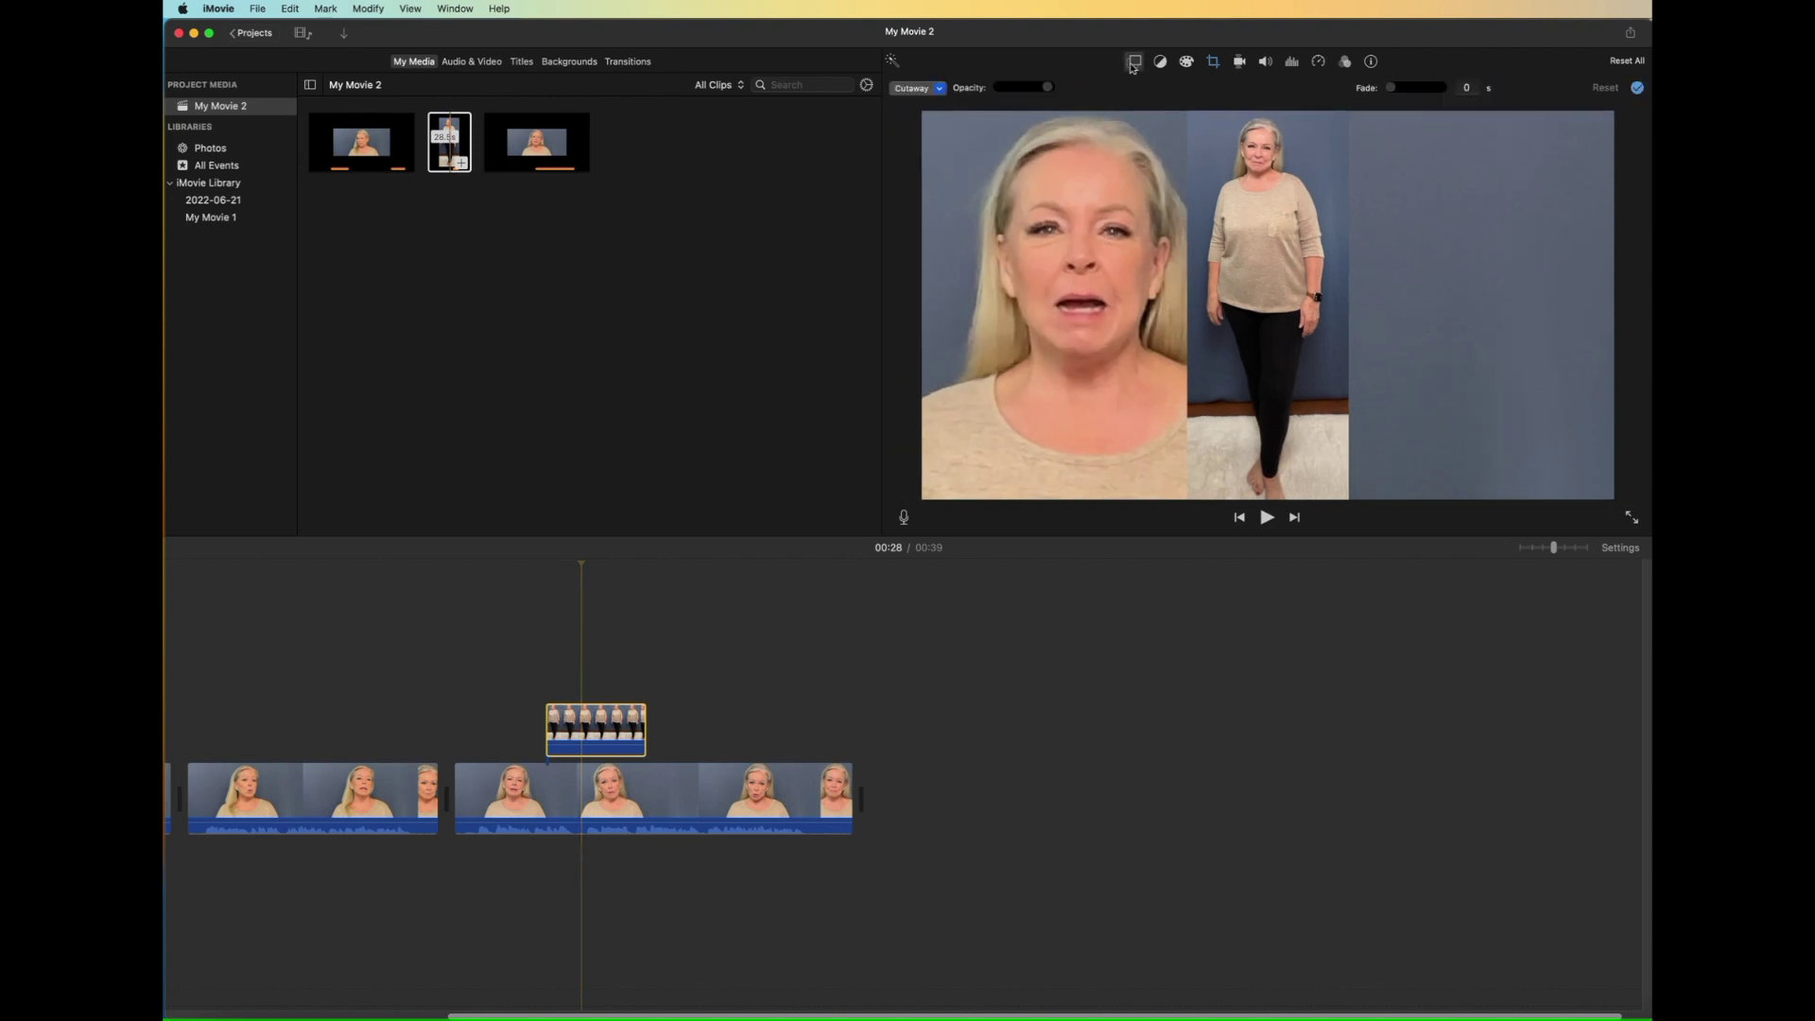
click(940, 89)
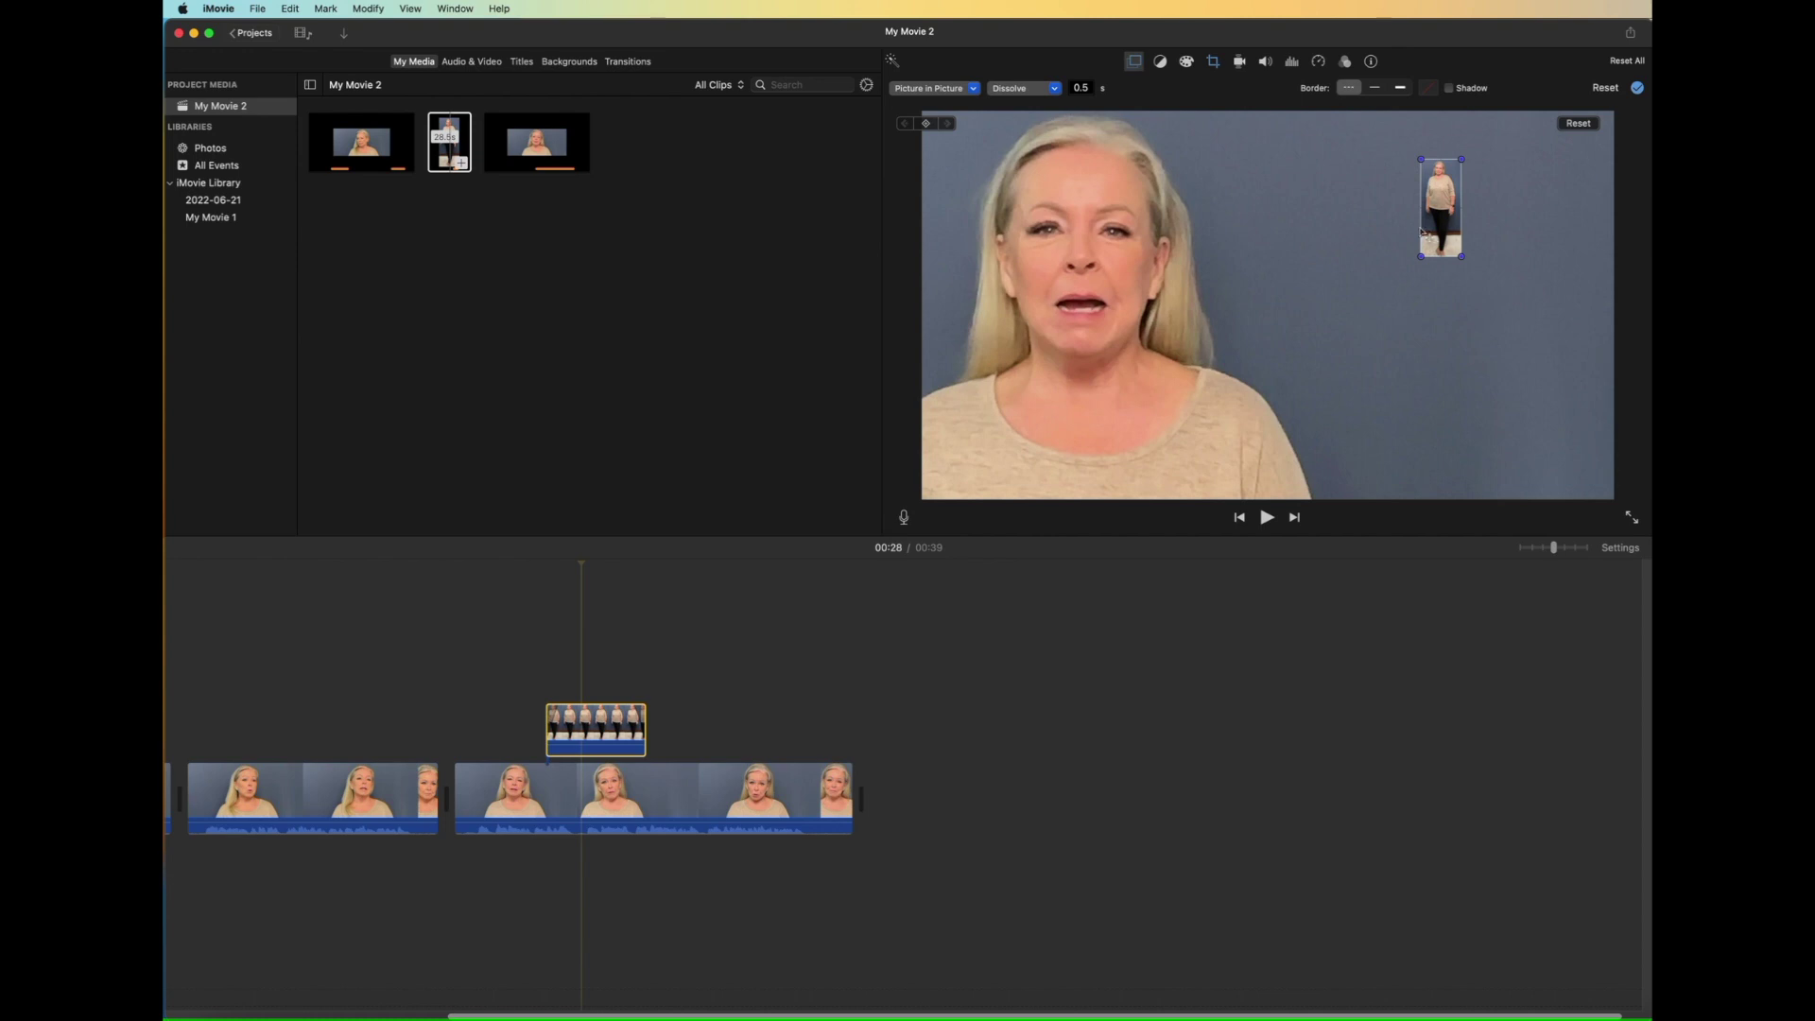
drag(1438, 215, 1578, 175)
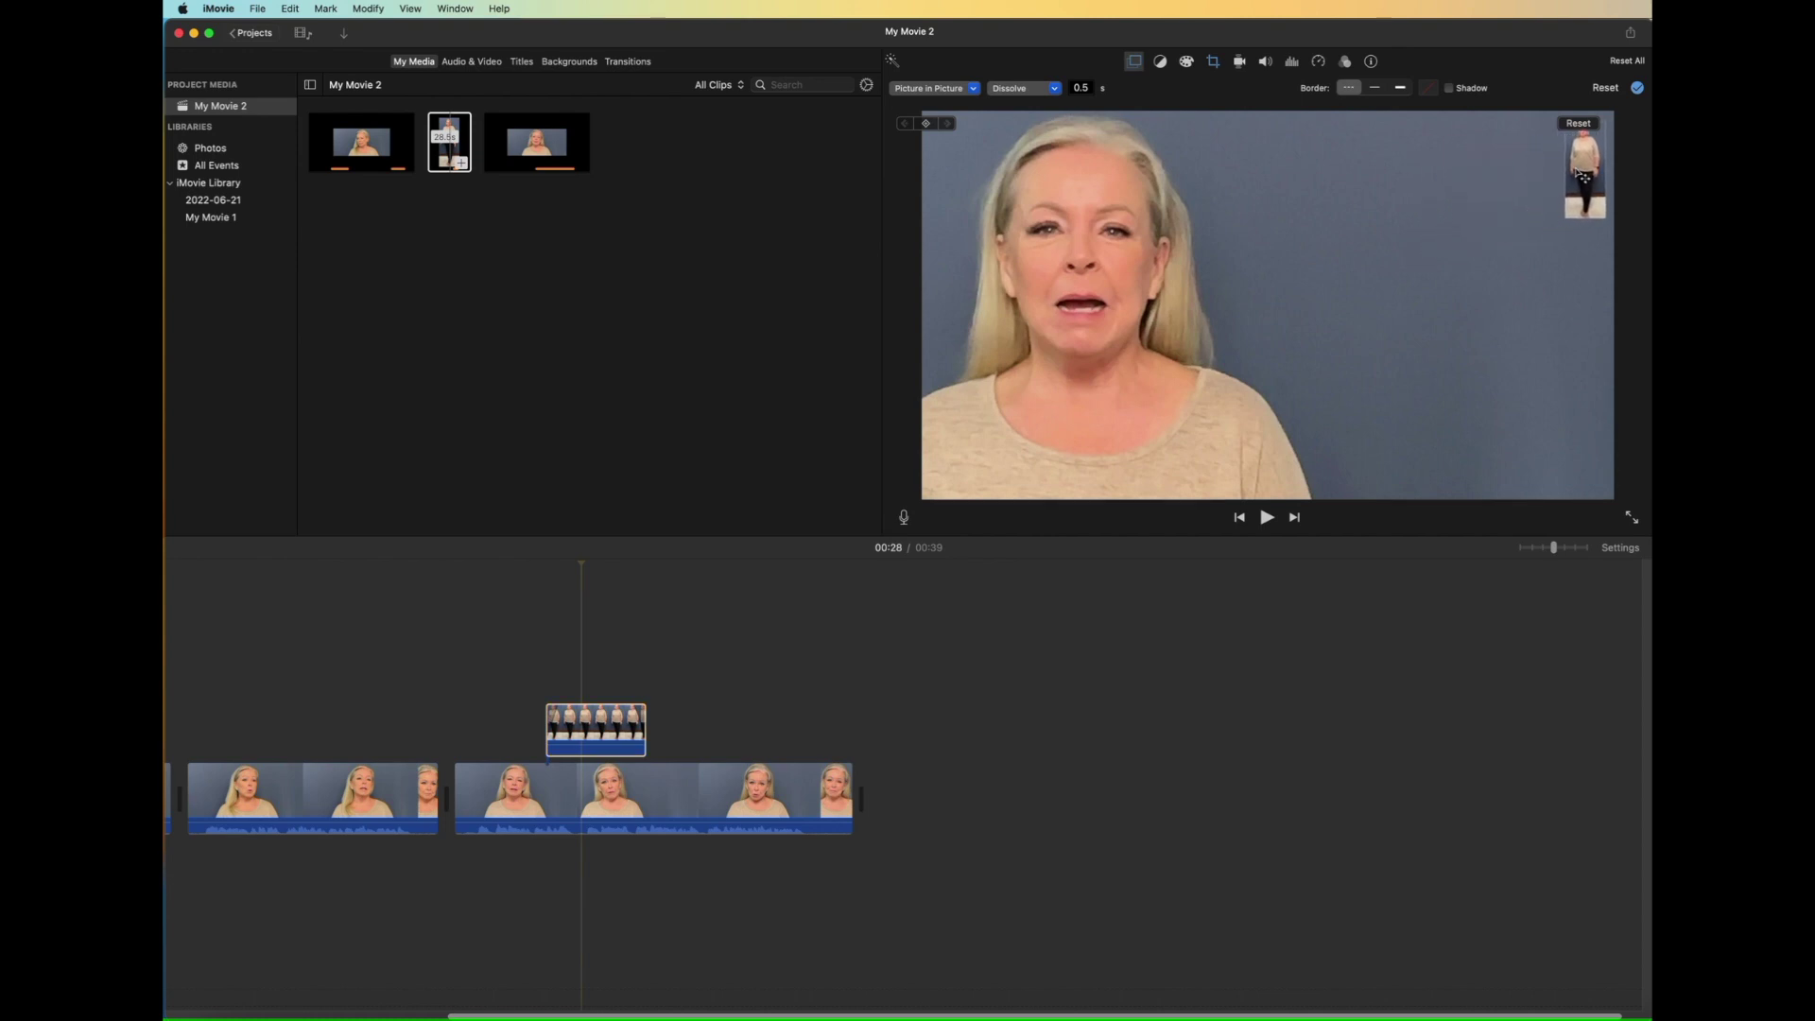
drag(1561, 217, 1446, 340)
drag(1551, 324, 1522, 324)
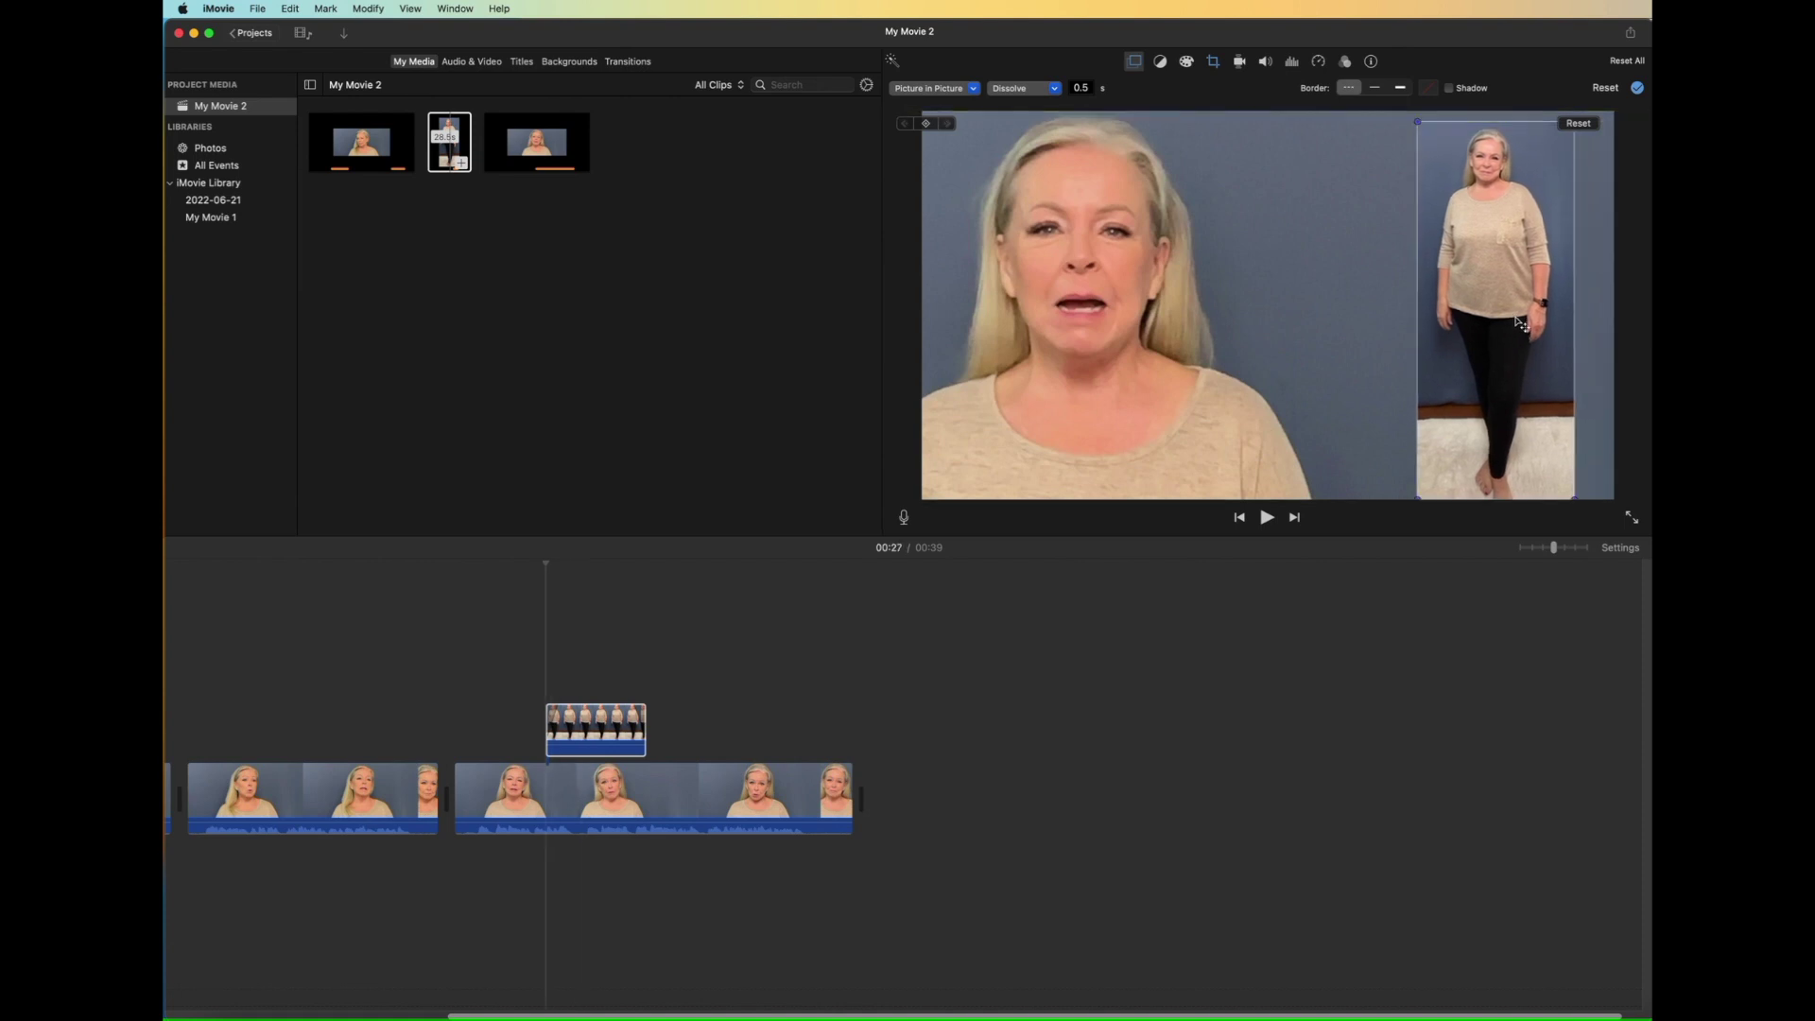
- Lengthen the picture-in-picture overlay's Dissolve to 0.90 s and play back the sequence
key(Up)
key(Up)
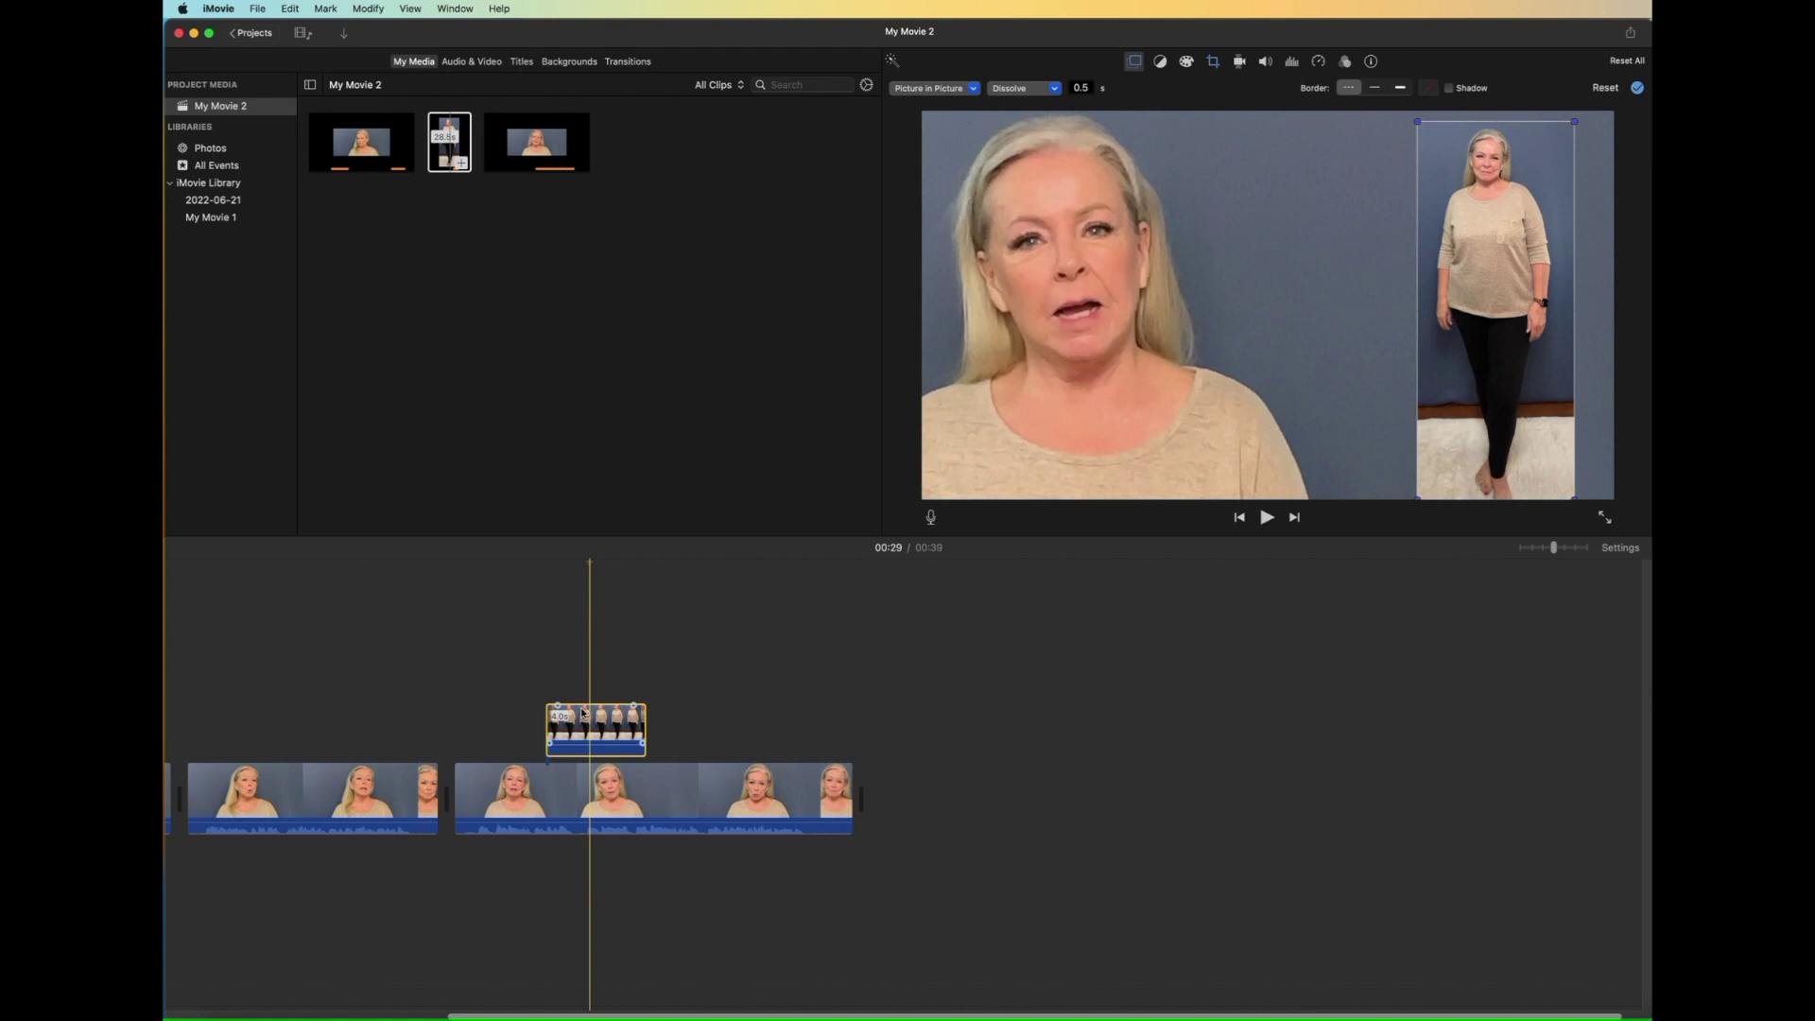
drag(557, 706, 563, 706)
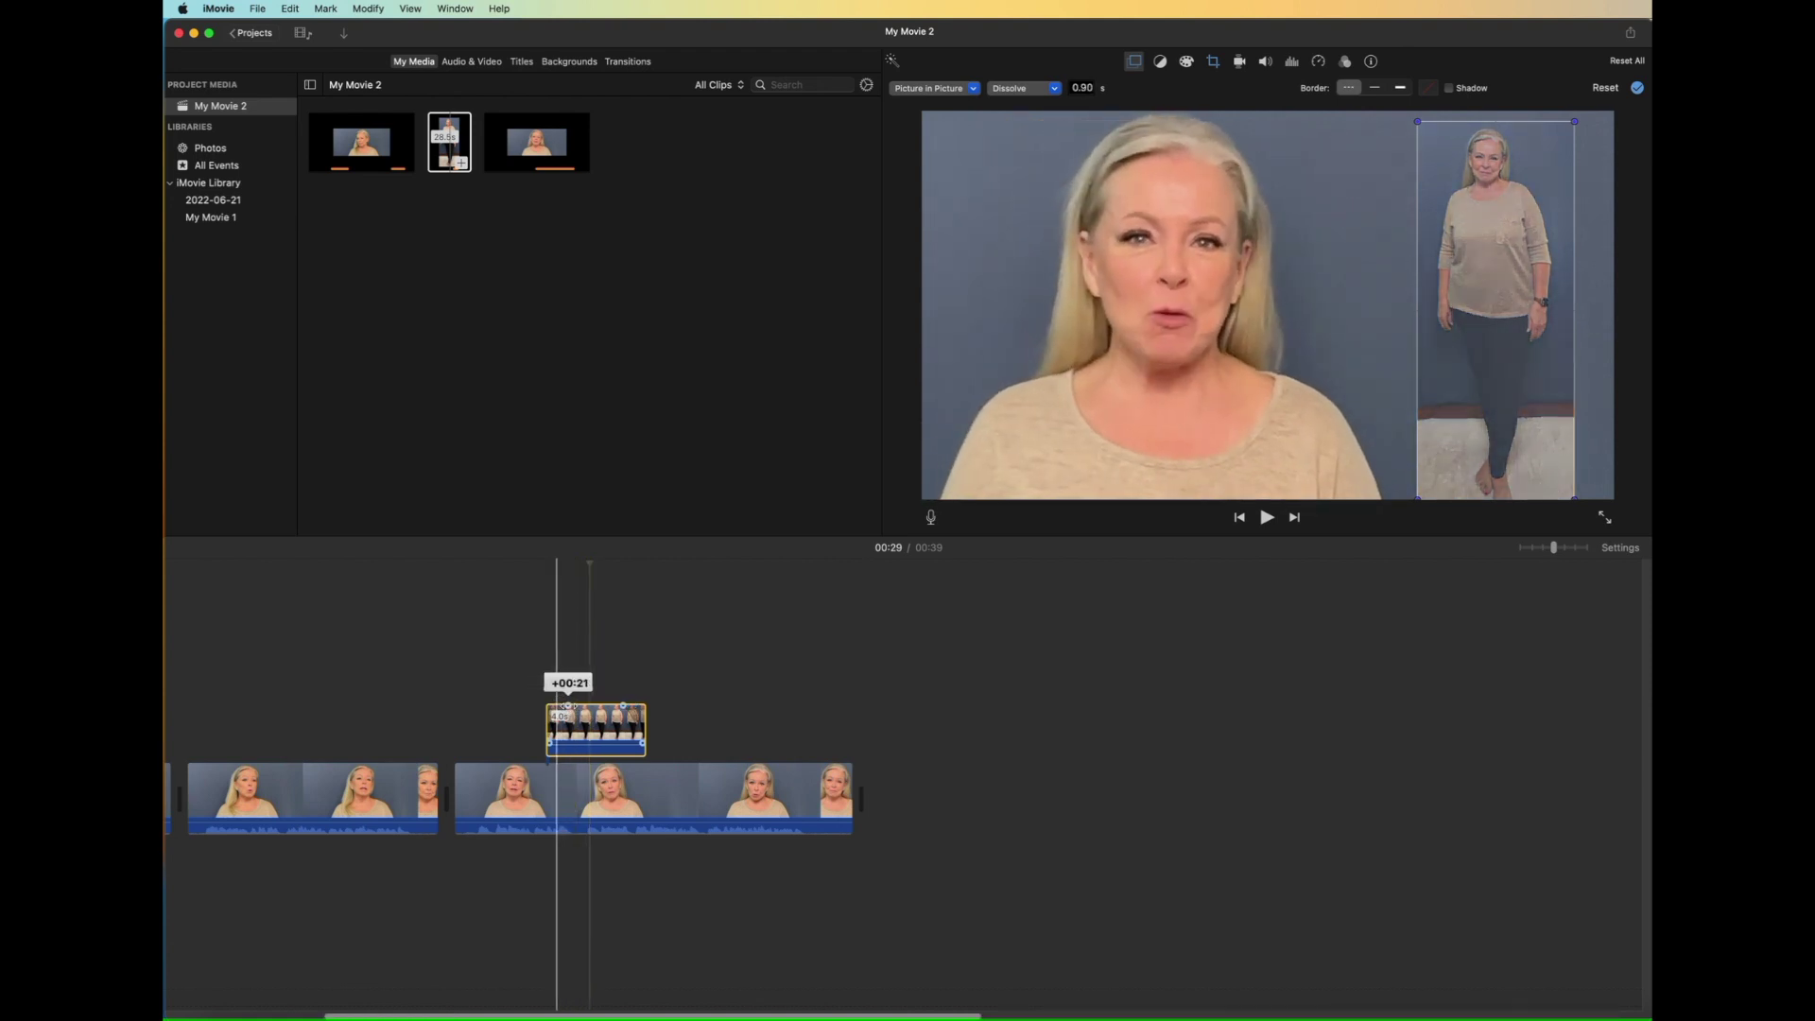
click(518, 861)
key(space)
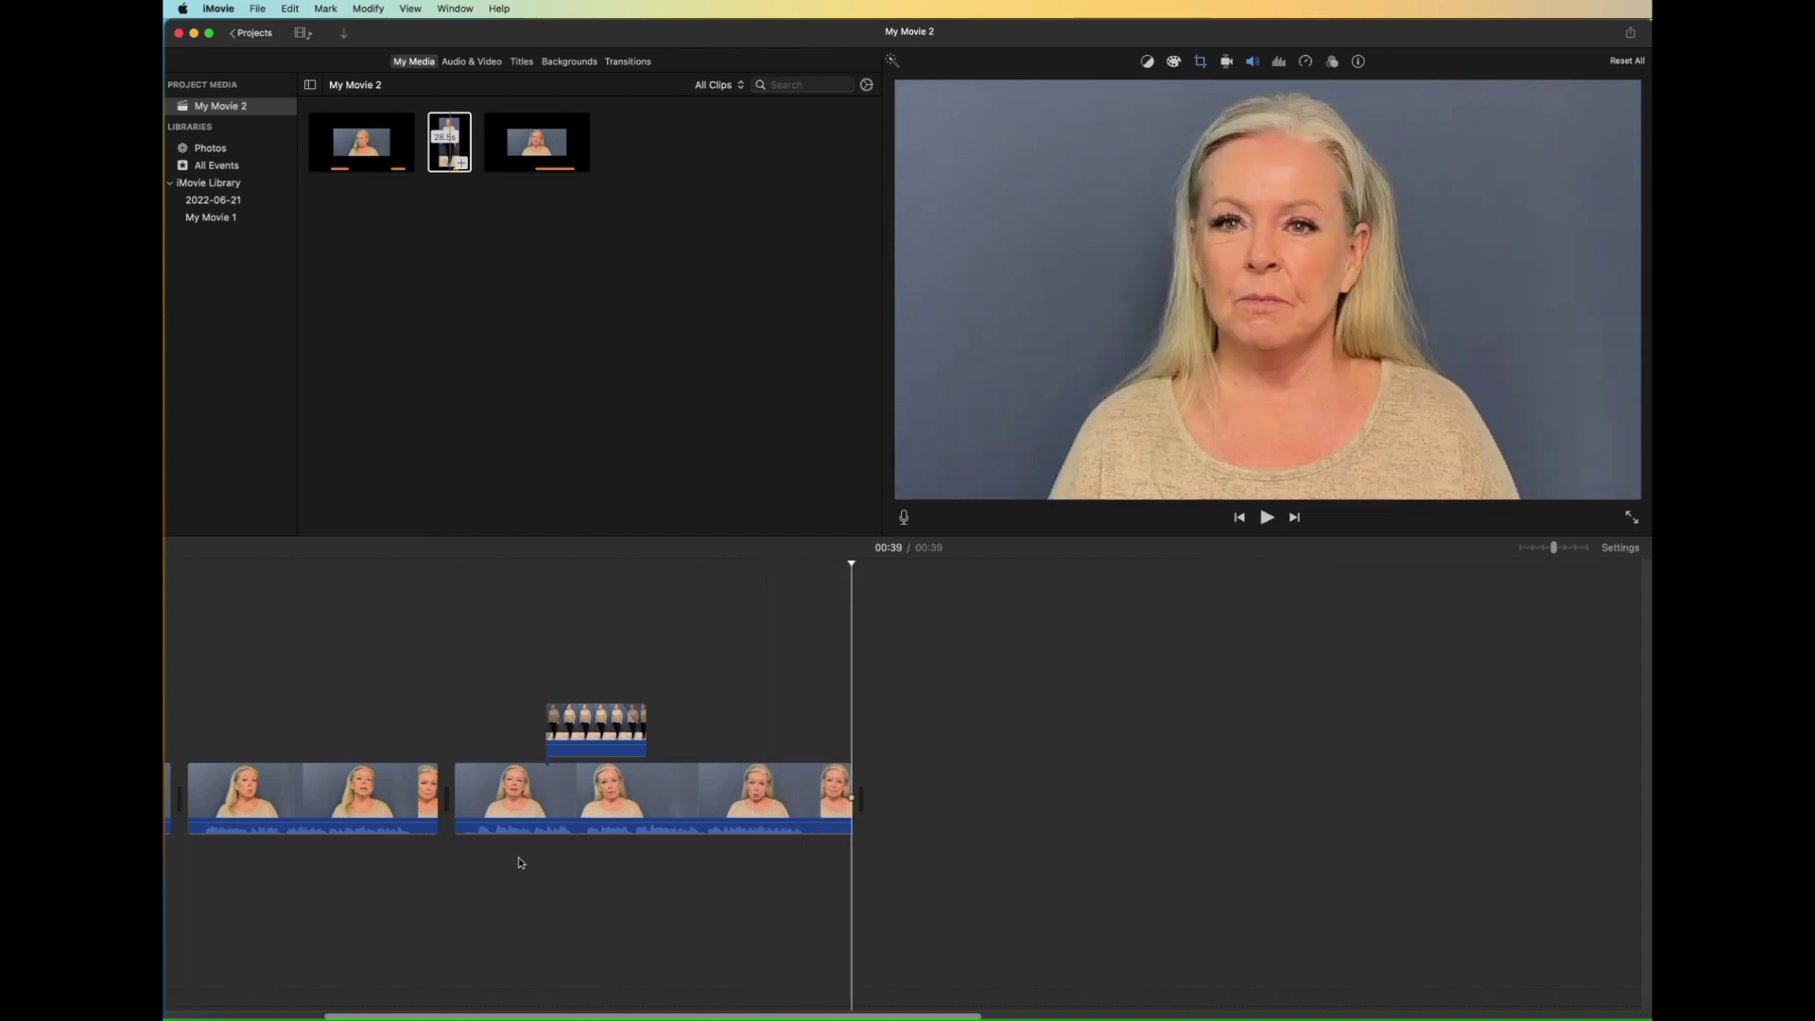
- Play the end of the third main clip, split it at 00:38, and delete the remaining footage after the split
key(space)
click(1098, 841)
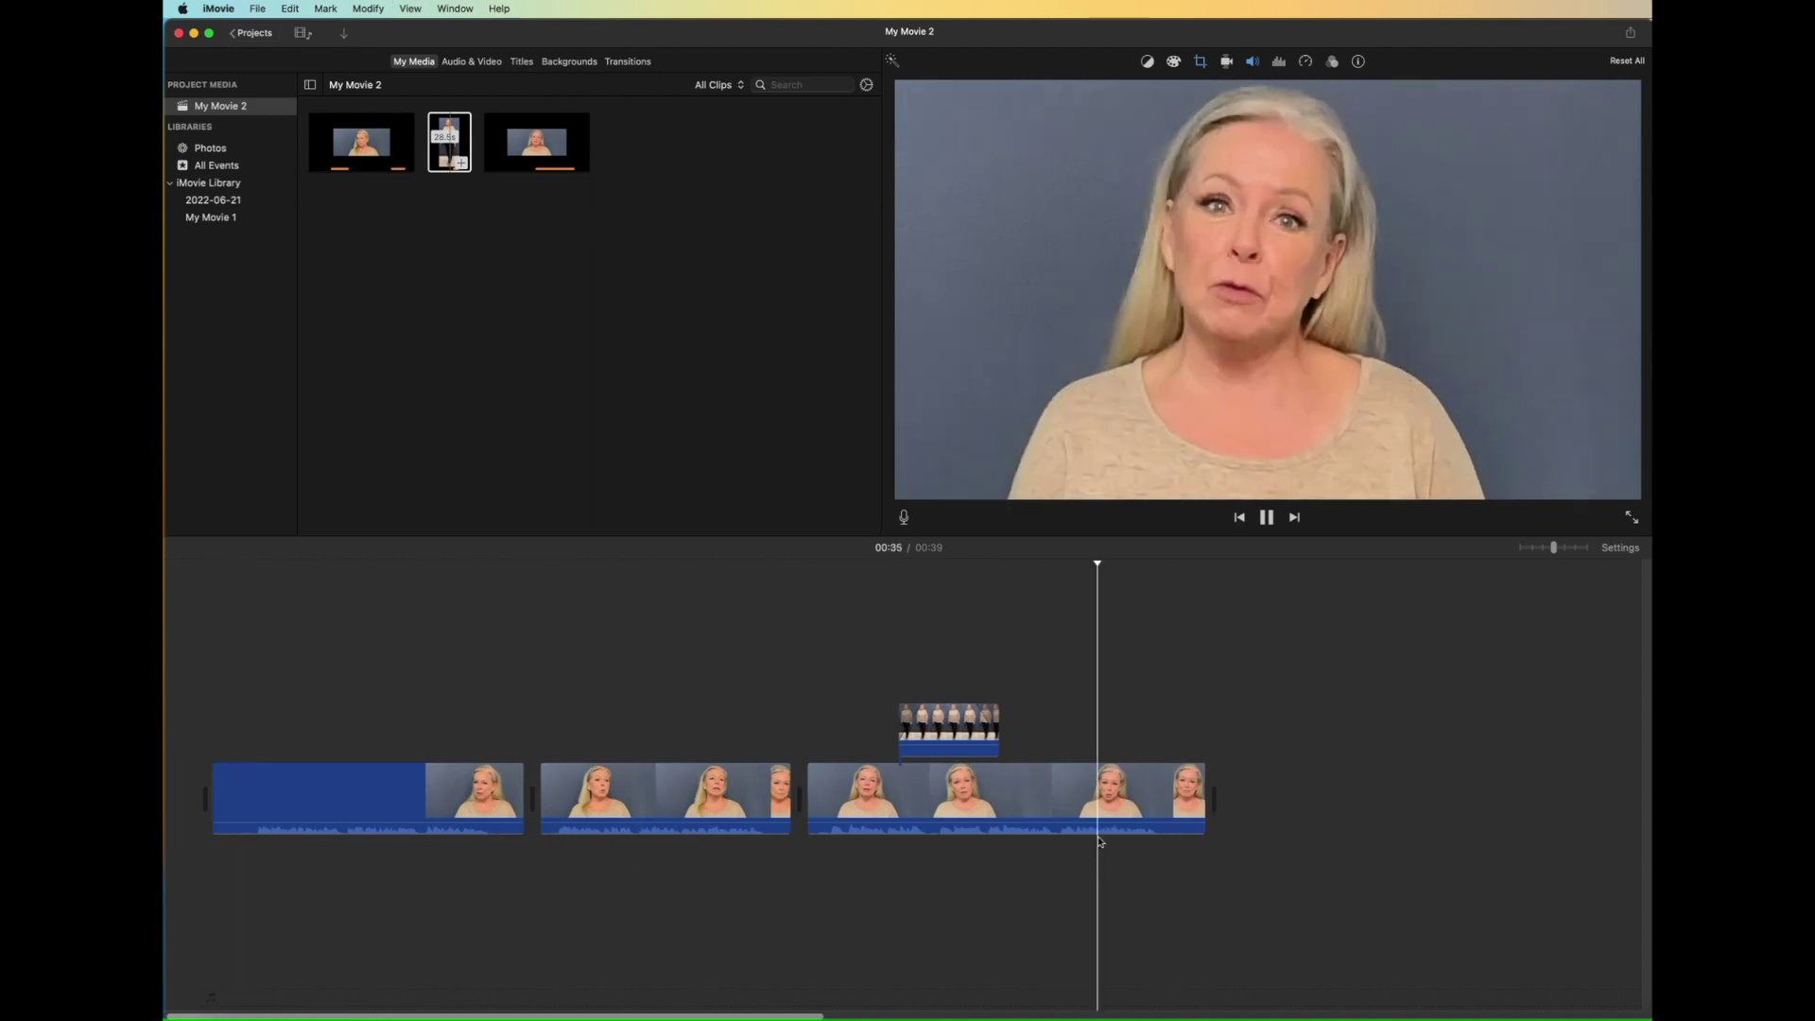
click(1166, 851)
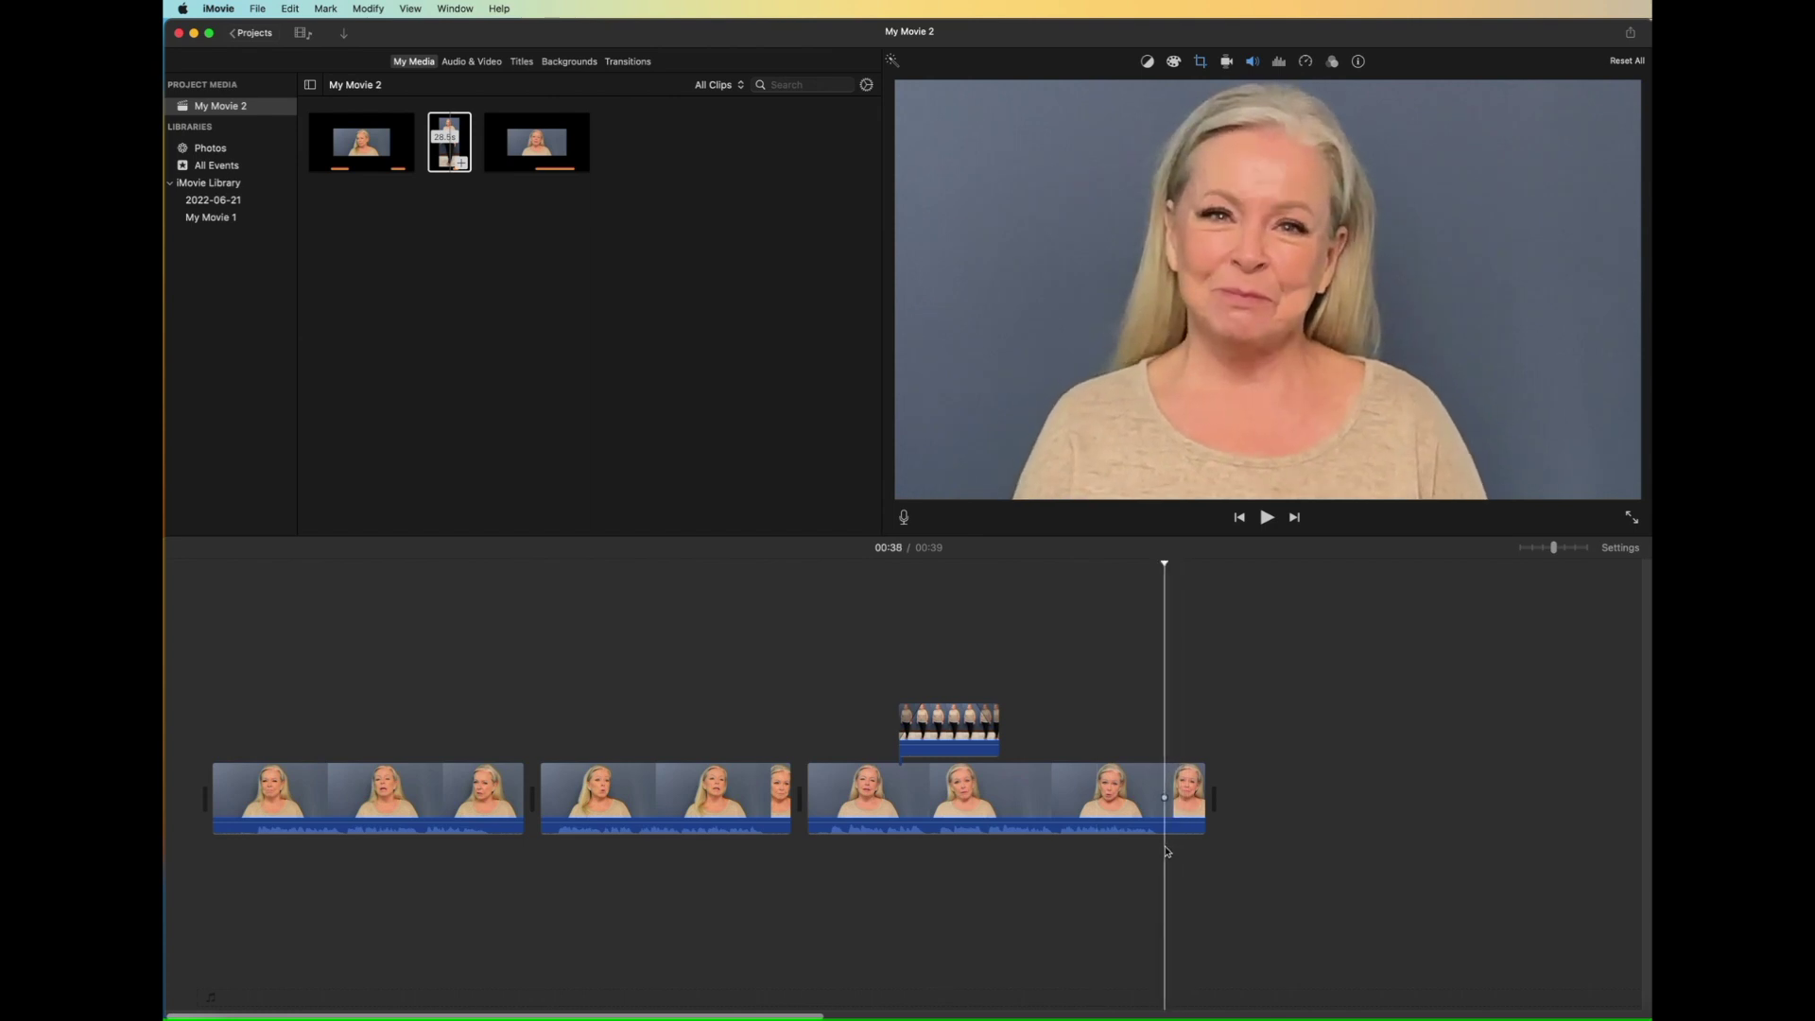
key(super+b)
click(1192, 803)
key(Delete)
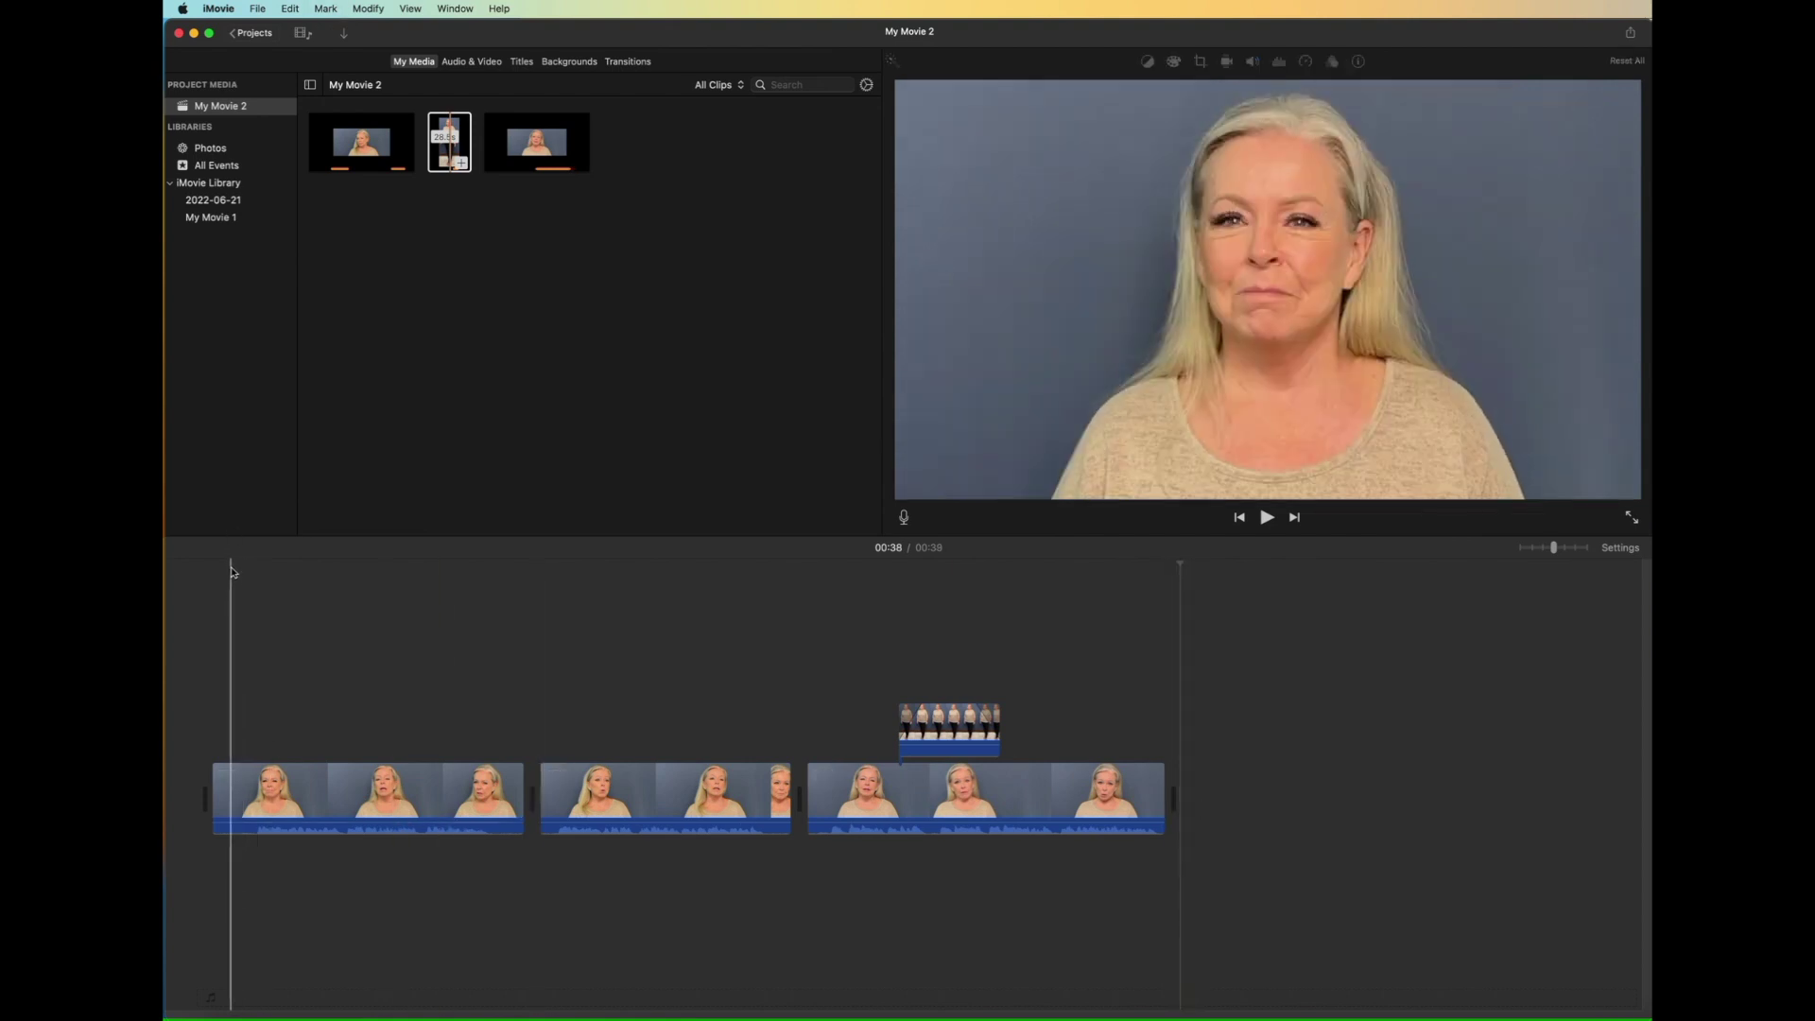
- Add Fade to Black transitions at the start and end of the movie and between the second and third main clips
click(627, 62)
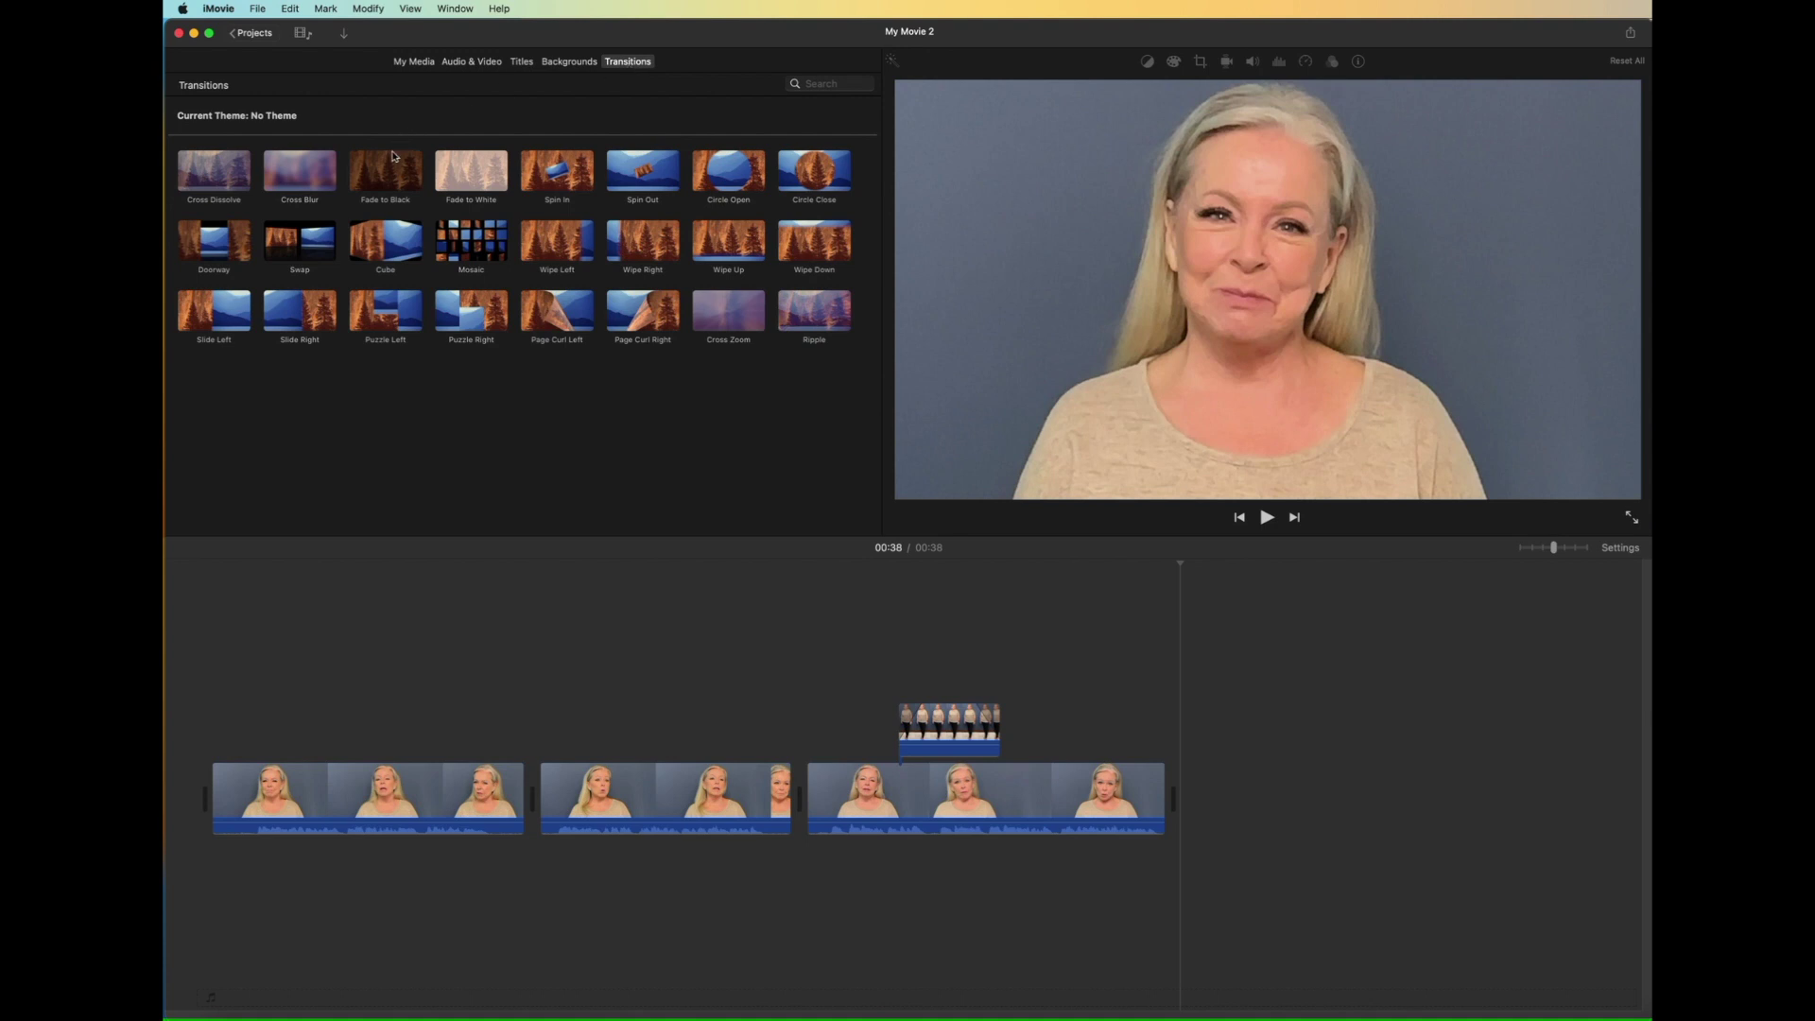
drag(393, 169, 180, 772)
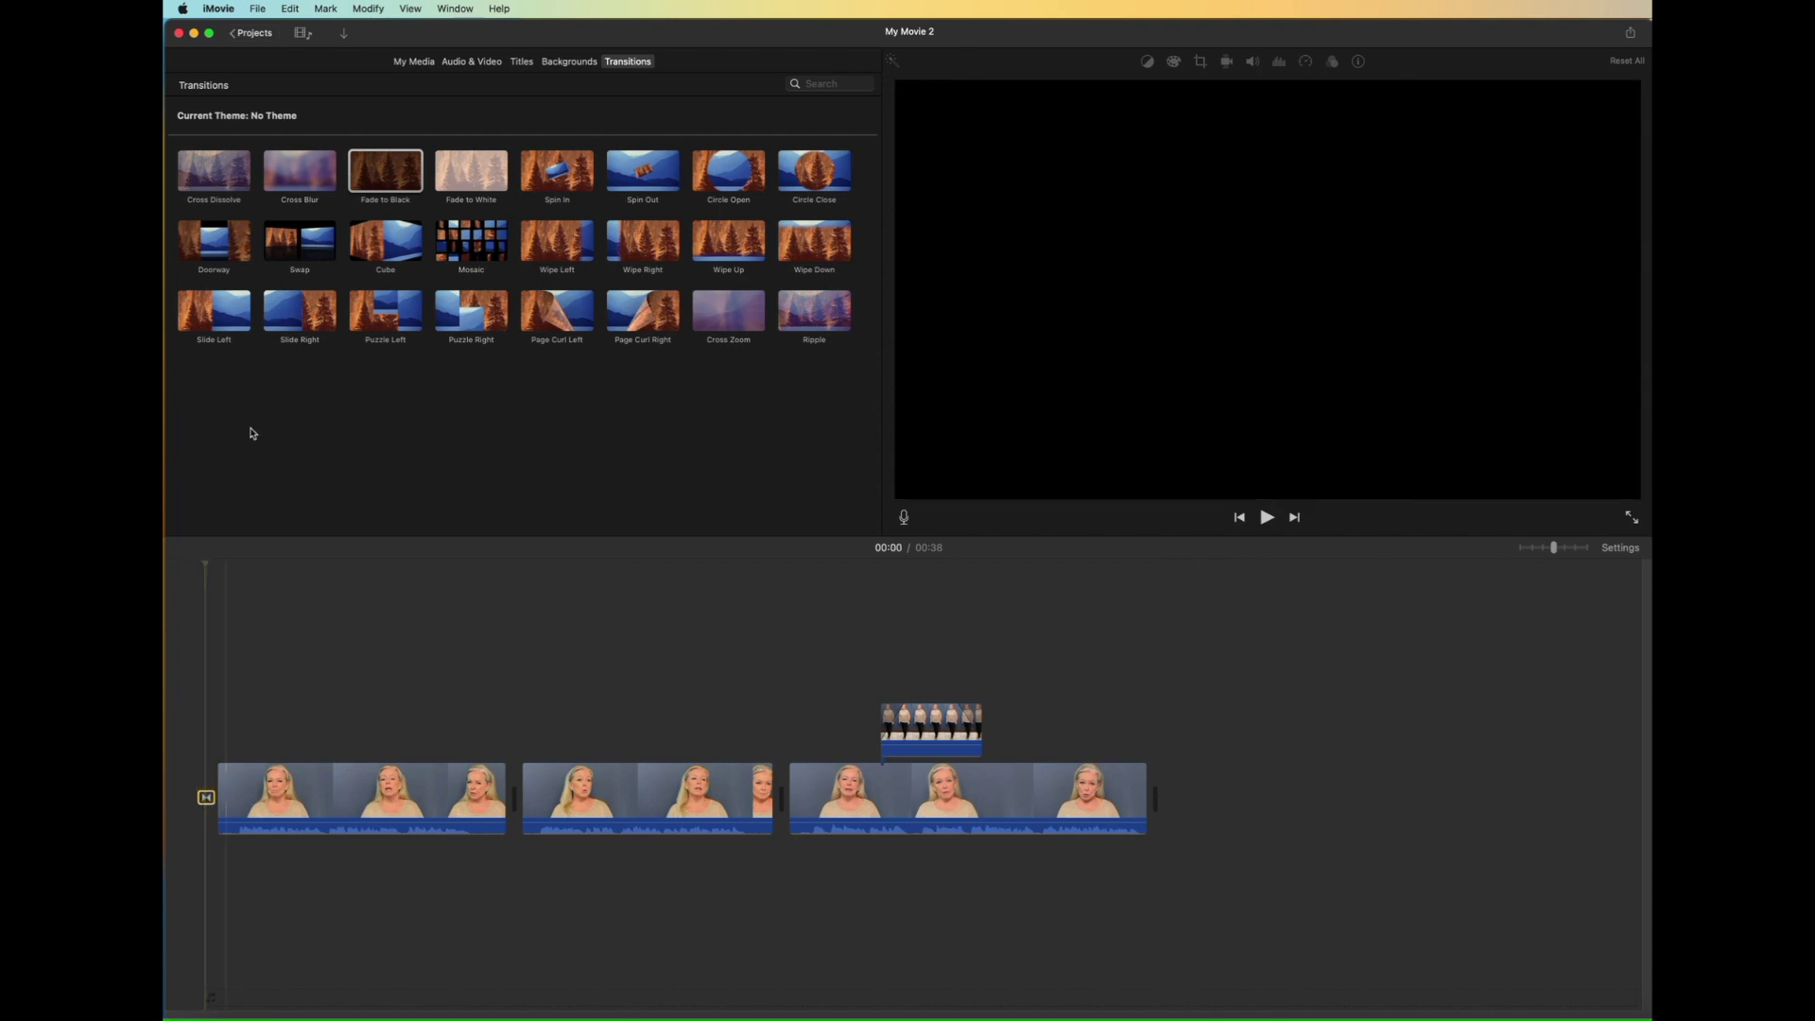
mouse_move(390, 179)
mouse_down()
mouse_move(413, 225)
mouse_move(673, 474)
mouse_move(1160, 652)
mouse_move(1135, 797)
mouse_up()
mouse_move(386, 169)
mouse_down()
mouse_move(505, 233)
mouse_move(709, 530)
mouse_move(757, 640)
mouse_move(756, 787)
mouse_up()
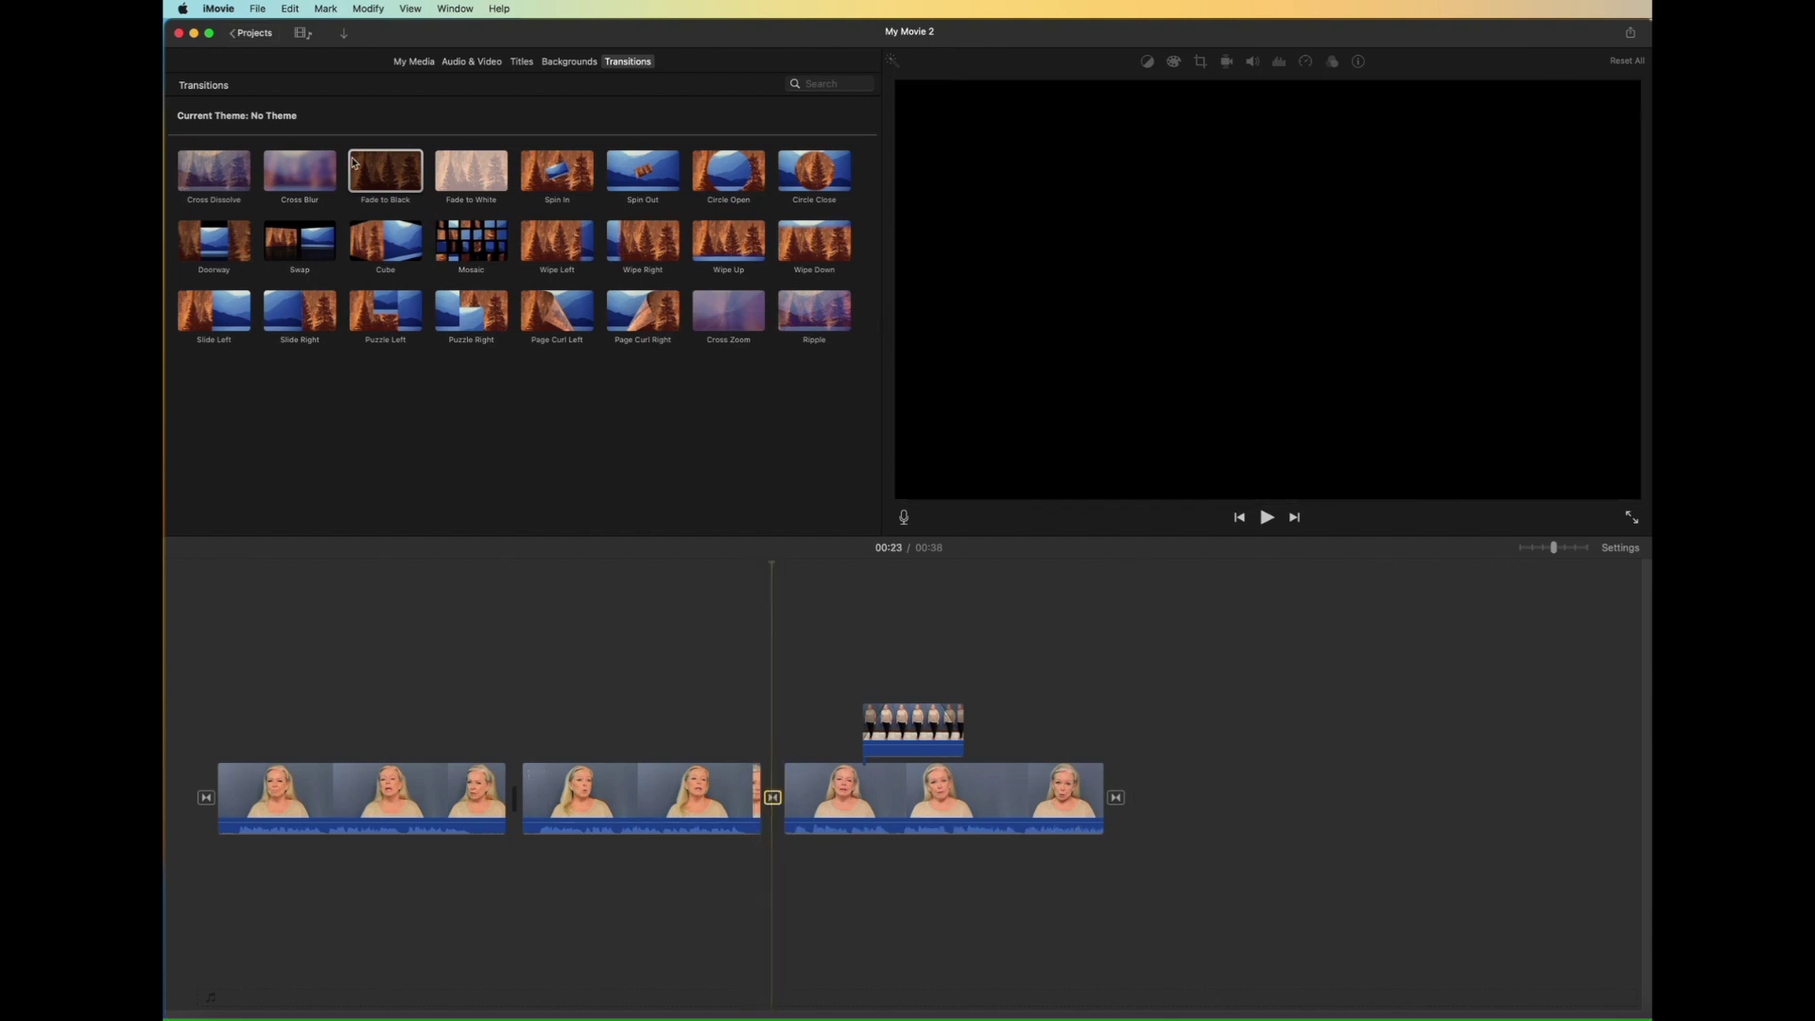
- Add a Cross Blur transition between the first and second clips and play the whole movie from the start
mouse_move(303, 169)
mouse_down()
mouse_move(429, 417)
mouse_move(490, 728)
mouse_up()
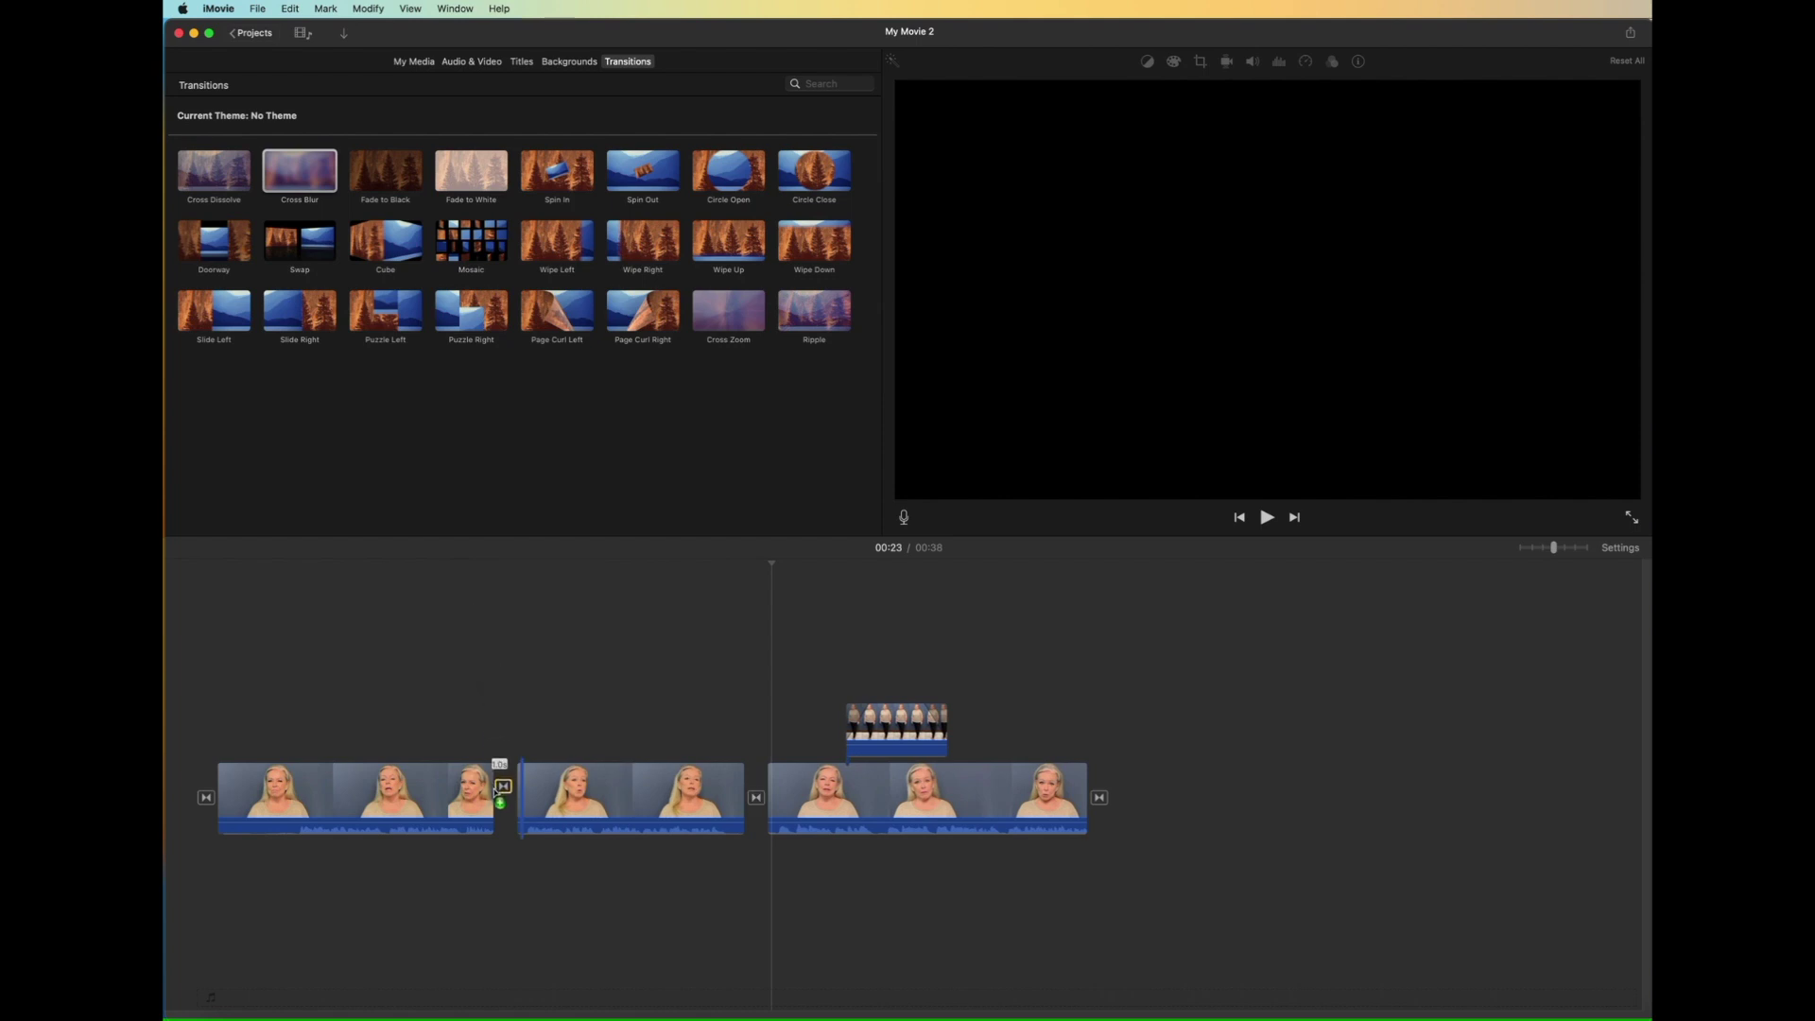
drag(499, 801, 503, 798)
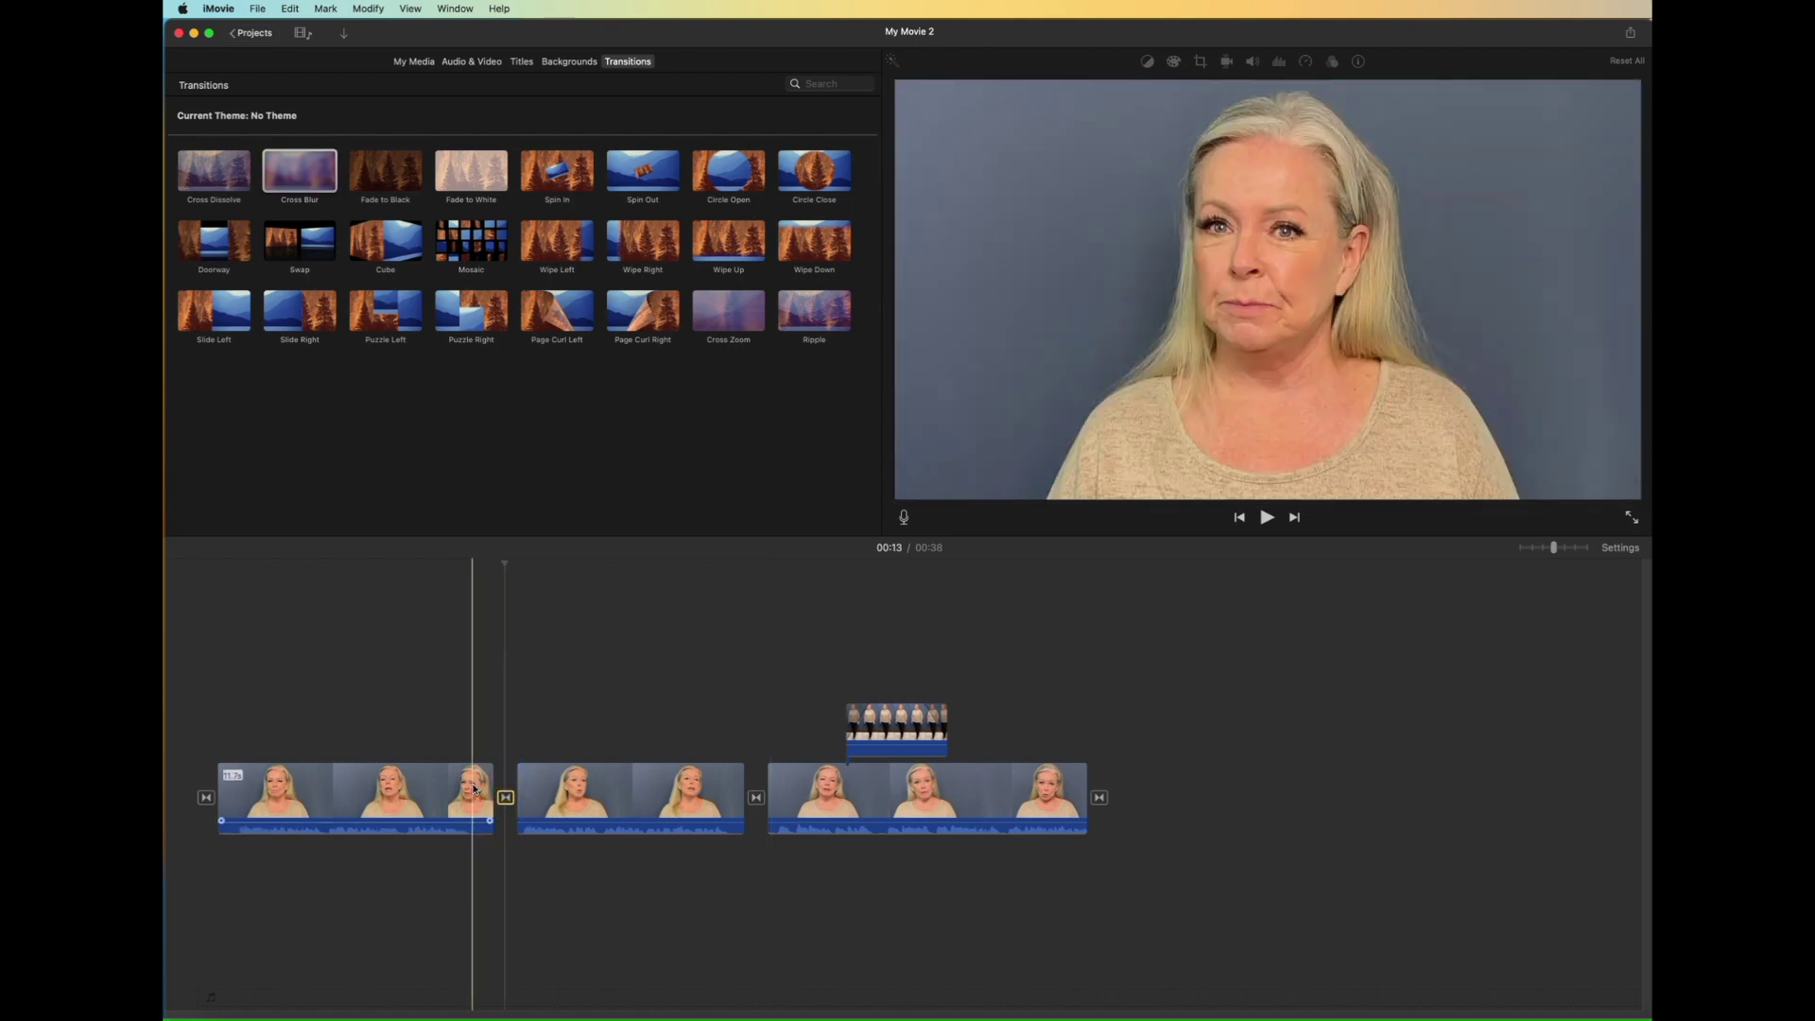
click(193, 794)
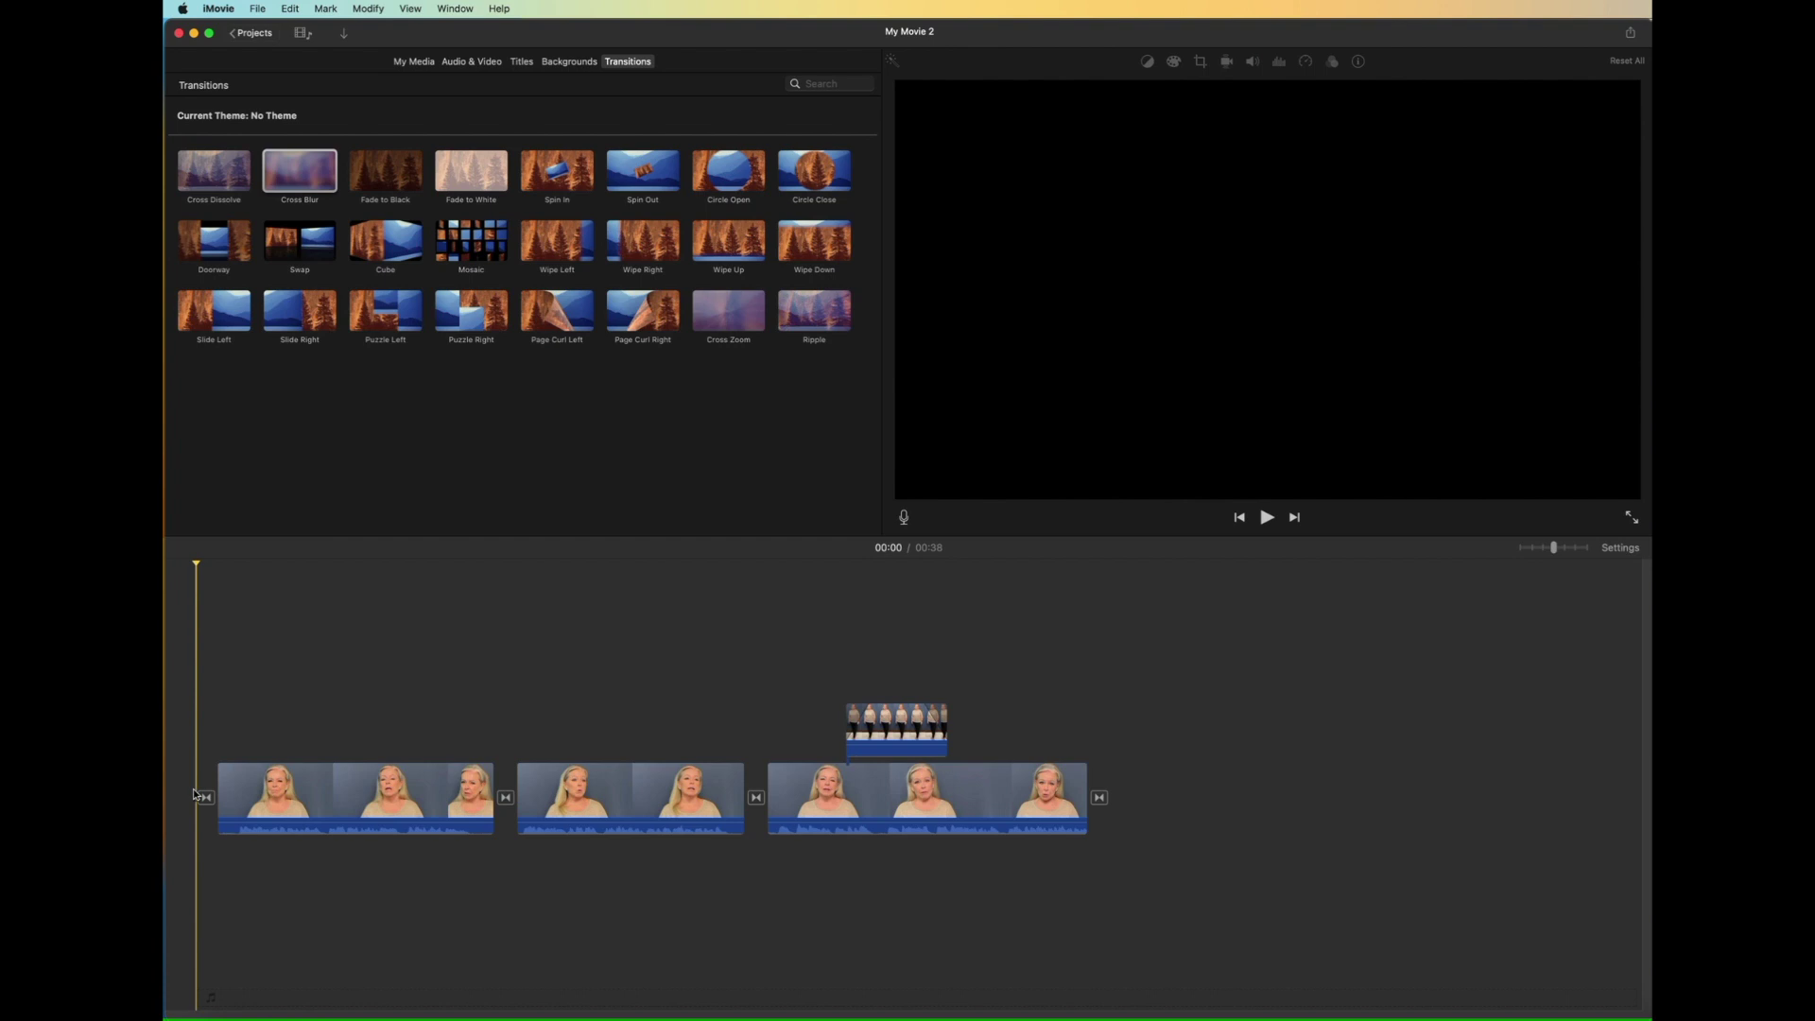
key(space)
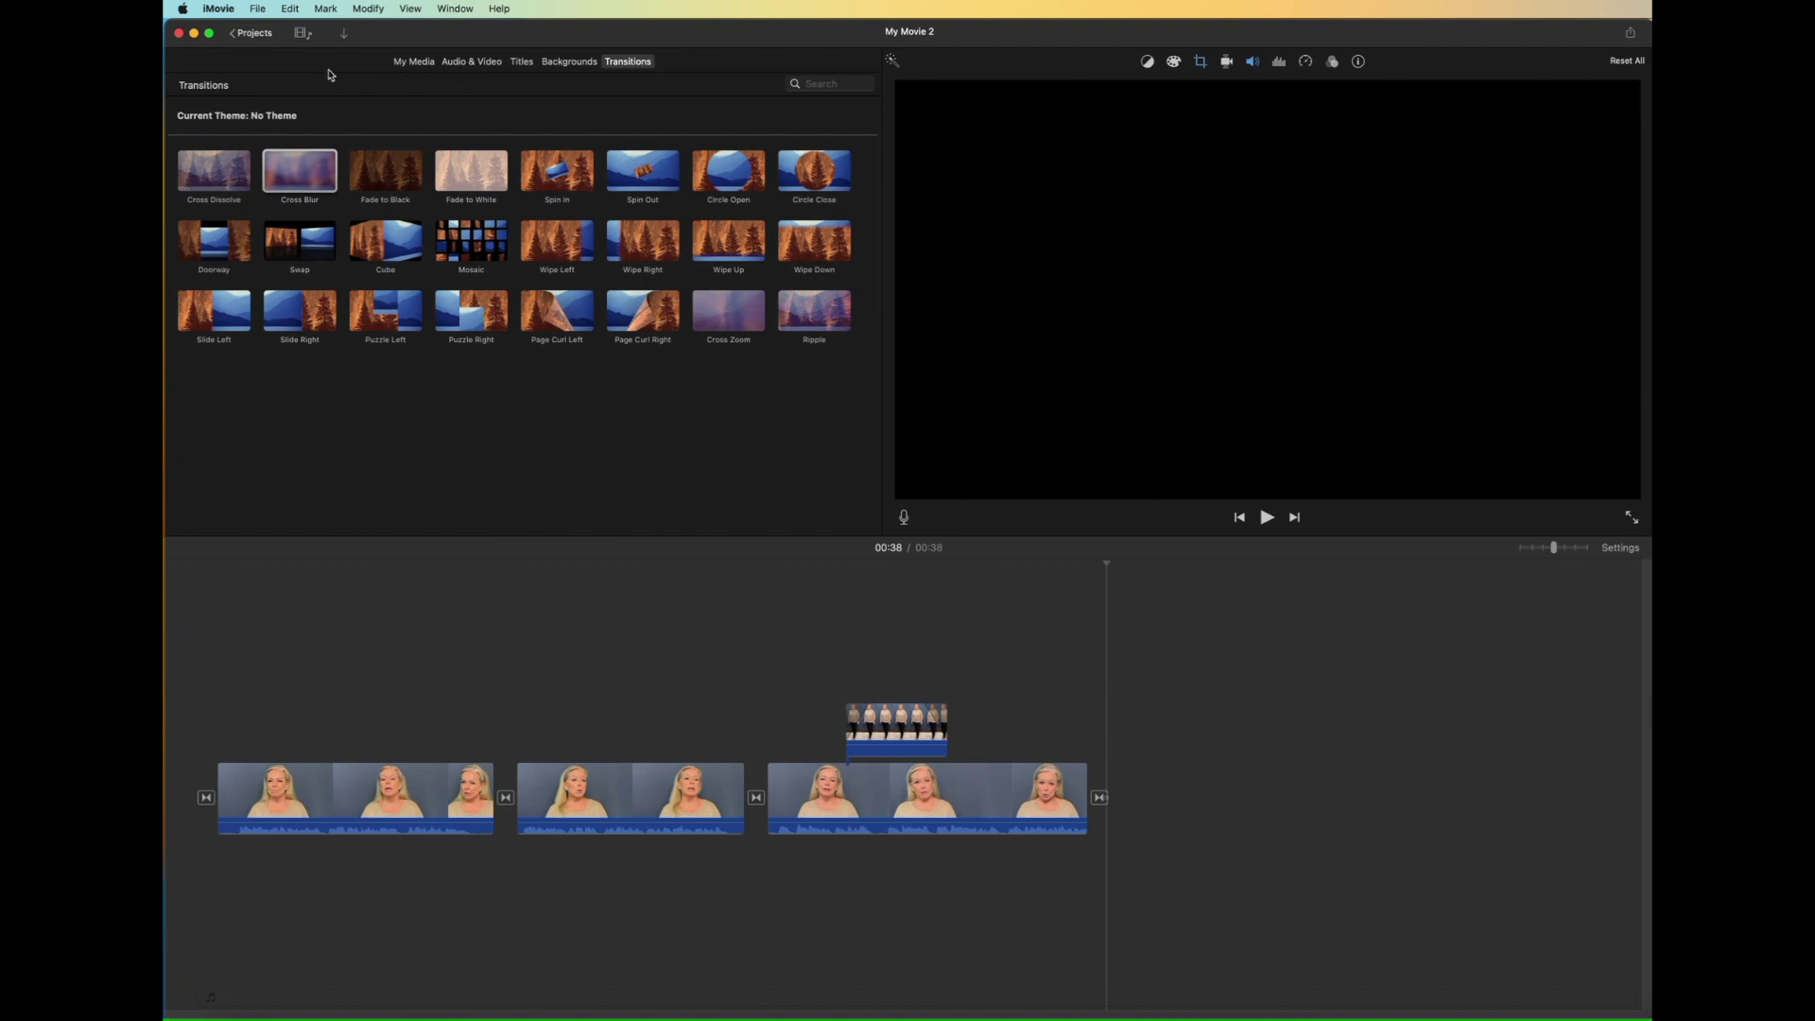
- Examine the export settings for sharing the movie as a file, and close them without exporting
click(258, 9)
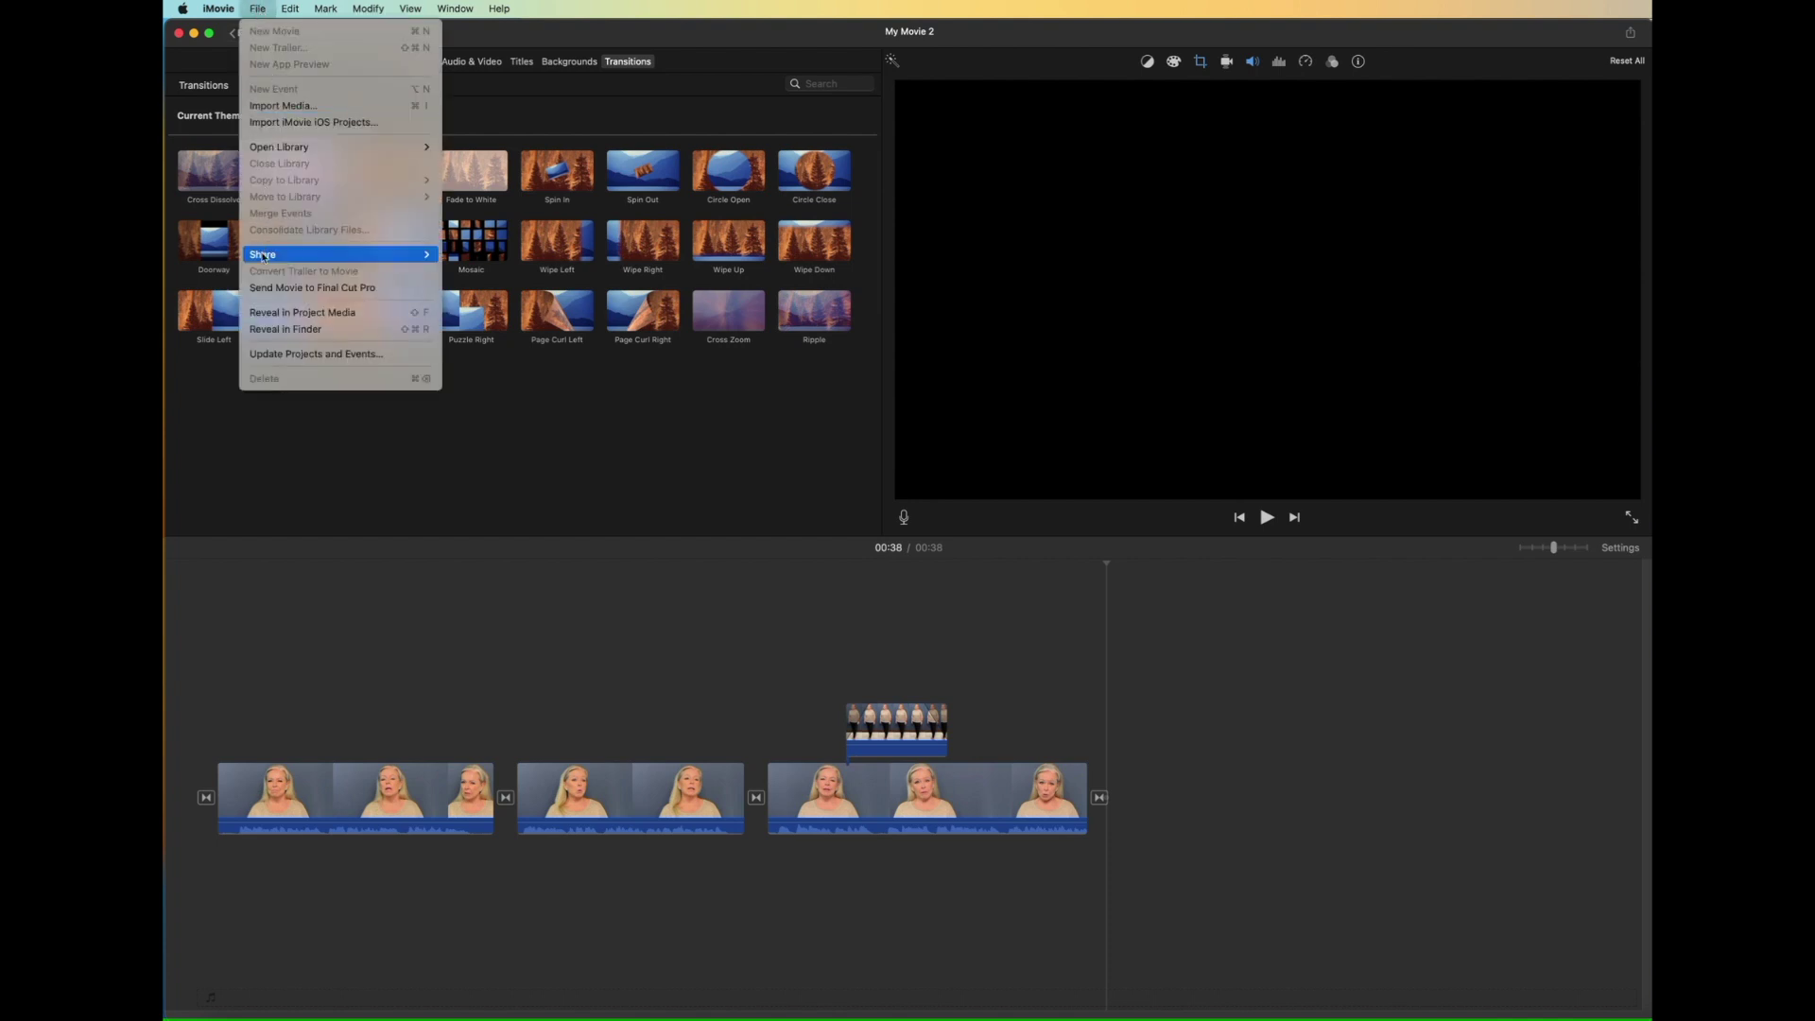
mouse_move(264, 257)
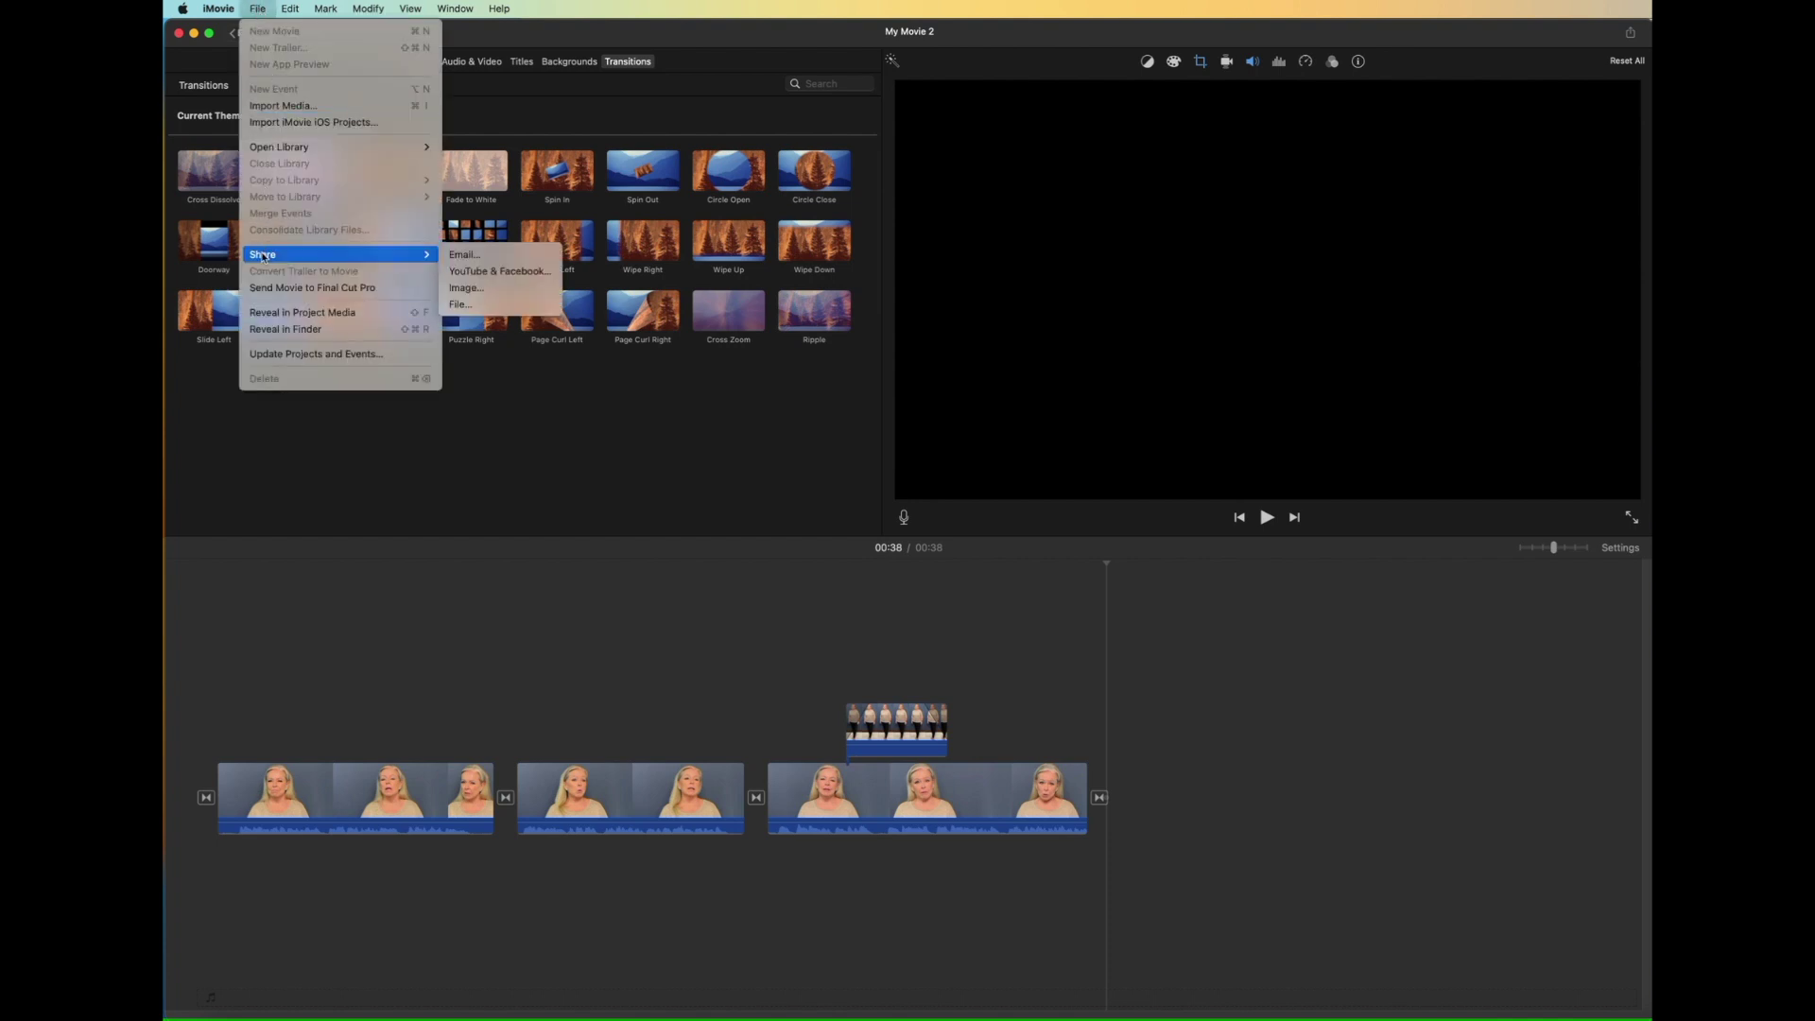
click(466, 305)
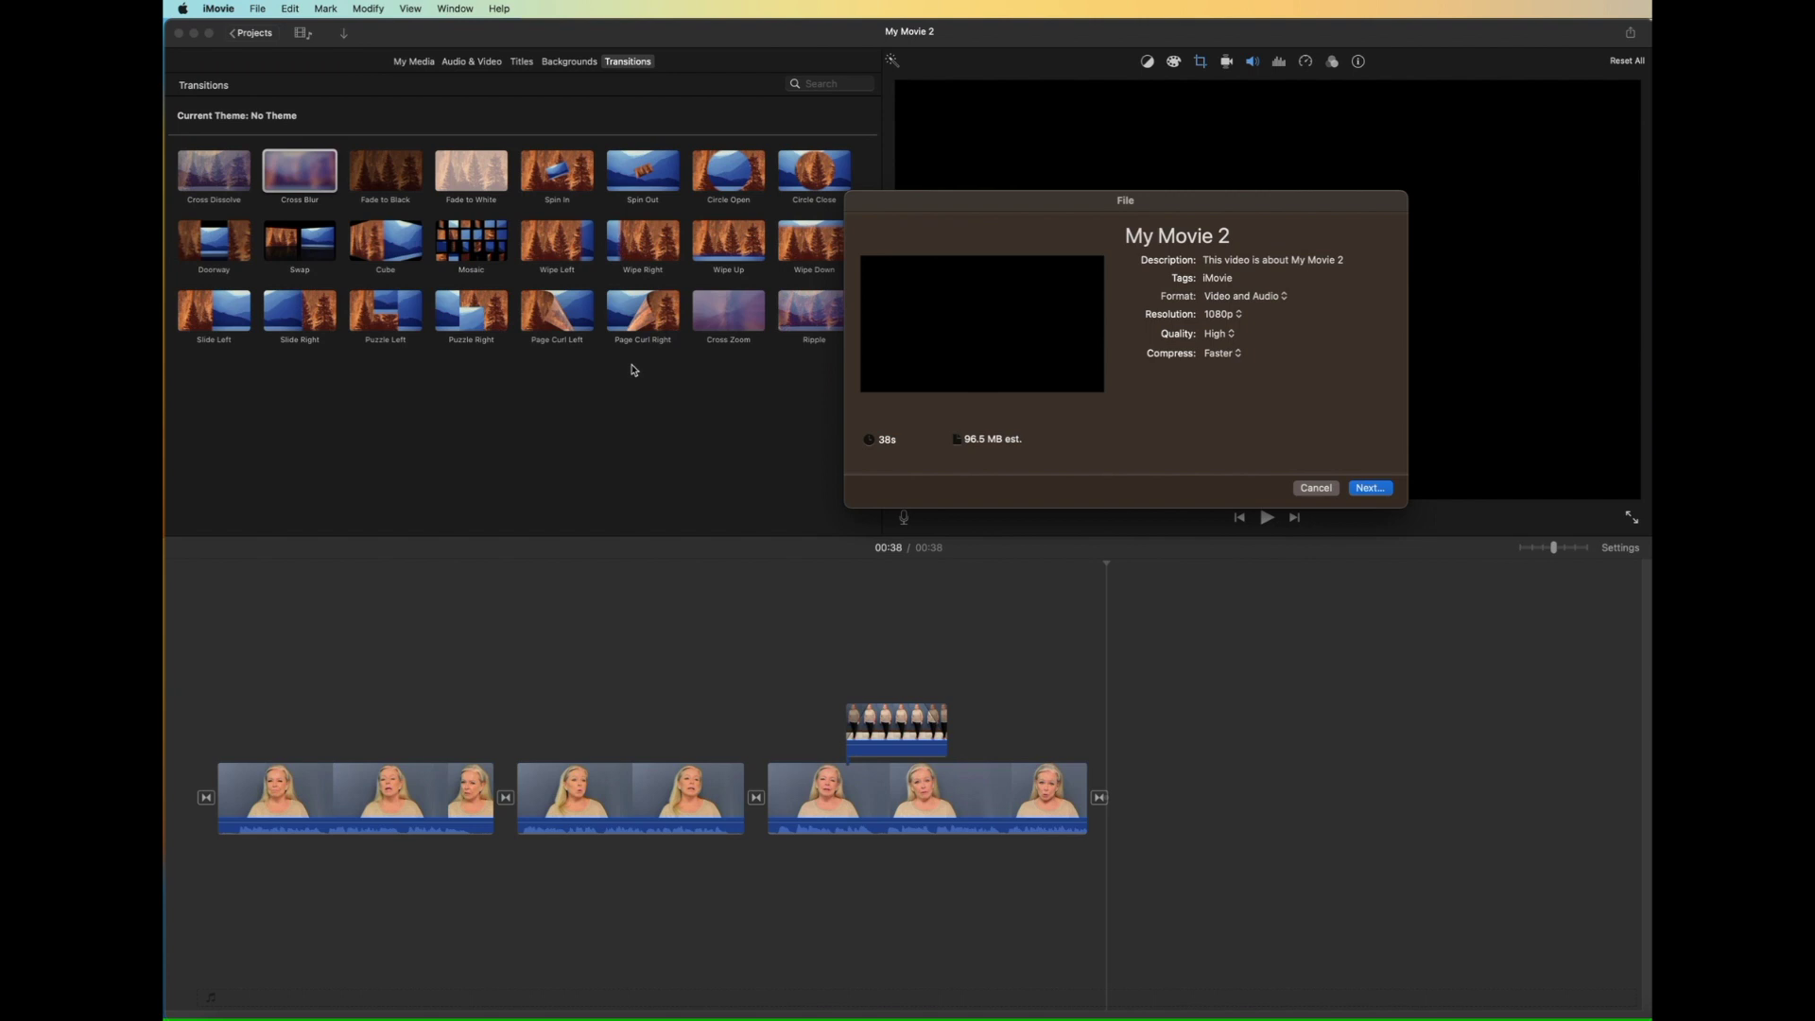
click(1314, 488)
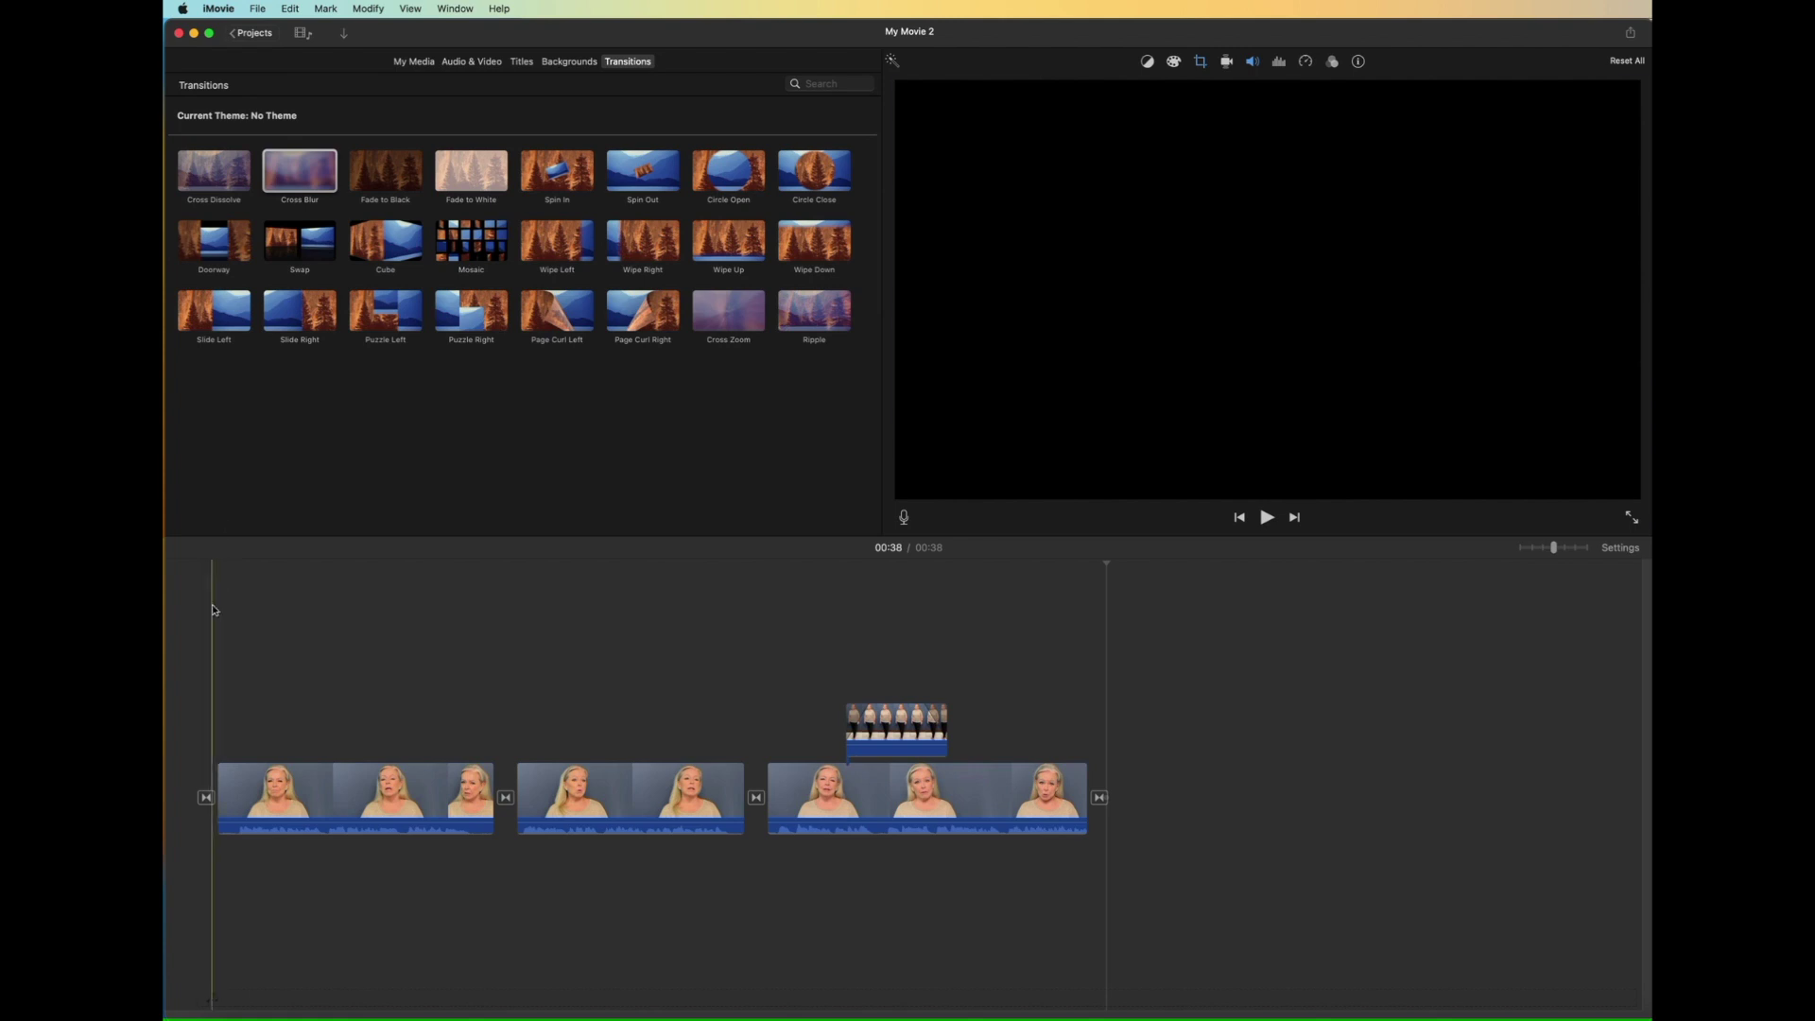
- Start sharing the movie as a file and title it with the creator's full name followed by _Tutorial_IgniteArtists
click(222, 636)
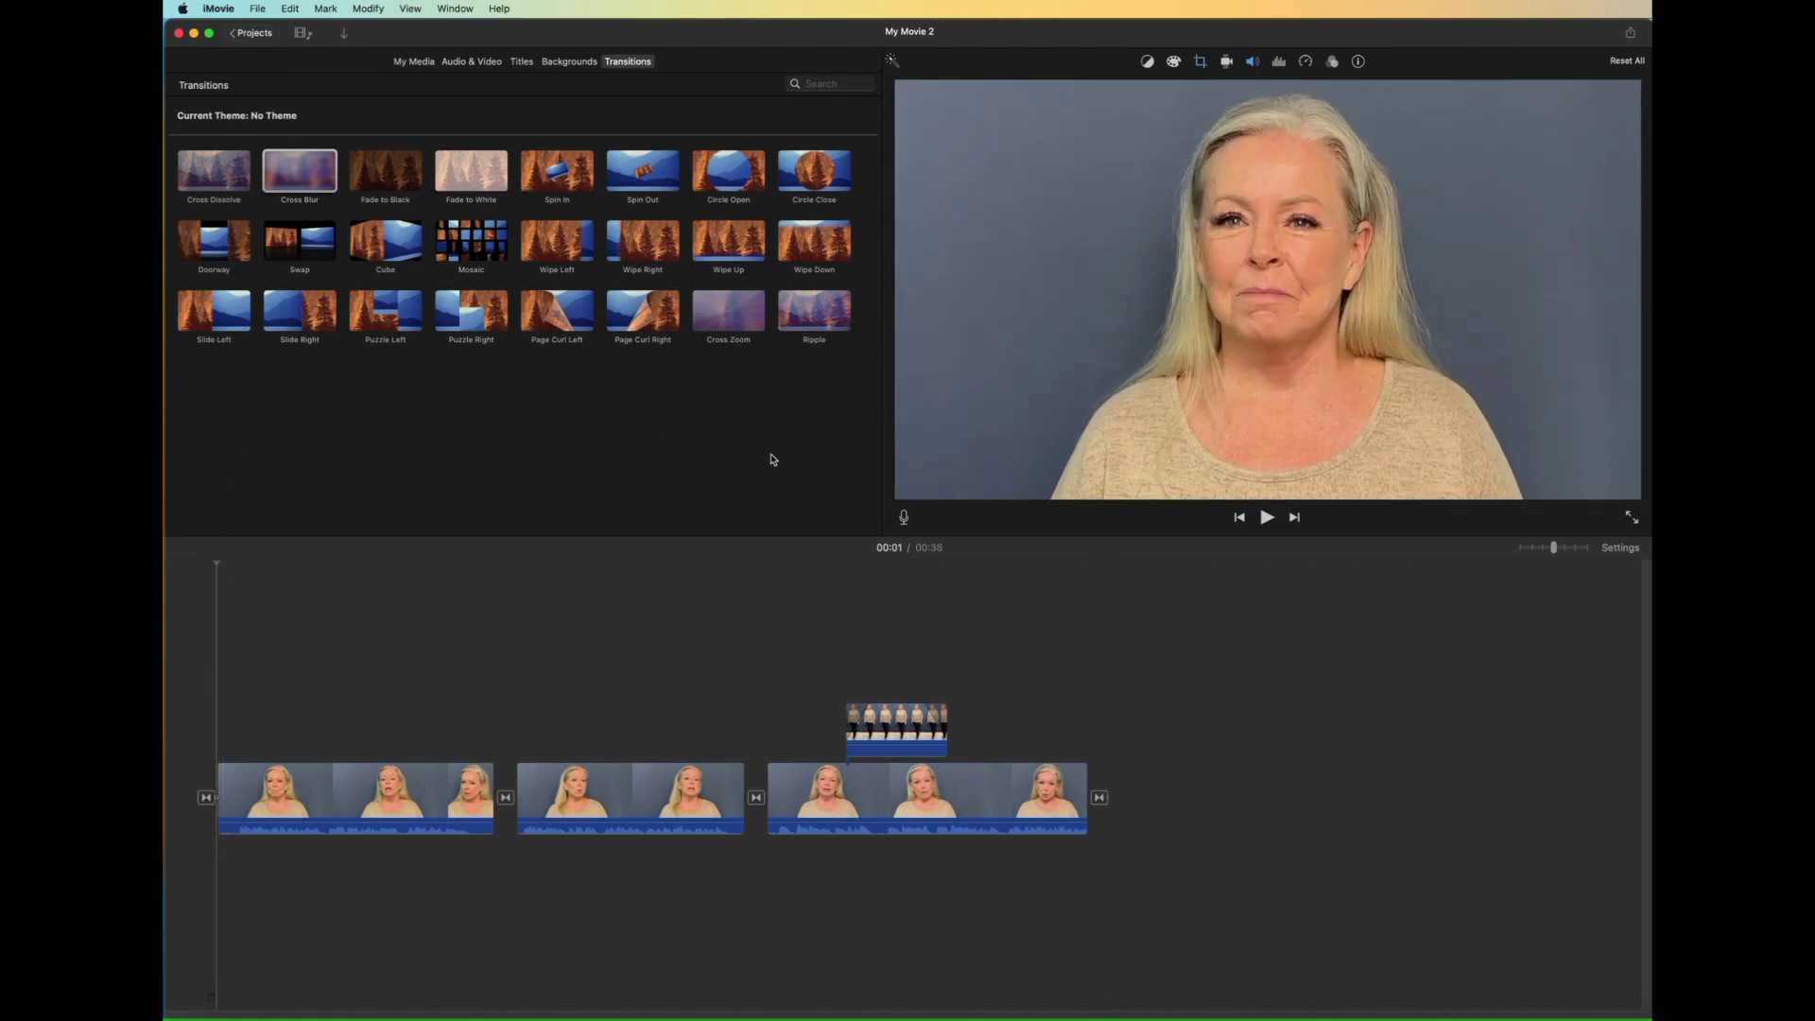
click(257, 10)
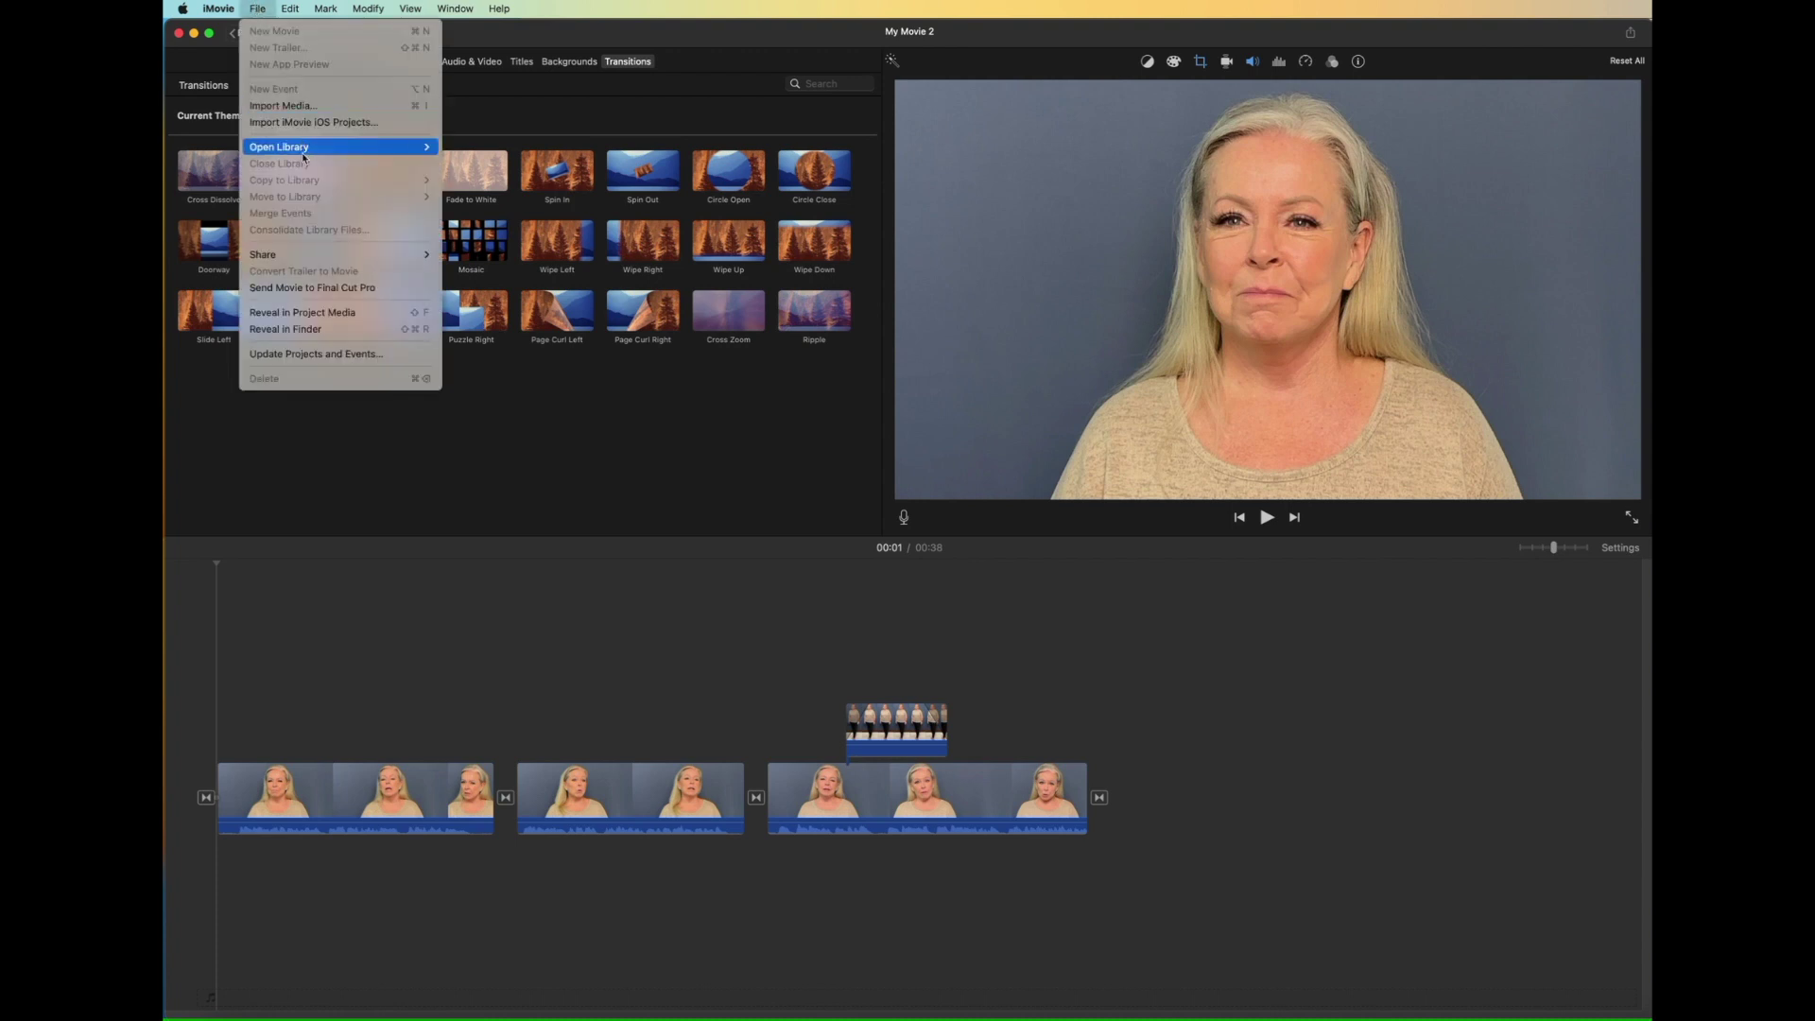
mouse_move(294, 255)
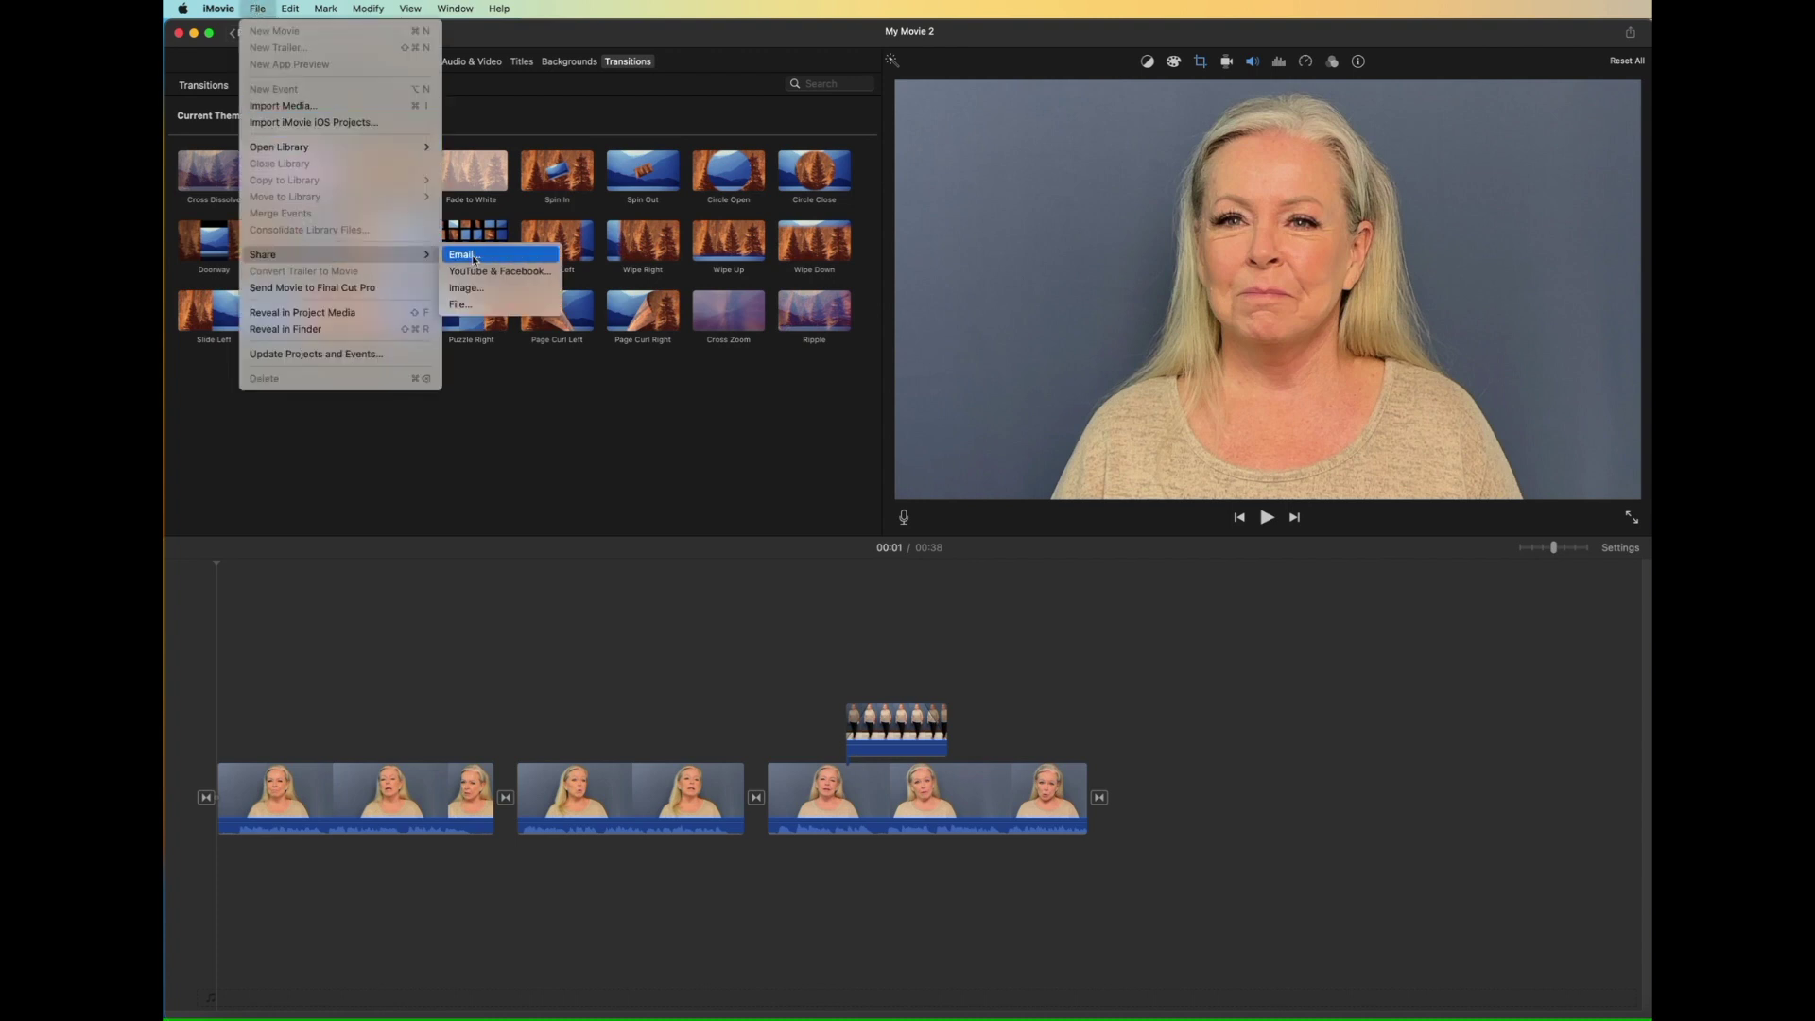
click(471, 308)
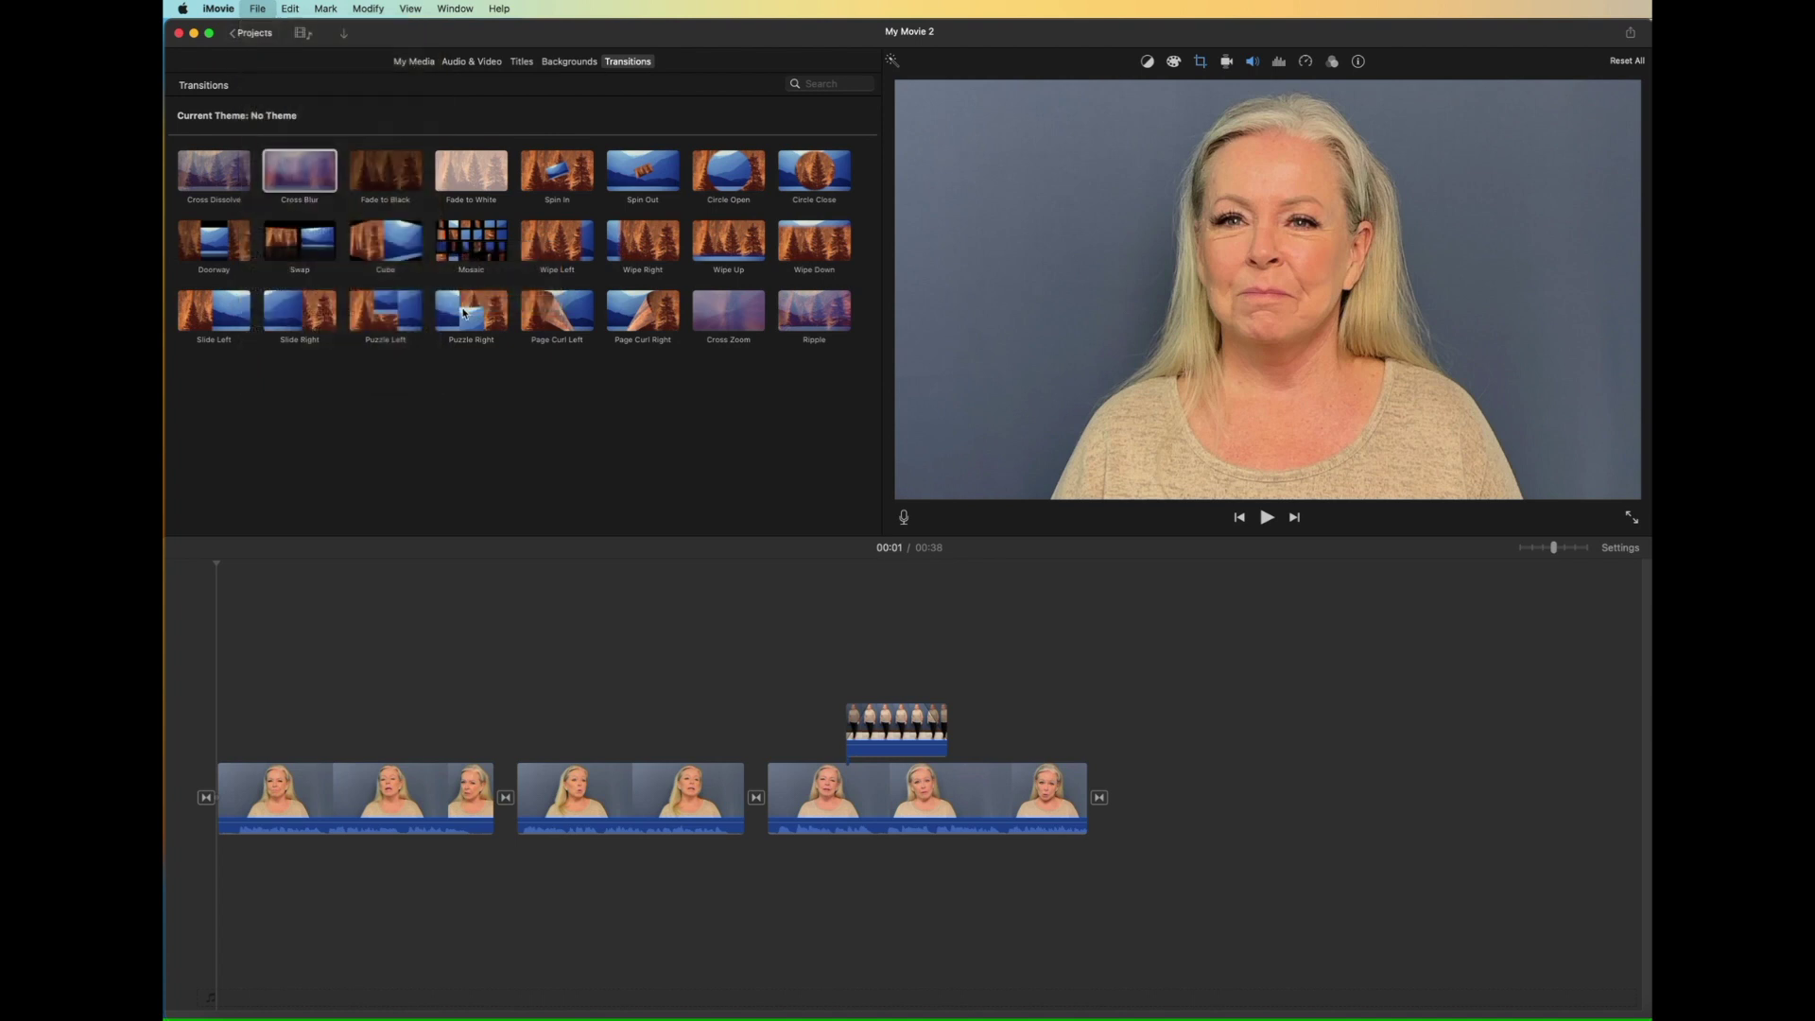
click(1265, 242)
drag(1265, 242, 1090, 231)
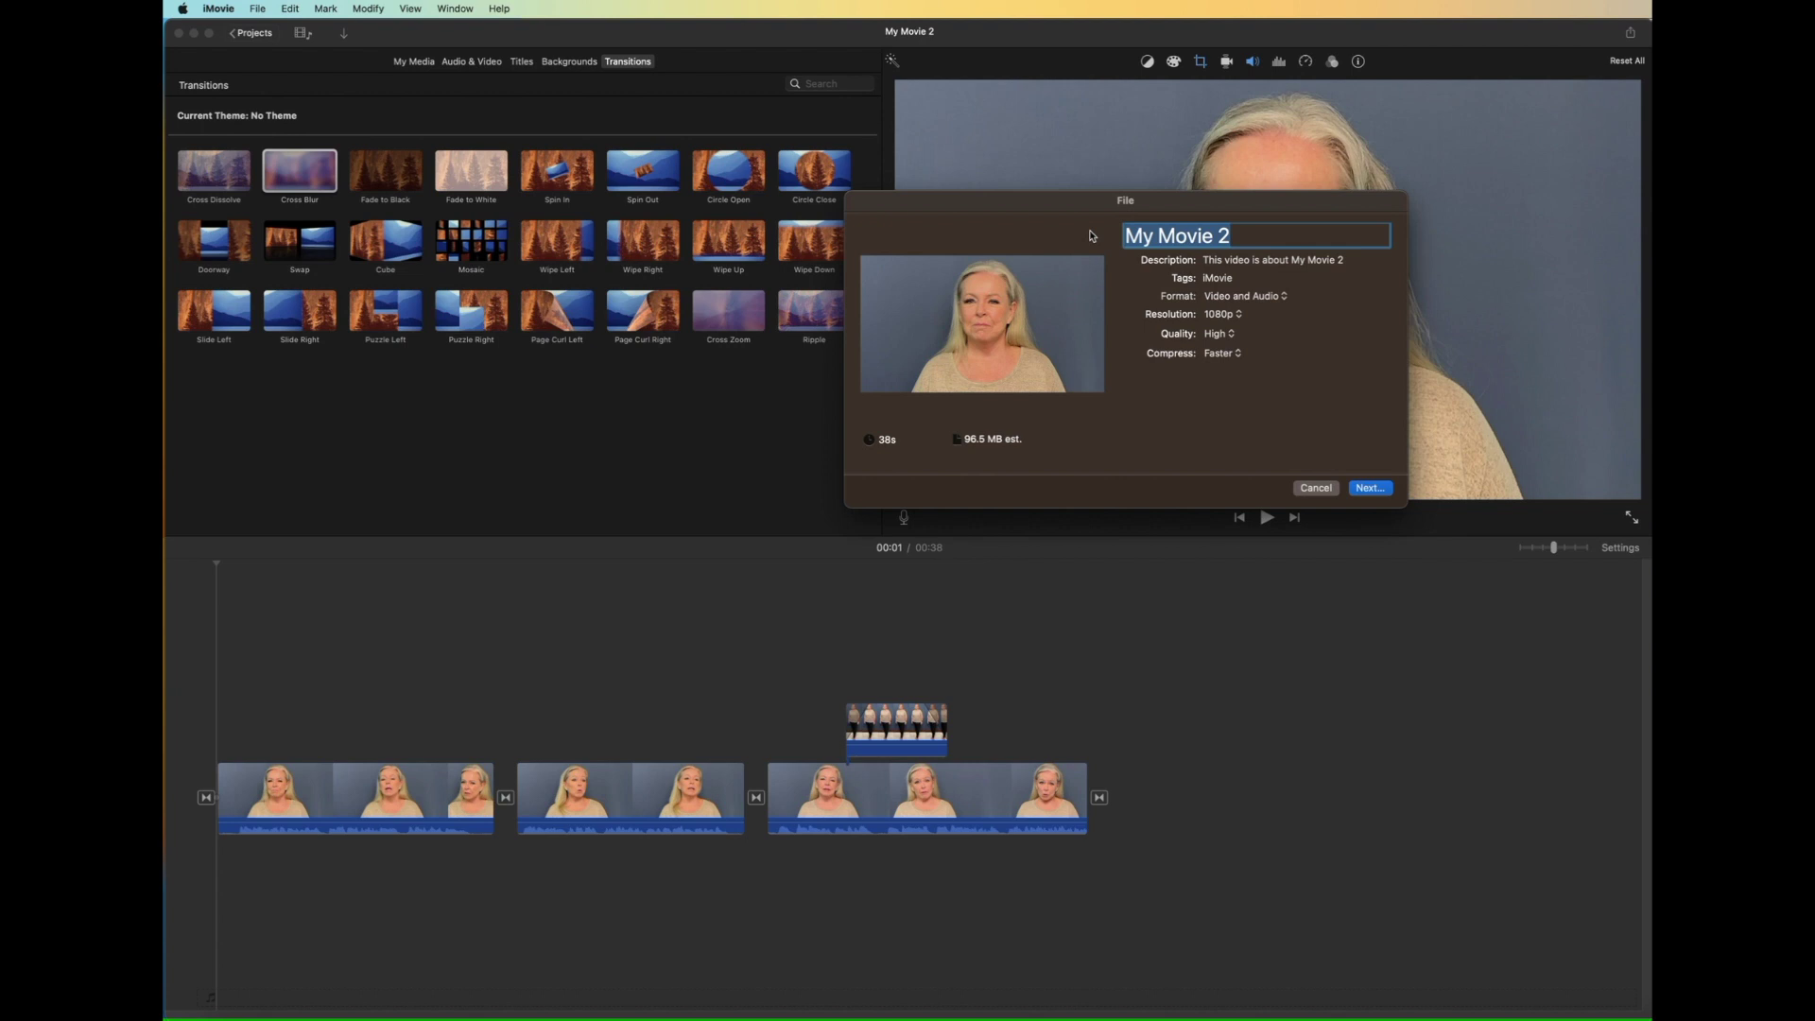
text(DarleneTait_Tutorial_Ignite)
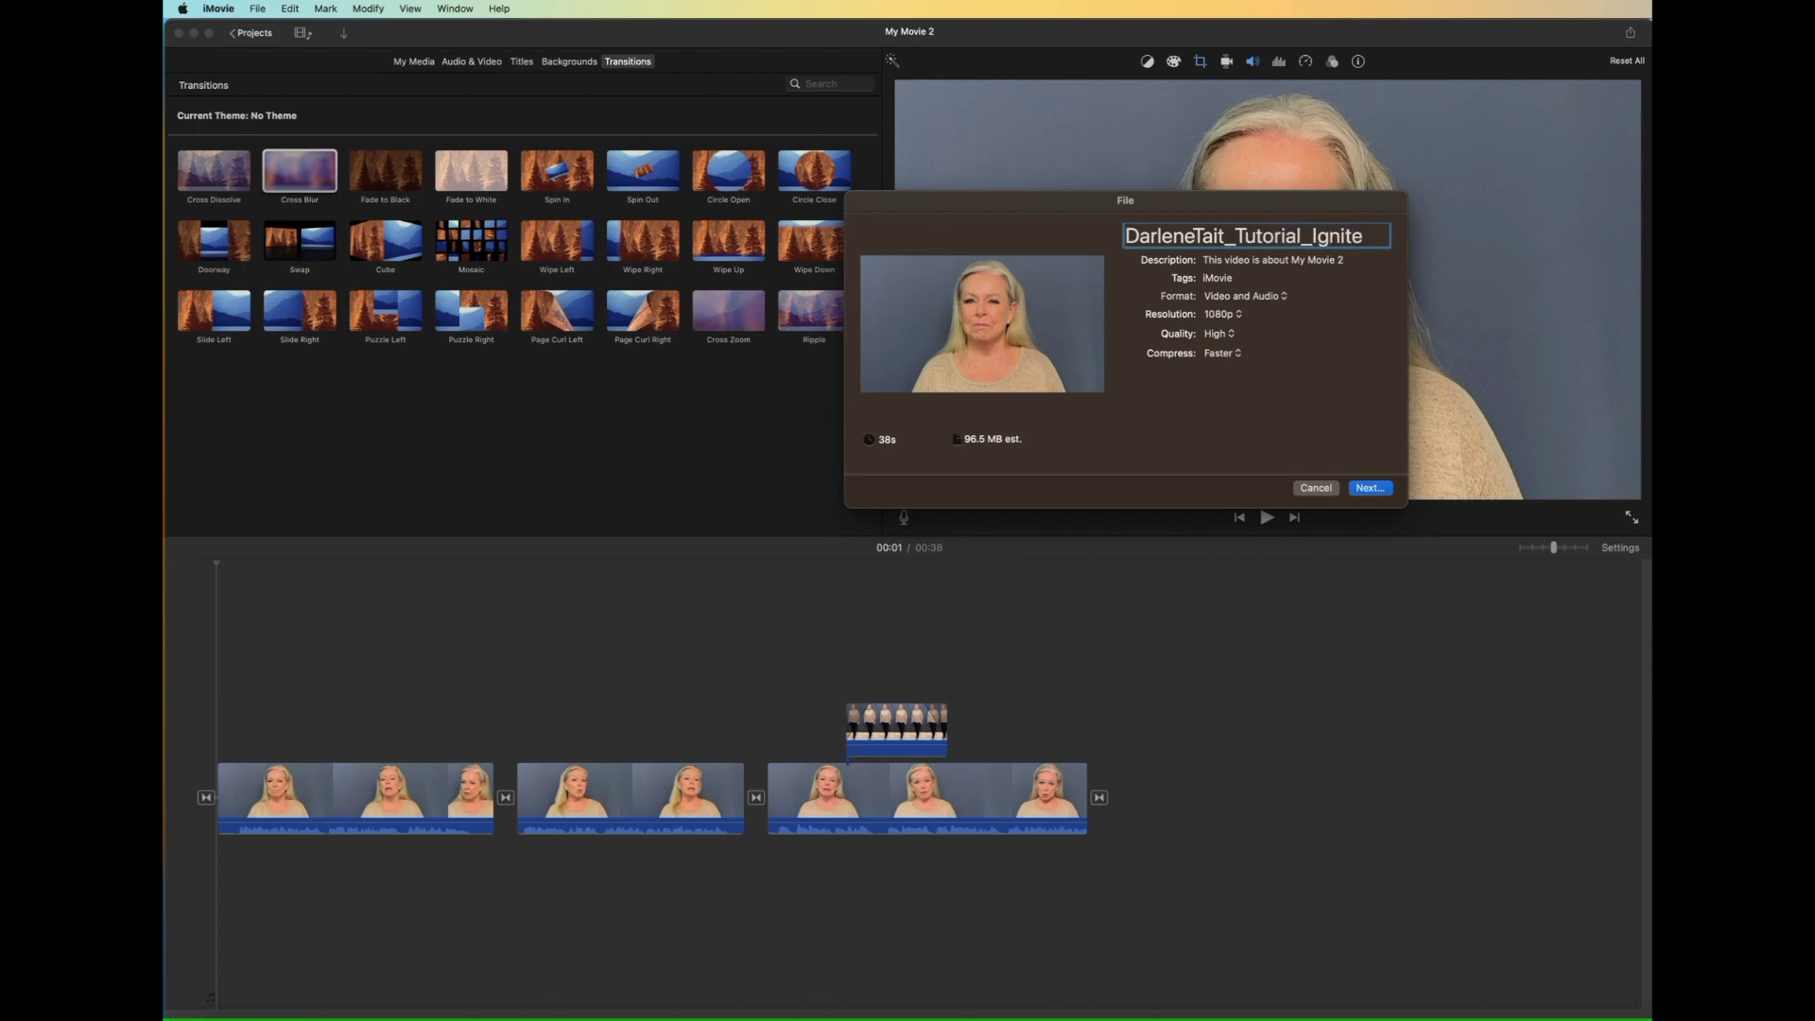
text(tists)
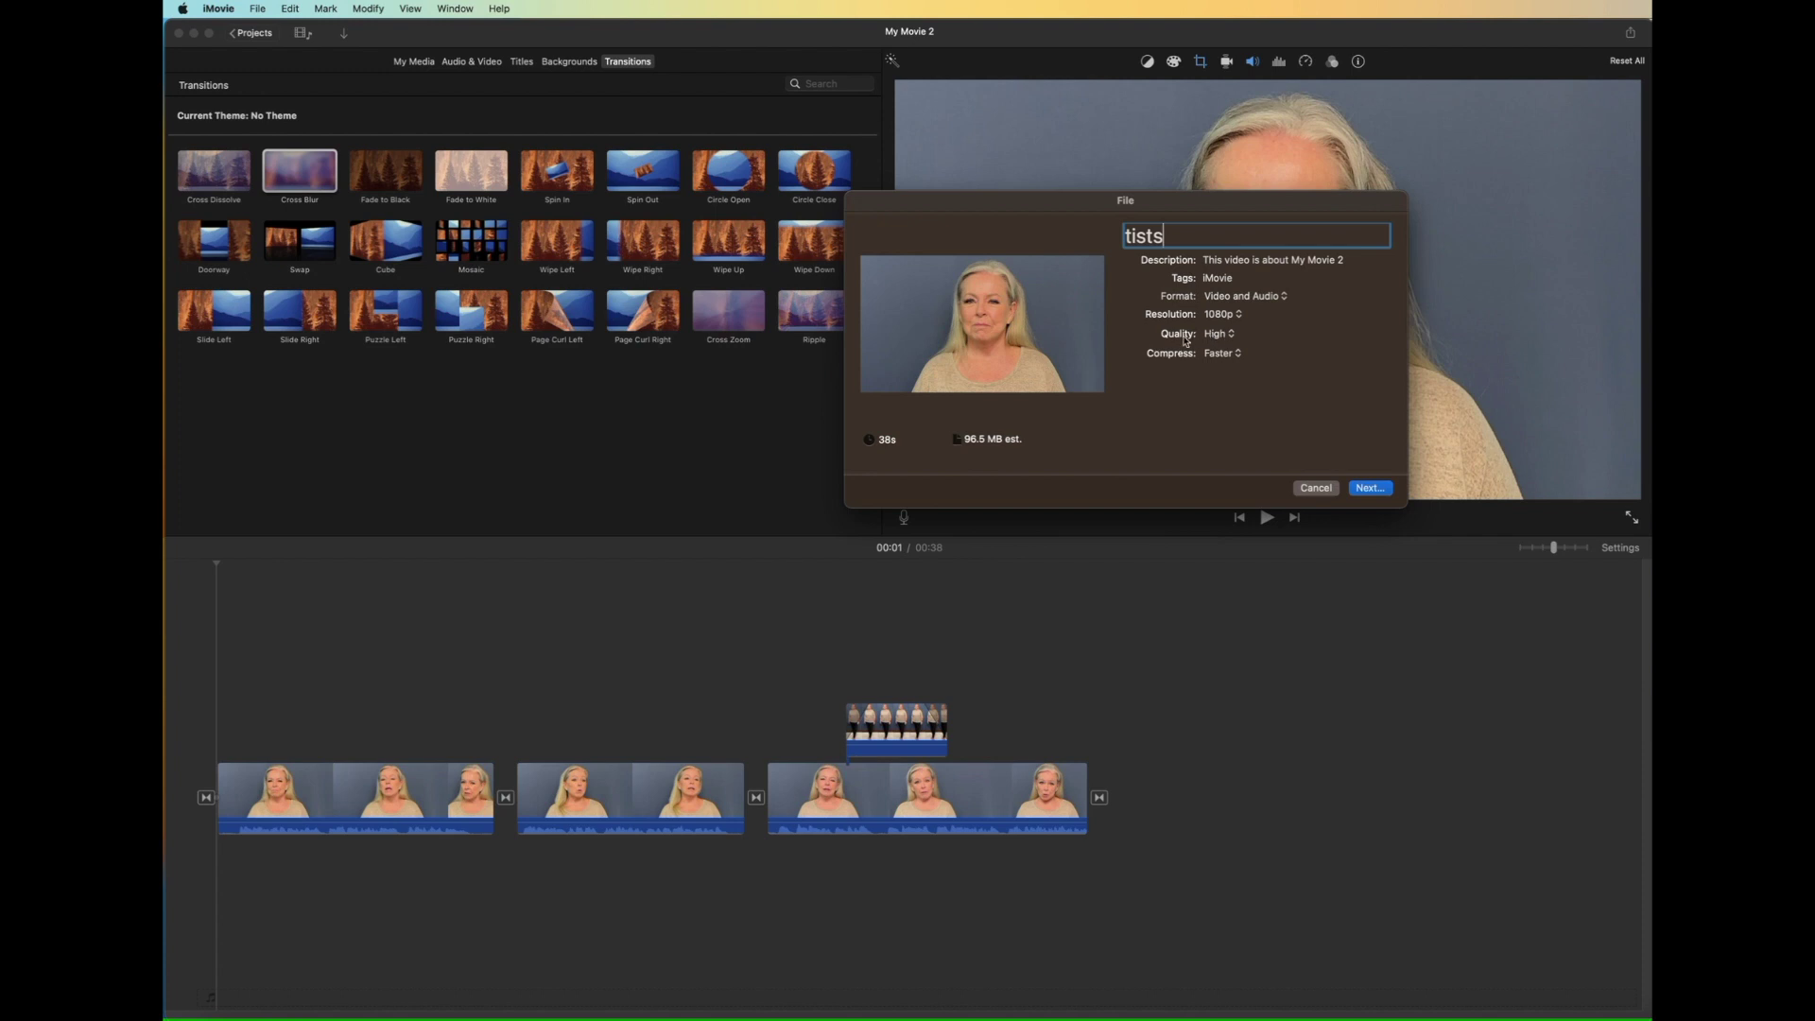
- Keep the export resolution at 1080p, set the quality to Custom and adjust its bitrate
click(1239, 316)
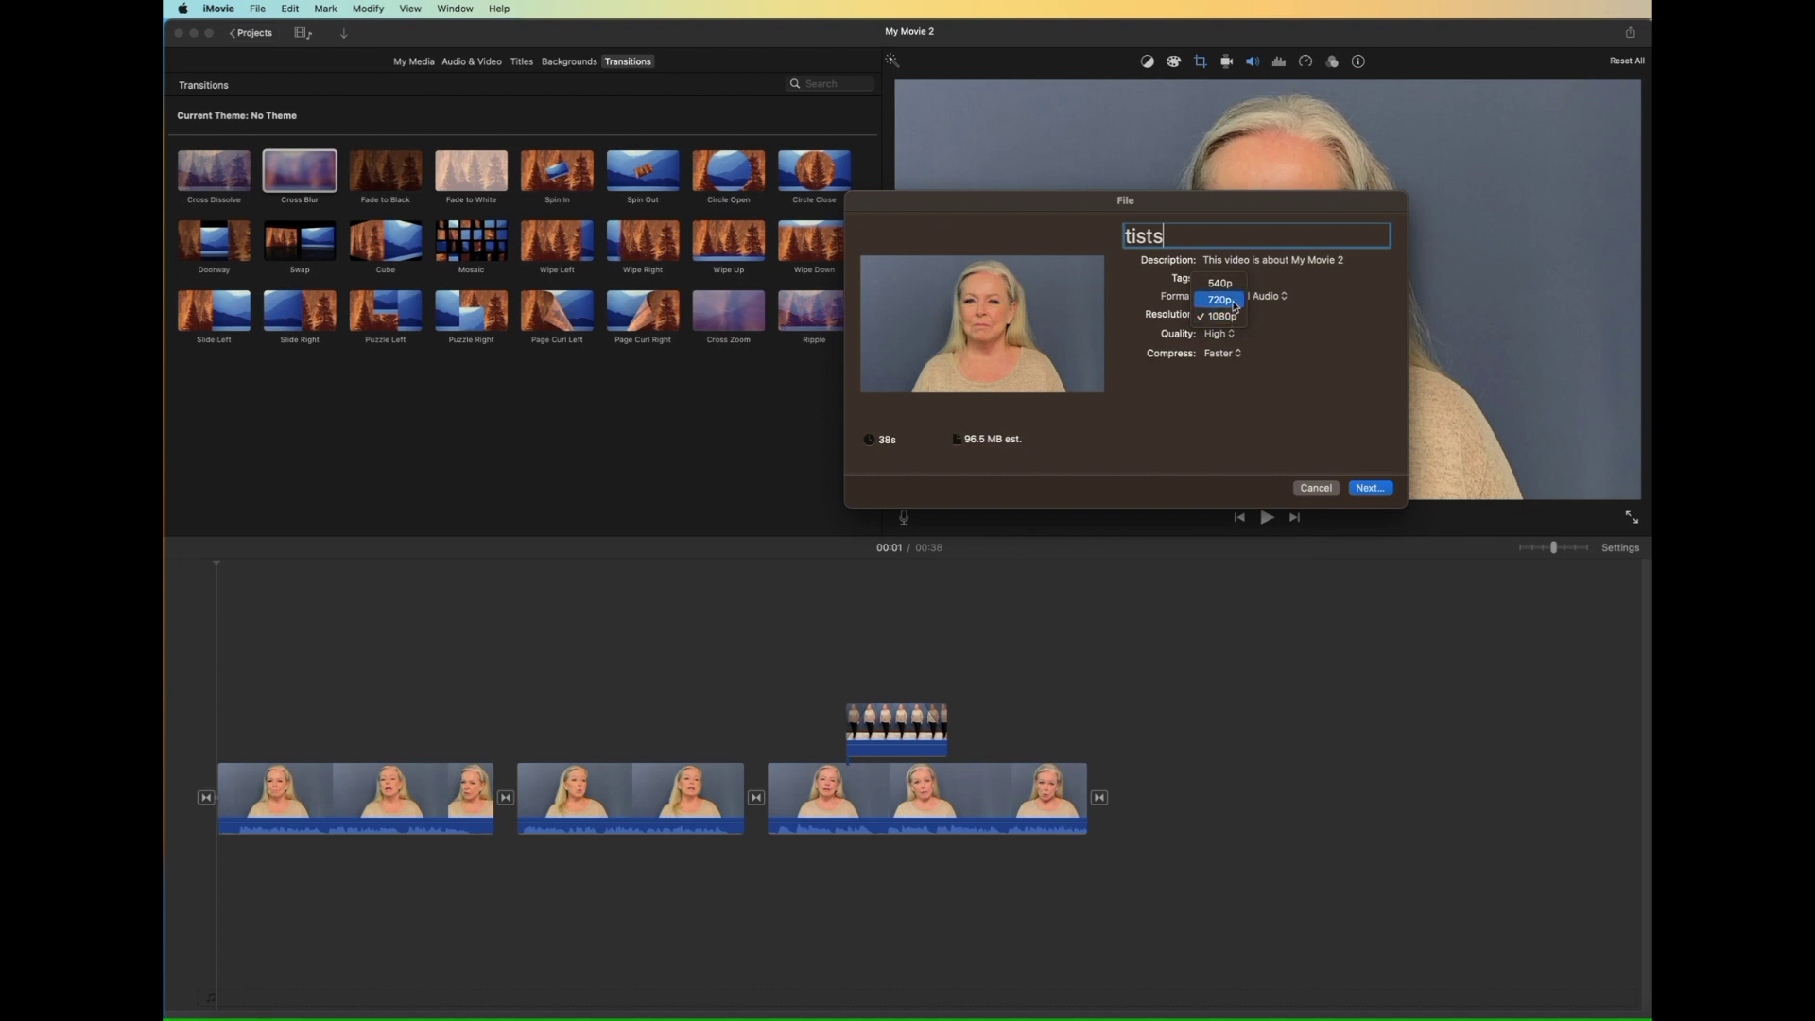
click(1256, 342)
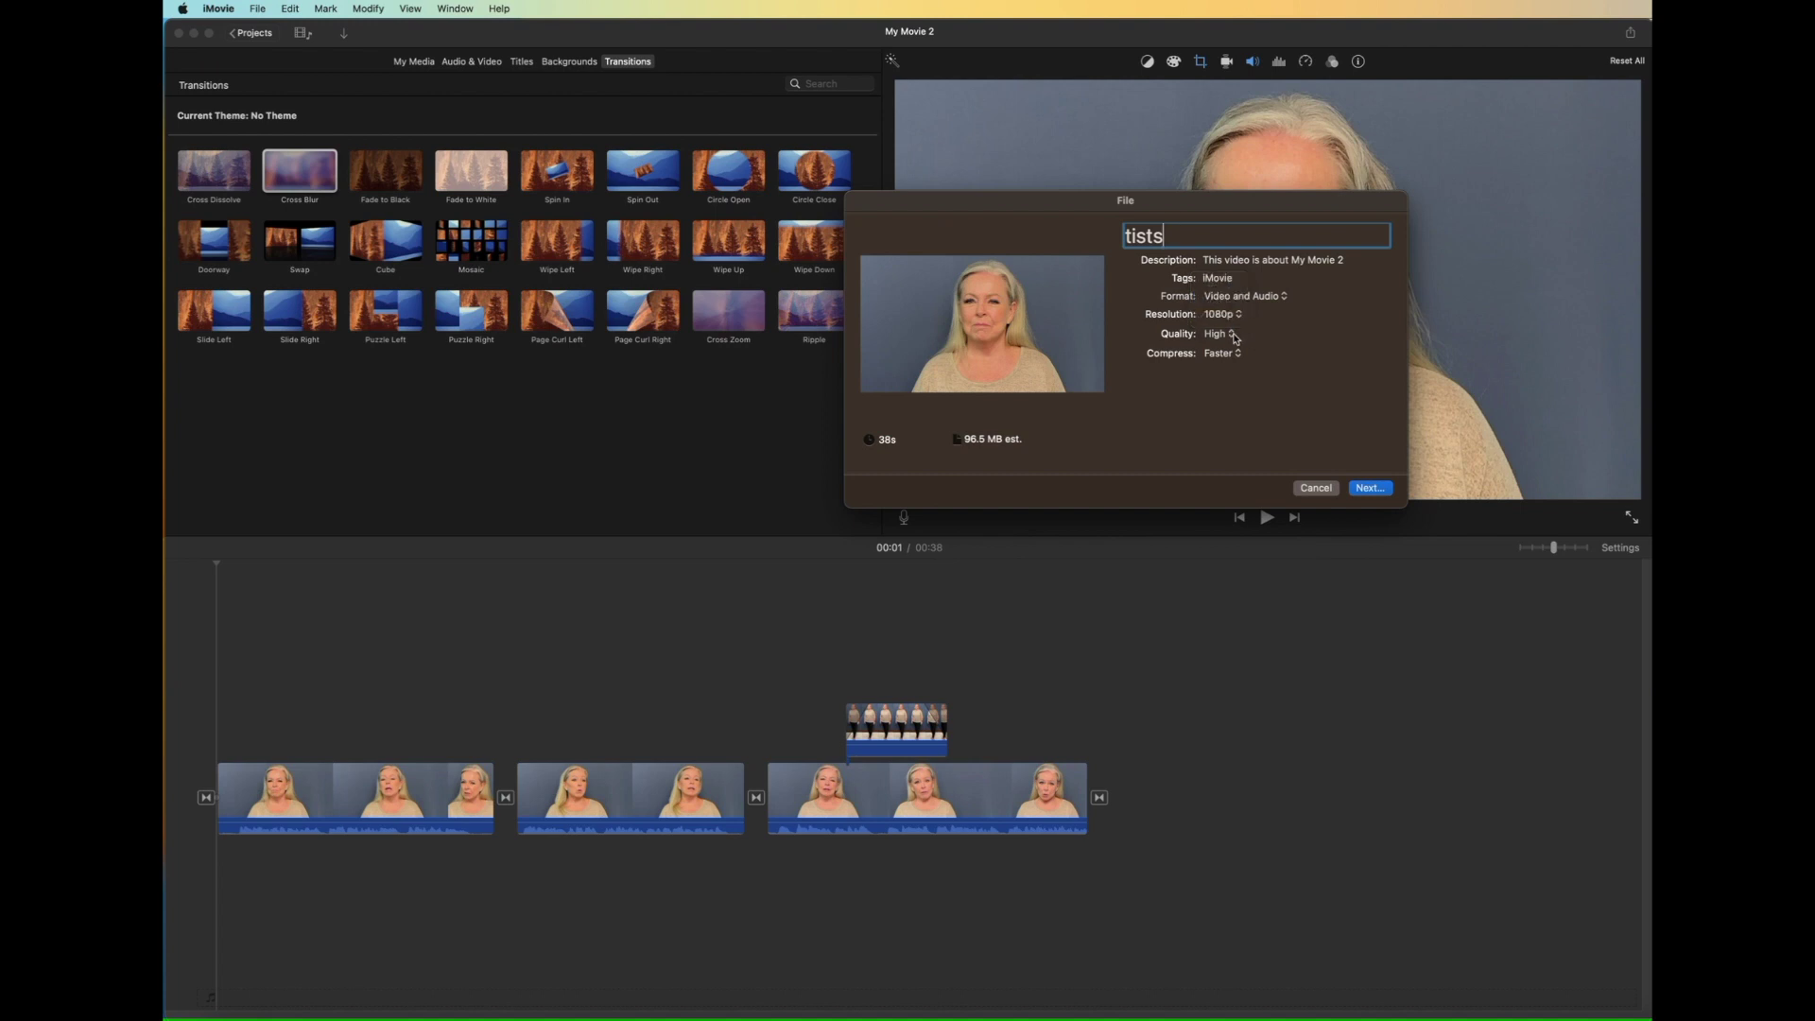
click(1232, 336)
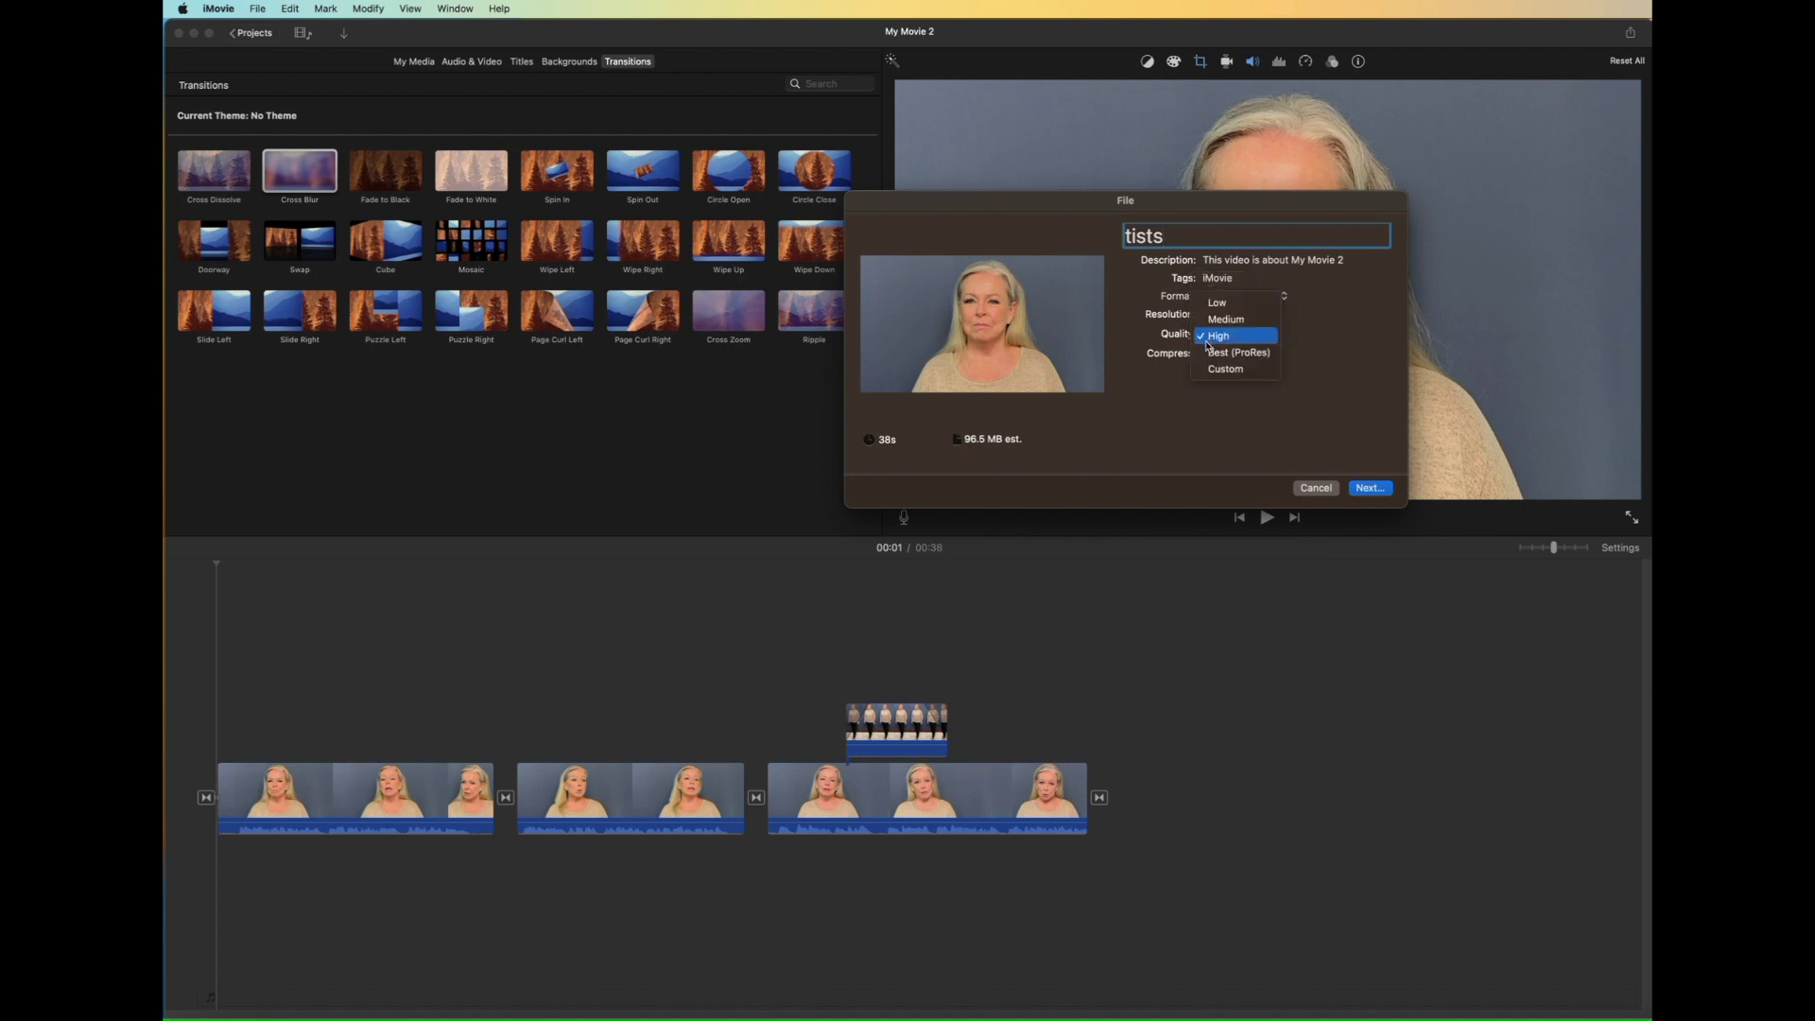
click(1225, 369)
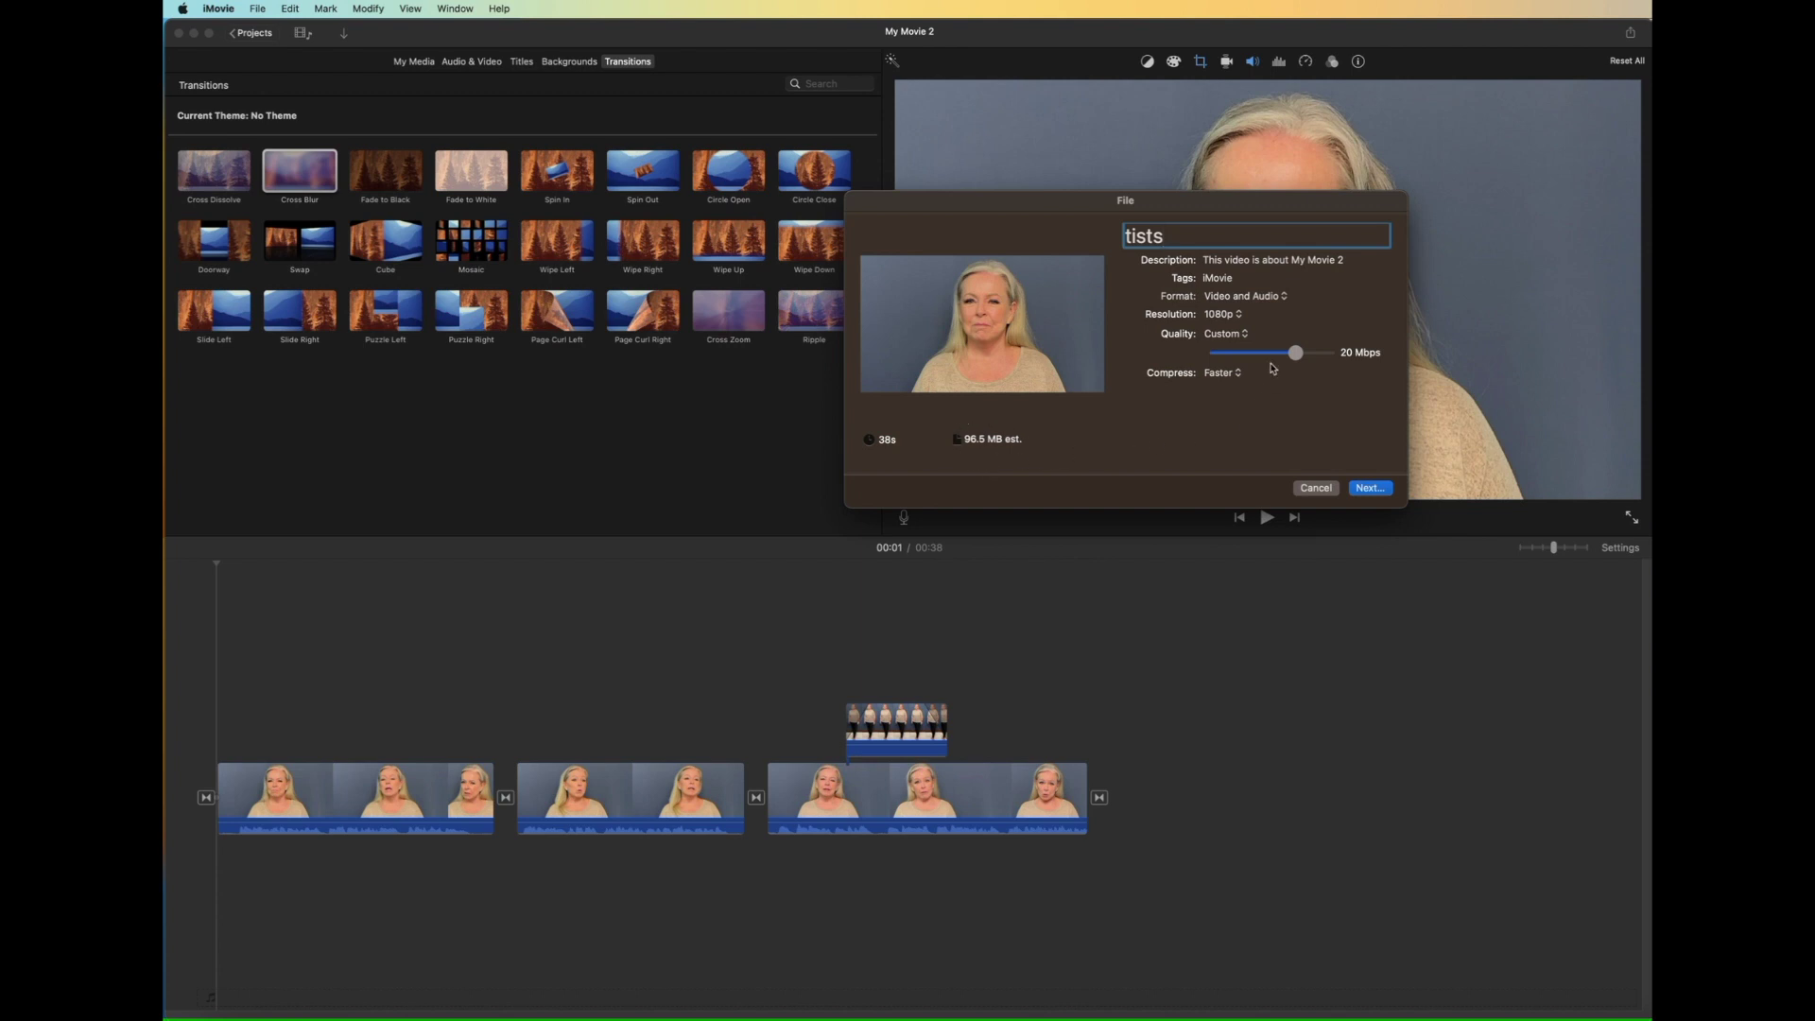
drag(1296, 357, 1341, 361)
drag(1328, 357, 1299, 357)
- Proceed with the export and save the movie file to the iCloud Desktop under the entered title
click(1367, 489)
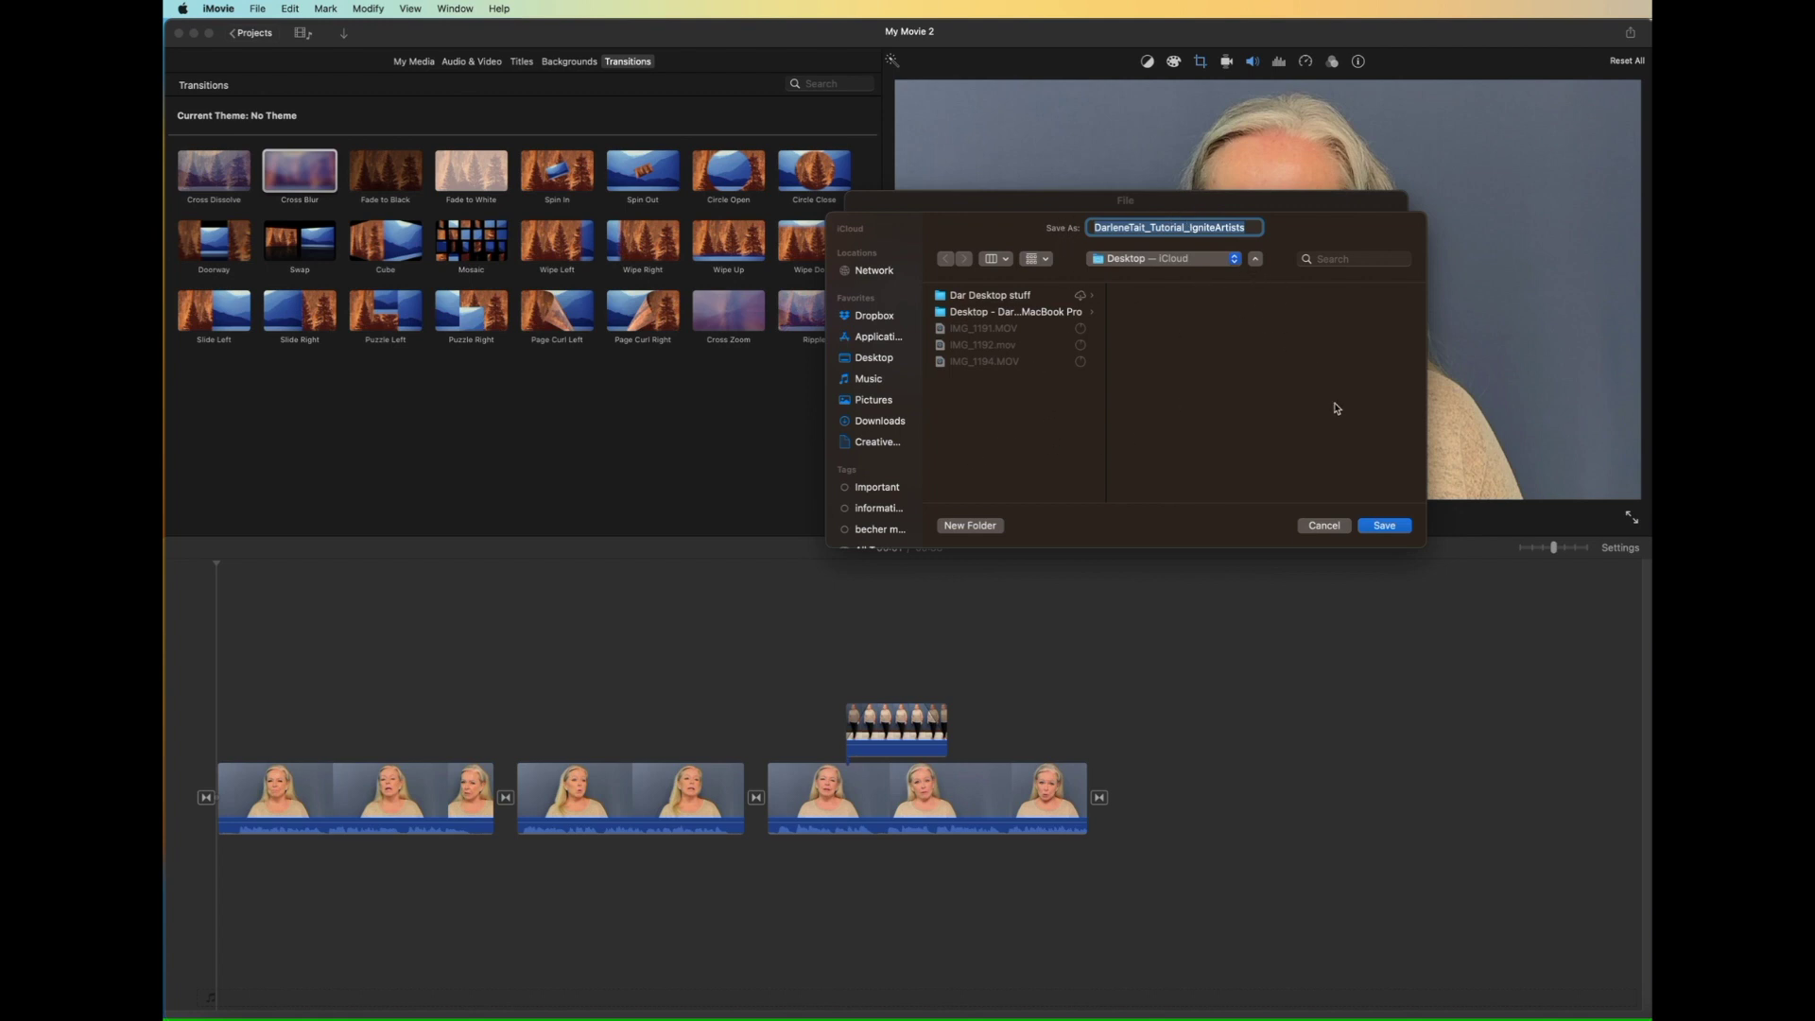
click(1382, 525)
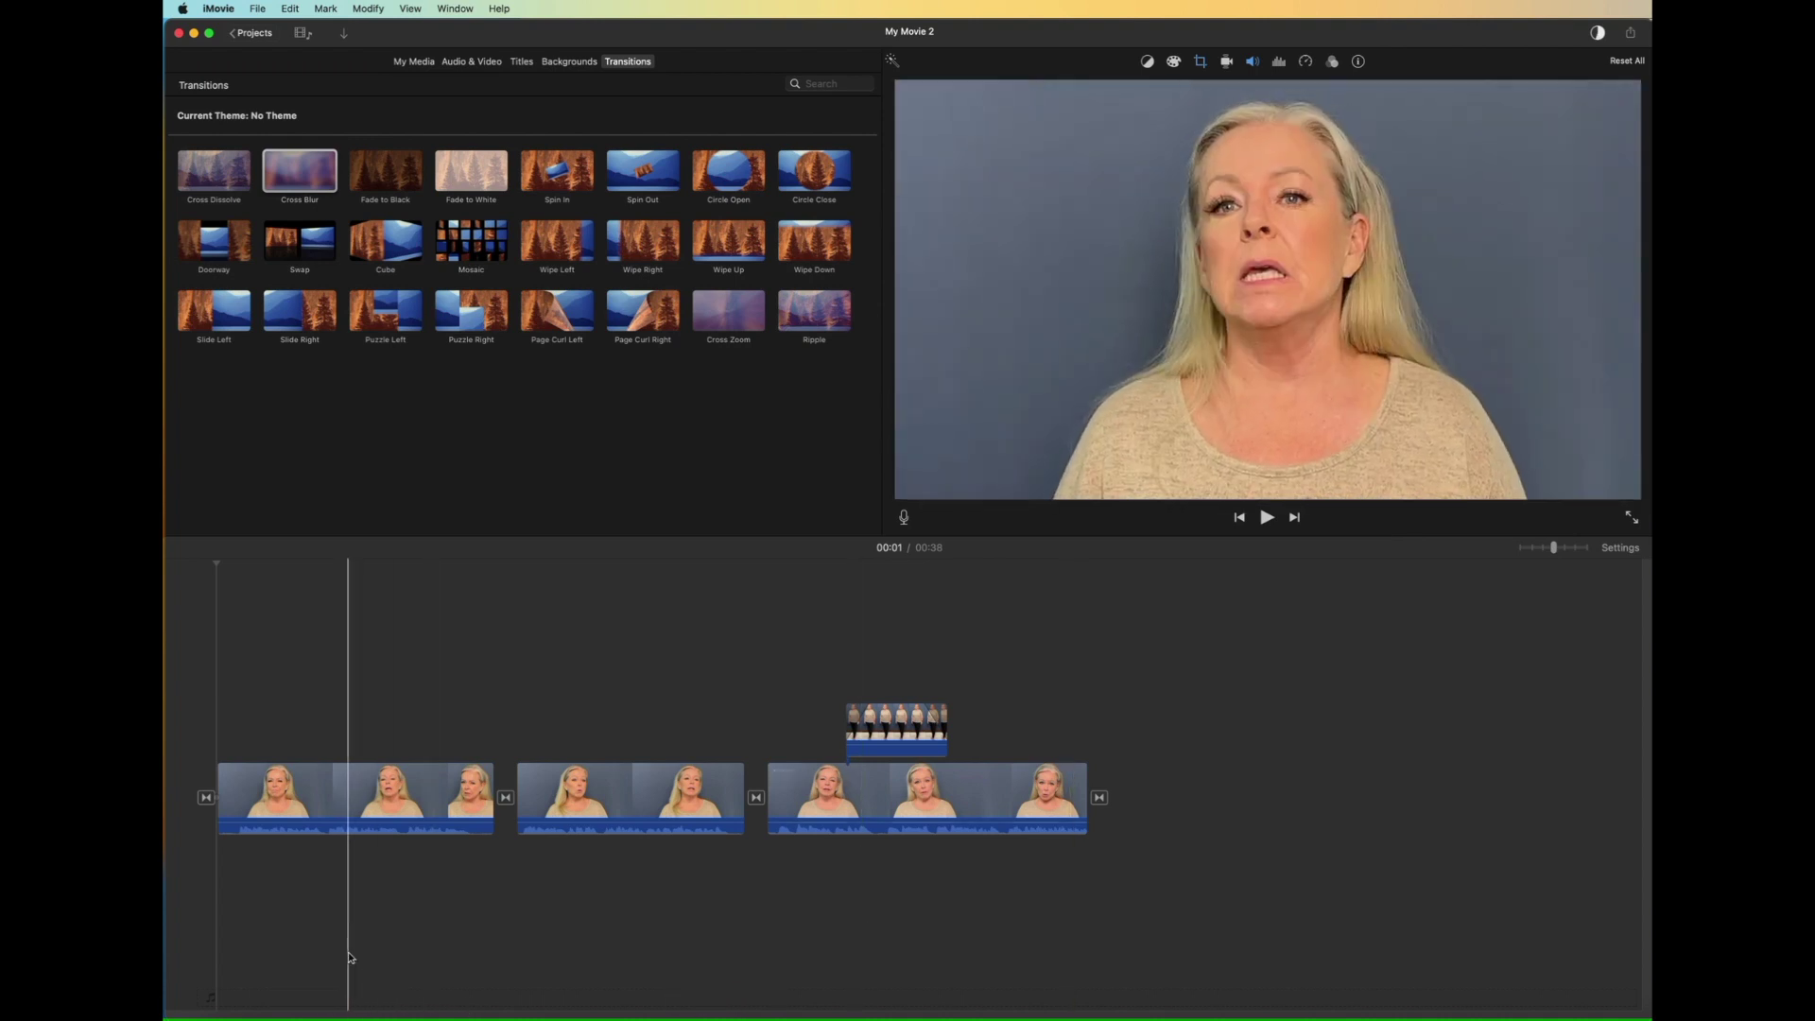
click(235, 960)
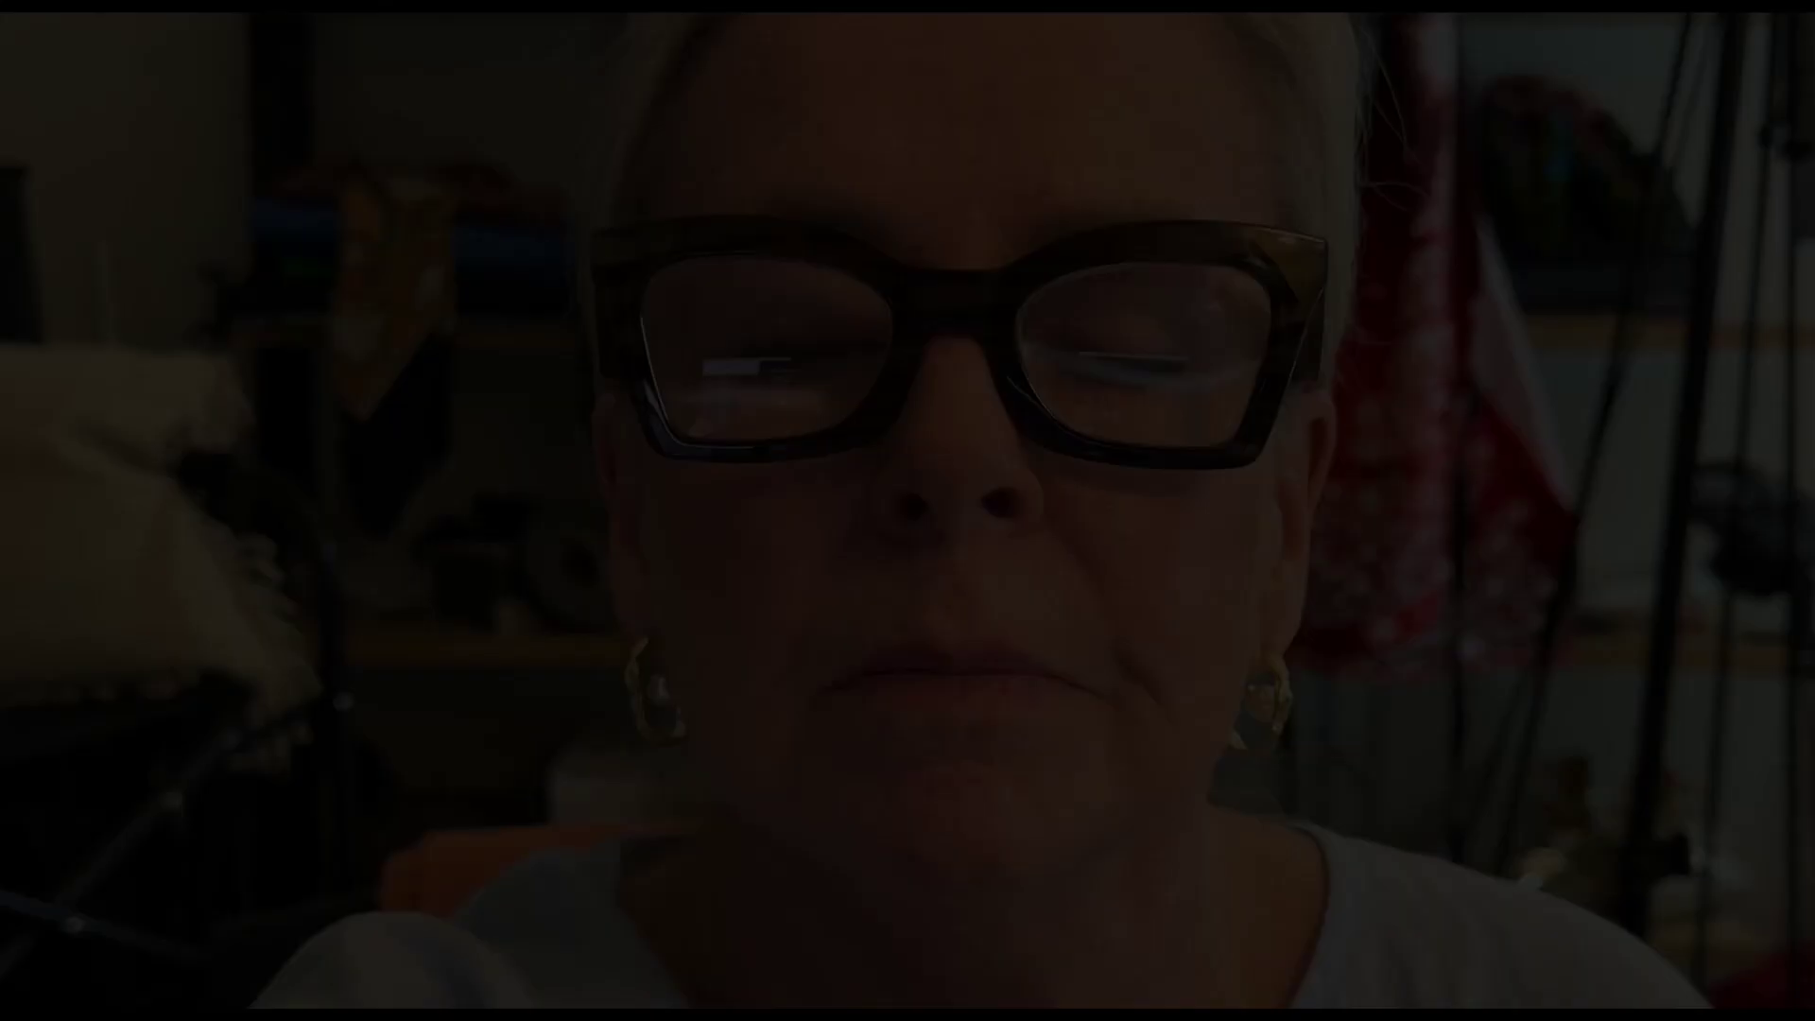